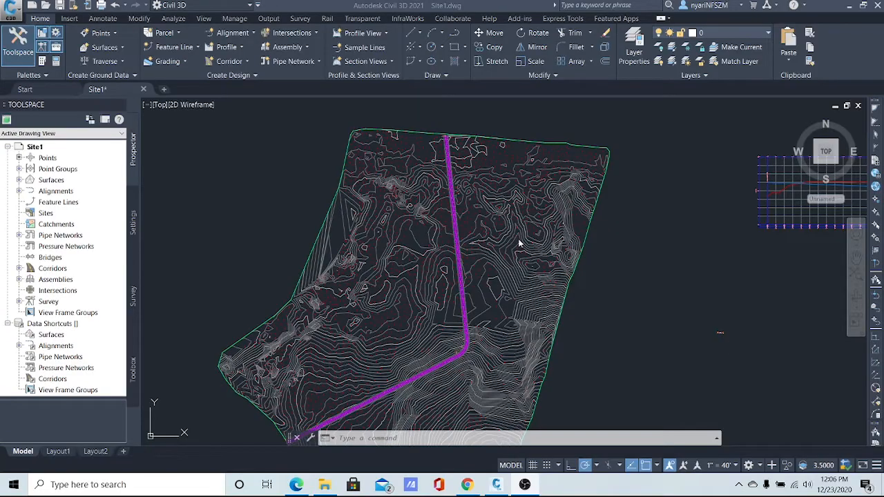
scroll(572, 255, "down", 2)
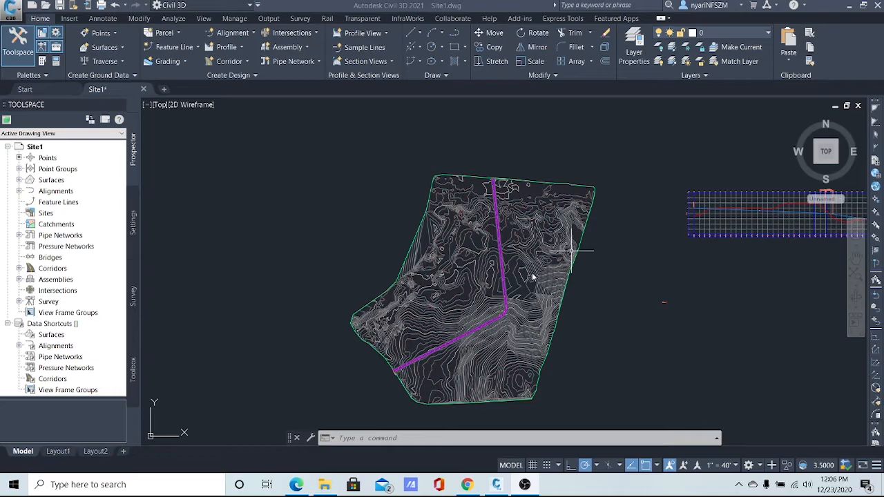
scroll(532, 273, "up", 4)
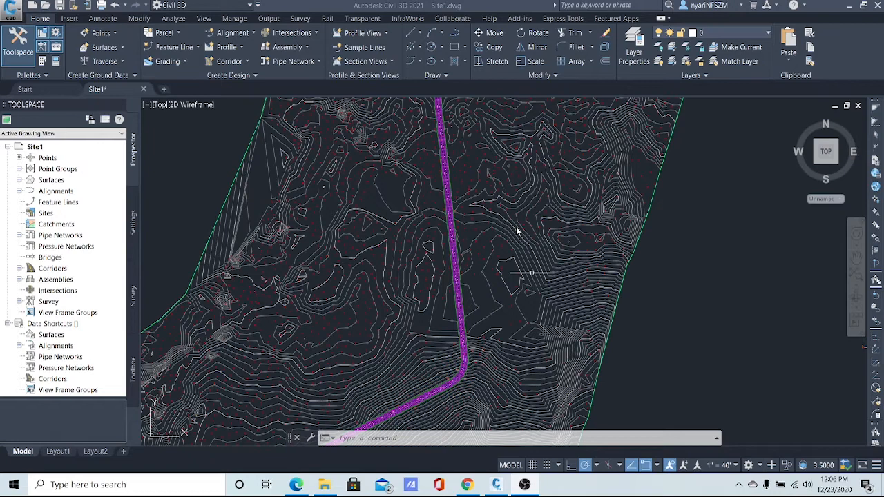
scroll(517, 231, "down", 3)
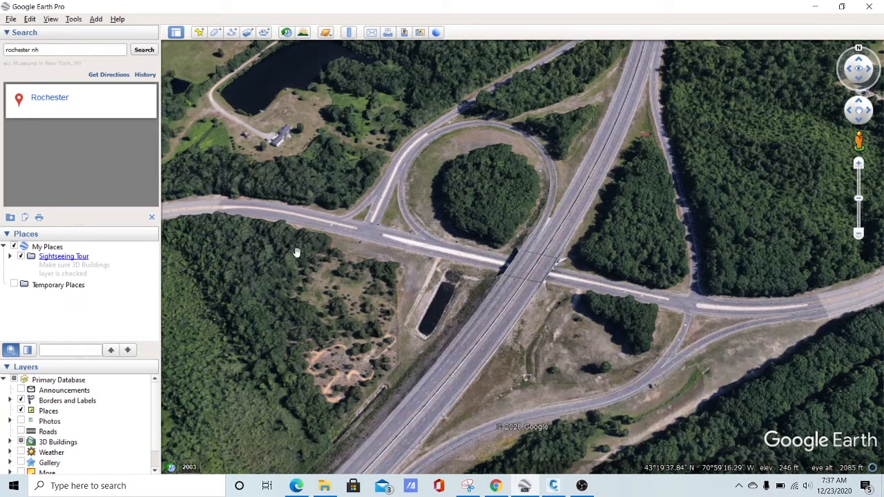
Step: In Google Earth Pro, show the historical imagery and examine the developed lot's entrance, buildings, pavement and pond beside the interchange
left_click(286, 32)
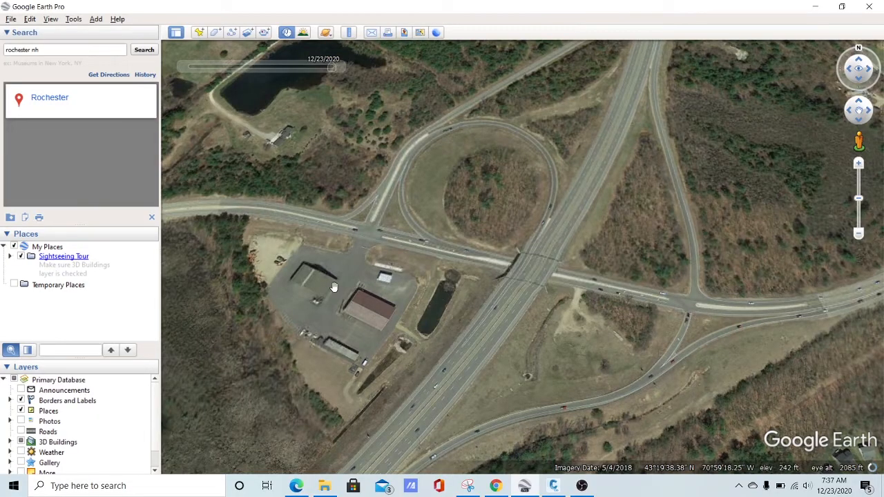
scroll(333, 287, "up", 2)
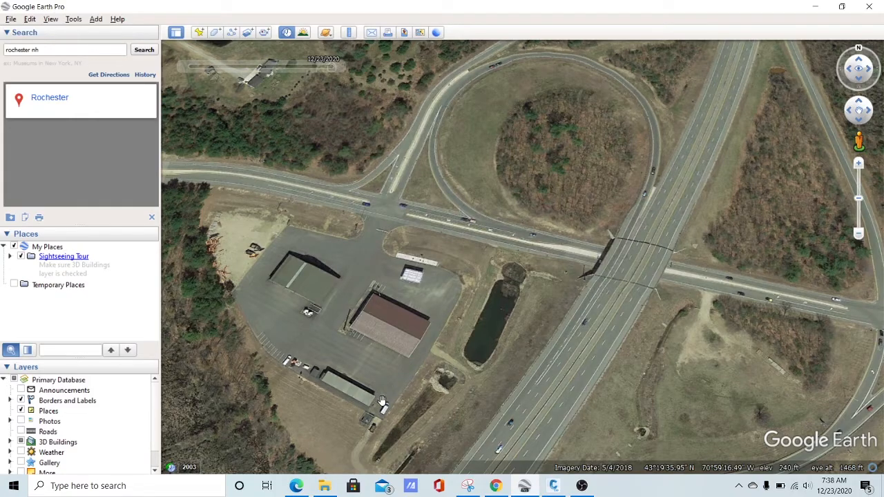
scroll(382, 404, "up", 2)
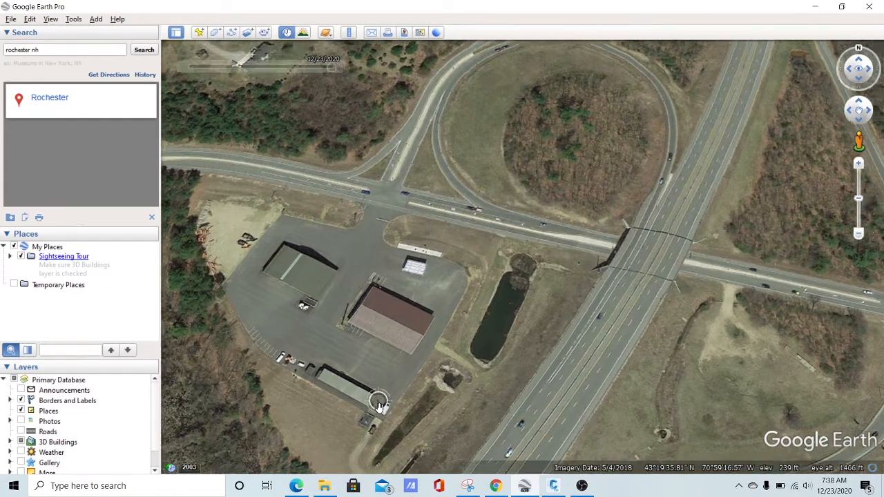
scroll(380, 407, "up", 2)
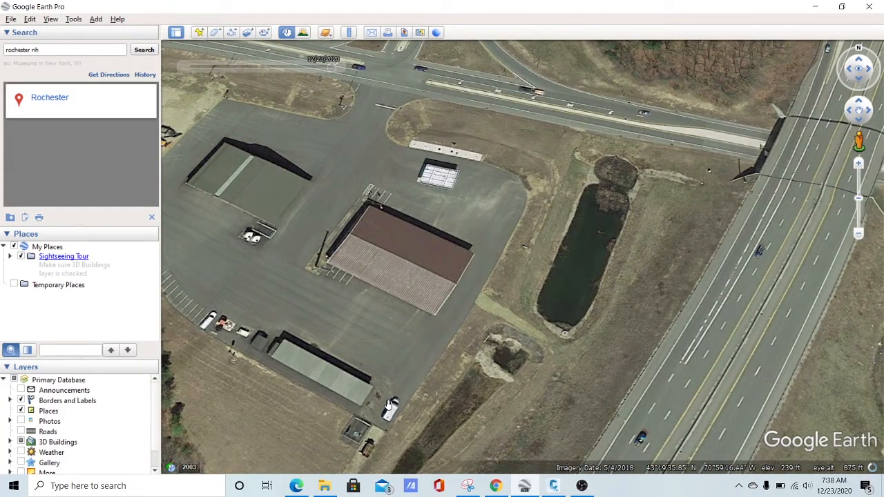
scroll(389, 406, "down", 2)
scroll(389, 406, "down", 1)
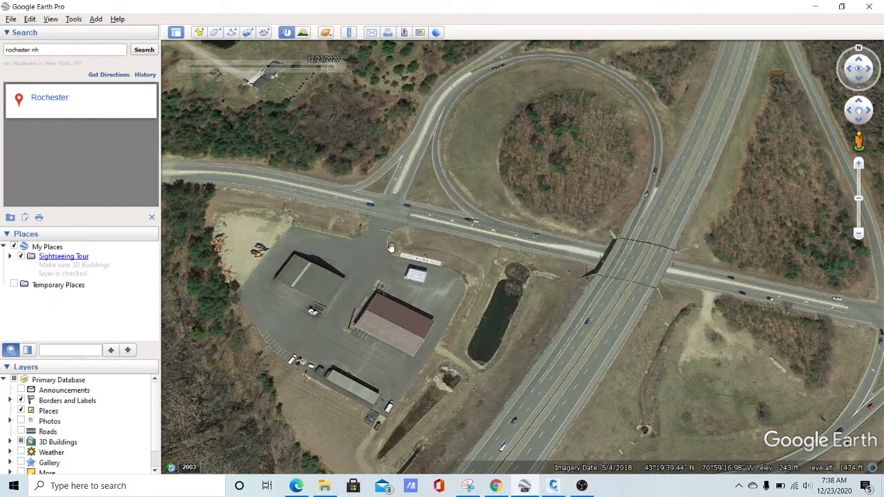
scroll(391, 252, "down", 1)
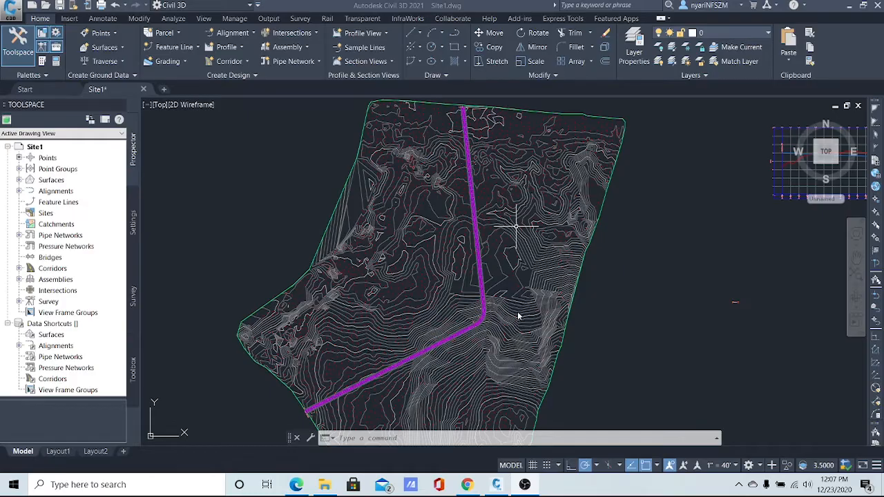
Step: Switch to Civil 3D and draw two connected lines east of the road corridor, 500 long eastward and 600 long southward
scroll(509, 285, "up", 2)
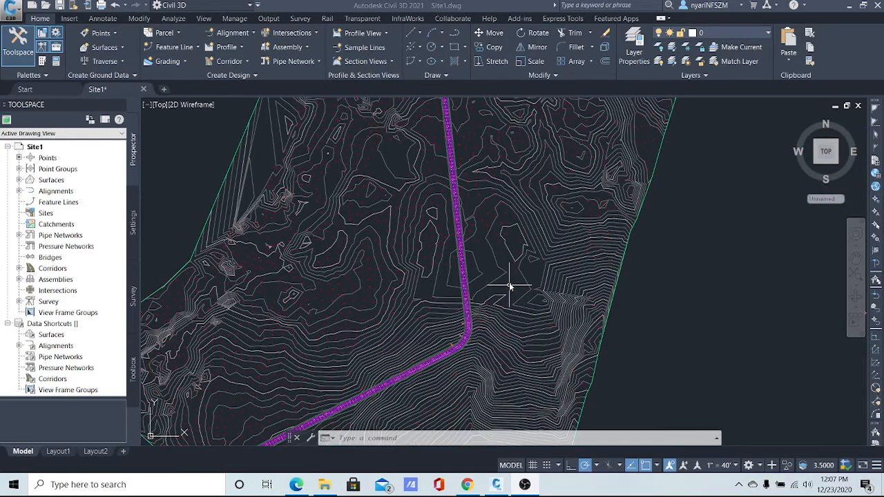
scroll(502, 213, "up", 2)
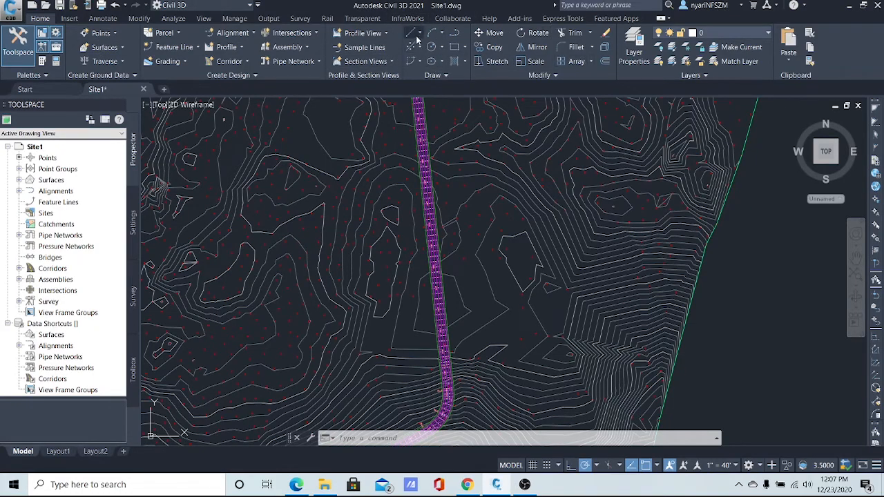
left_click(420, 36)
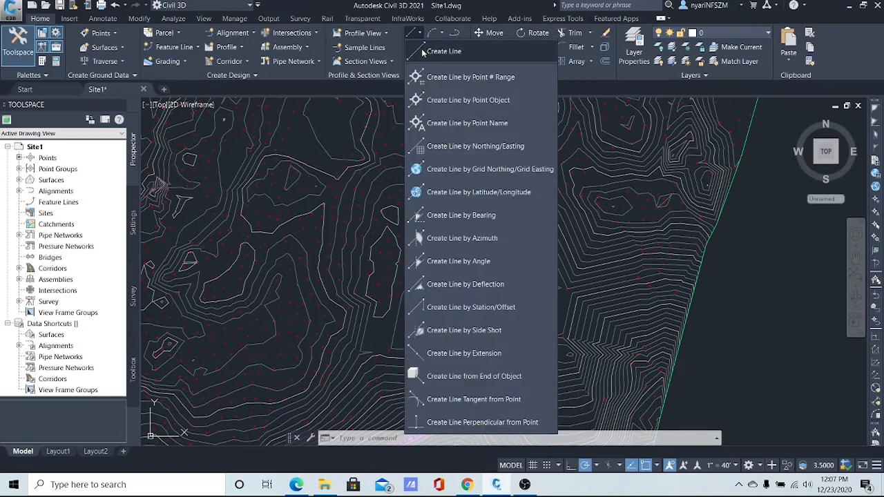
left_click(422, 52)
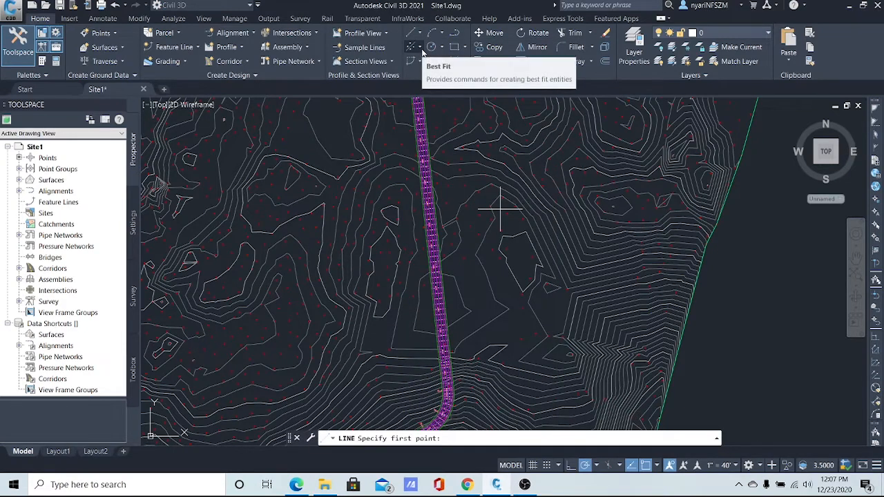
scroll(459, 206, "up", 2)
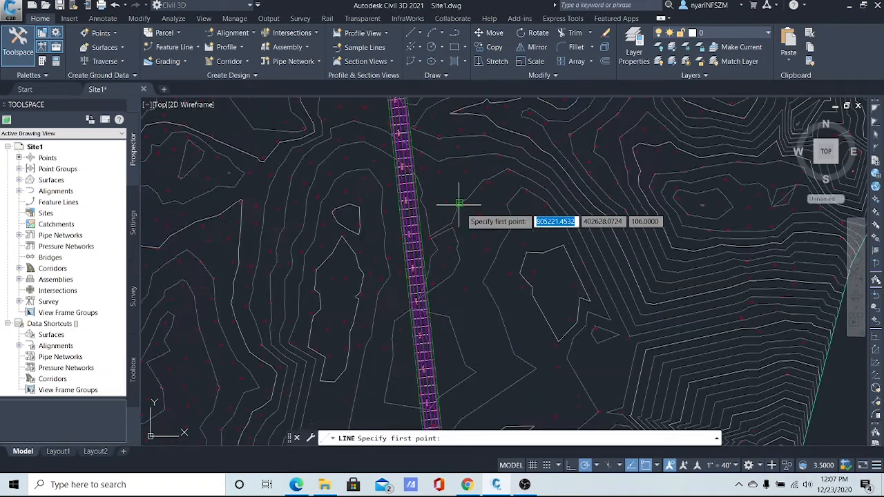
scroll(459, 206, "up", 2)
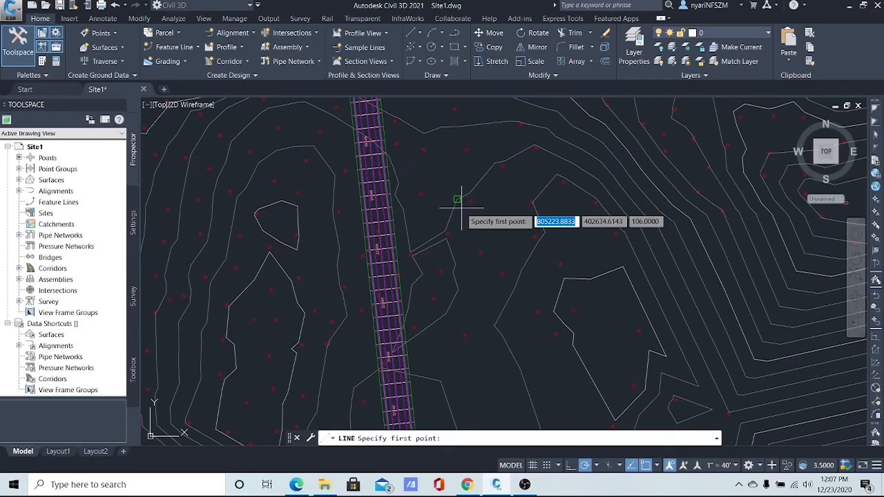
left_click(426, 193)
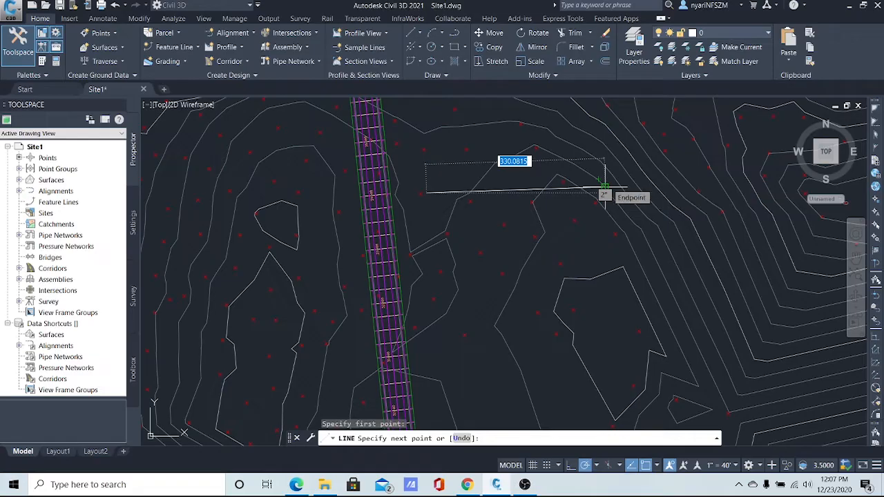
type("500")
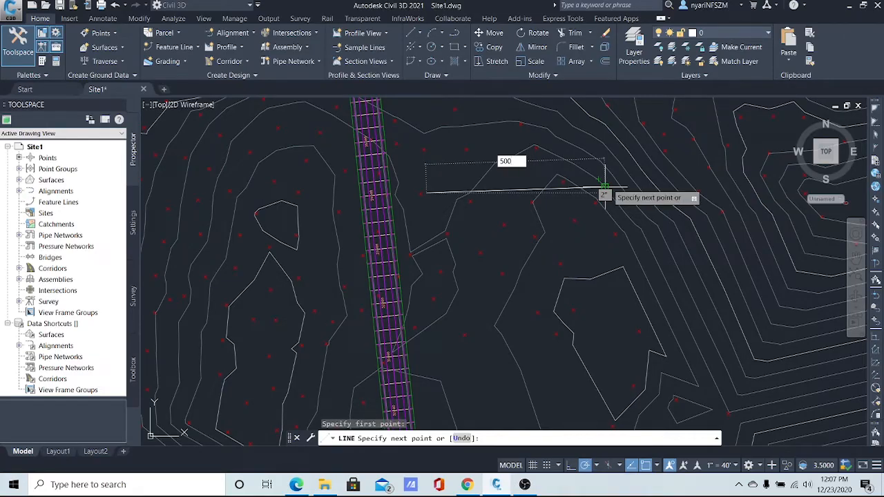
key("Return")
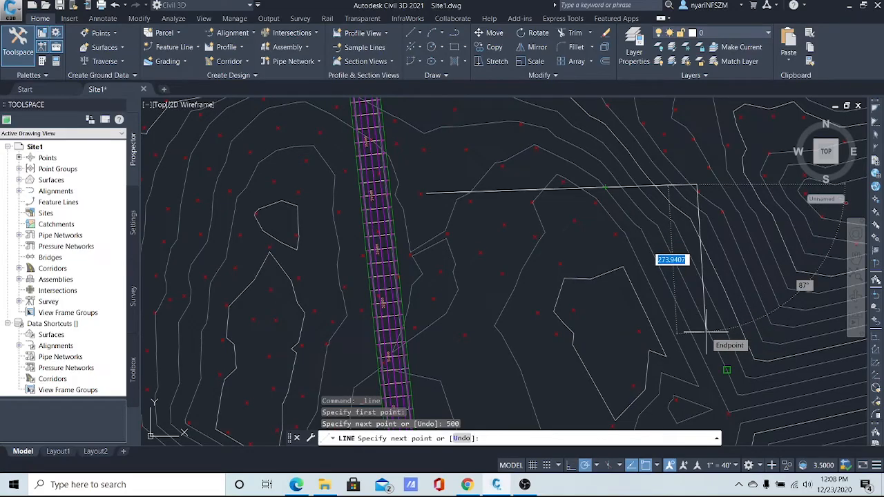
type("600")
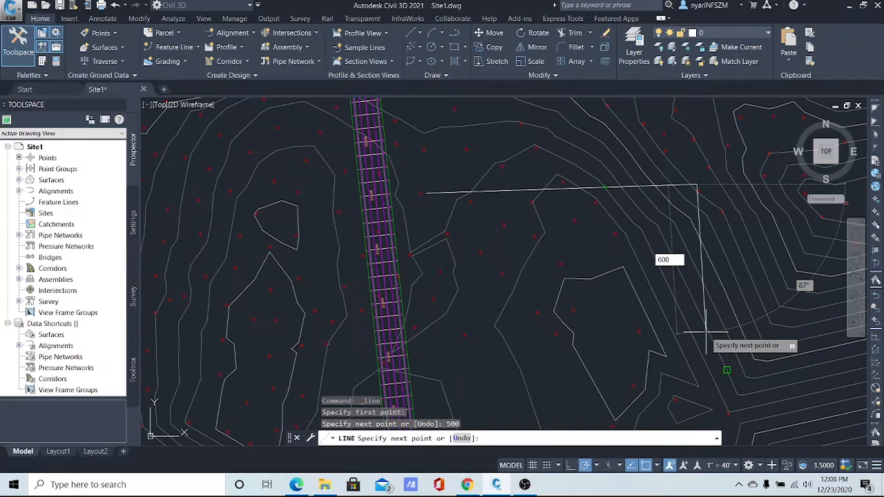
key("Return")
Step: Continue the outline with a south side back toward the road and a partial west side northward, leaving an entrance gap
scroll(691, 263, "down", 3)
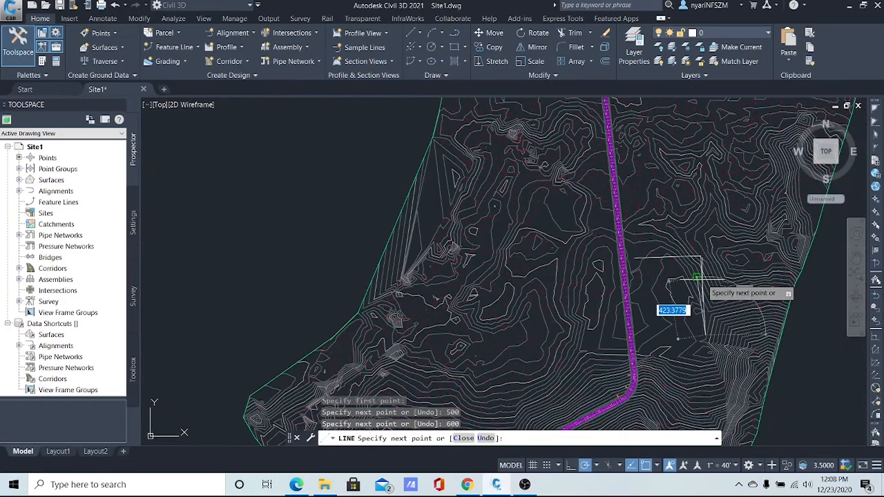
mouse_move(694, 308)
middle_mouse_down()
mouse_move(474, 224)
mouse_move(476, 240)
middle_mouse_up()
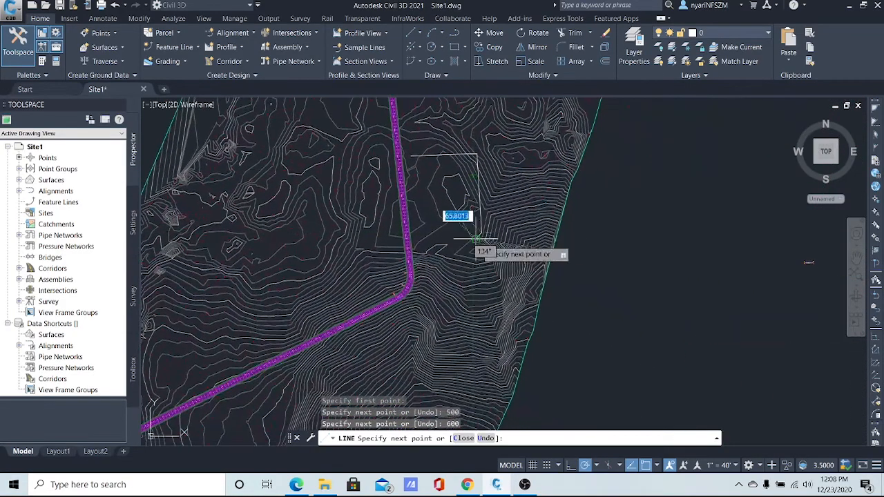
scroll(474, 238, "up", 4)
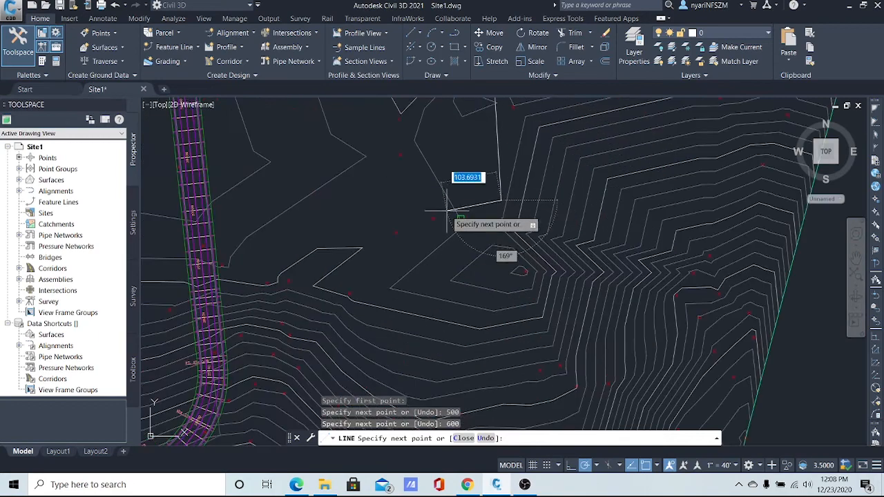
mouse_move(448, 208)
middle_mouse_down()
mouse_move(476, 302)
mouse_move(522, 311)
middle_mouse_up()
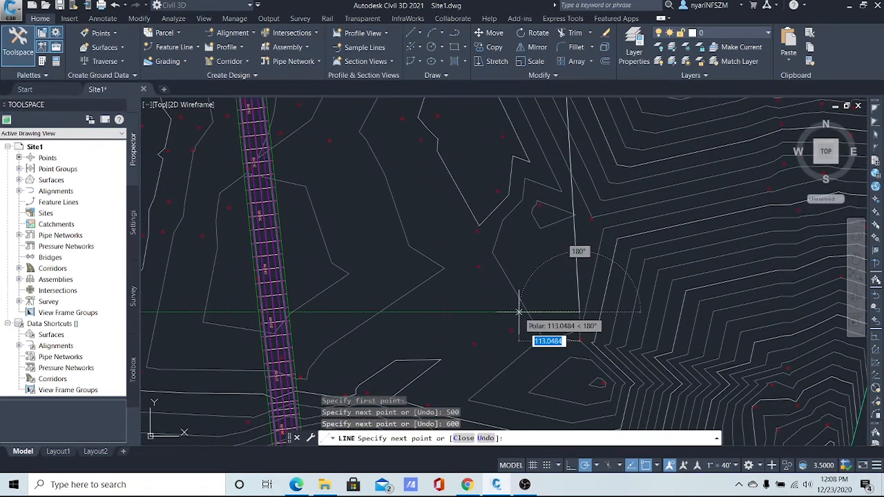
left_click(321, 330)
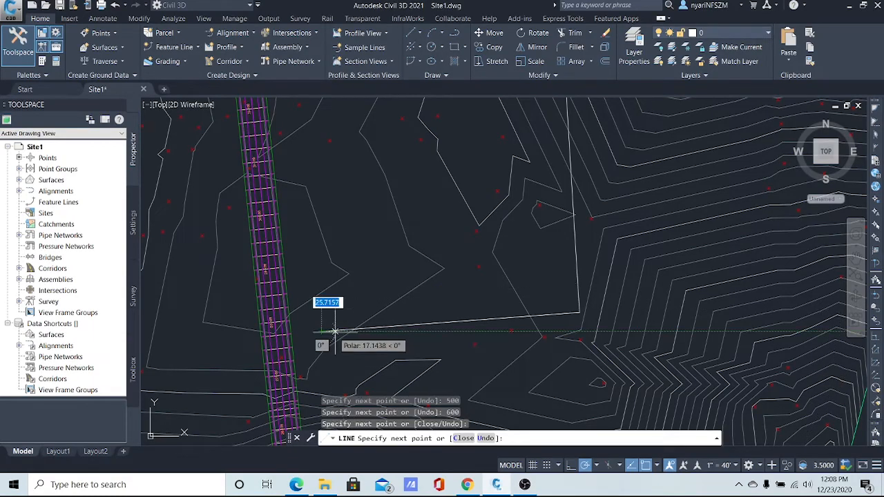
scroll(324, 310, "down", 2)
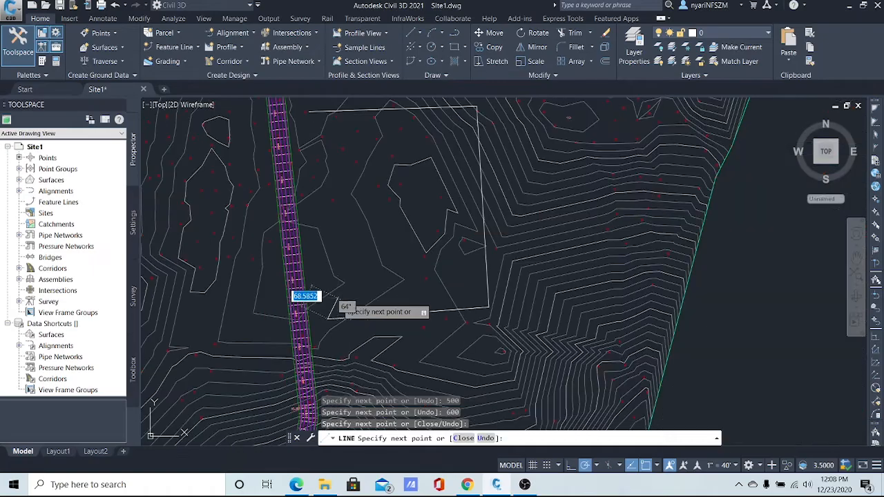
left_click(318, 228)
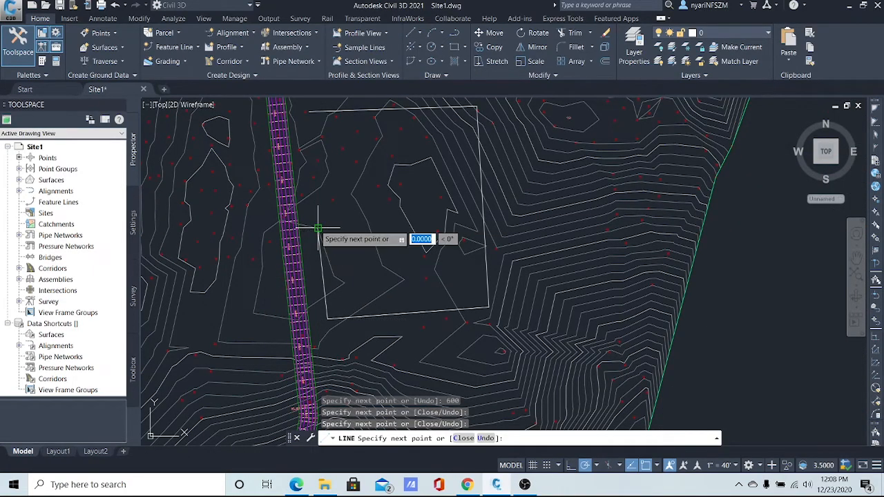
key("Escape")
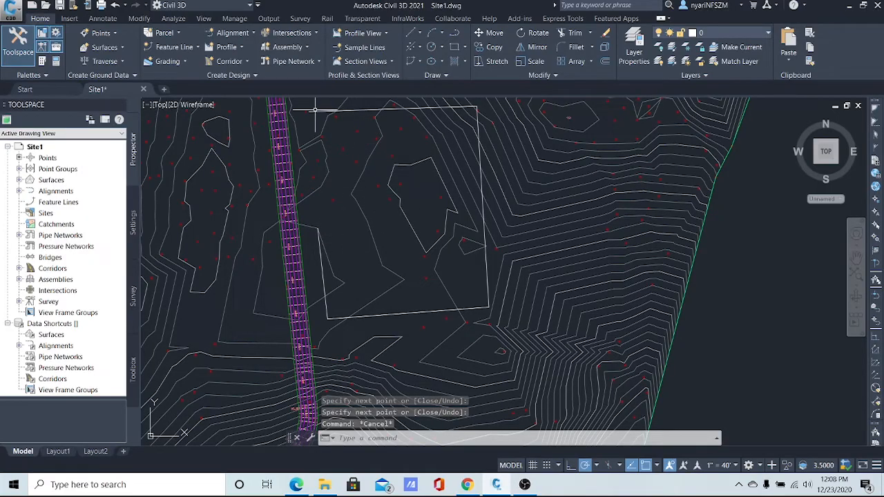
Step: Try a short line southward along the road from the outline's northwest corner, and erase it
left_click(420, 34)
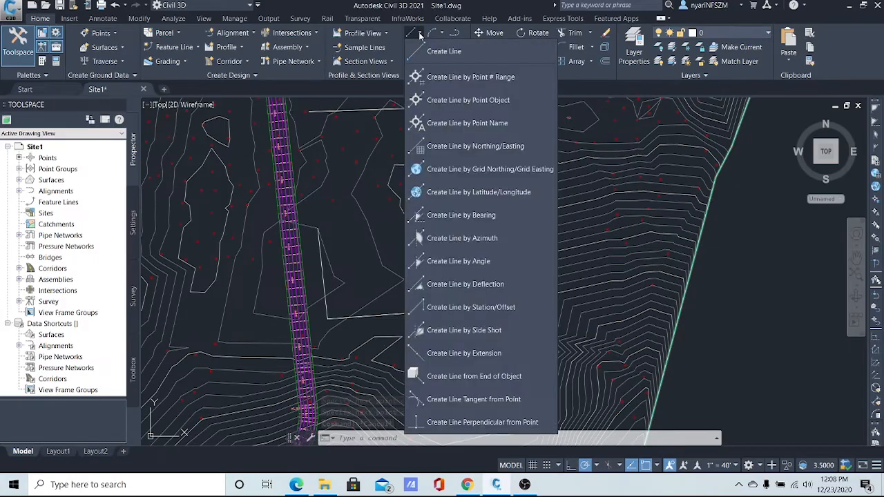
left_click(427, 53)
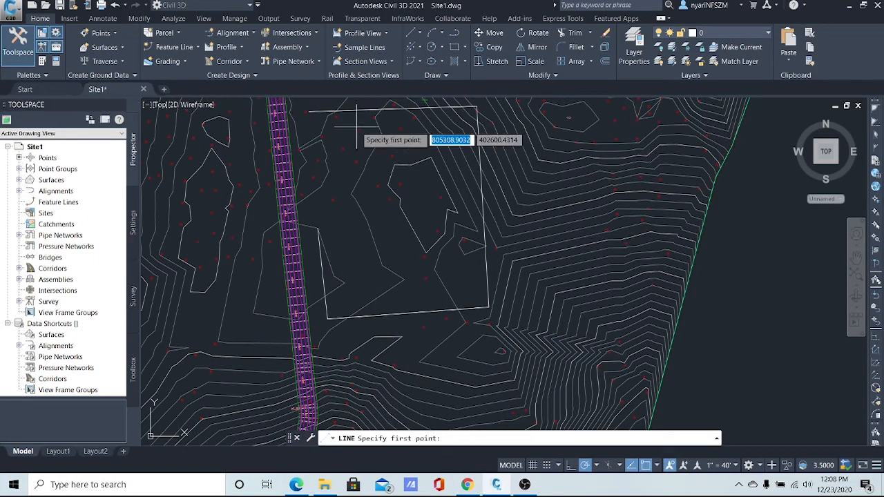
left_click(310, 112)
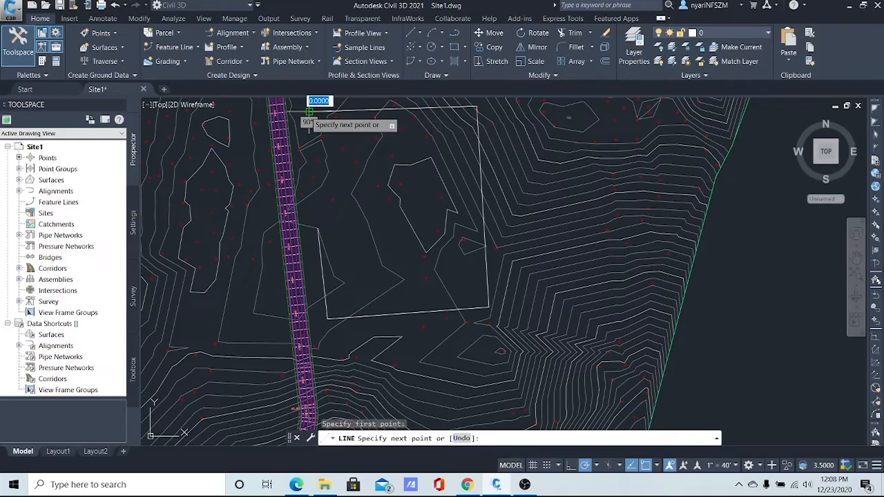
left_click(321, 186)
key("Escape")
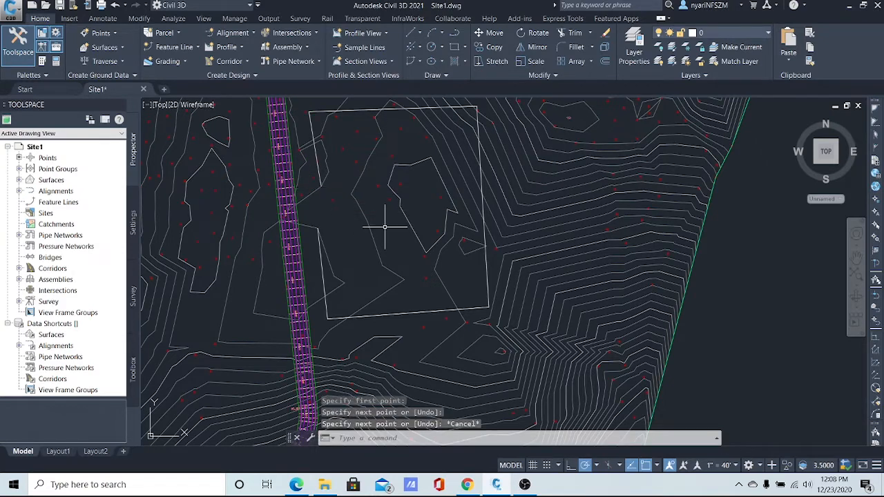
left_click(319, 166)
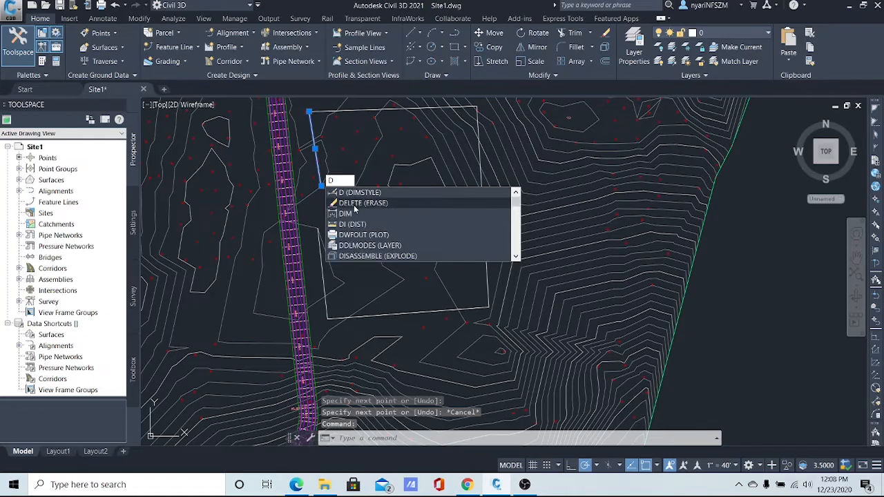
left_click(355, 207)
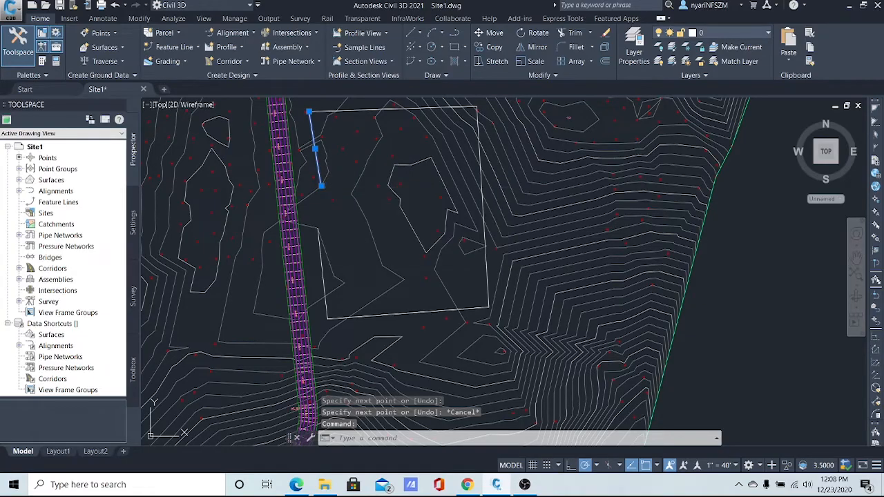
Step: Draw a line about 215 long southward along the road from the outline's northwest corner, leaving the entrance gap open
left_click(422, 34)
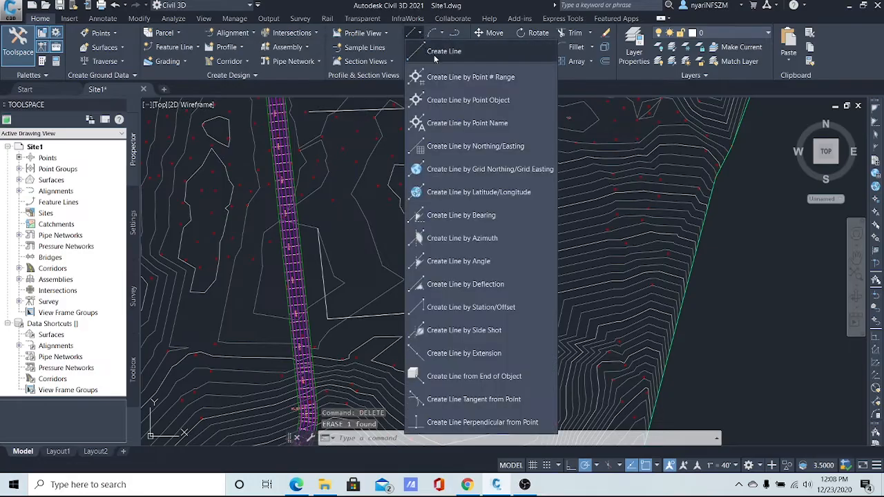
left_click(434, 58)
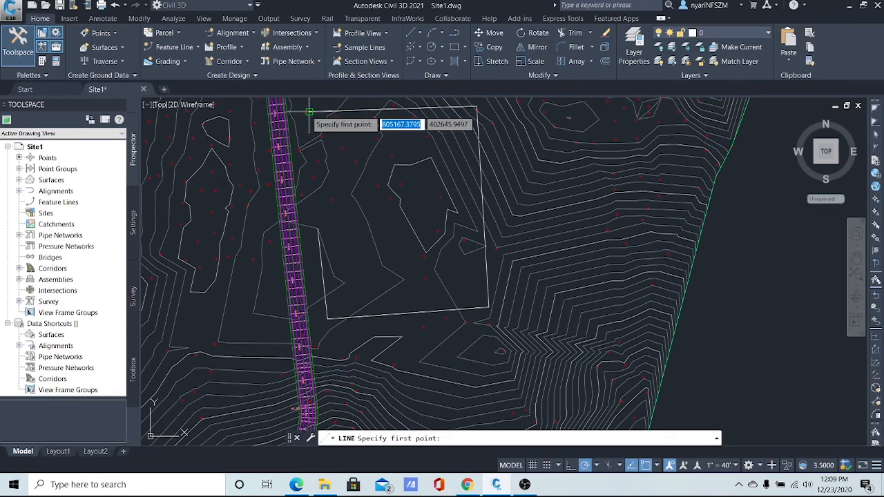
left_click(310, 112)
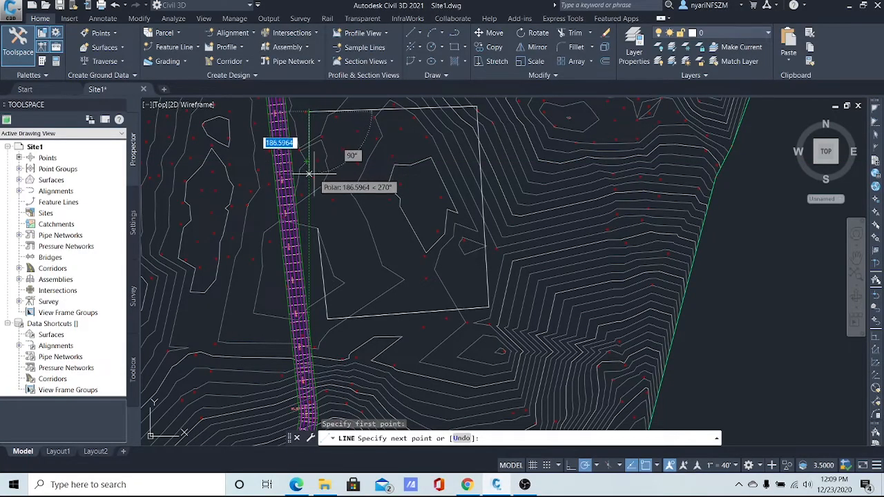
scroll(315, 176, "up", 5)
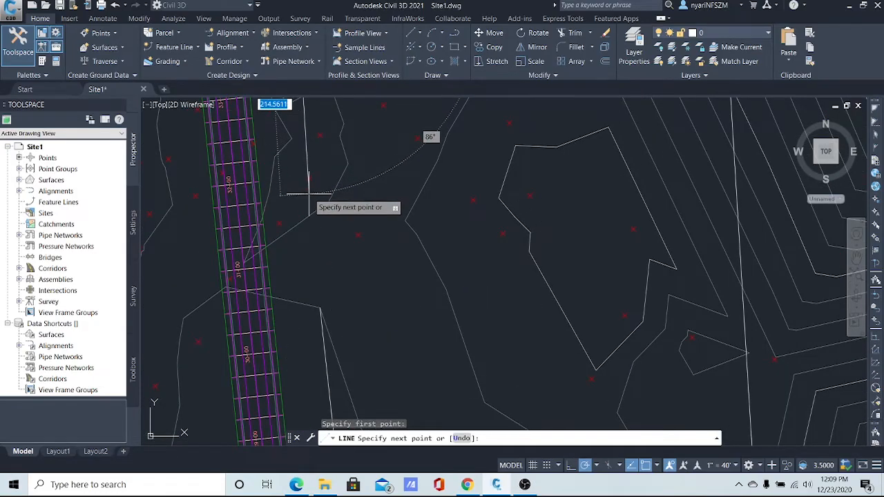
left_click(309, 192)
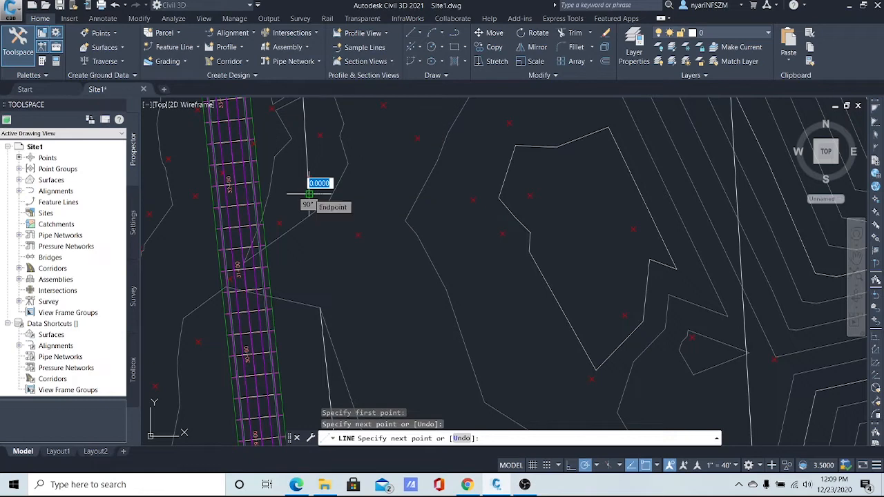
key("Escape")
scroll(365, 217, "down", 3)
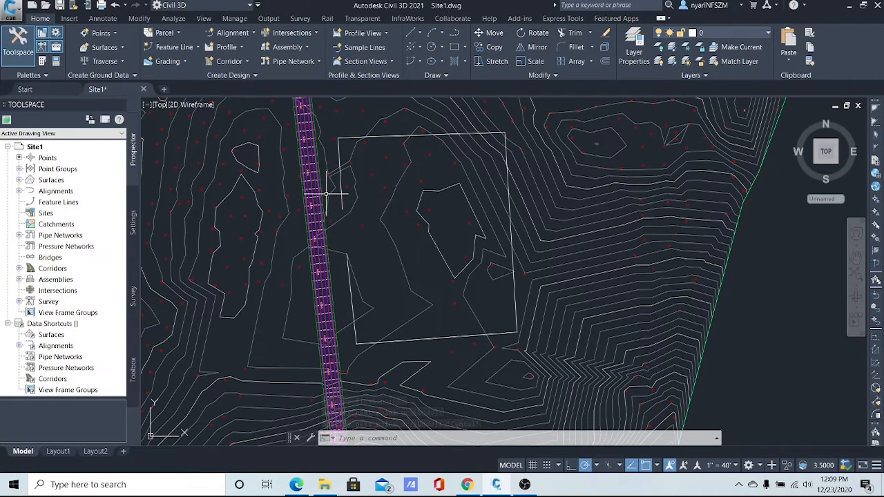
mouse_move(383, 230)
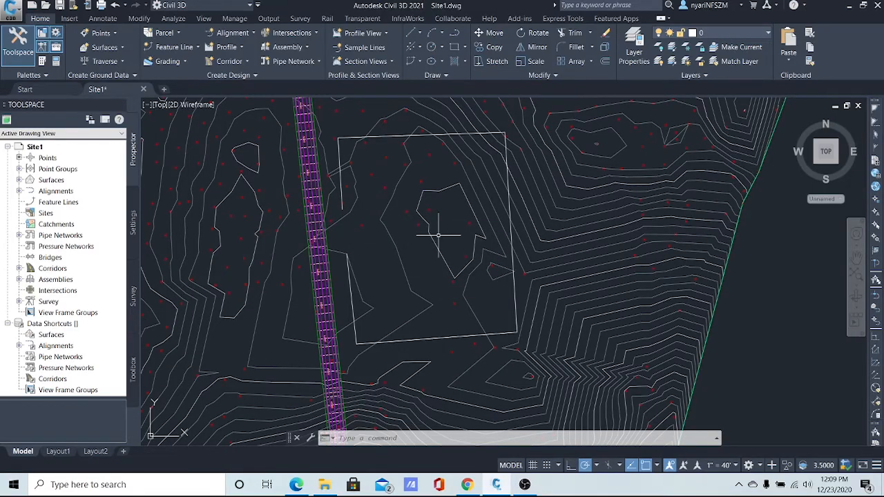
Step: Examine the road assembly's cross-section east of the site, including its lanes, shoulders, curb and gutter, and sidewalk
scroll(436, 238, "down", 6)
scroll(456, 243, "down", 2)
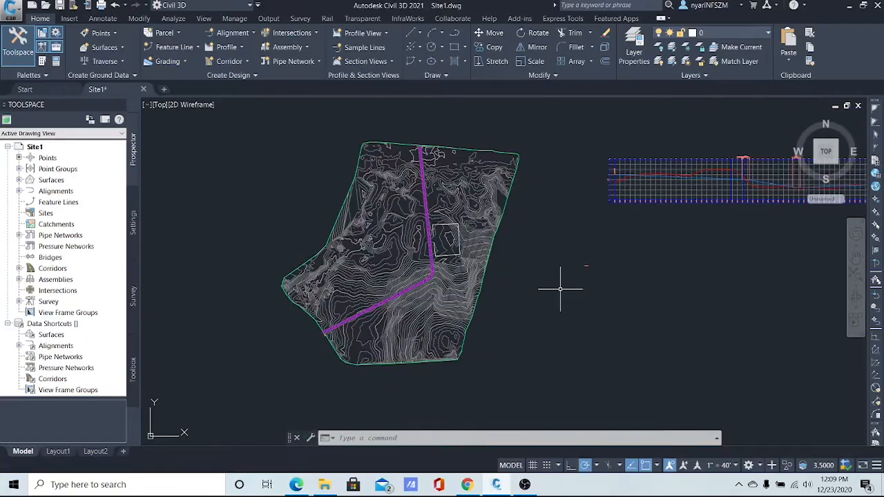
scroll(448, 276, "up", 5)
scroll(481, 268, "up", 3)
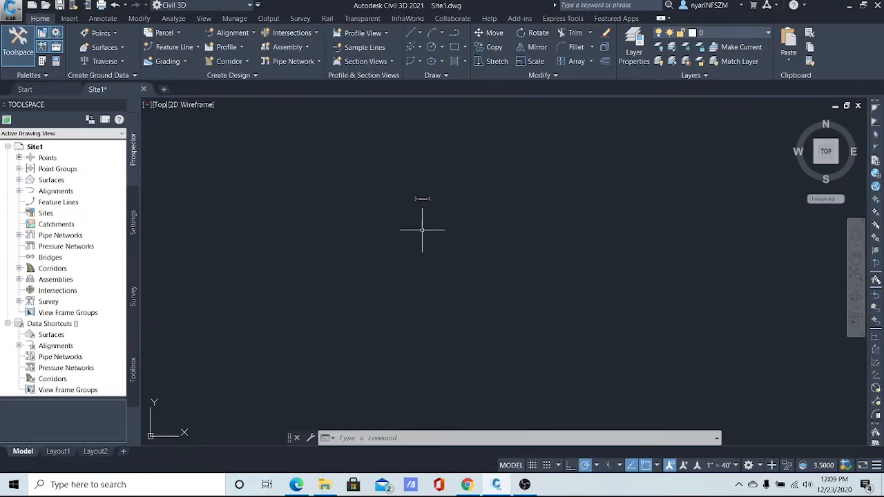
scroll(432, 200, "up", 7)
middle_click_drag(435, 188, 430, 277)
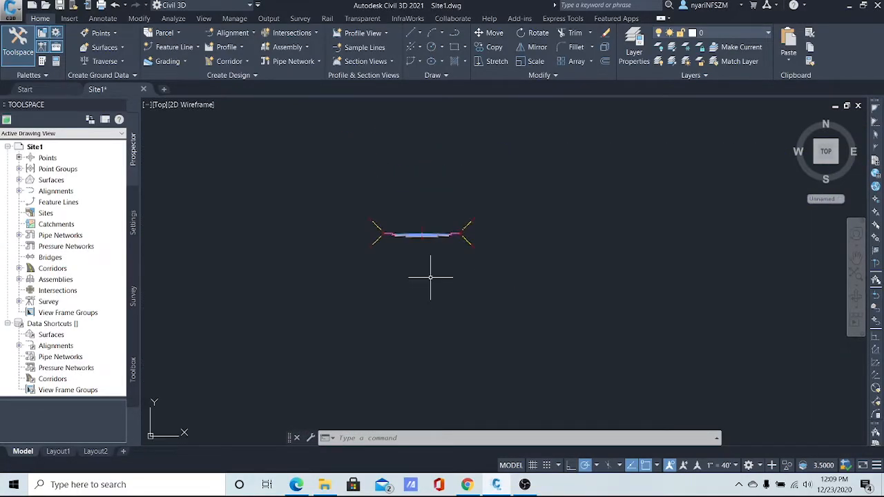
scroll(431, 271, "up", 3)
middle_click_drag(431, 216, 430, 254)
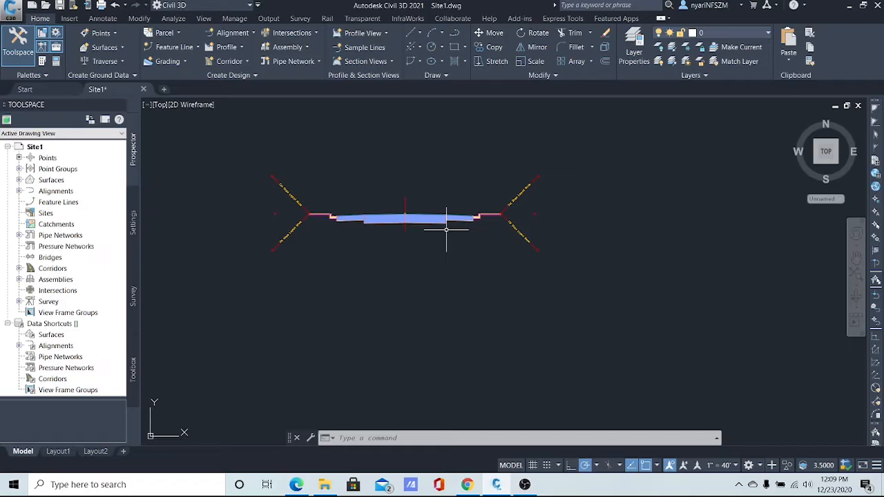
scroll(429, 233, "up", 3)
scroll(426, 238, "down", 1)
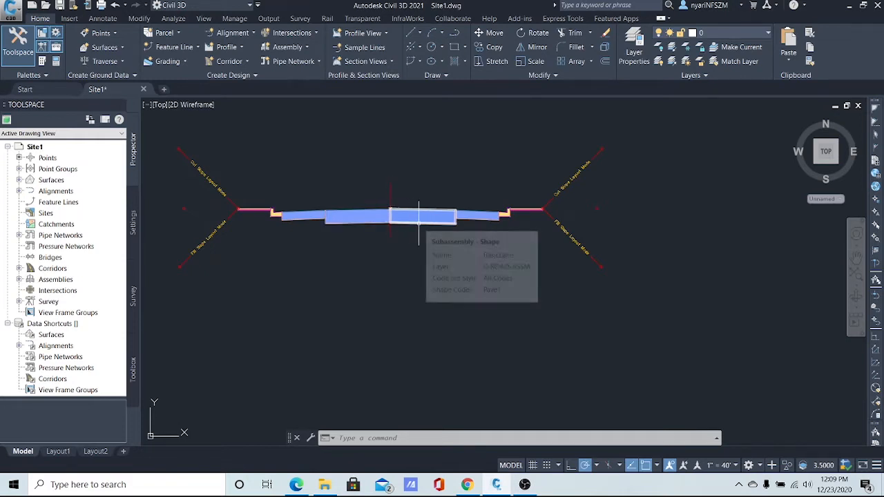
mouse_move(469, 217)
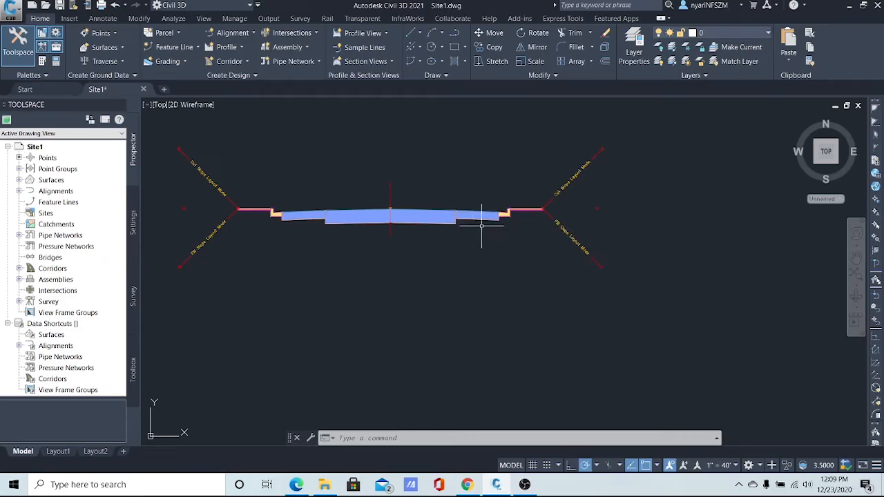
scroll(504, 203, "up", 4)
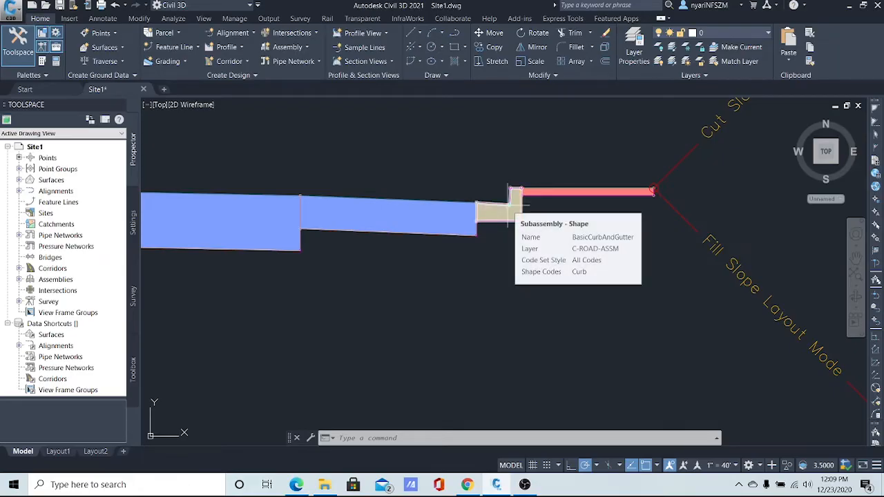
scroll(508, 205, "down", 5)
scroll(506, 216, "down", 12)
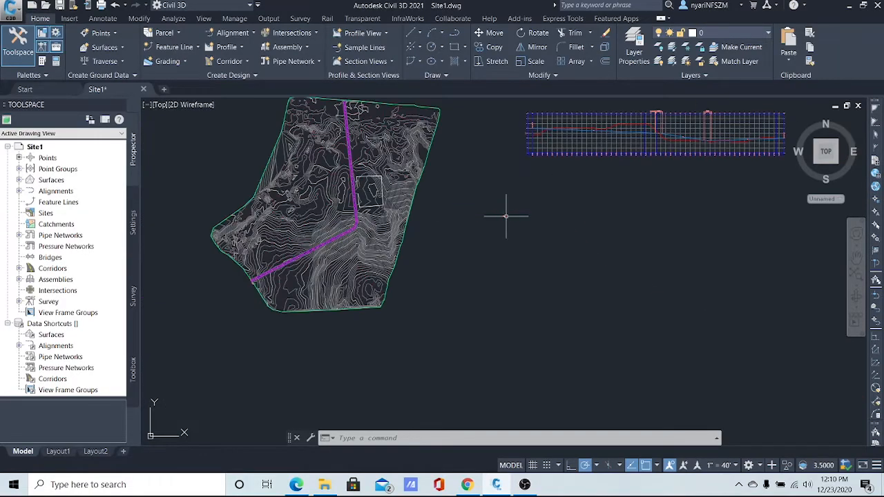
Step: Return to the site outline and split the model space into two vertical viewports
scroll(355, 217, "up", 4)
middle_click_drag(394, 213, 347, 310)
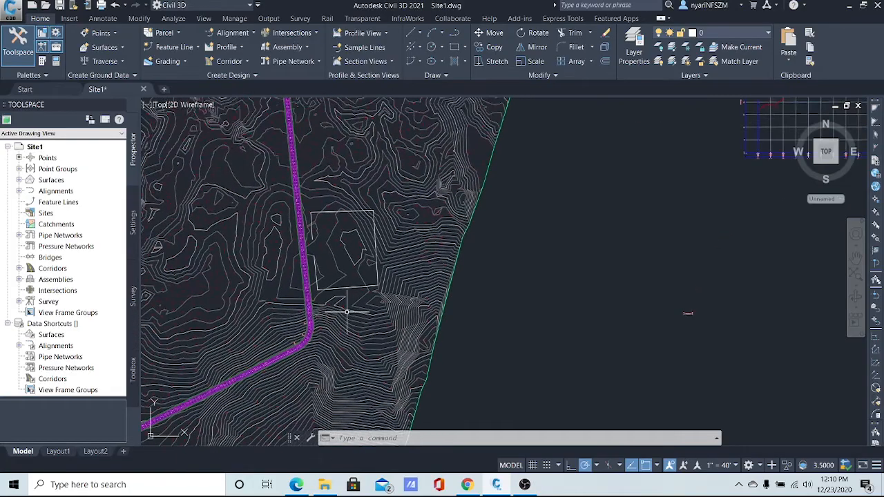
scroll(354, 229, "up", 2)
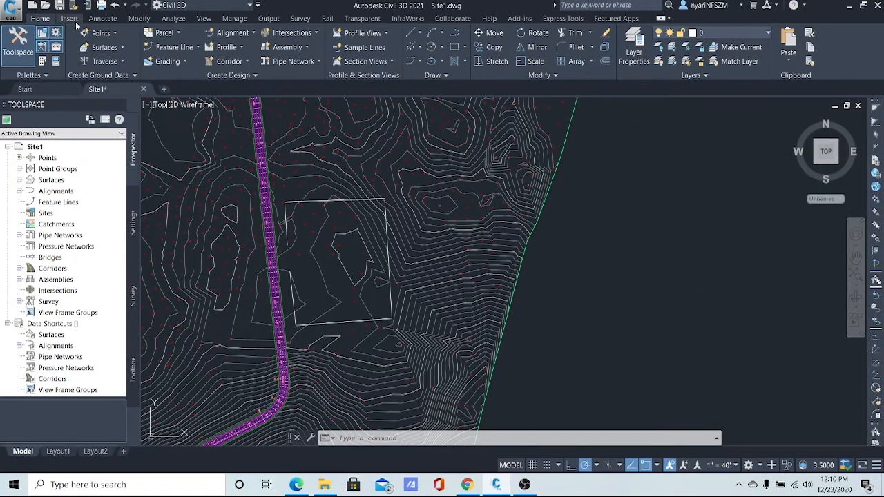
left_click(204, 18)
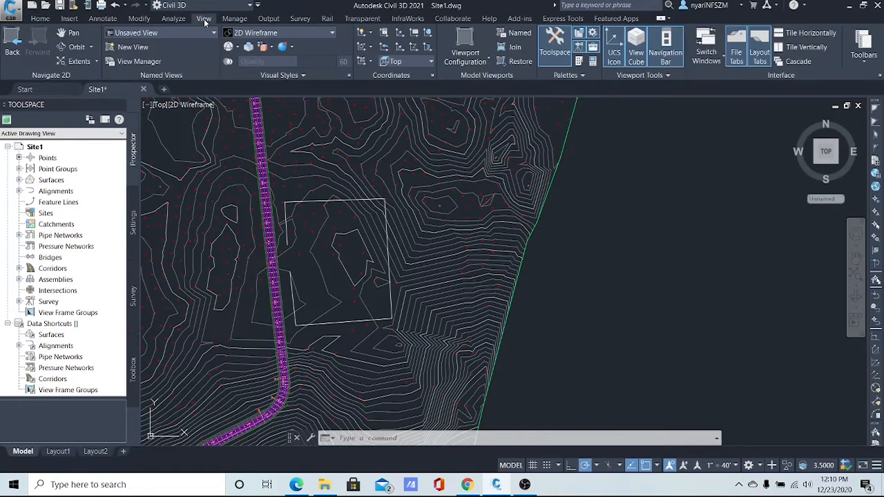
left_click(488, 62)
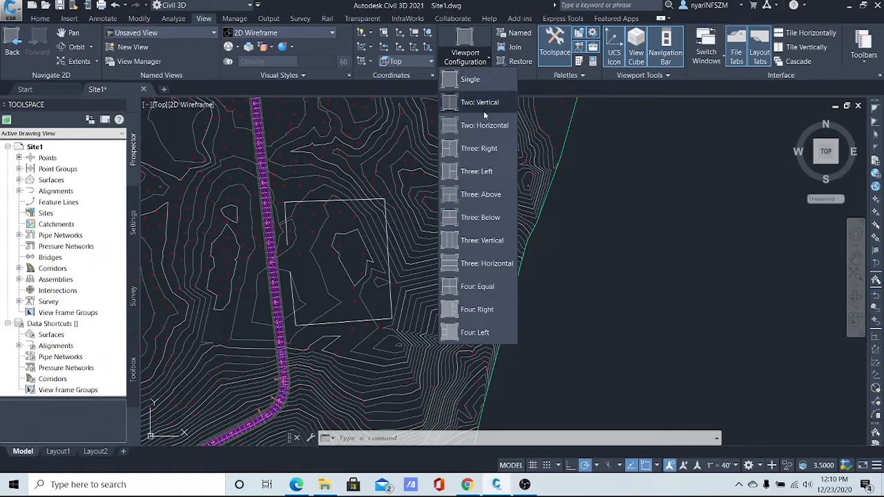
left_click(483, 102)
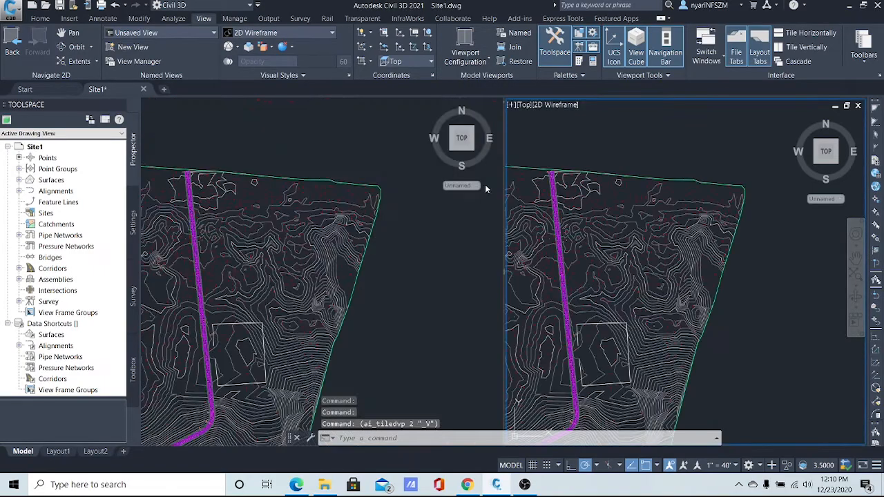
Step: Set the active viewport to the SW Isometric view
mouse_move(613, 328)
middle_mouse_down()
mouse_move(624, 197)
mouse_move(616, 246)
middle_mouse_up()
mouse_move(616, 247)
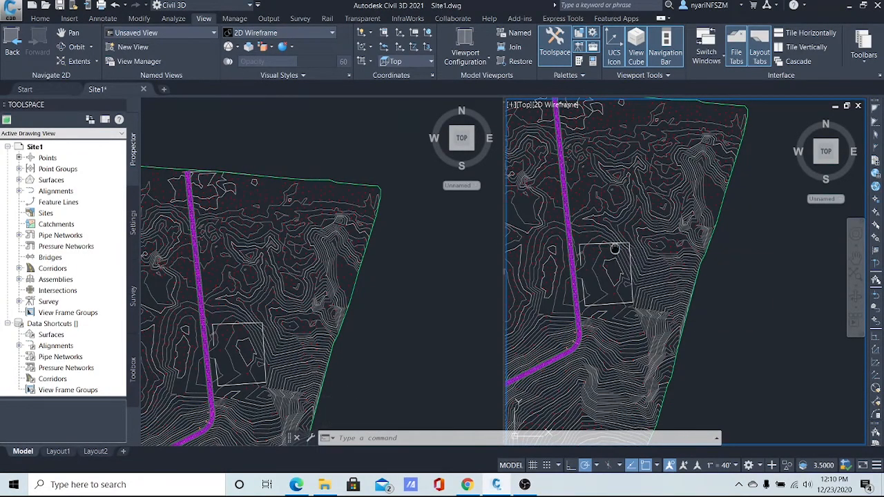
mouse_move(614, 248)
middle_mouse_down()
mouse_move(634, 186)
mouse_move(657, 217)
middle_mouse_up()
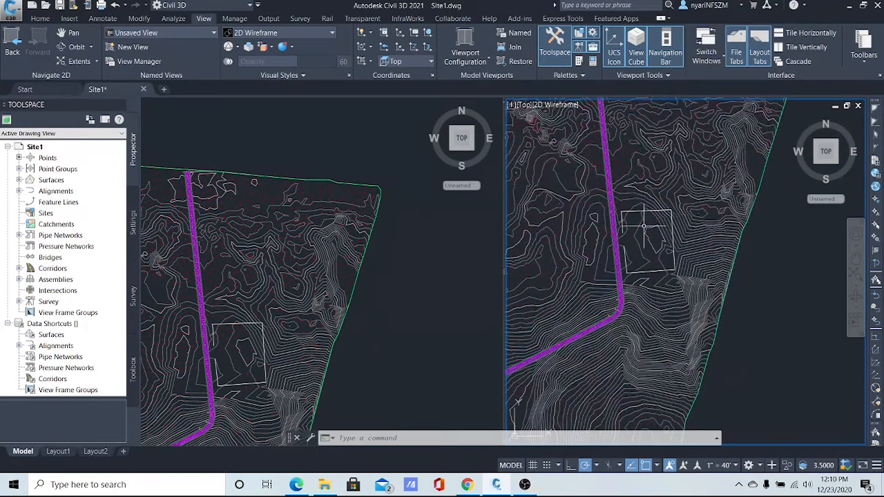
scroll(665, 223, "up", 4)
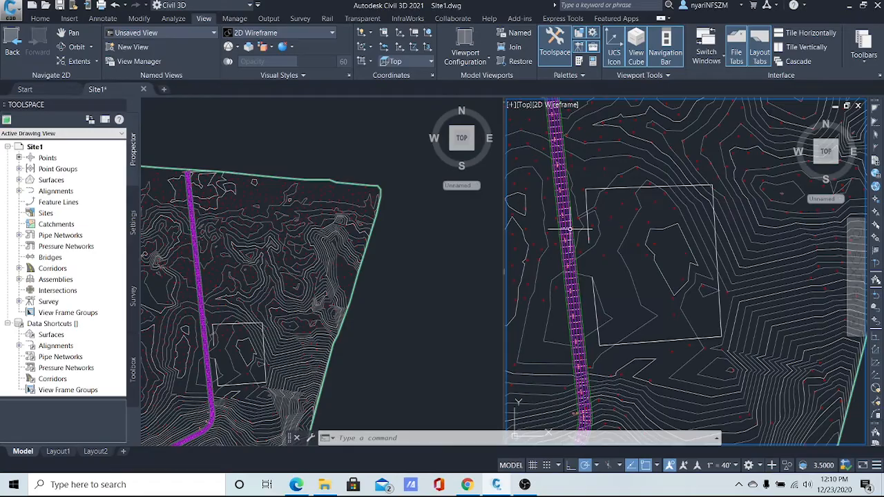
left_click(524, 105)
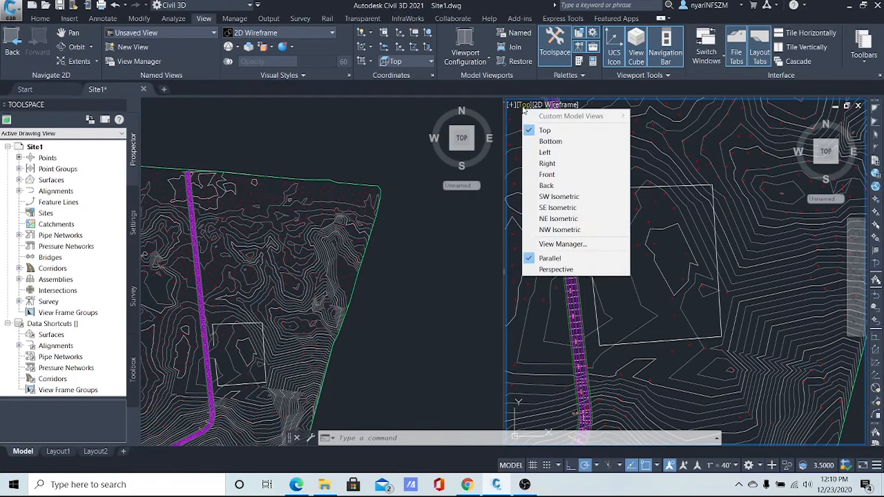
left_click(559, 196)
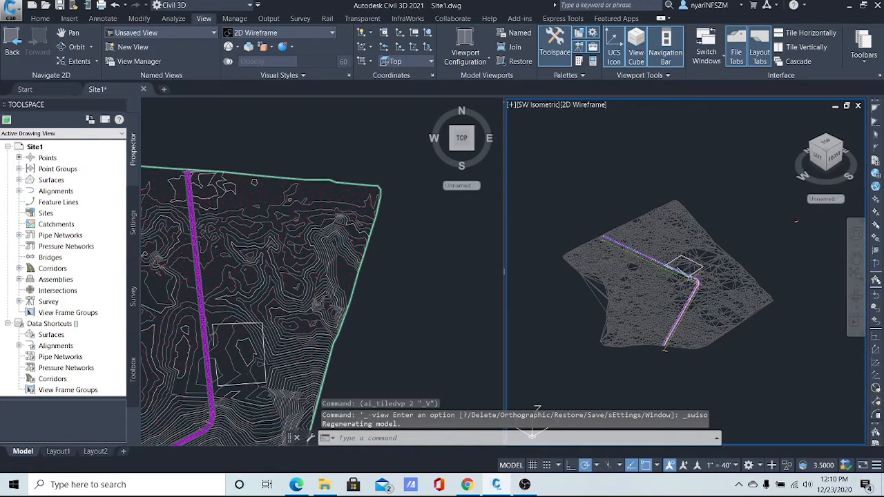
Step: Examine the road corridor beside the site entrance in the isometric view, down to its curb, gutter and sidewalk lines
scroll(678, 283, "up", 6)
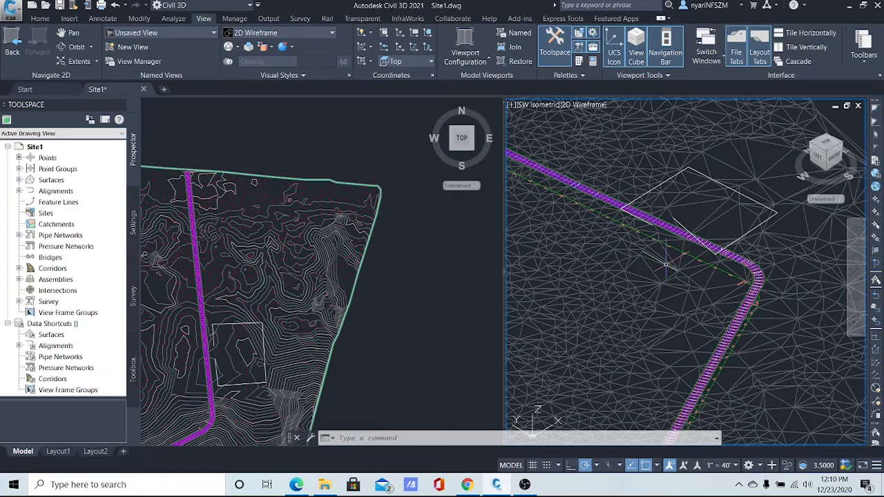
scroll(628, 232, "up", 5)
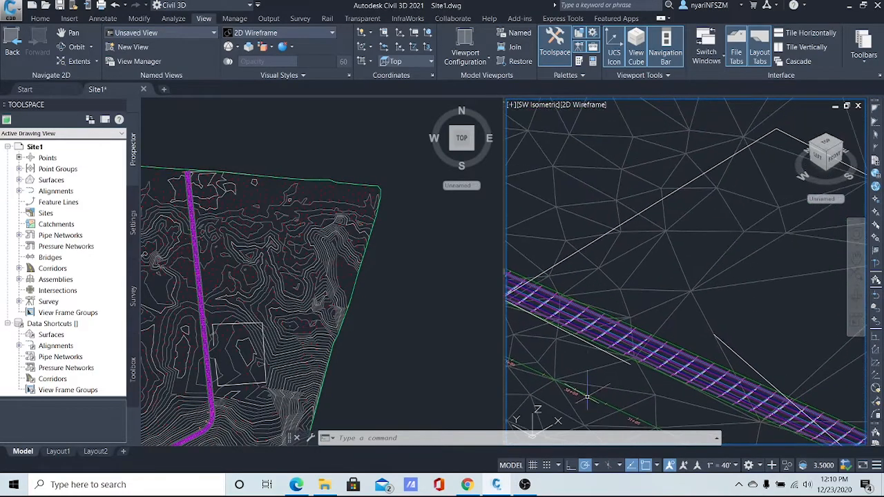
scroll(588, 397, "up", 6)
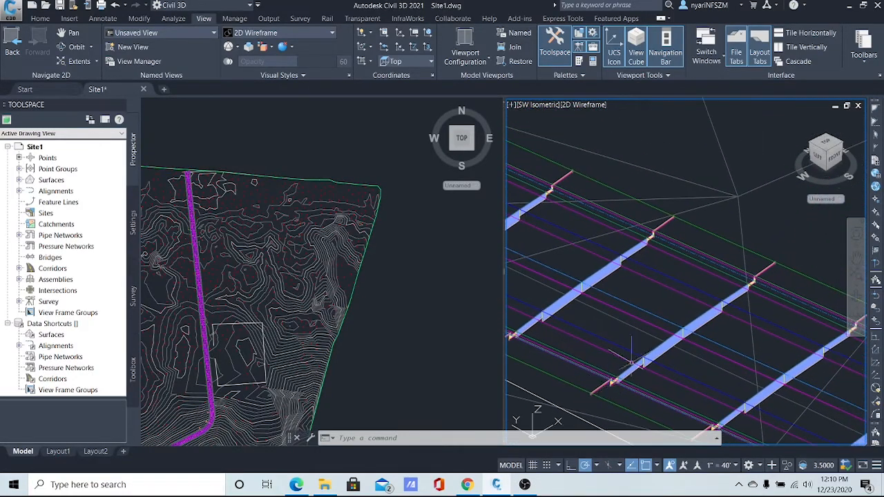
scroll(631, 360, "up", 4)
middle_click_drag(627, 311, 654, 295)
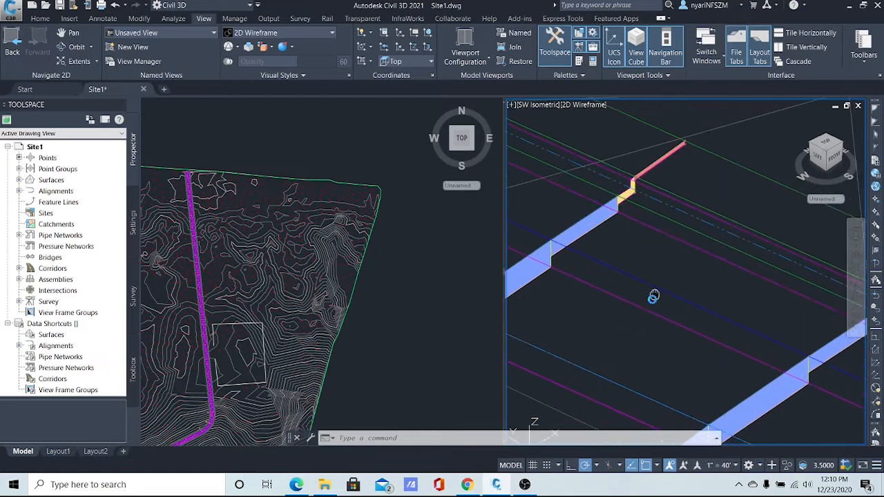
scroll(625, 331, "up", 2)
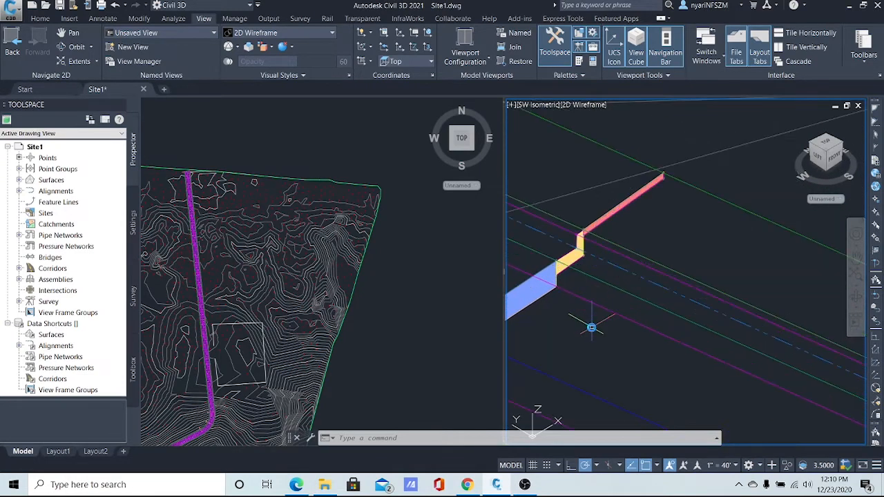
scroll(591, 327, "up", 2)
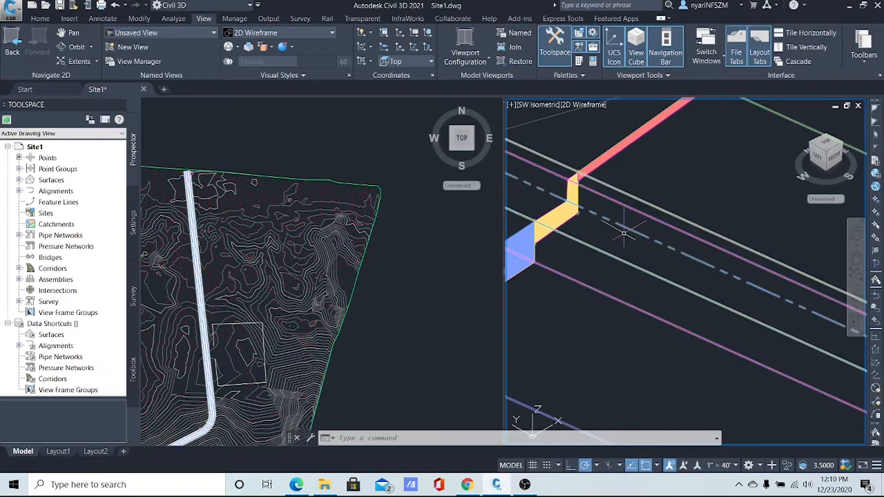
scroll(623, 234, "down", 5)
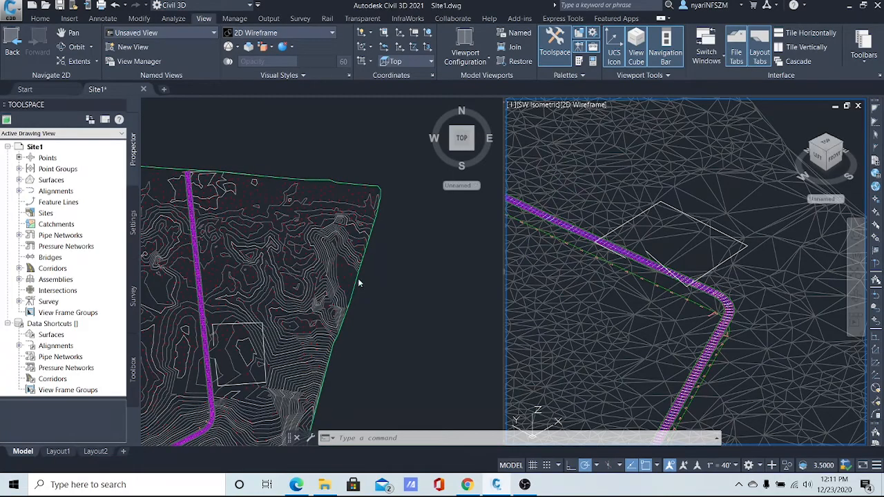
Step: Set the surface style of the EG Chestnut Hill Road surface to _No Display from the plan viewport
left_click(318, 270)
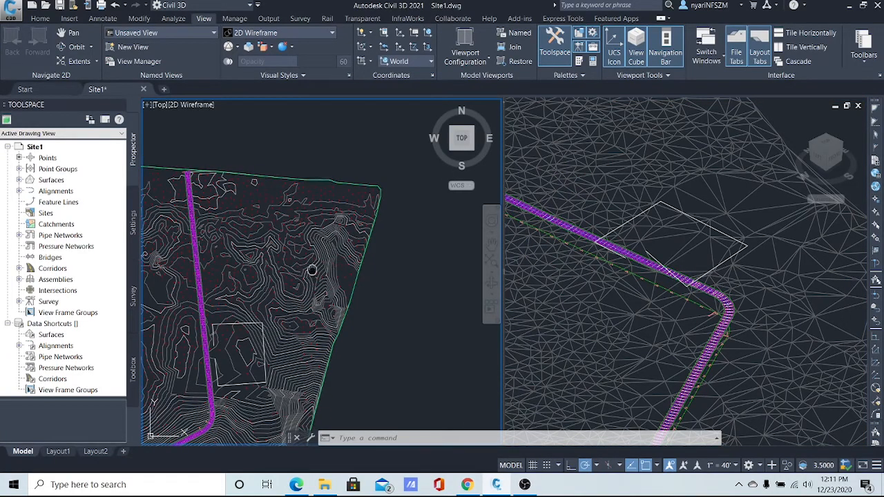
middle_click_drag(312, 271, 367, 214)
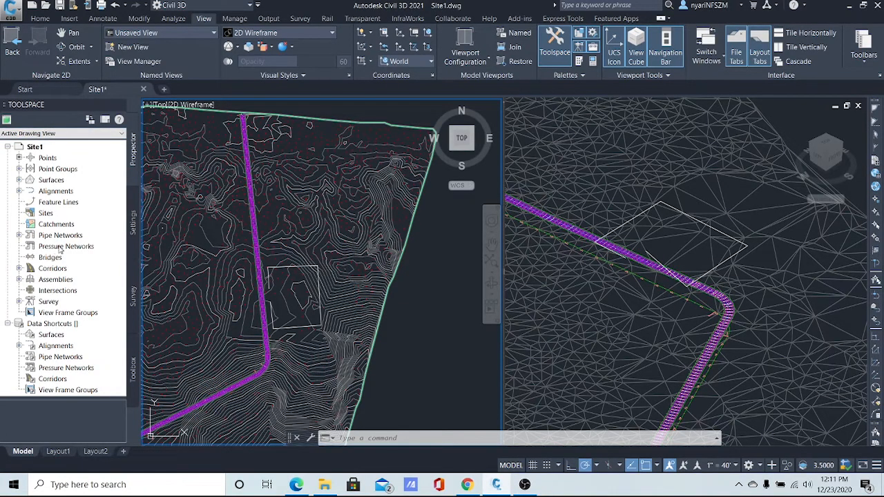
left_click(43, 181)
left_click(19, 180)
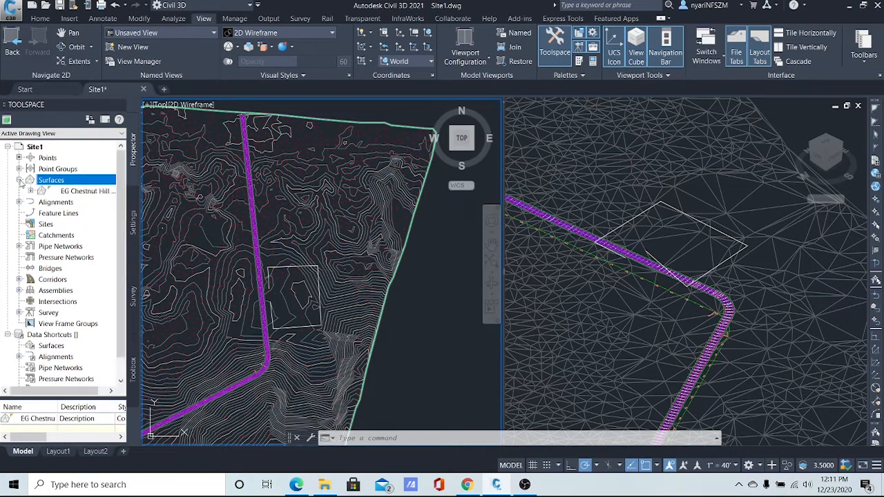
left_click(81, 194)
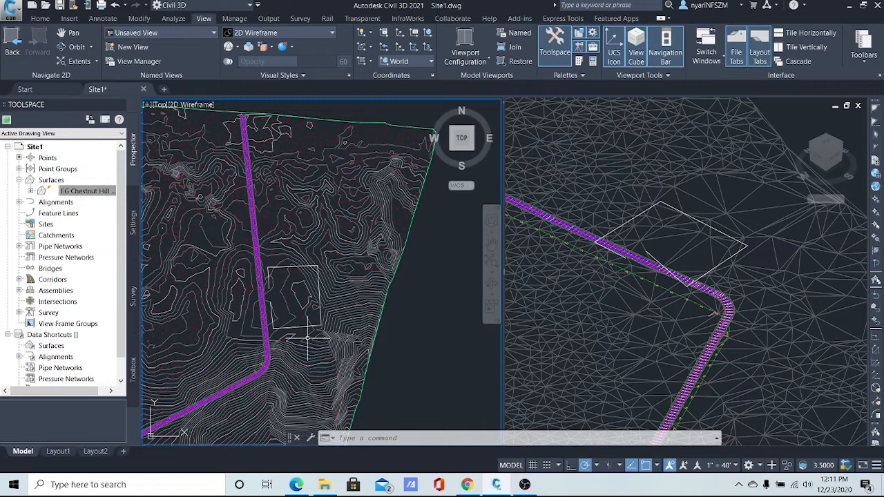
right_click(99, 195)
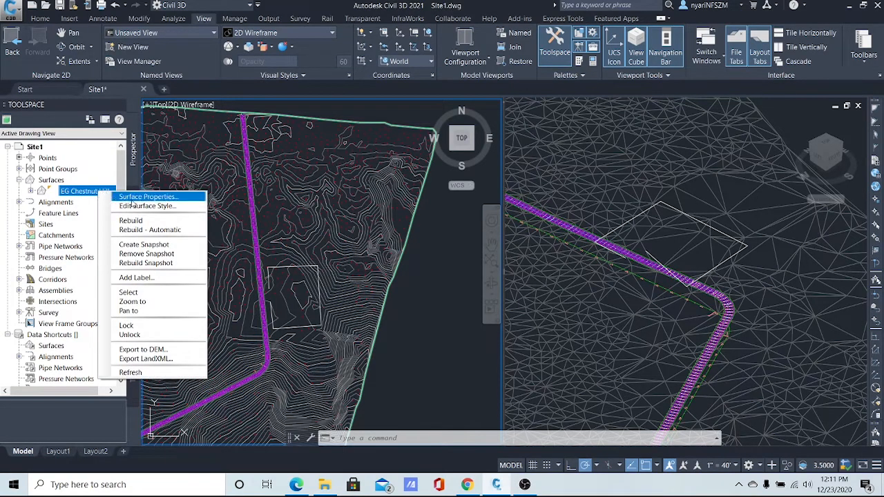
left_click(146, 197)
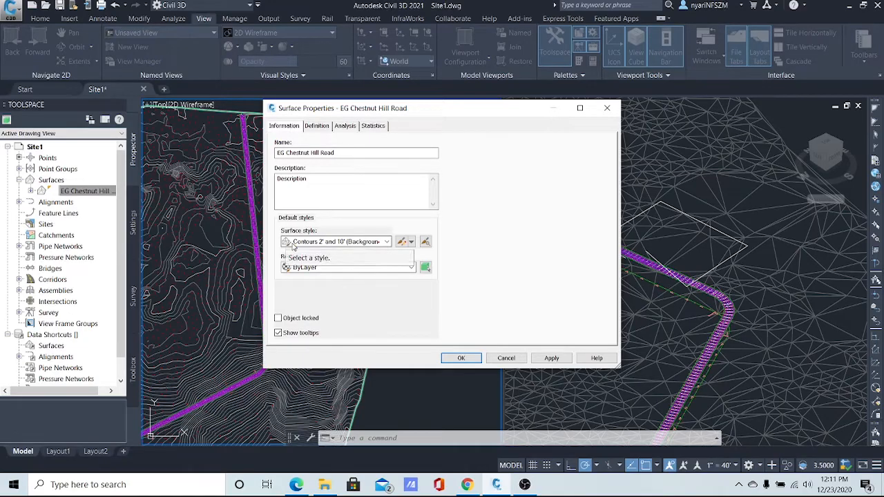
left_click(386, 243)
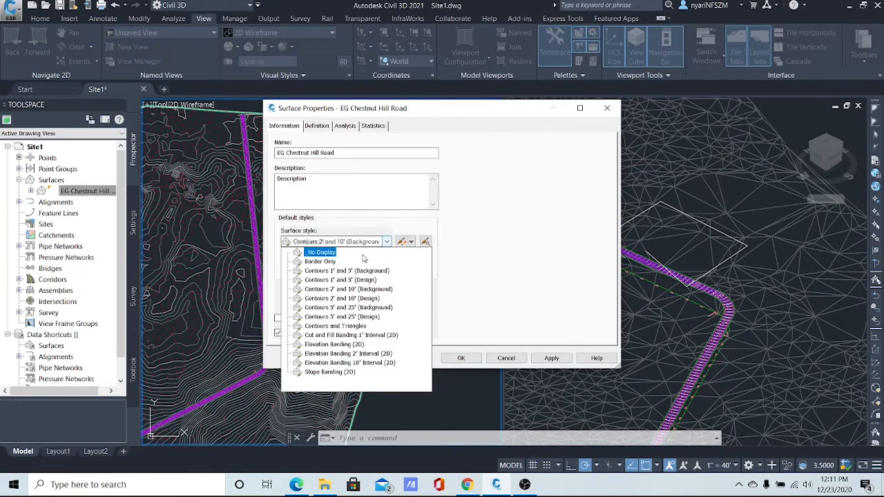
left_click(329, 258)
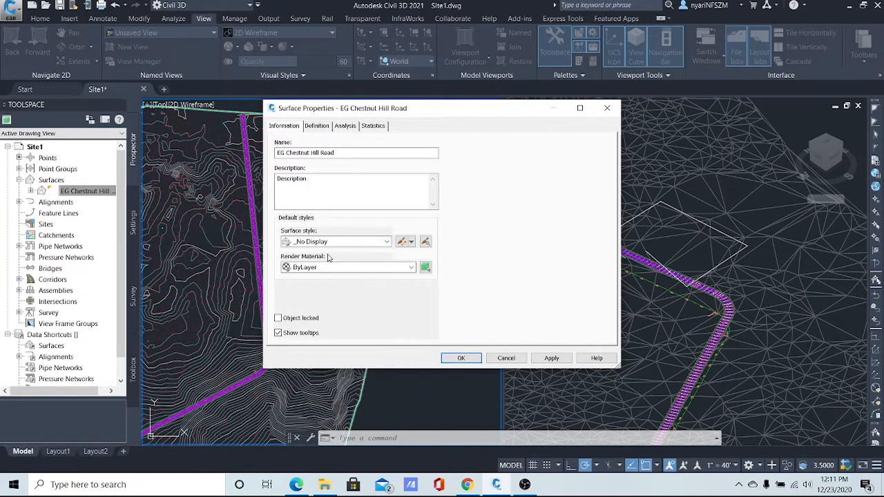
left_click(542, 359)
left_click(475, 359)
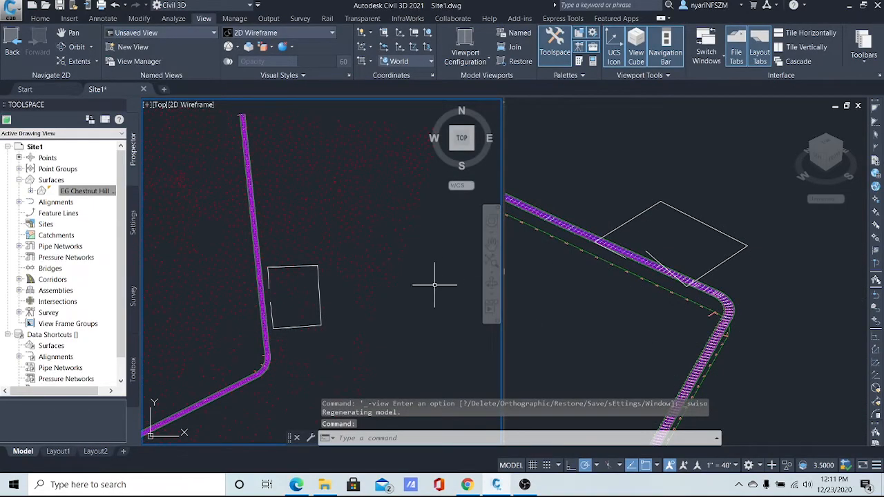
Step: Examine the corridor's east edge beside the site entrance and identify its gutter flowline feature line
middle_click_drag(288, 317, 403, 310)
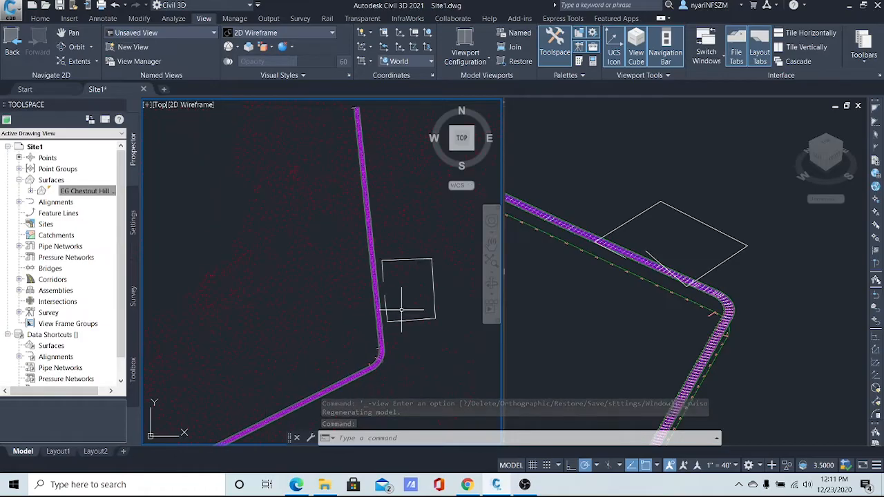
scroll(399, 297, "up", 3)
scroll(361, 300, "up", 4)
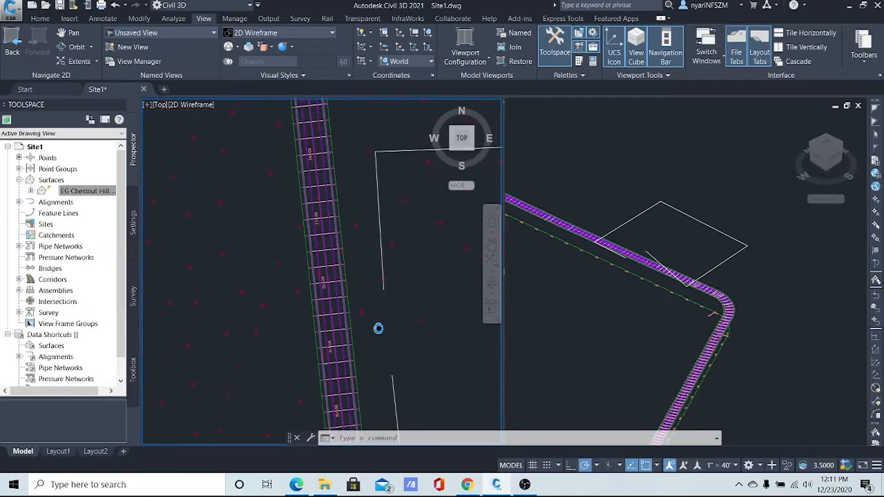
scroll(338, 268, "up", 5)
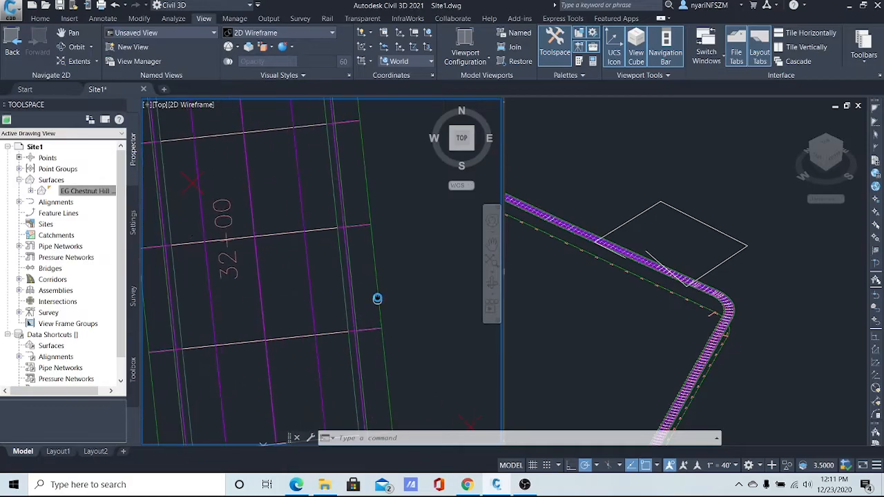
scroll(367, 263, "up", 4)
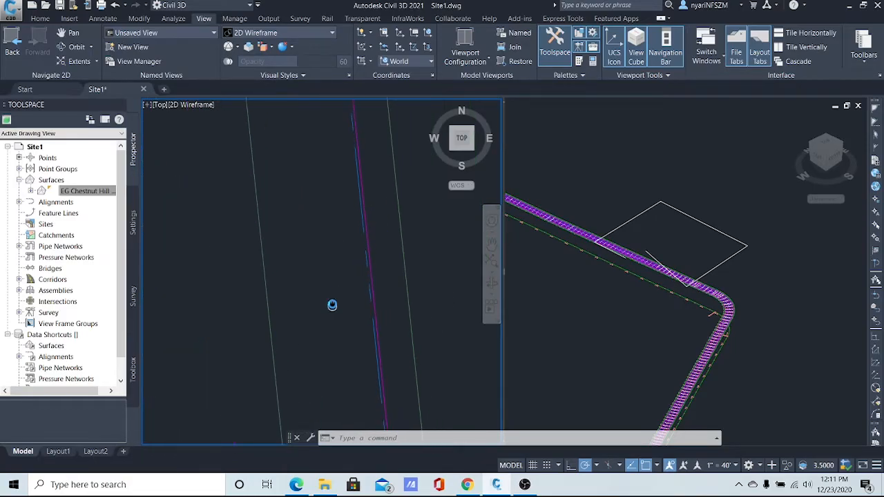
middle_click_drag(372, 242, 237, 277)
scroll(236, 277, "up", 2)
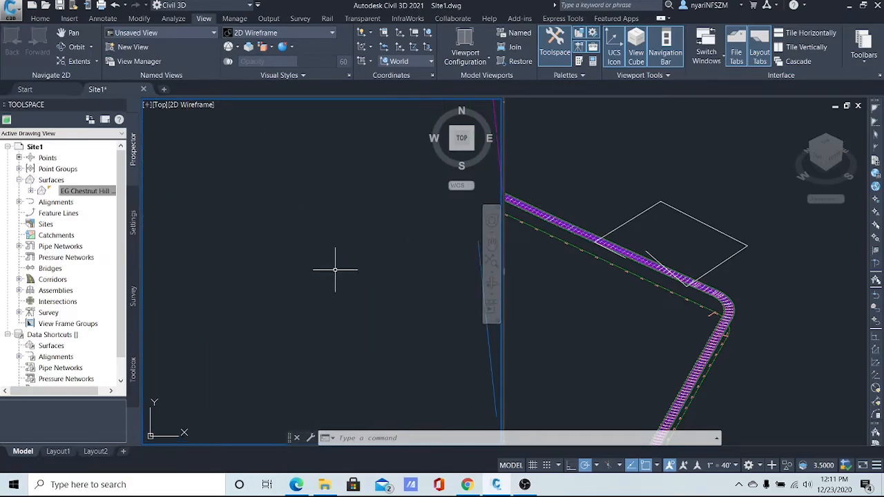
middle_click_drag(335, 269, 263, 375)
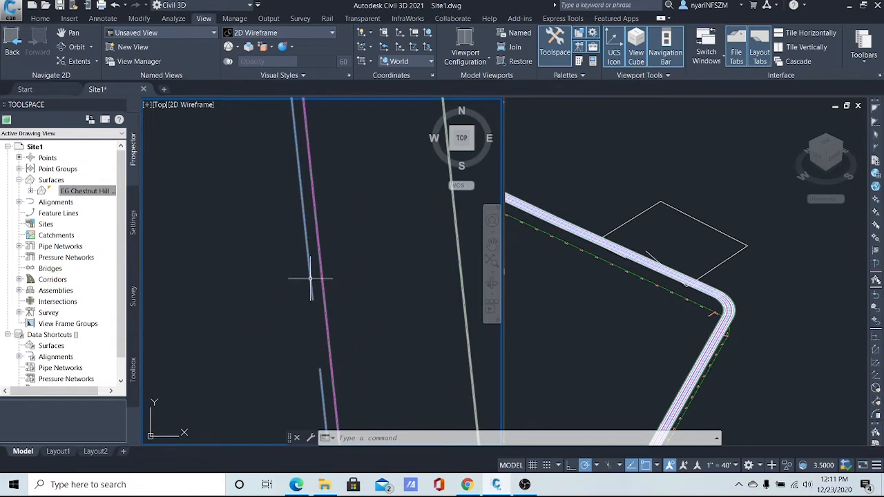
scroll(310, 278, "down", 2)
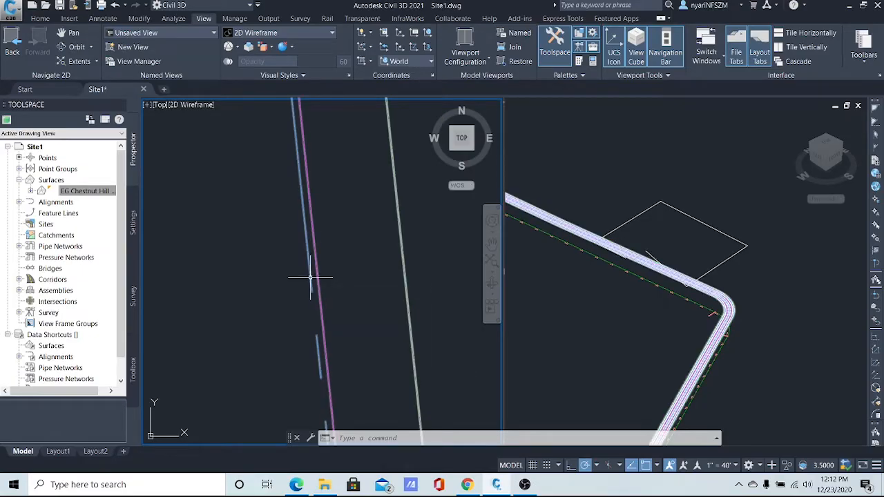
mouse_move(310, 277)
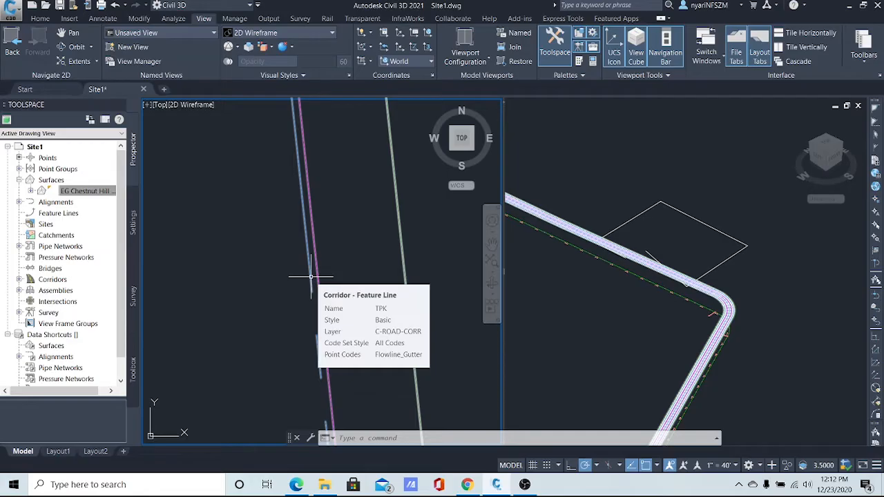
left_click(326, 310)
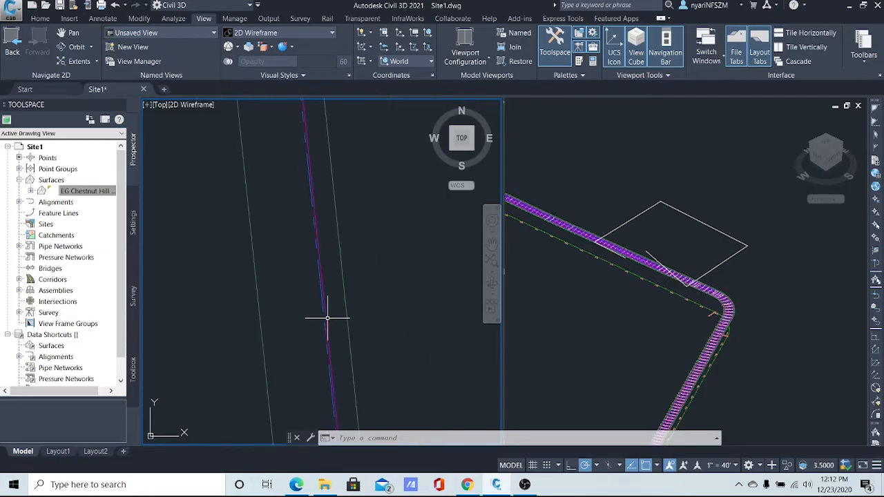
scroll(327, 311, "up", 3)
scroll(360, 322, "down", 4)
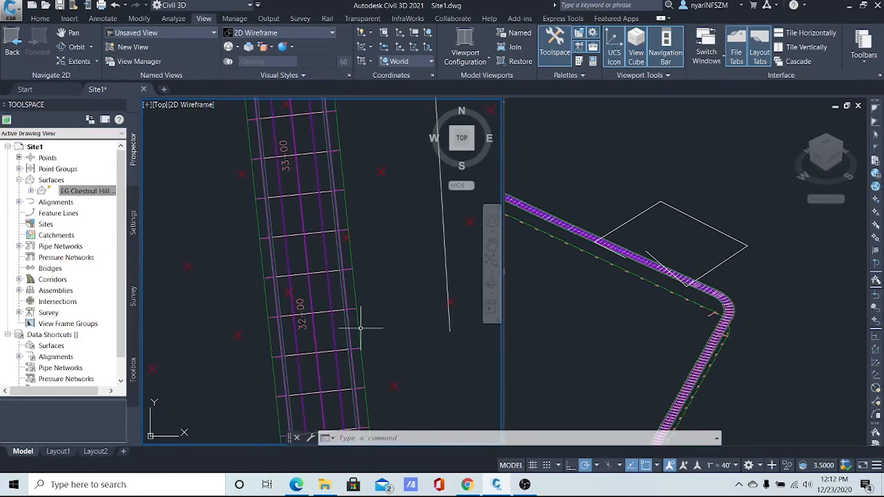
middle_click_drag(362, 332, 281, 288)
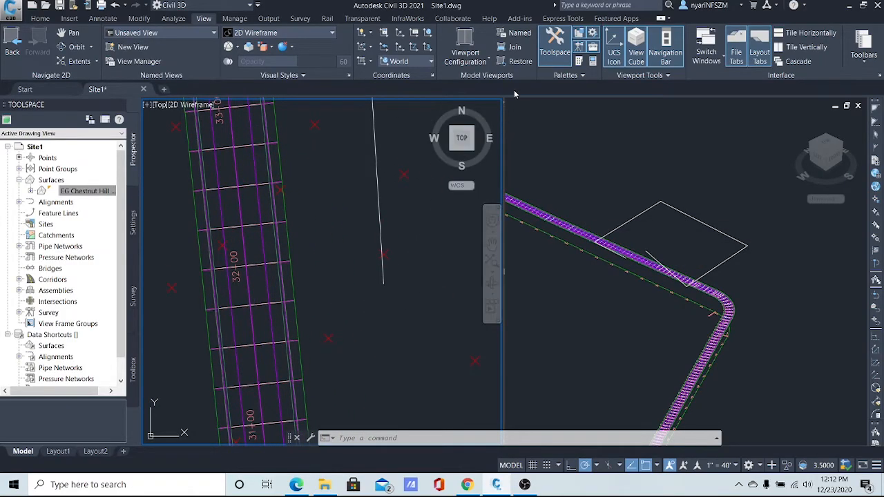
Step: Return the model space to a single viewport showing the corridor near station 32+00 and the site boundary
left_click(489, 58)
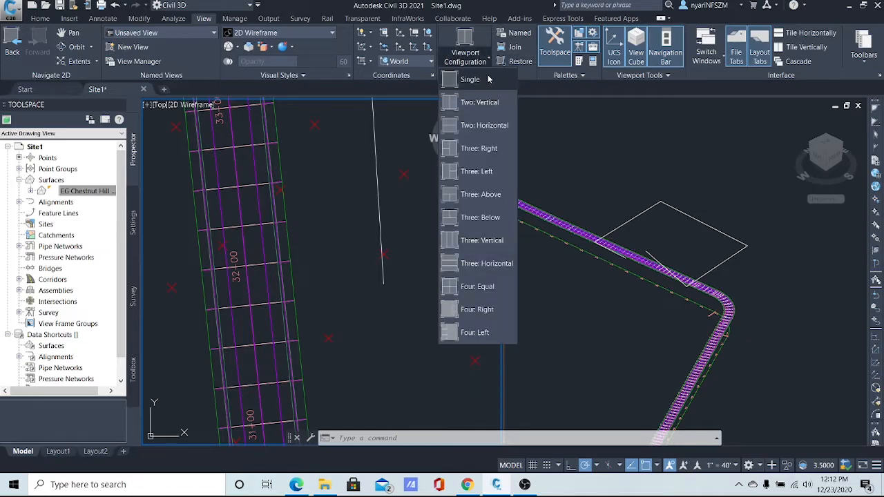
left_click(471, 79)
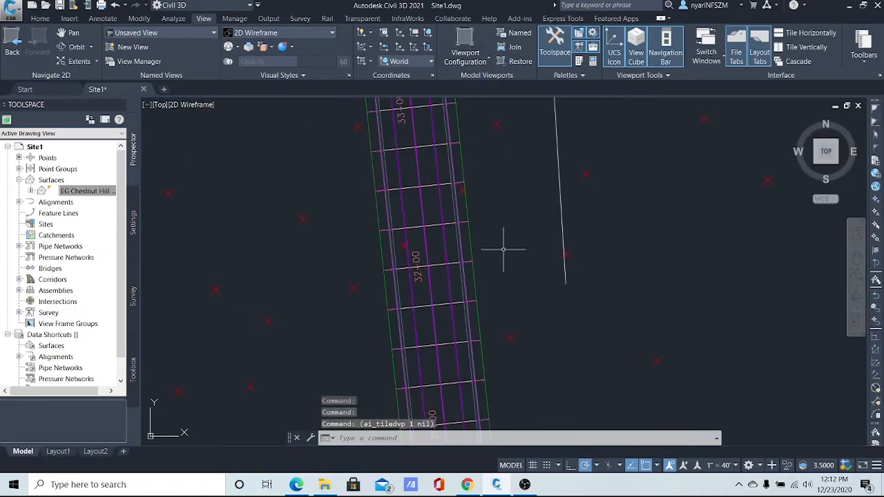
mouse_move(504, 250)
middle_mouse_down()
mouse_move(394, 260)
mouse_move(350, 249)
middle_mouse_up()
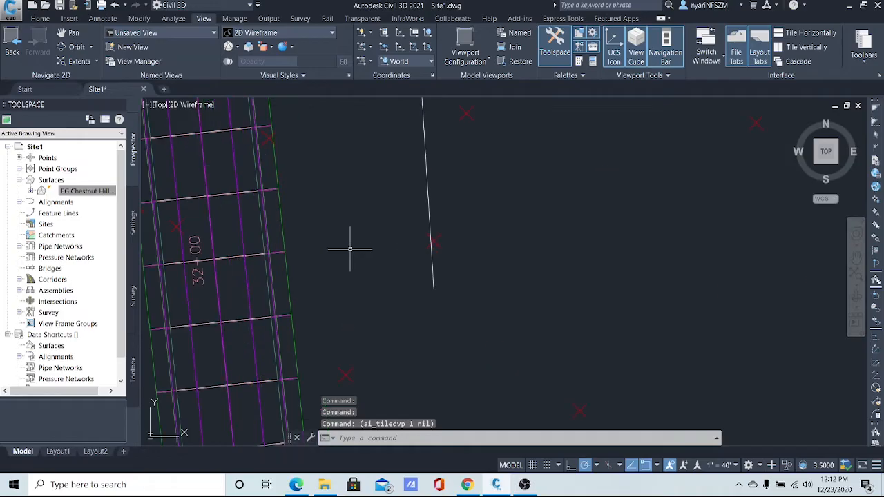
scroll(350, 250, "up", 2)
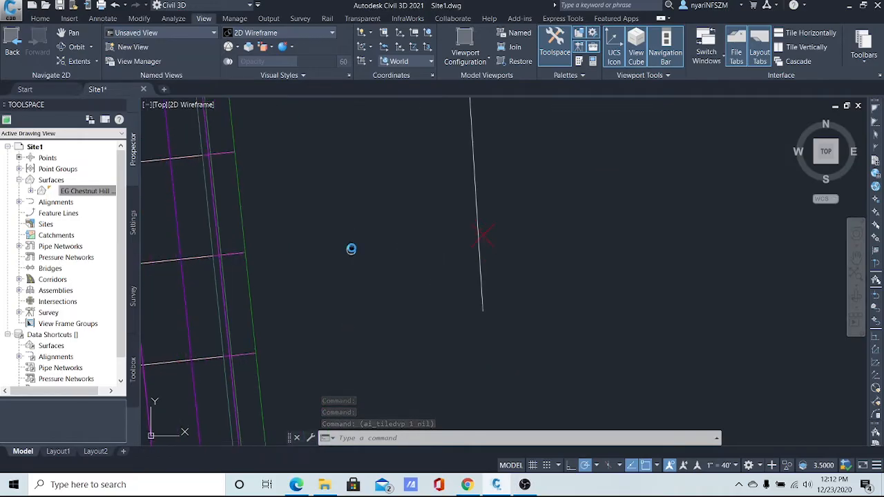
mouse_move(350, 247)
middle_mouse_down()
mouse_move(398, 271)
mouse_move(474, 262)
middle_mouse_up()
scroll(398, 271, "up", 2)
scroll(474, 266, "down", 2)
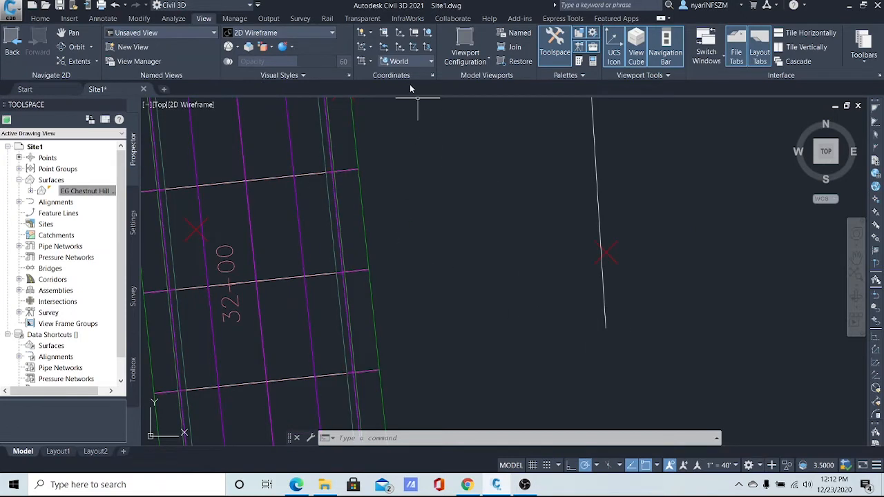
Step: Begin a Start, End, Radius arc on the corridor's east gutter flowline just north of station 32+00
left_click(40, 18)
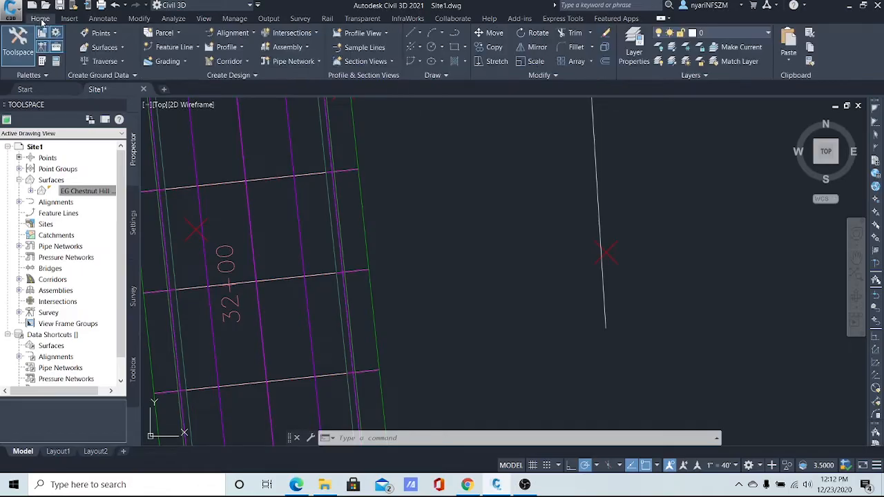
left_click(441, 35)
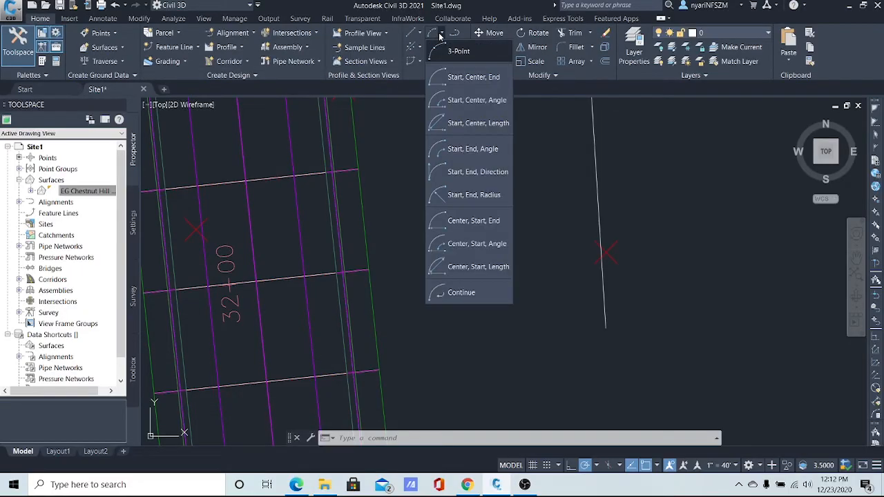
left_click(466, 197)
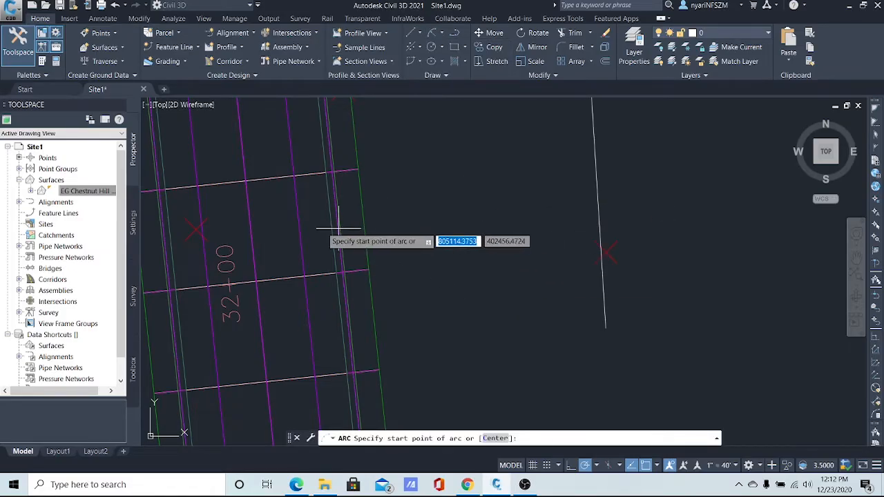
scroll(320, 223, "up", 5)
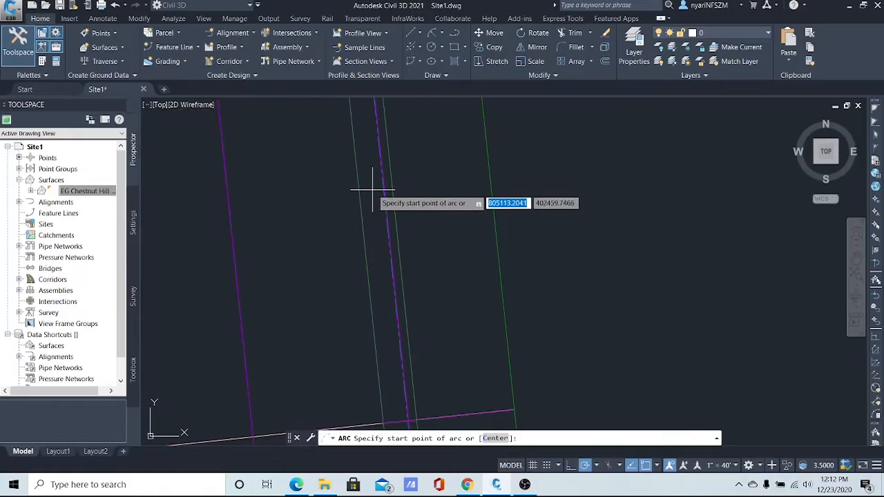
middle_click_drag(371, 190, 334, 364)
scroll(330, 270, "up", 6)
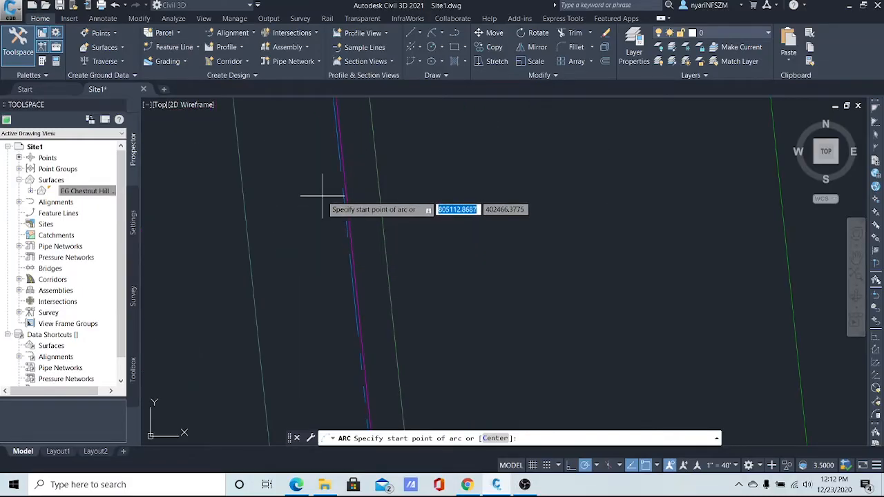
scroll(323, 194, "up", 4)
middle_click_drag(324, 164, 294, 385)
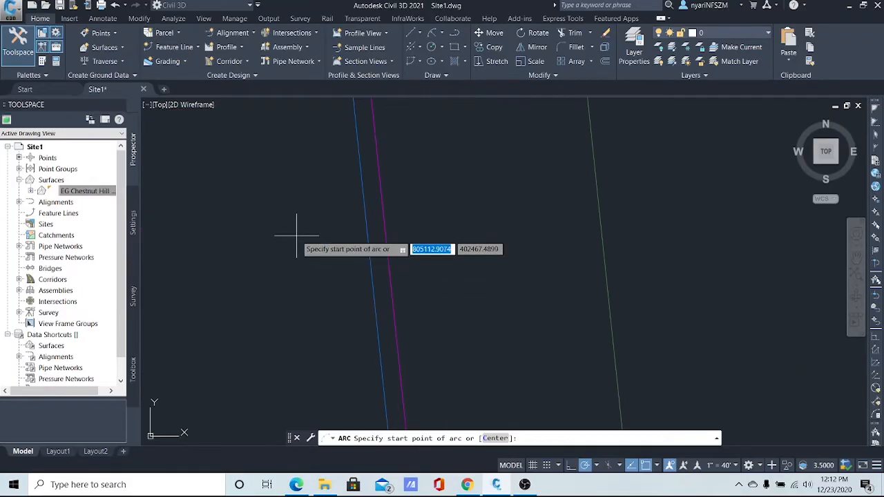
scroll(300, 238, "up", 4)
middle_click_drag(300, 235, 292, 430)
scroll(302, 262, "up", 2)
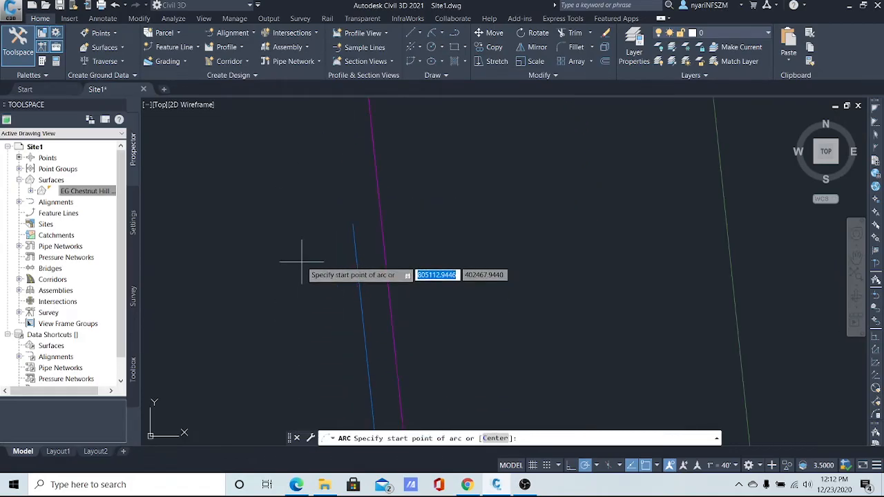
mouse_move(304, 210)
middle_mouse_down()
mouse_move(309, 322)
mouse_move(293, 482)
middle_mouse_up()
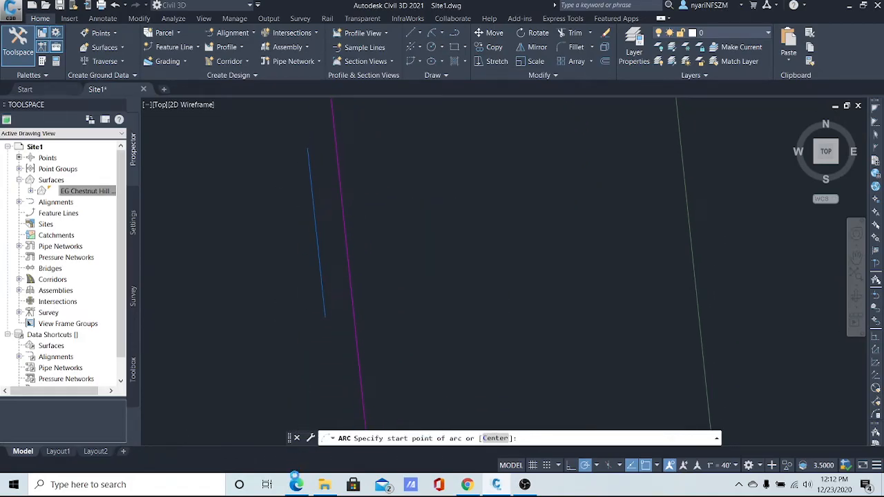
left_click(307, 148)
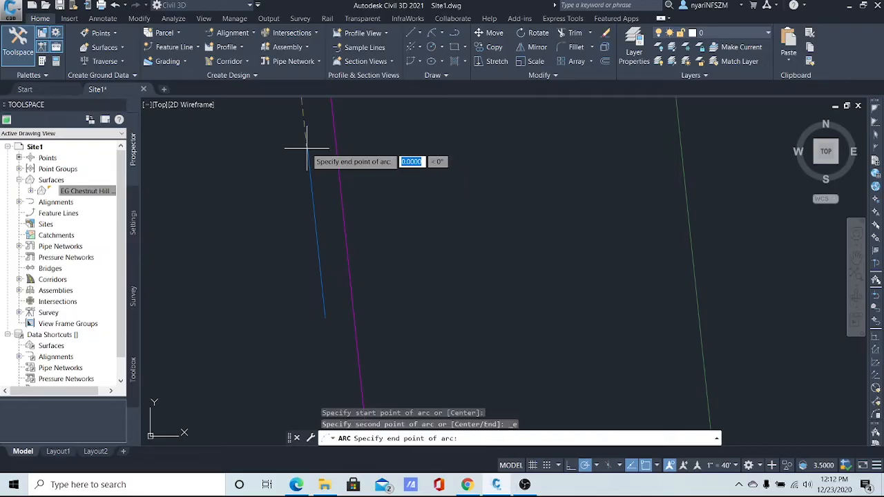
Step: Finish the arc at the south end of the site's northern entrance boundary line, picking a radius that bulges it southward
scroll(312, 185, "down", 12)
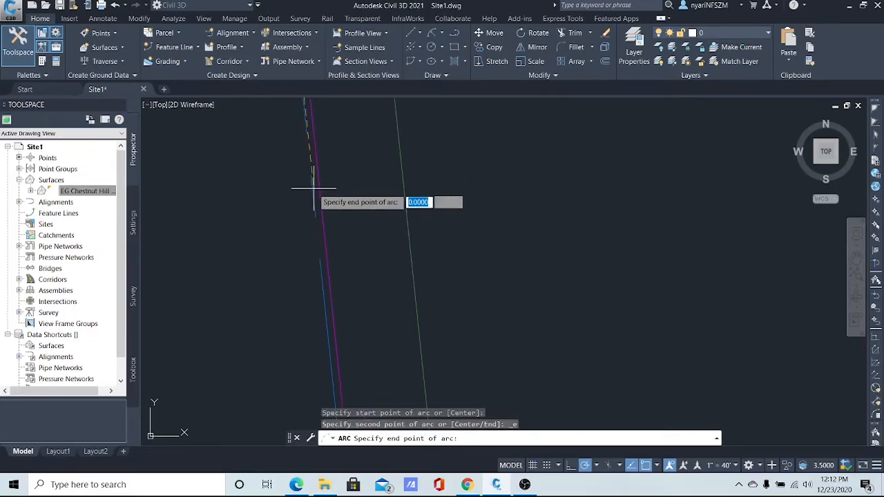
scroll(330, 254, "down", 4)
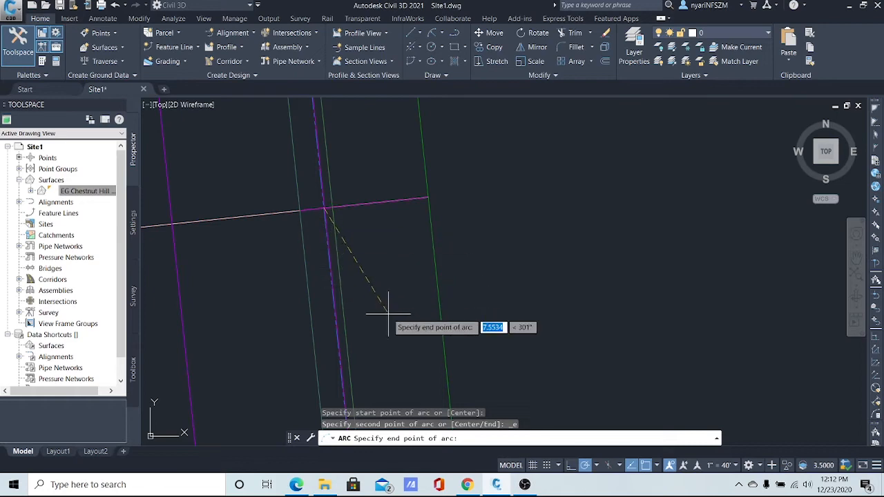
scroll(401, 325, "down", 6)
middle_click_drag(430, 361, 420, 235)
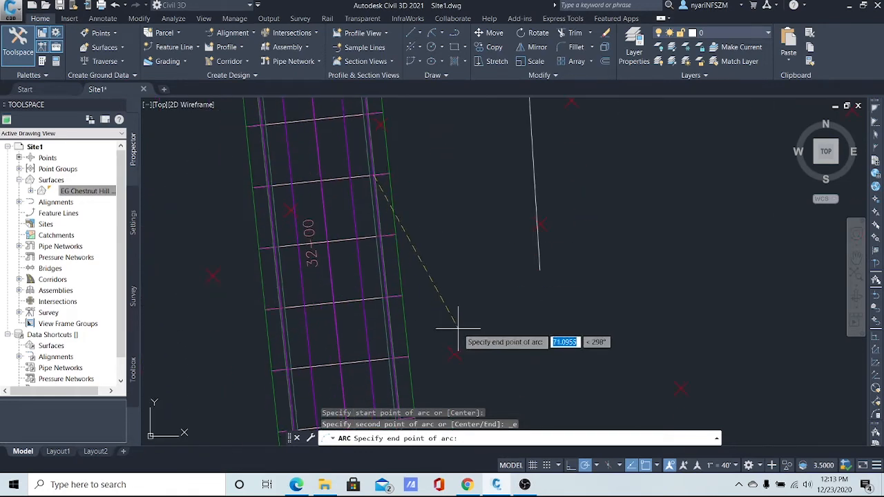
left_click(540, 269)
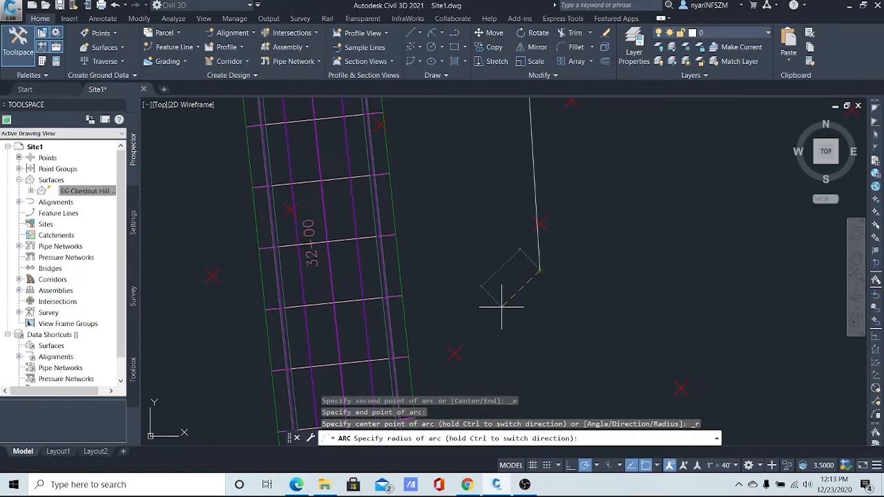
left_click(448, 221)
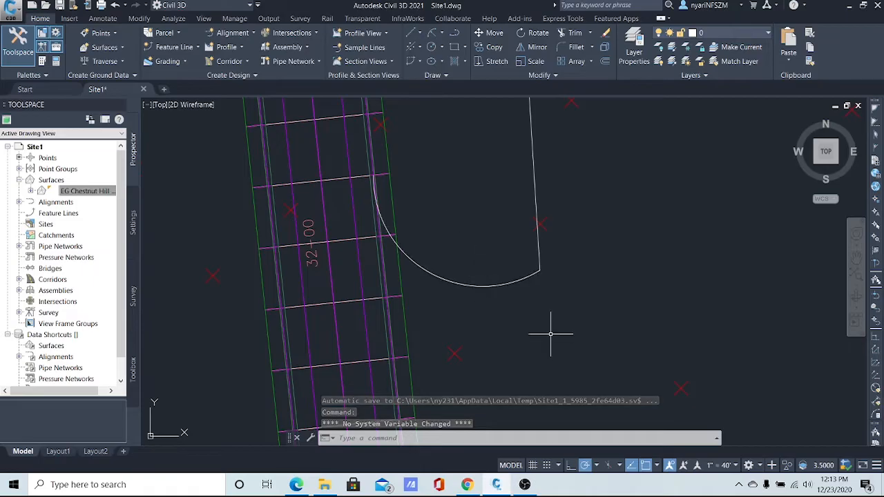
Step: Begin a second Start, End, Radius arc from the north end of the southern entrance boundary line to the gutter flowline south of station 30+00
scroll(547, 330, "down", 3)
middle_click_drag(555, 356, 542, 212)
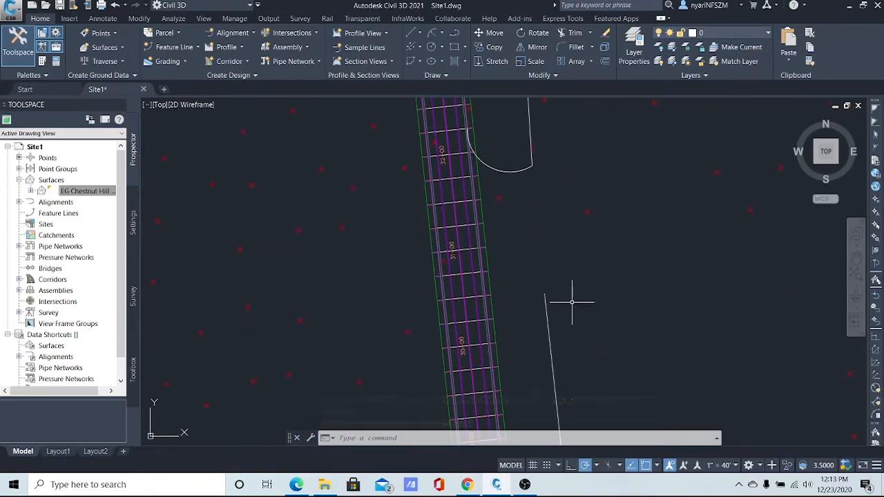
left_click(441, 35)
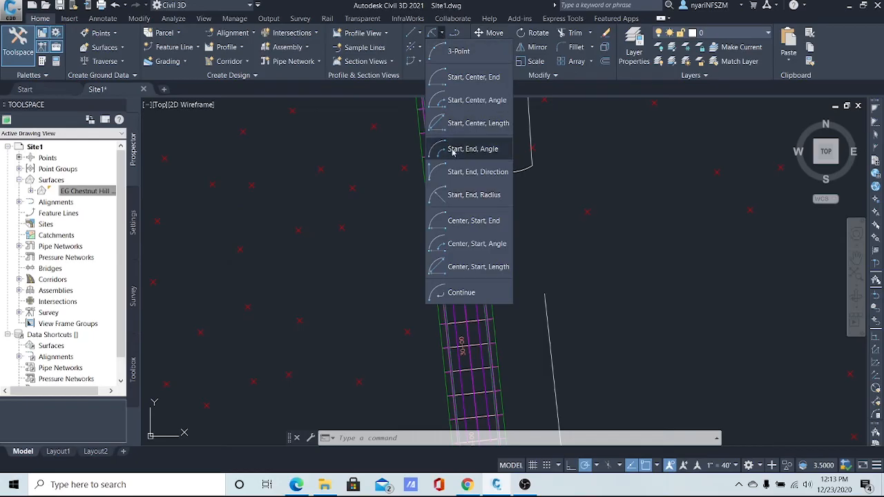
left_click(457, 197)
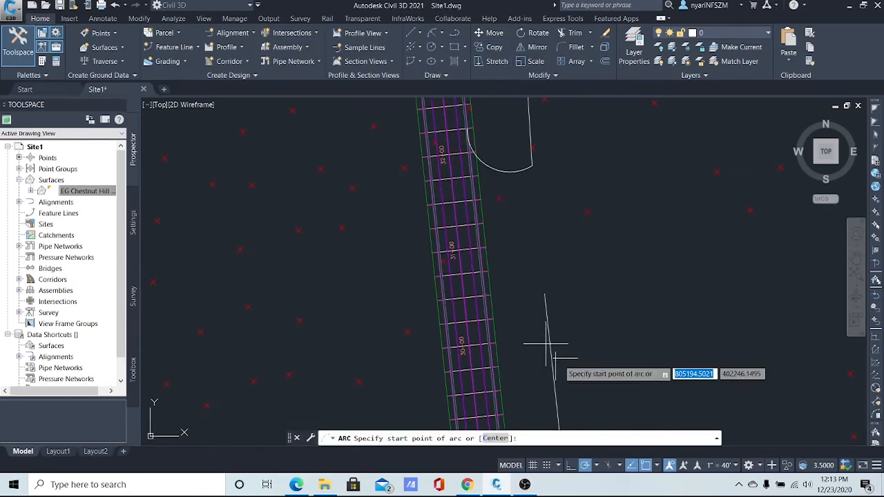
left_click(543, 292)
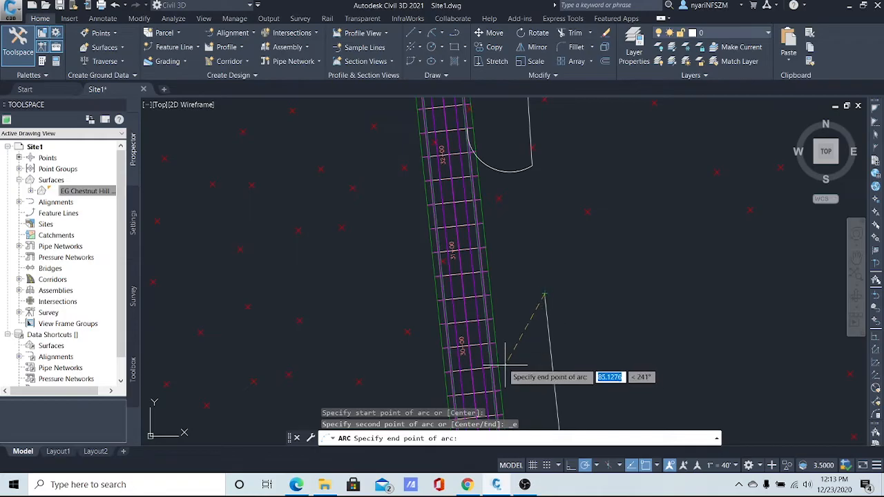
scroll(501, 358, "up", 5)
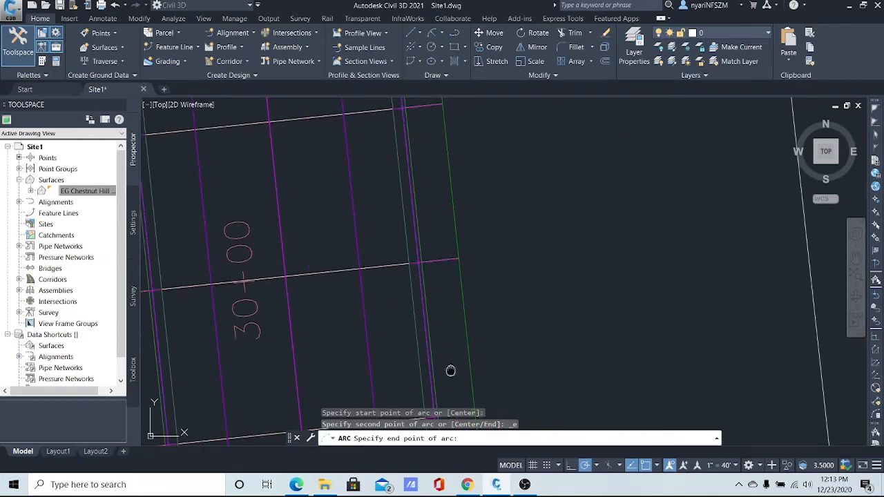
middle_click_drag(451, 368, 477, 239)
scroll(468, 325, "up", 5)
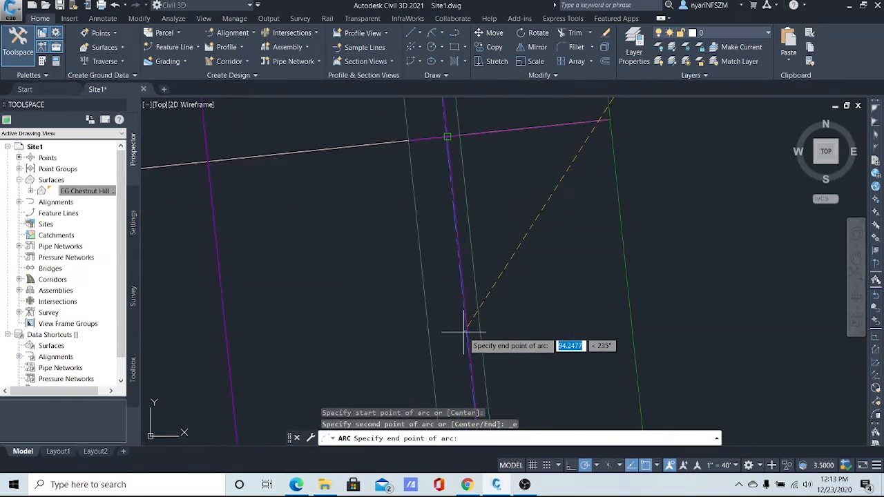
scroll(456, 142, "up", 3)
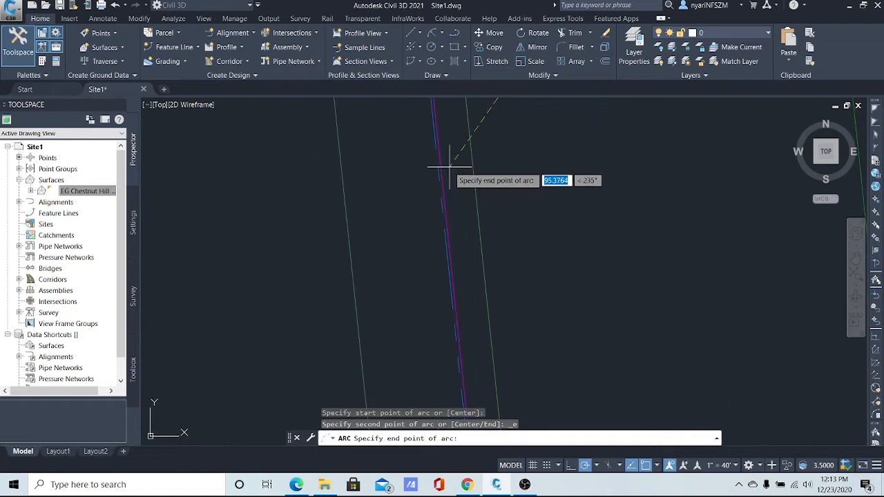
scroll(420, 138, "up", 4)
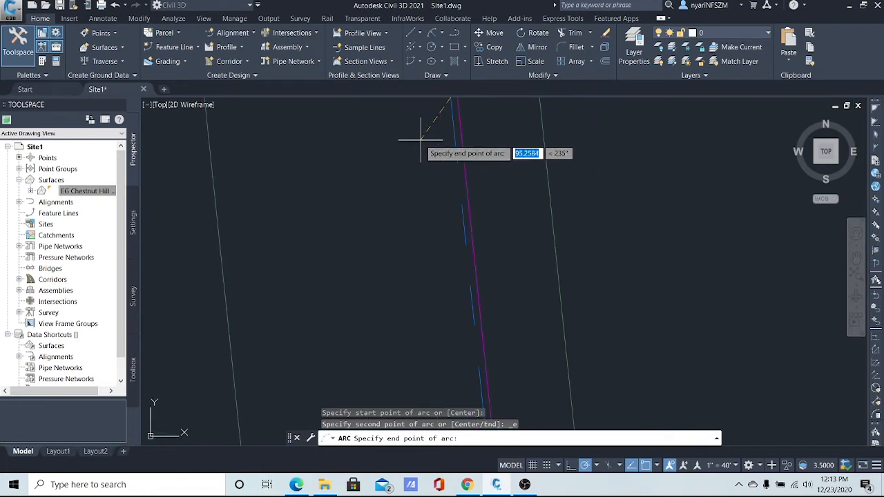
left_click(461, 212)
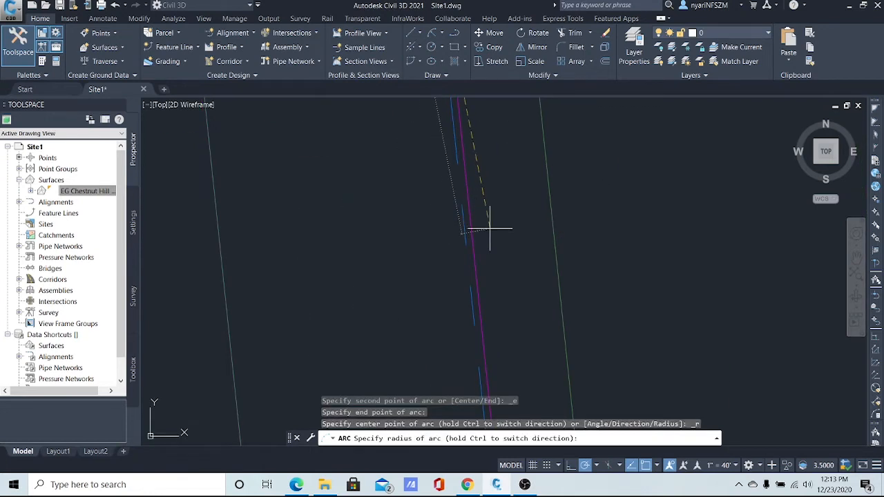
Step: Finish the southern entrance arc by picking its radius with a snap to the boundary line's north endpoint
scroll(490, 226, "down", 8)
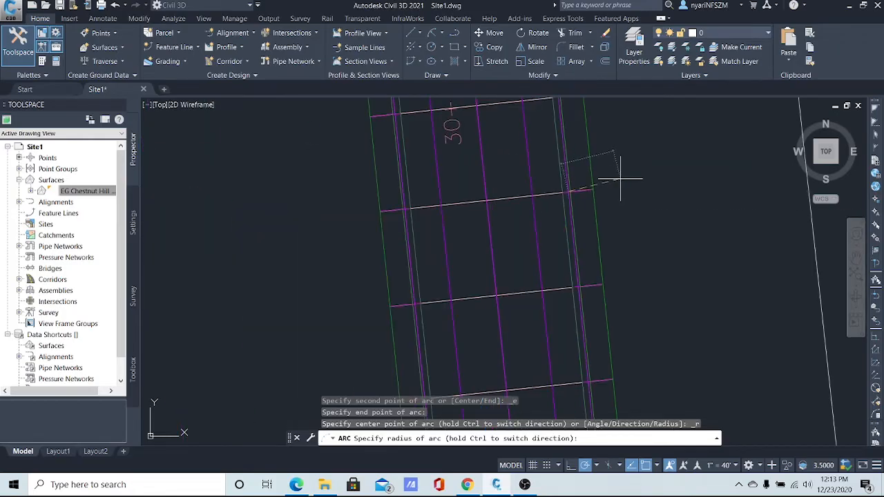
scroll(662, 191, "down", 2)
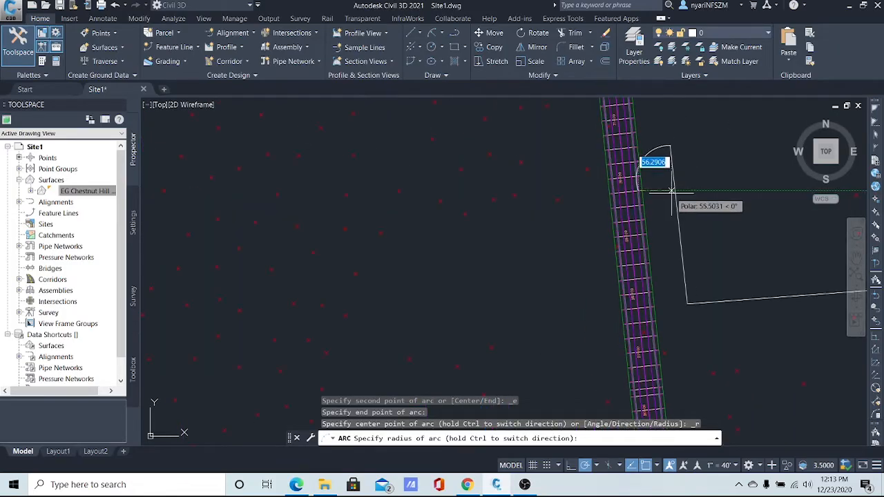
scroll(657, 202, "down", 3)
scroll(618, 200, "up", 6)
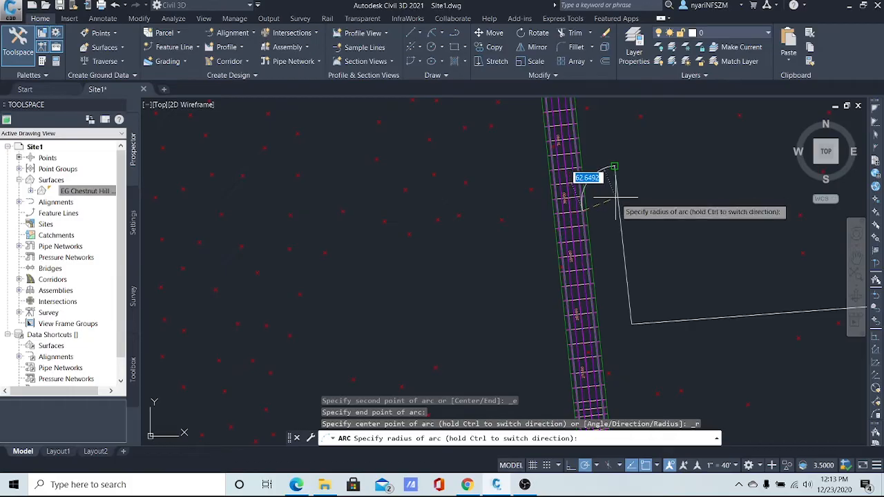
scroll(617, 200, "up", 2)
middle_click_drag(621, 199, 504, 313)
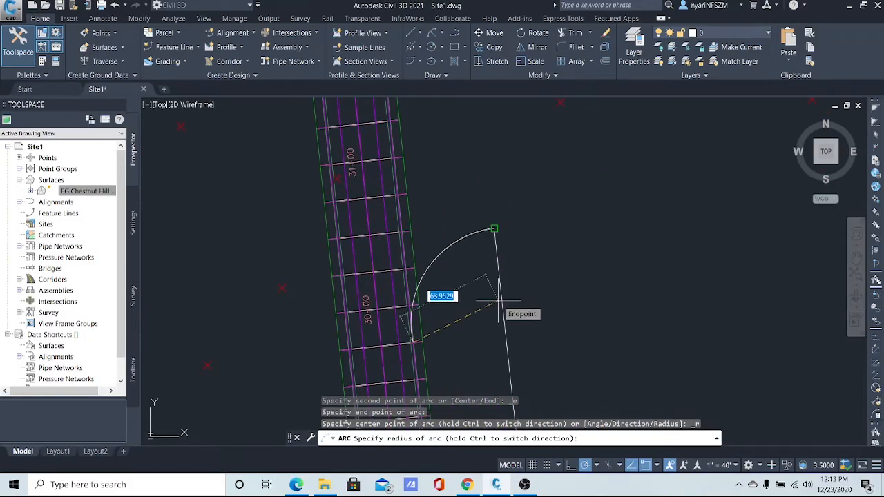
left_click(498, 300)
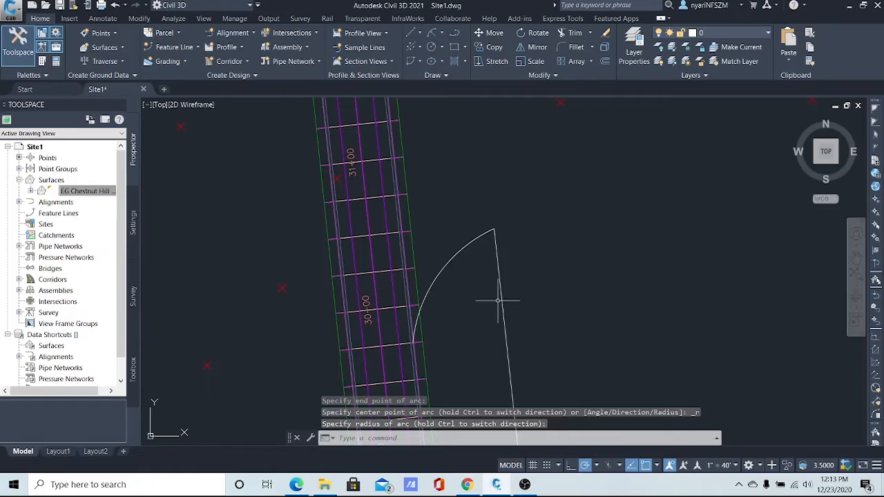
key("Escape")
key("Escape")
Step: Split the model space into two vertical viewports showing the corridor and the complete site boundary
scroll(586, 295, "down", 4)
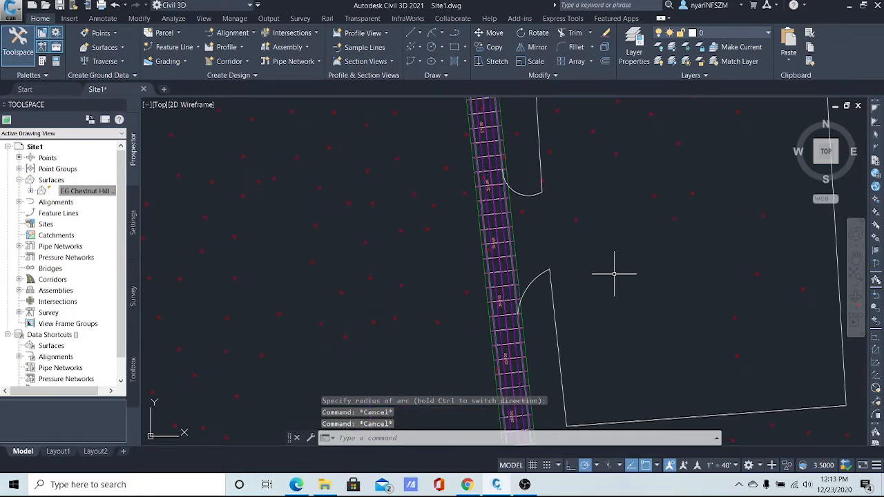
middle_click_drag(614, 274, 468, 278)
scroll(408, 306, "down", 4)
mouse_move(408, 306)
middle_mouse_down()
mouse_move(429, 297)
mouse_move(353, 278)
middle_mouse_up()
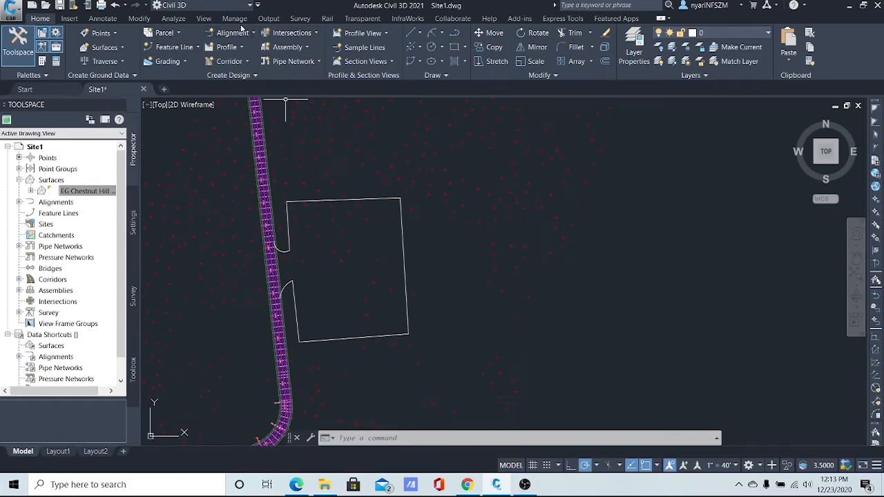
left_click(205, 19)
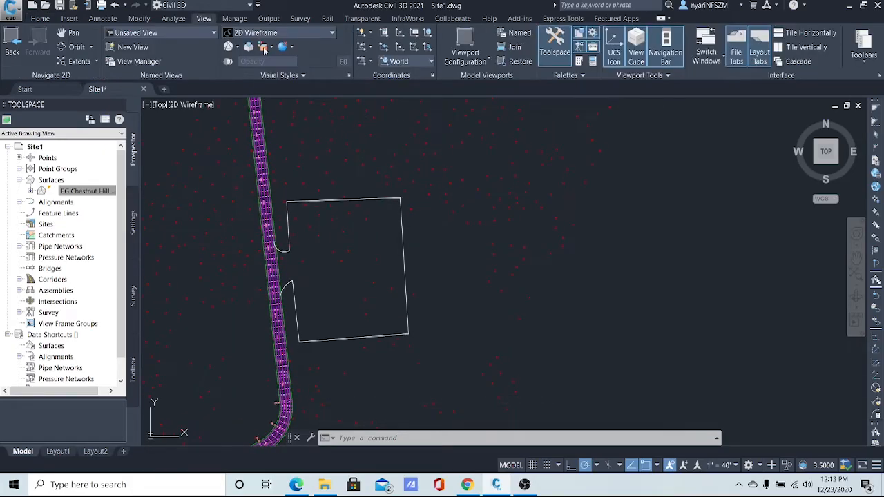
left_click(489, 61)
left_click(483, 104)
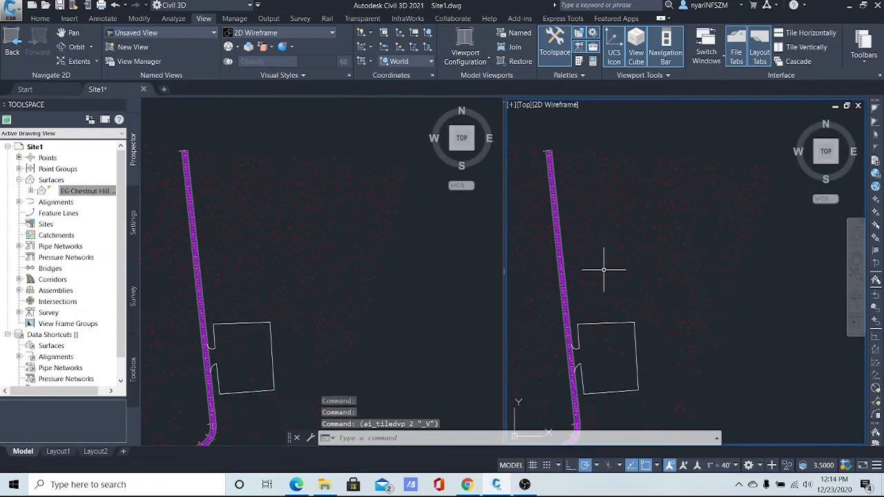
Step: Switch the active viewport to the SW Isometric view of the site and corridor
middle_click_drag(612, 355, 617, 256)
scroll(619, 242, "up", 4)
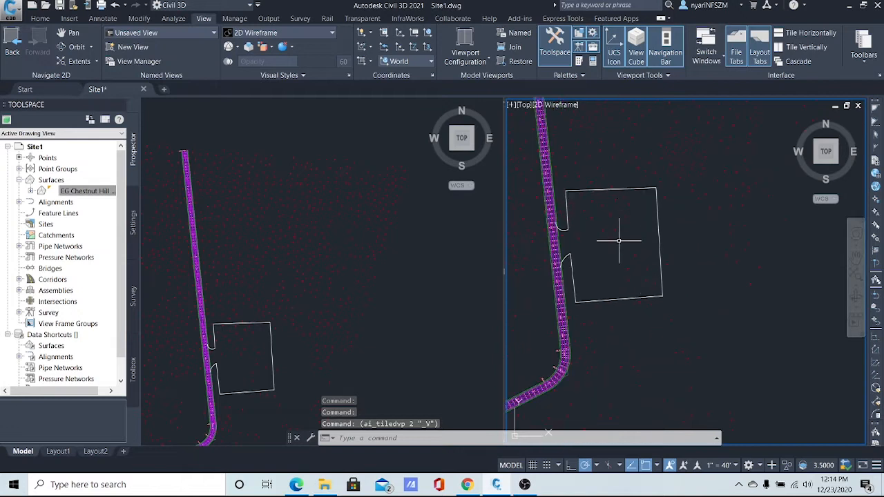
left_click(523, 105)
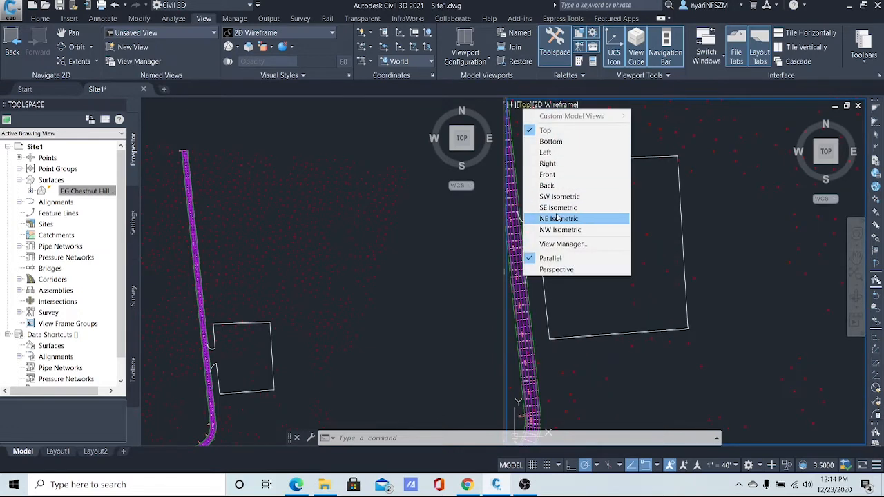
left_click(559, 197)
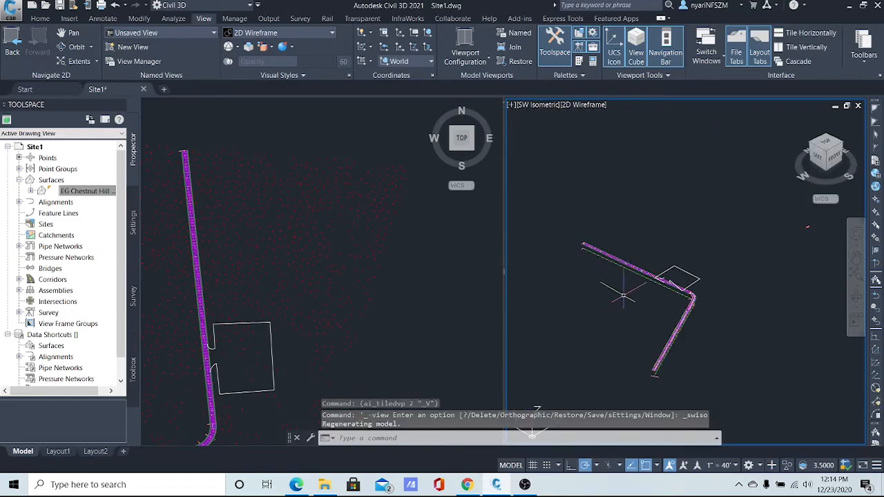
Step: Examine the site boundary and entrance arcs against the corridor, first in the isometric viewport and up close in the plan viewport
scroll(629, 290, "up", 5)
middle_click_drag(699, 277, 490, 333)
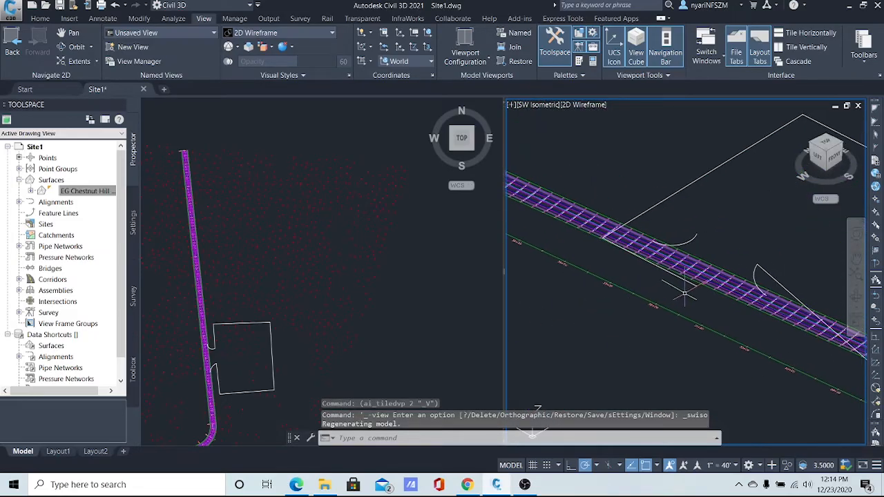
middle_click_drag(684, 294, 791, 278, "shift")
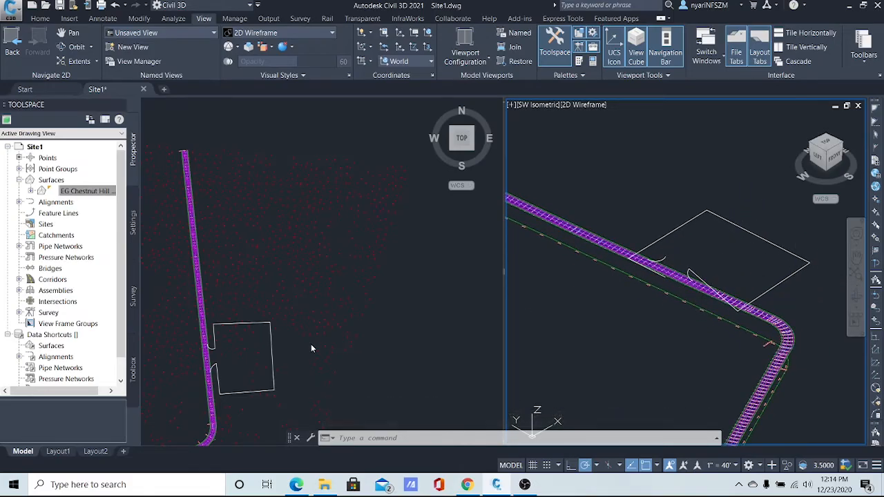
left_click(253, 360)
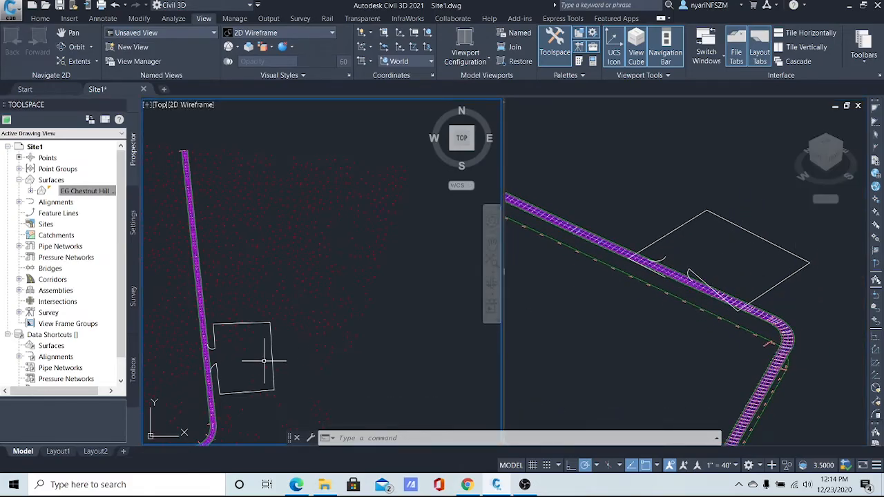
middle_click_drag(251, 360, 345, 297)
scroll(334, 295, "up", 2)
scroll(335, 296, "up", 4)
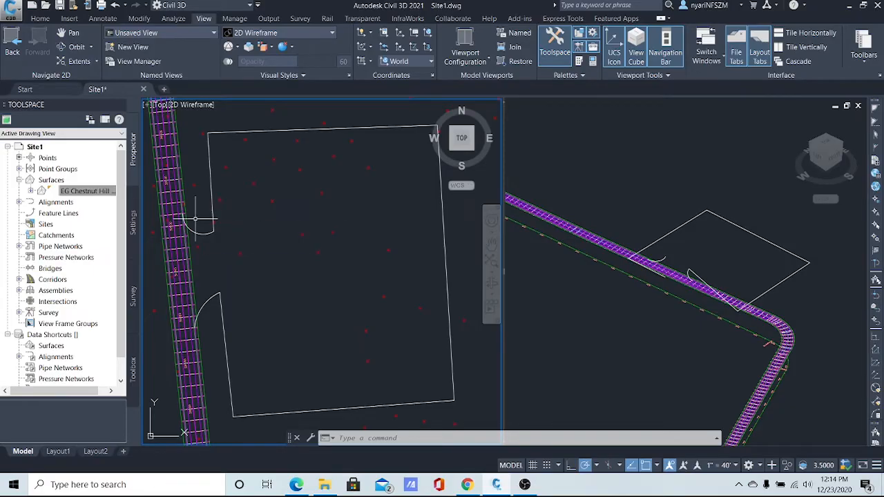
mouse_move(196, 216)
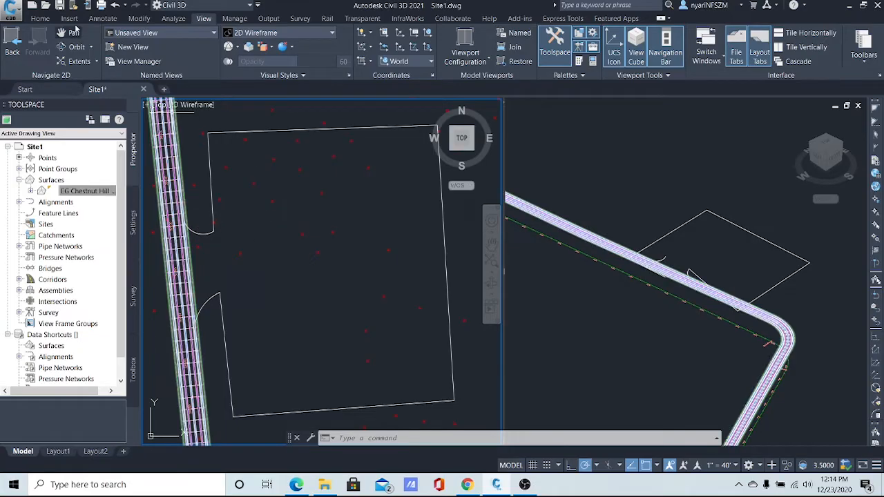
Step: Convert the five boundary lines and both entrance arcs to feature lines in Site 1 on layer C-TOPO-FEAT, erasing the existing entities
left_click(42, 19)
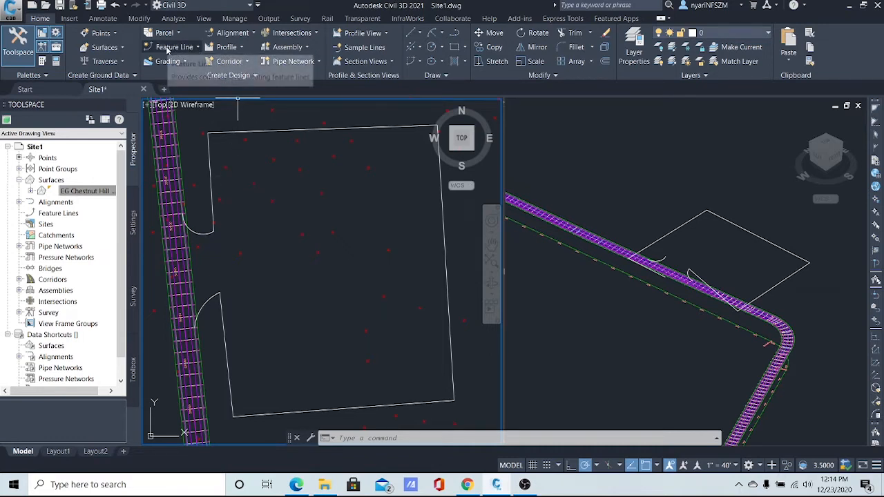
left_click(197, 53)
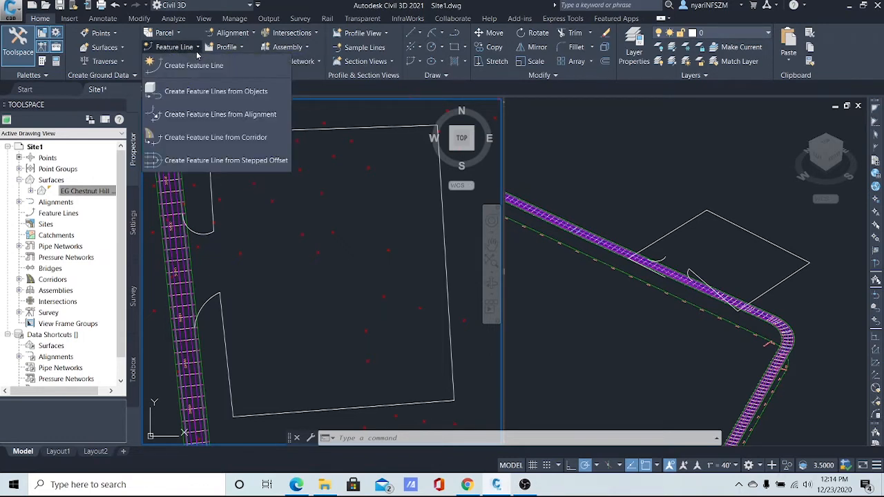
left_click(192, 94)
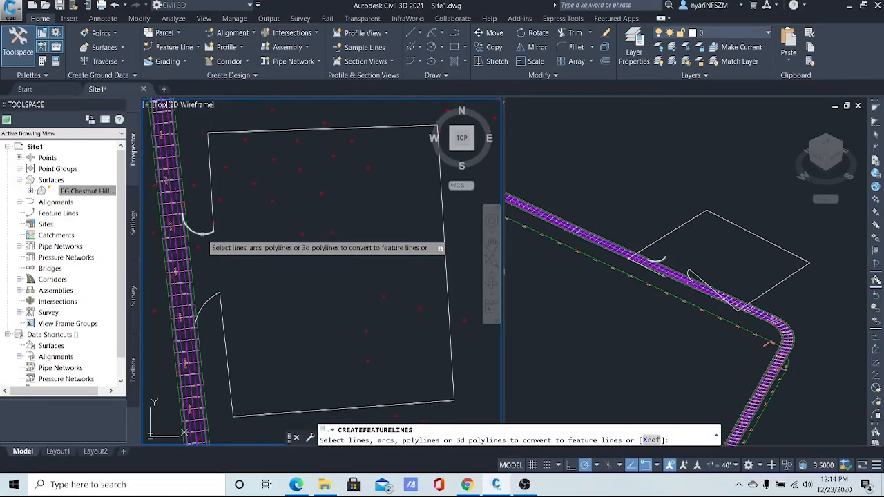
left_click(214, 233)
left_click(211, 207)
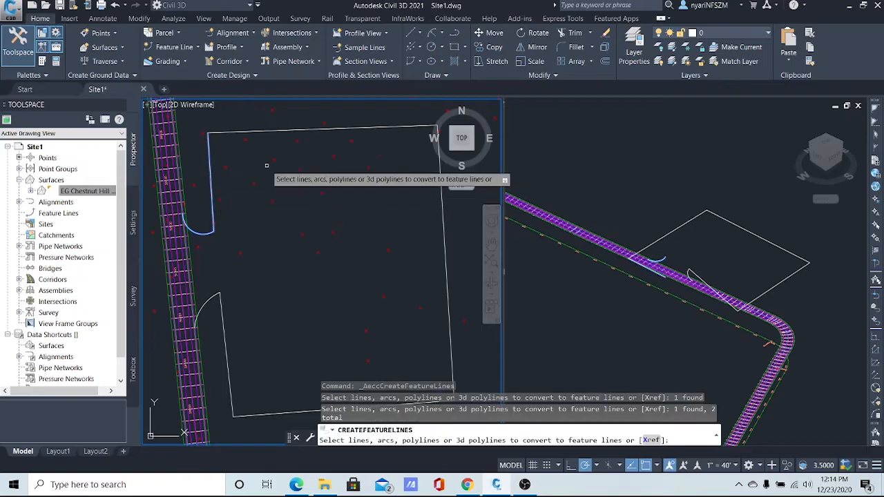
left_click(275, 133)
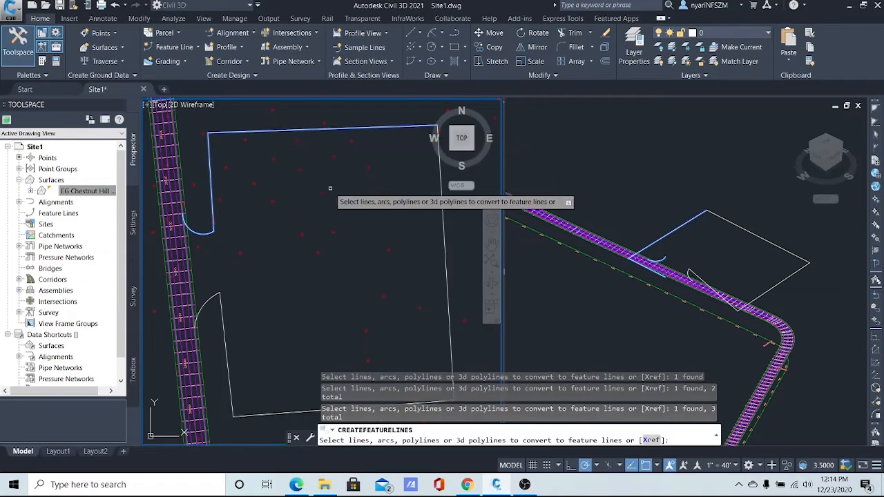
left_click(443, 218)
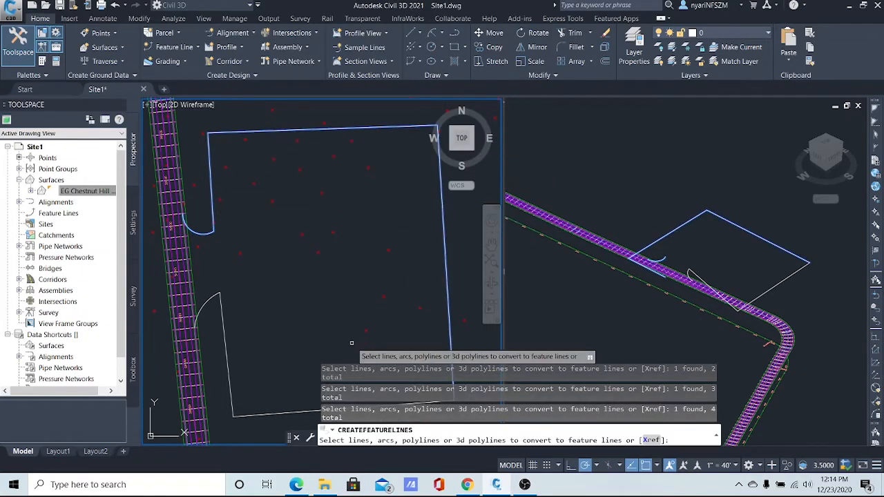
left_click(292, 411)
left_click(227, 335)
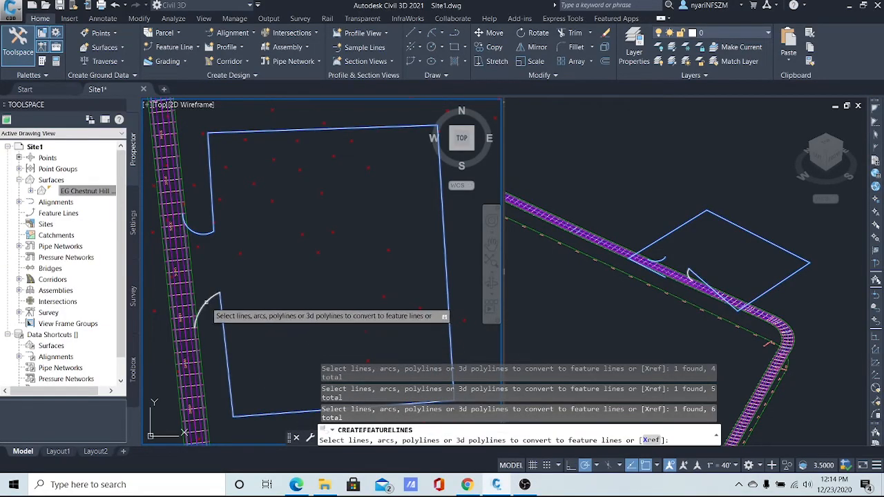
key("Return")
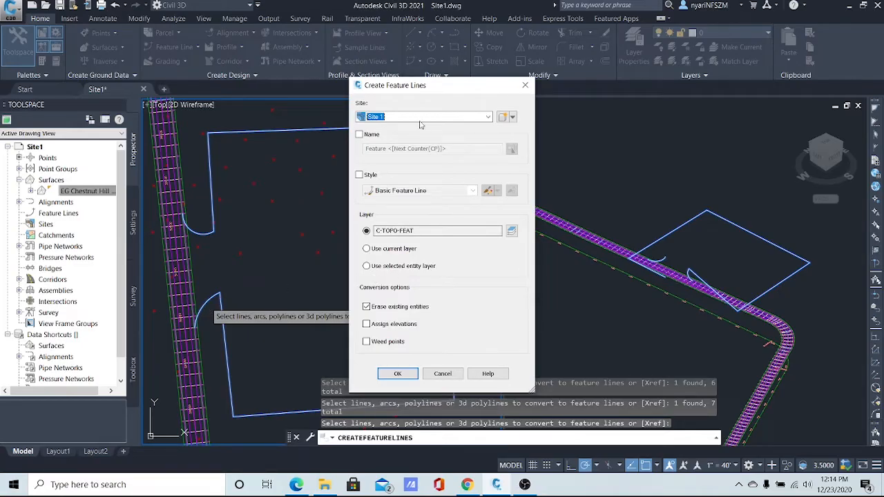
left_click(398, 374)
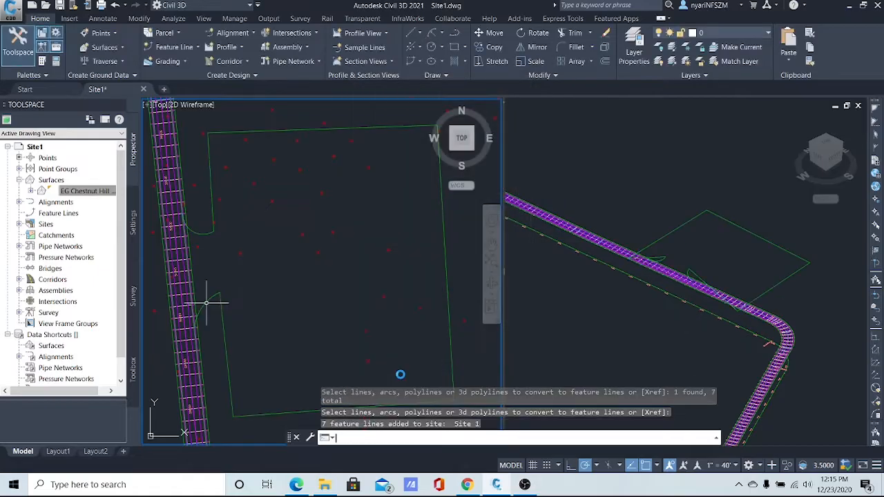
Step: Join the northern entrance arc with the connecting boundary feature lines around the site through to the southern entrance
scroll(344, 309, "down", 2)
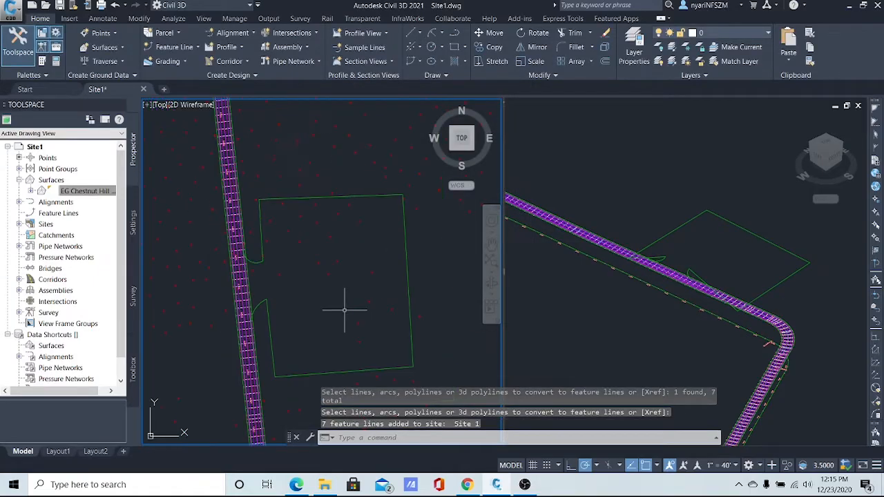
left_click(261, 250)
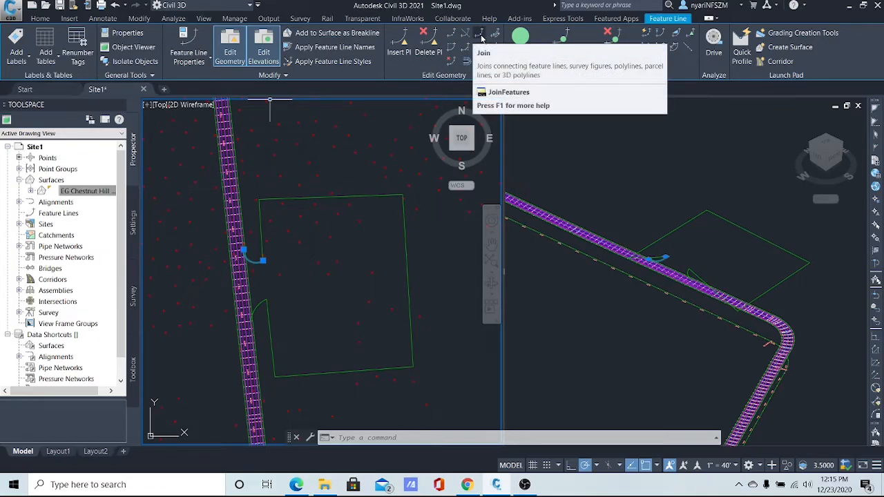
left_click(481, 38)
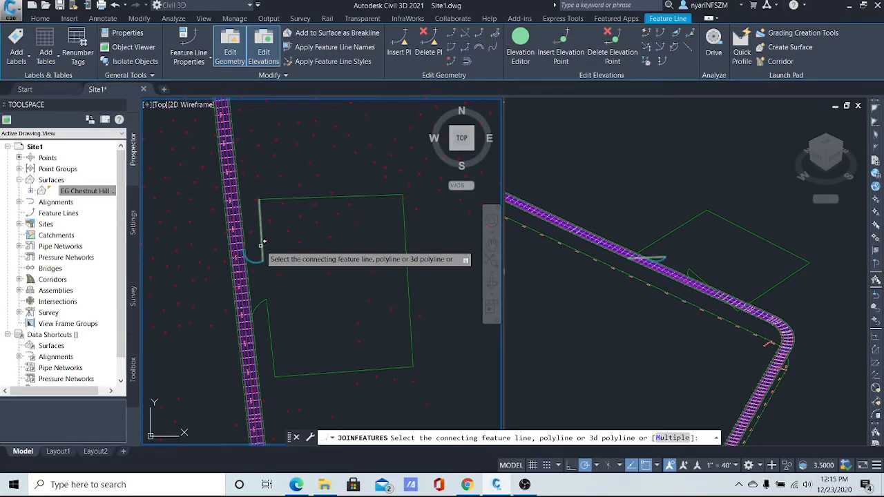
left_click(261, 242)
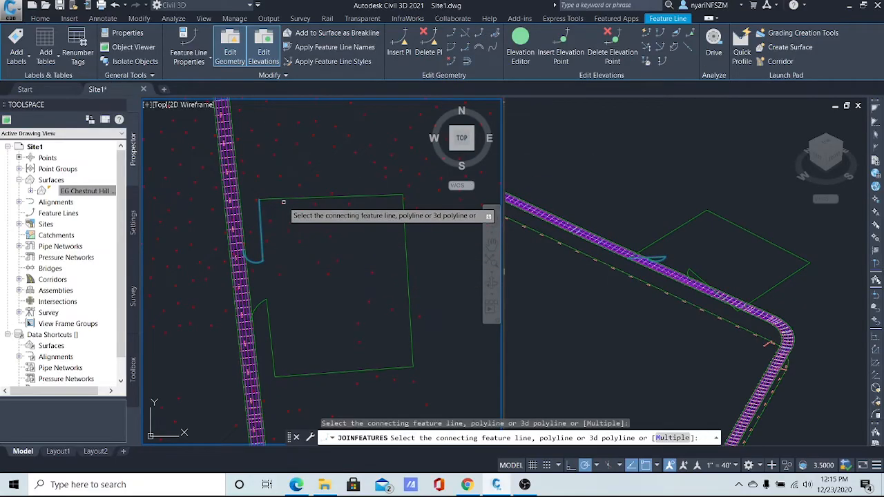
left_click(283, 201)
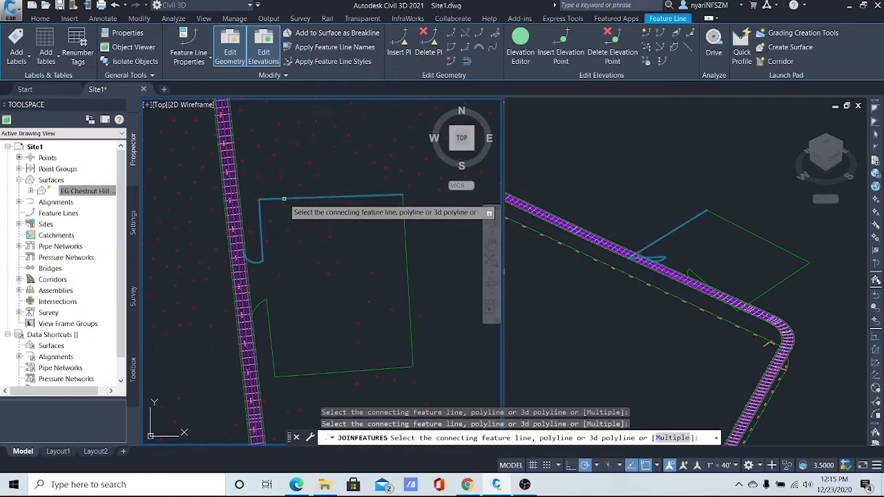
left_click(409, 237)
left_click(380, 370)
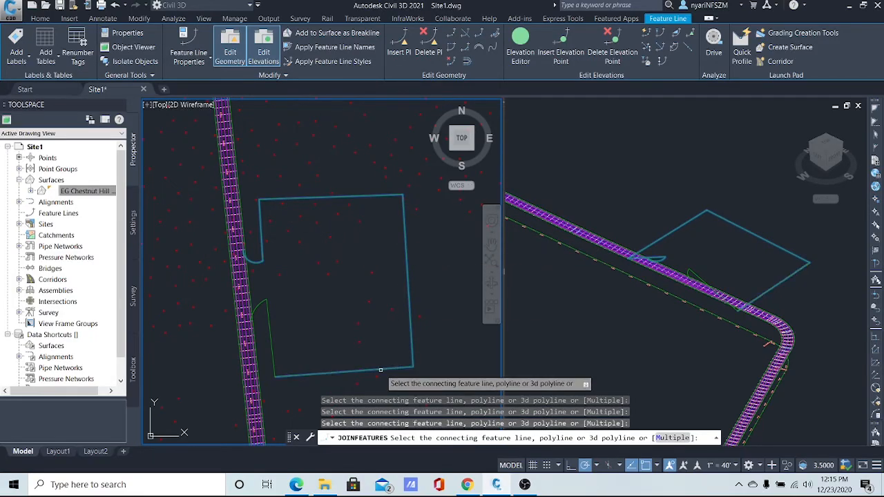
left_click(268, 307)
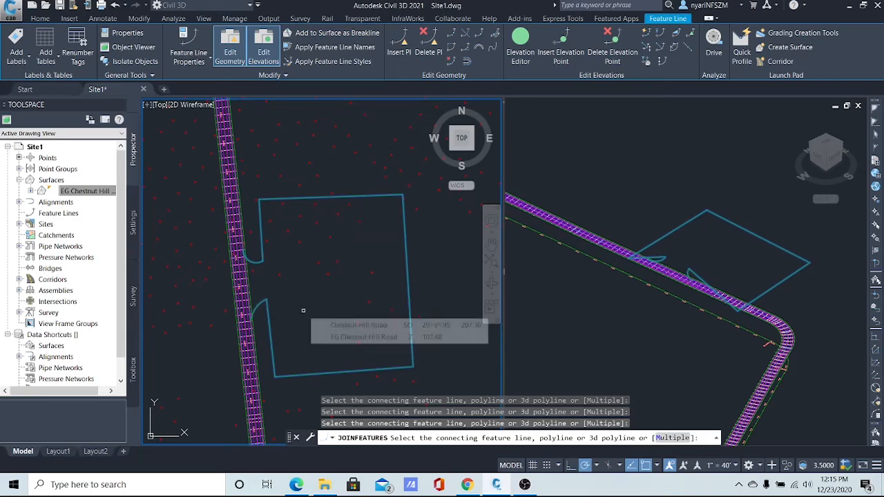
key("Return")
key("Escape")
key("Escape")
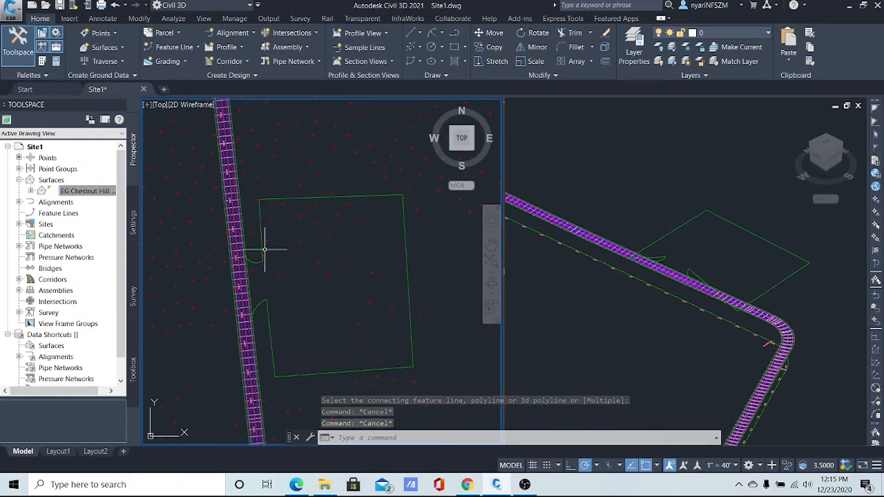
Step: Draw a single line from west of the corridor, crossing it just south of the site, to a point southeast of the boundary
scroll(342, 272, "down", 2)
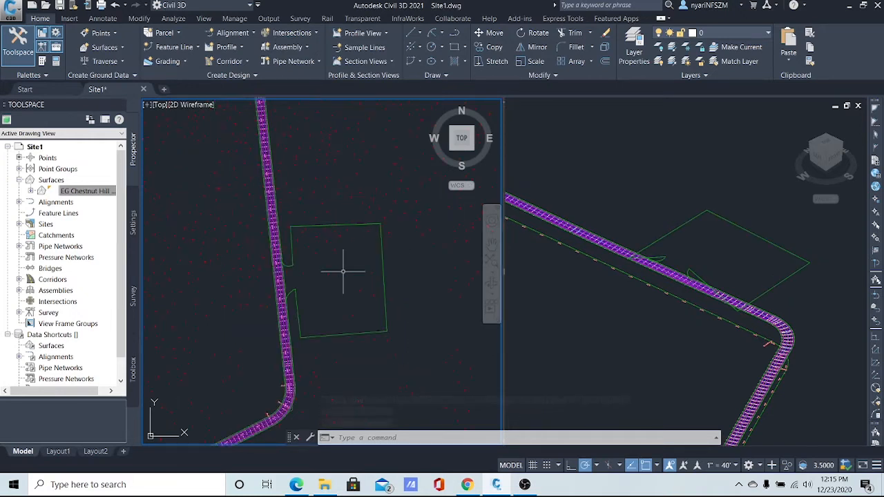
mouse_move(348, 303)
middle_mouse_down()
mouse_move(357, 241)
mouse_move(343, 255)
middle_mouse_up()
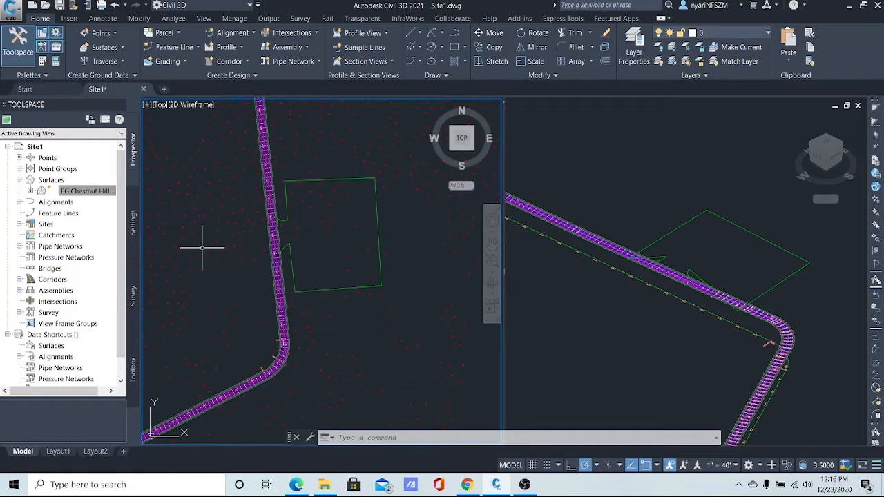
left_click(421, 37)
left_click(430, 43)
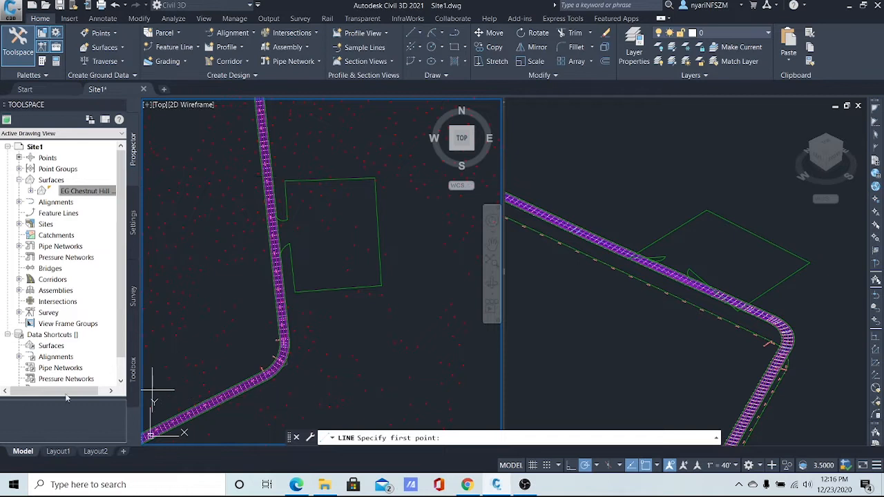
left_click(208, 264)
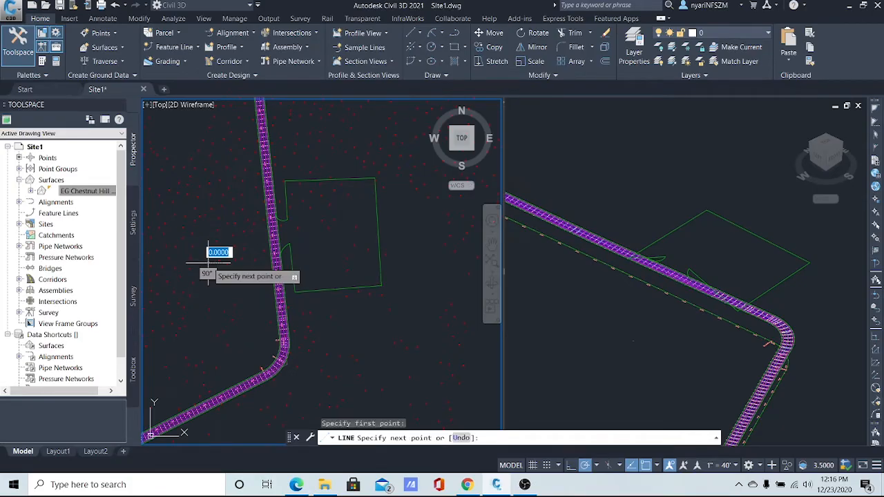
left_click(404, 351)
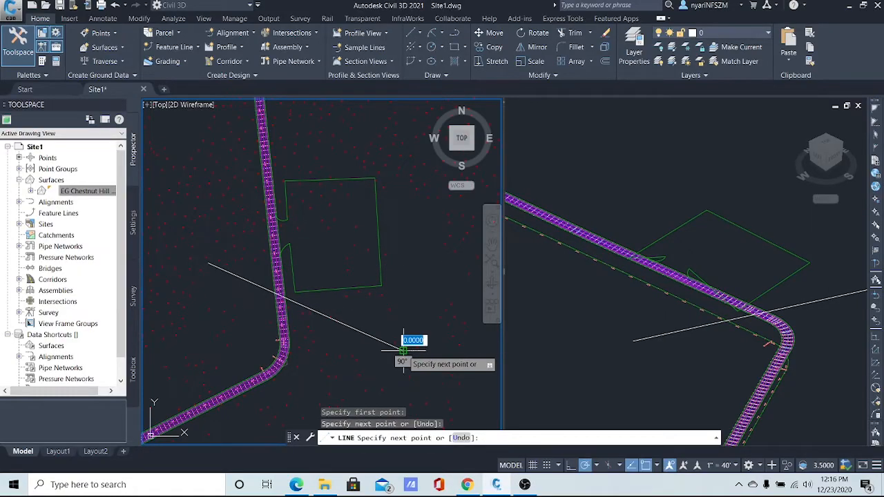
key("Escape")
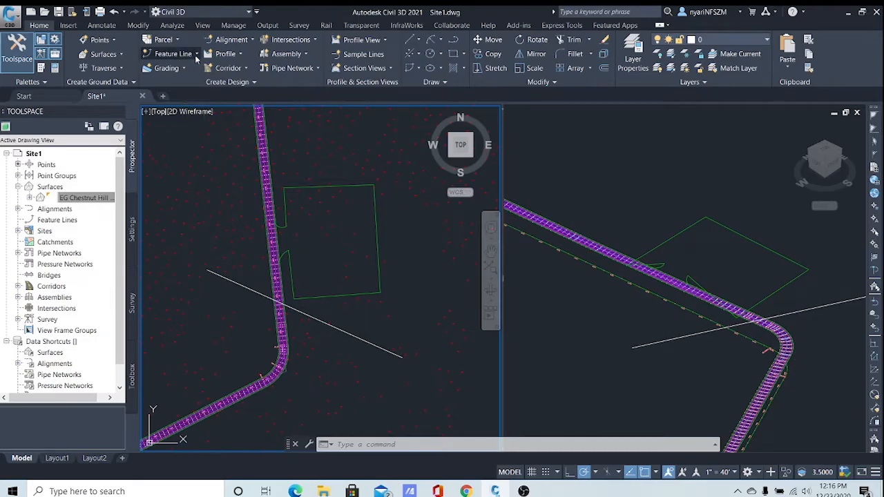
Step: Create a feature line in Site 1 from the line crossing the corridor, with existing entities erased and elevation assignment enabled
left_click(196, 54)
left_click(195, 95)
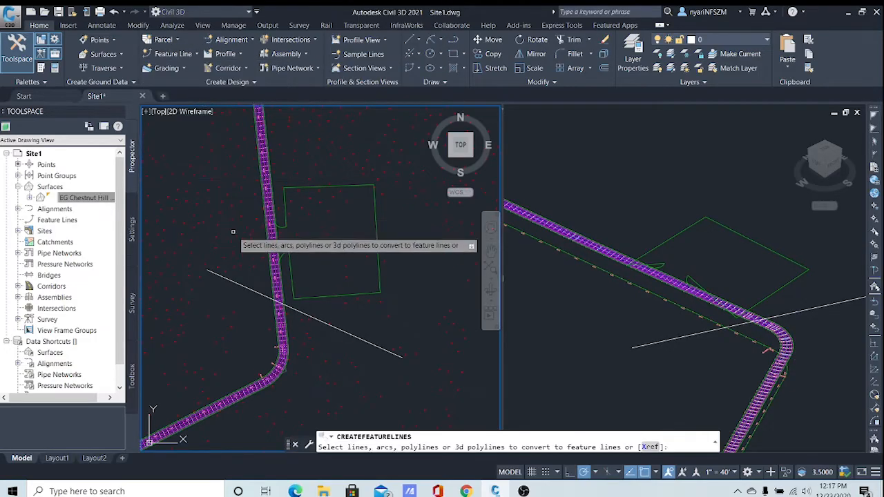
left_click(292, 309)
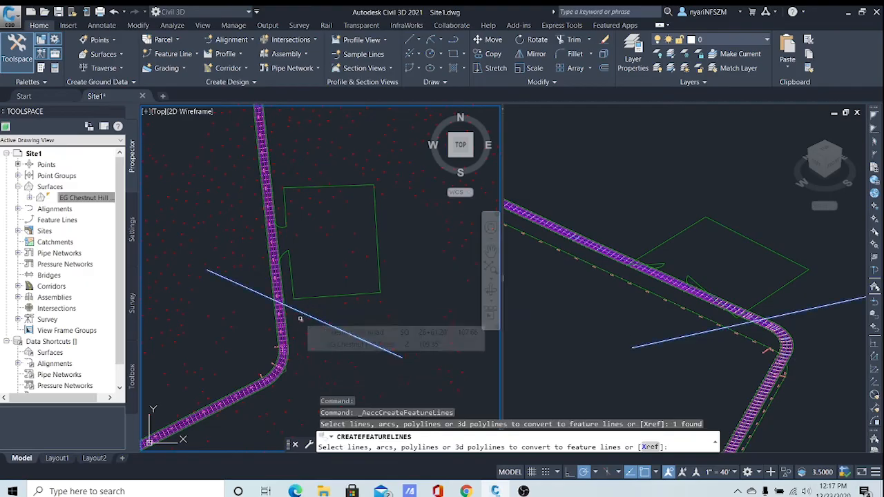
key("Return")
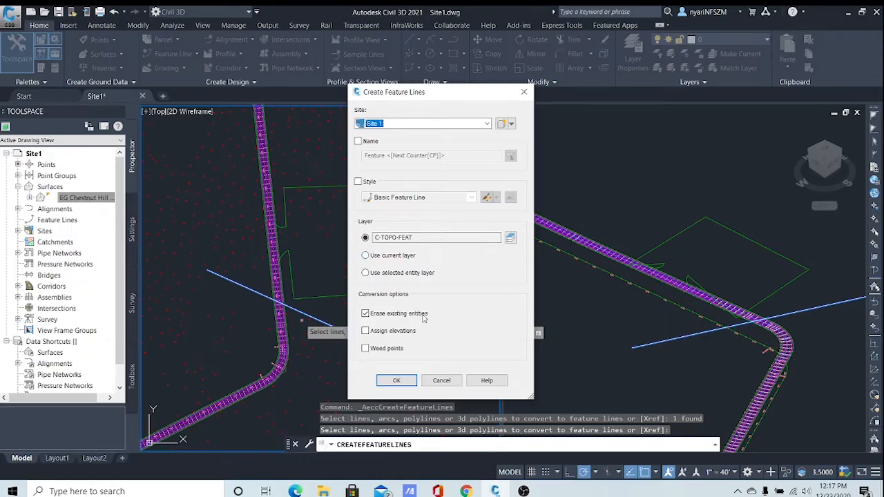
left_click(366, 333)
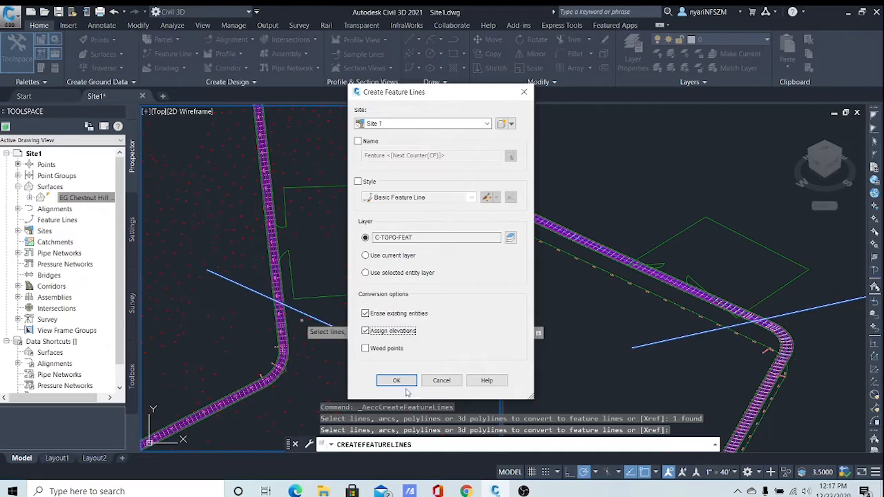
left_click(406, 381)
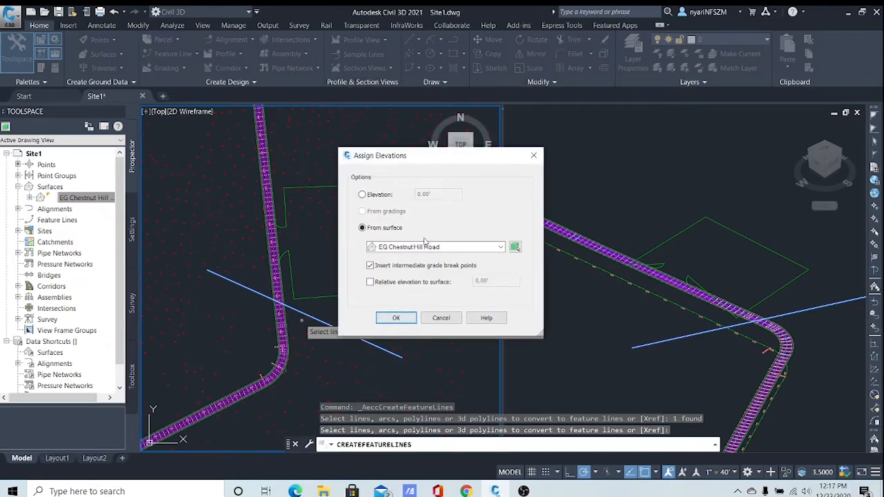
Step: Assign a fixed elevation of 110 to the new feature line instead of taking elevations from the surface
left_click(362, 195)
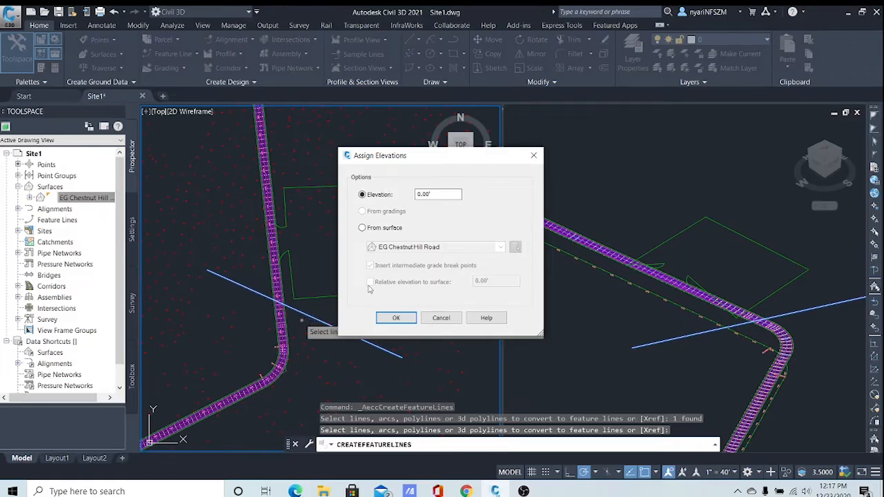
left_click_drag(436, 194, 406, 194)
type("110")
left_click(396, 317)
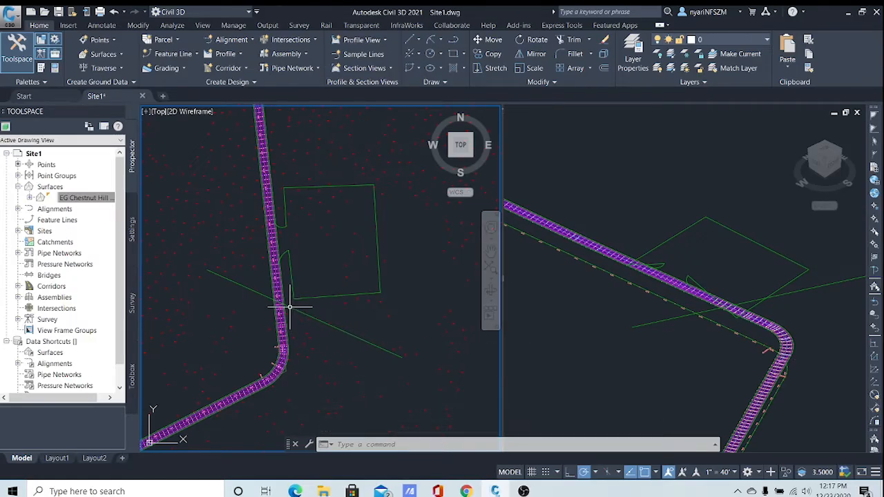
Step: Create a stepped offset of the feature line crossing the corridor, through a point just northeast of the site, at a grade of -2
mouse_move(289, 304)
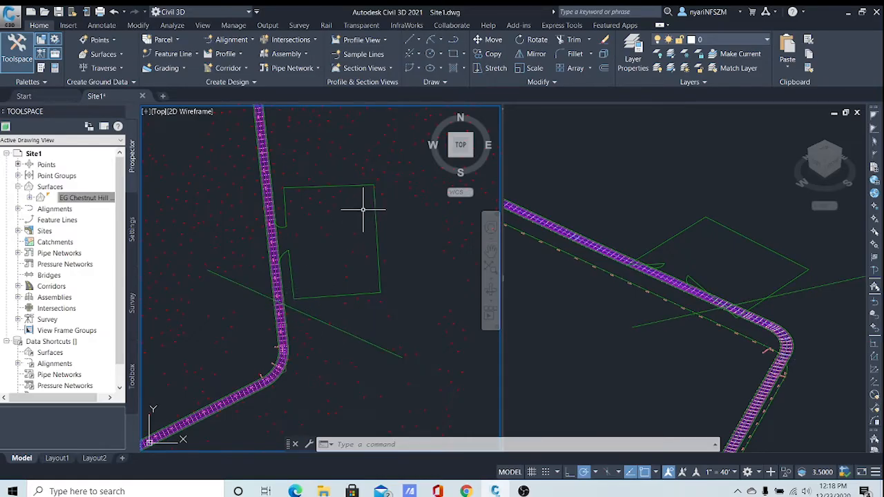
left_click(352, 336)
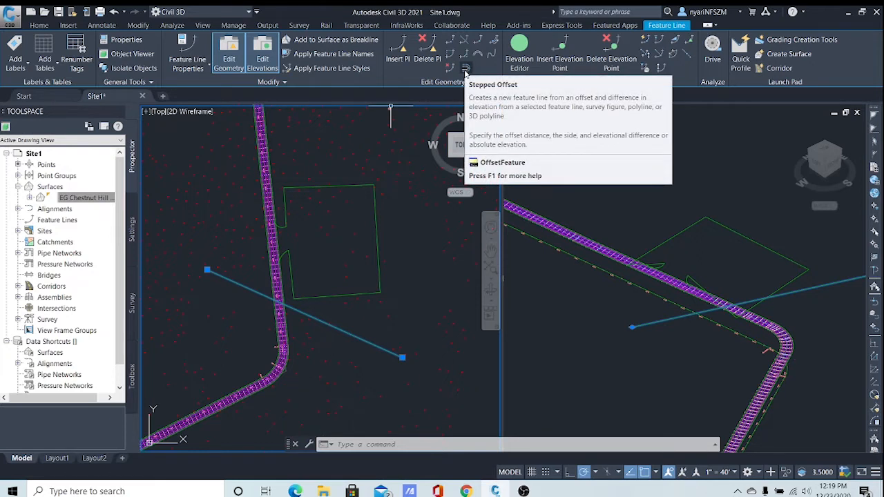
left_click(466, 71)
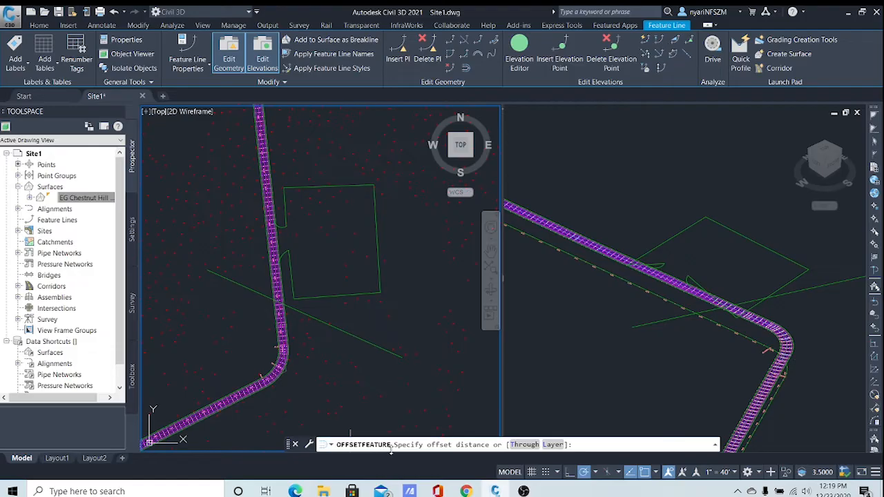
left_click(525, 446)
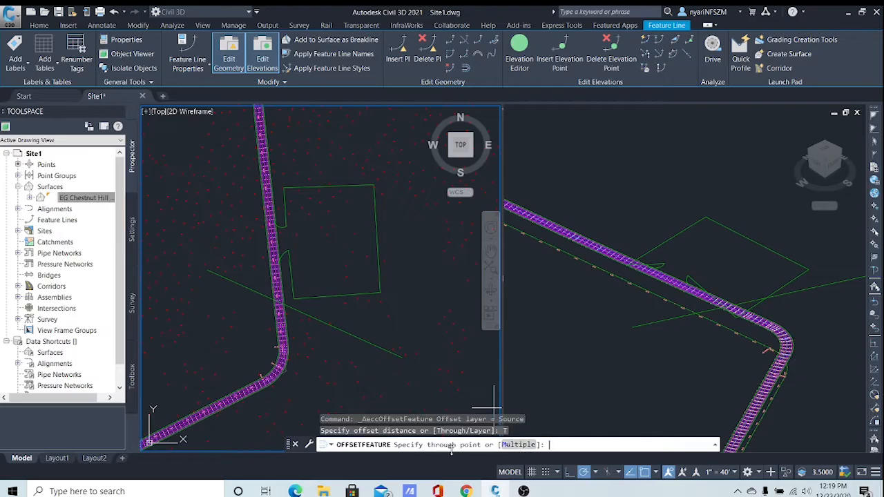
left_click(382, 176)
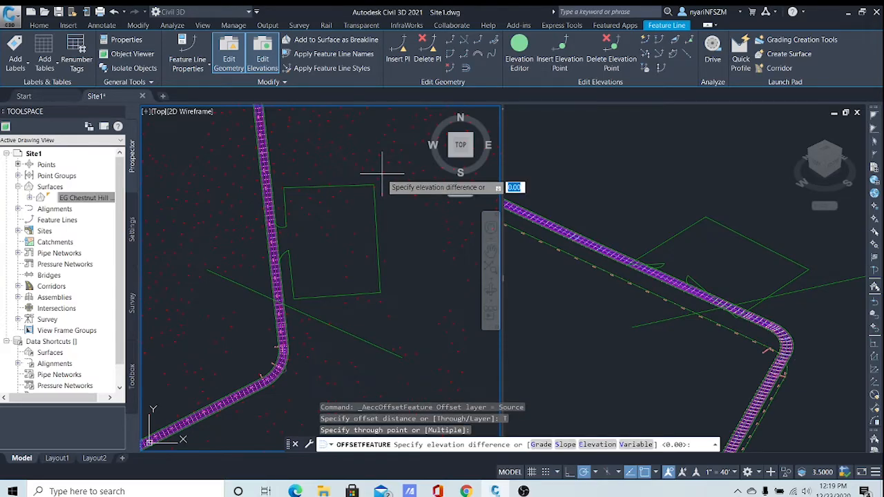
left_click(540, 445)
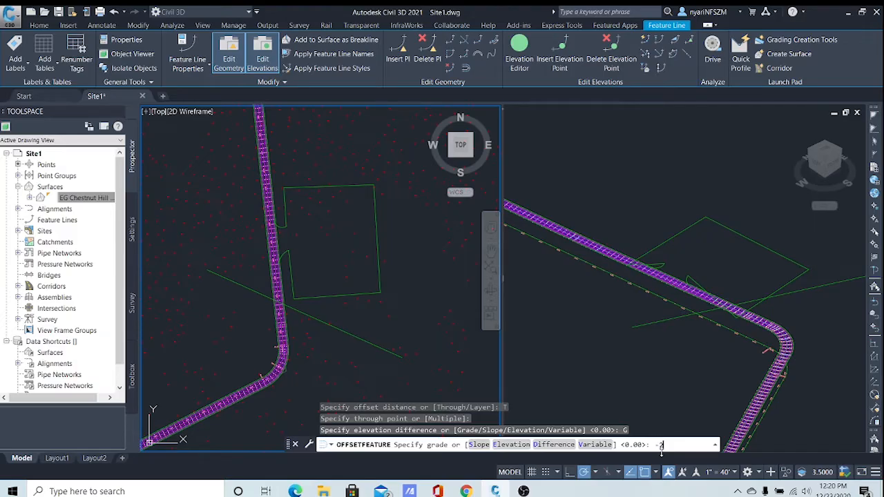
key("Return")
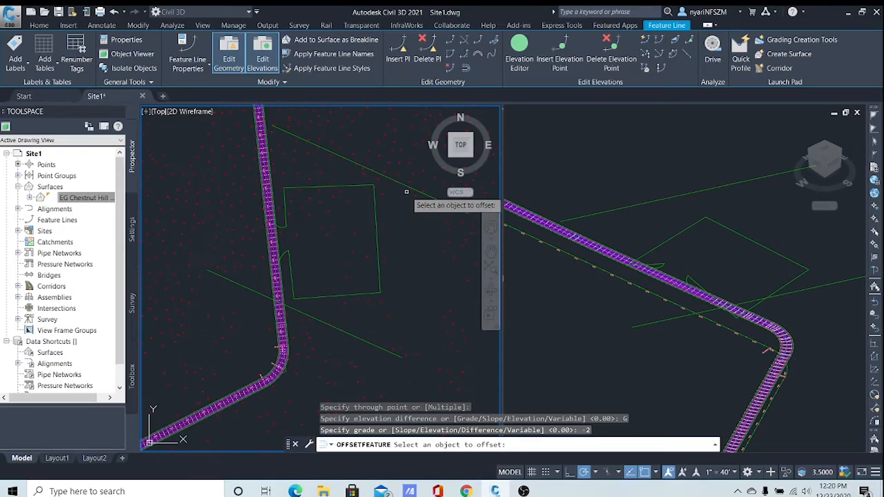
scroll(378, 260, "down", 2)
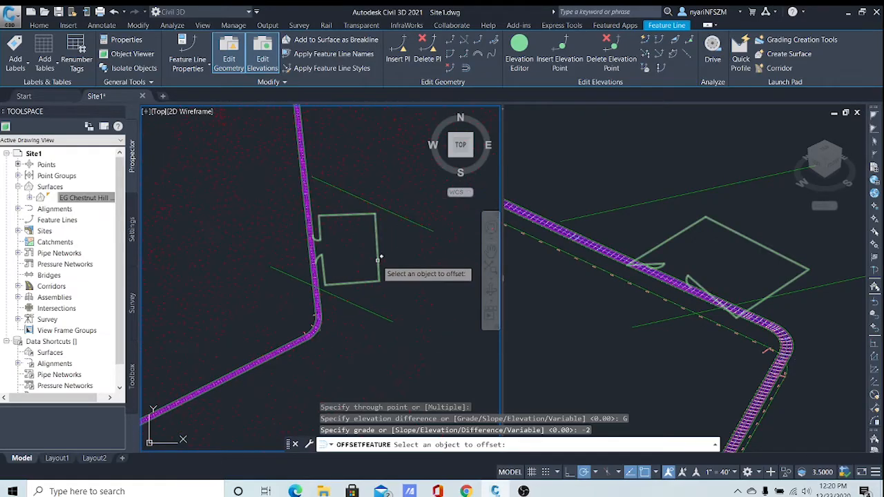
scroll(364, 260, "up", 4)
scroll(364, 259, "down", 2)
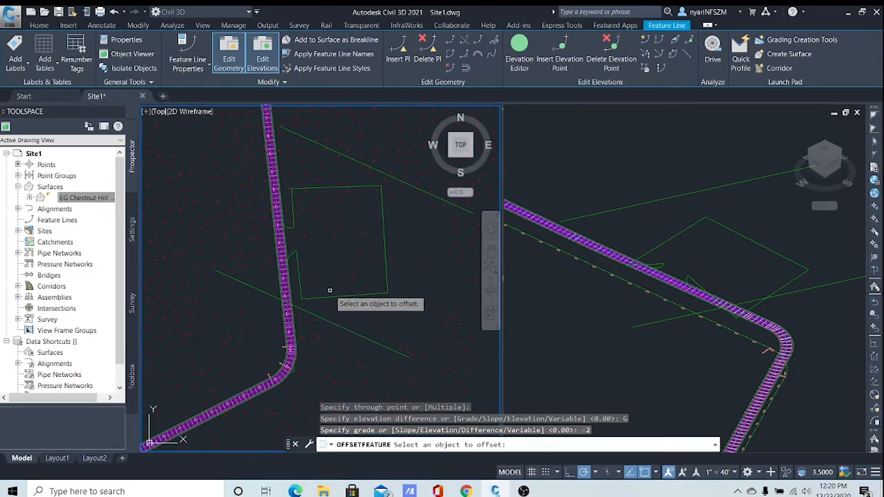
key("Escape")
key("Escape")
key("Escape")
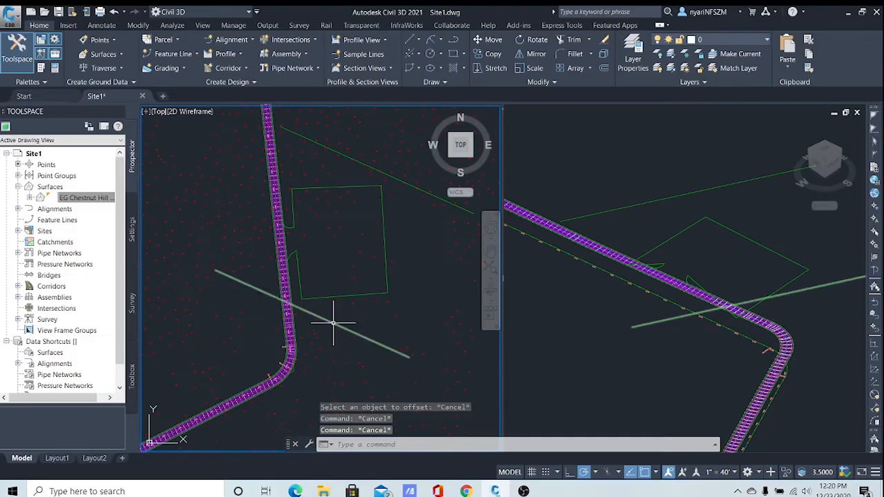
Step: Create a TIN surface named "Site 2%" as the breakline target for the original and offset feature lines
left_click(333, 324)
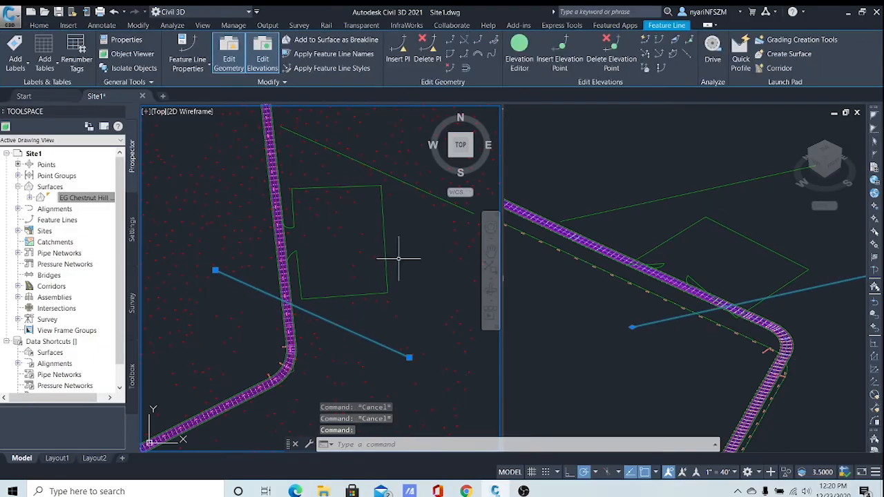
left_click(416, 189)
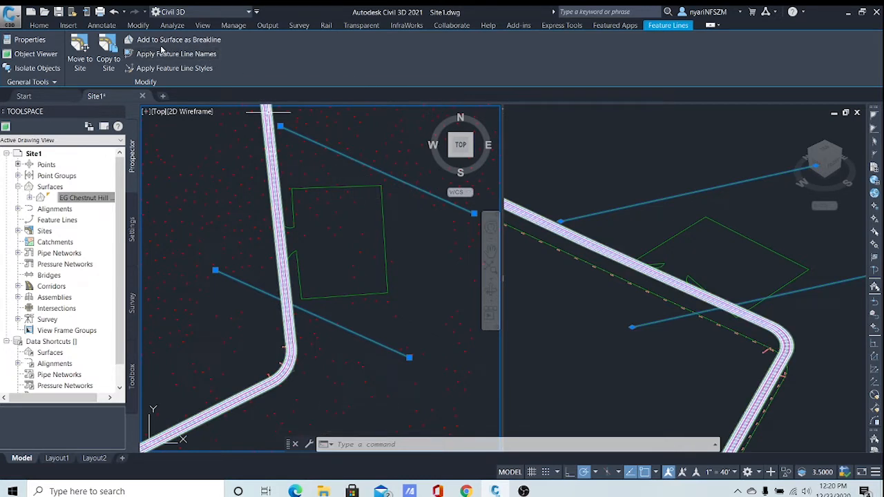
left_click(207, 41)
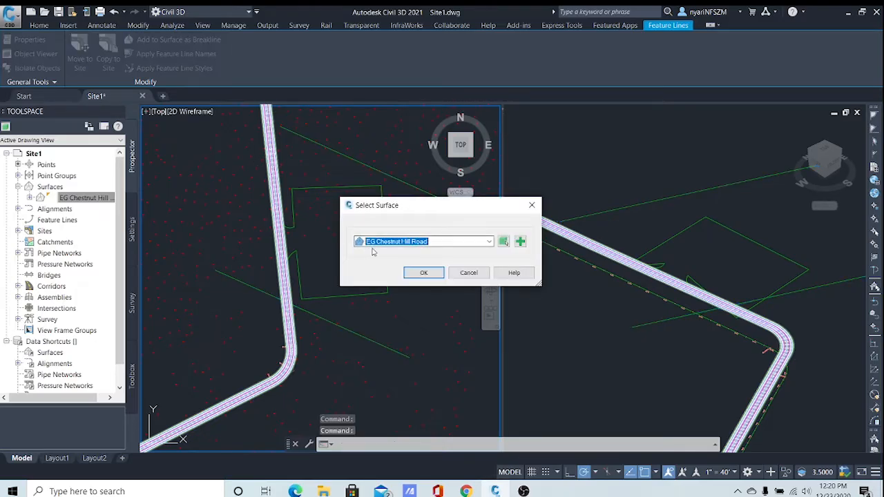
left_click(522, 242)
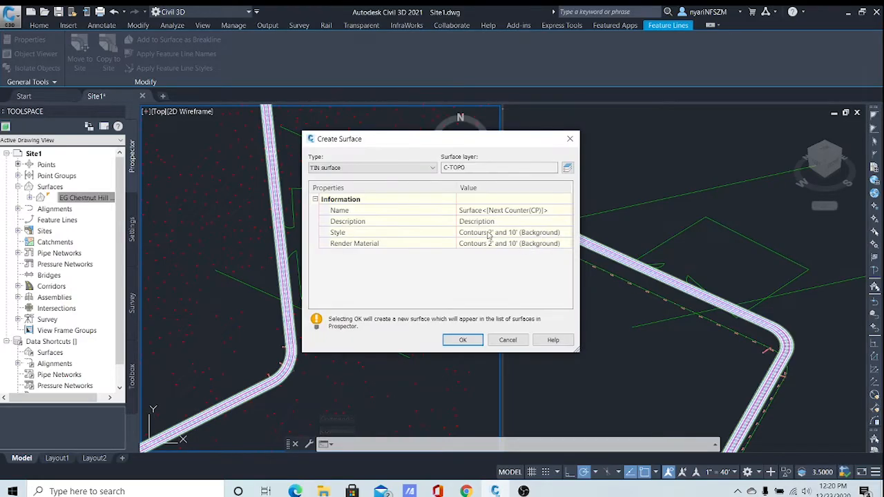
left_click(490, 212)
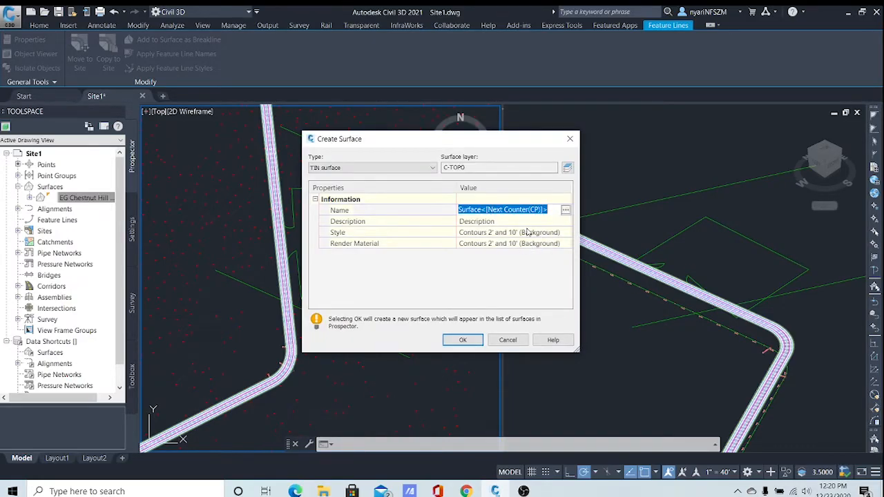
type("Site 2%")
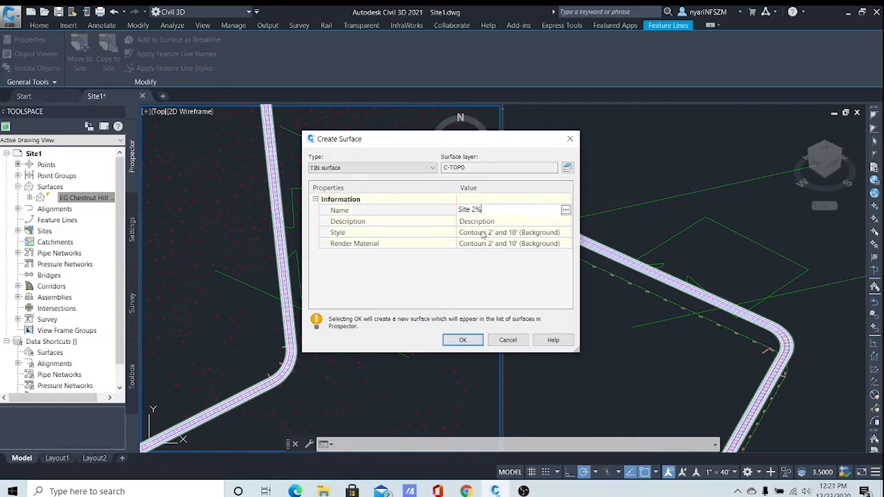
left_click(464, 341)
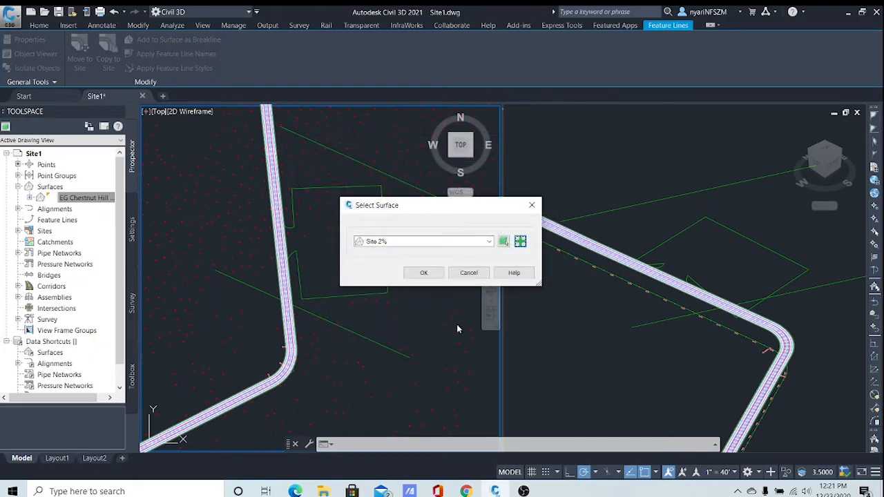
Step: Add both feature lines to the Site 2% surface as standard breaklines with a mid-ordinate distance of 0.1
left_click(425, 273)
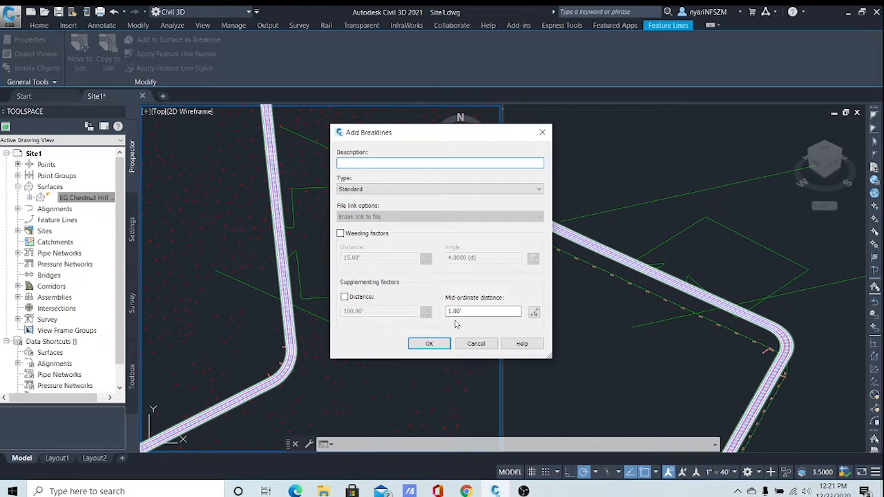
left_click_drag(471, 311, 445, 310)
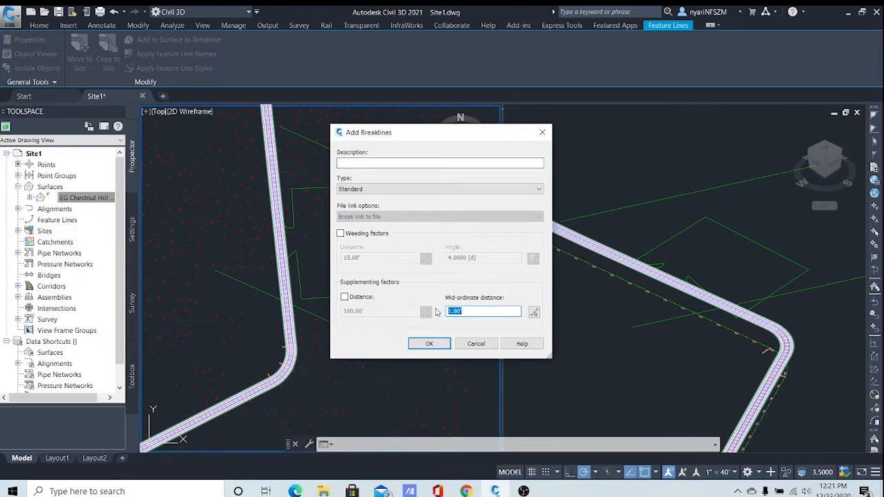
type("0.1")
left_click(429, 343)
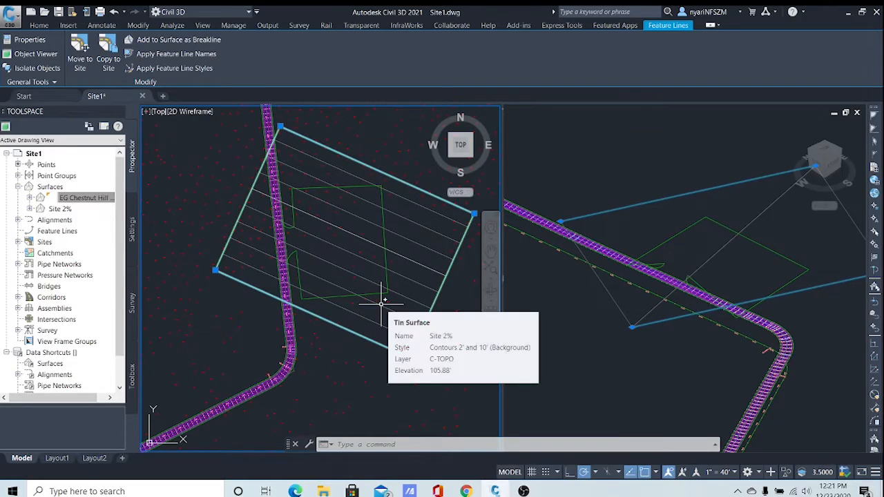
Step: Open the site feature line's northern entrance arc for curve editing and try a radius of 10 ft
scroll(296, 235, "up", 5)
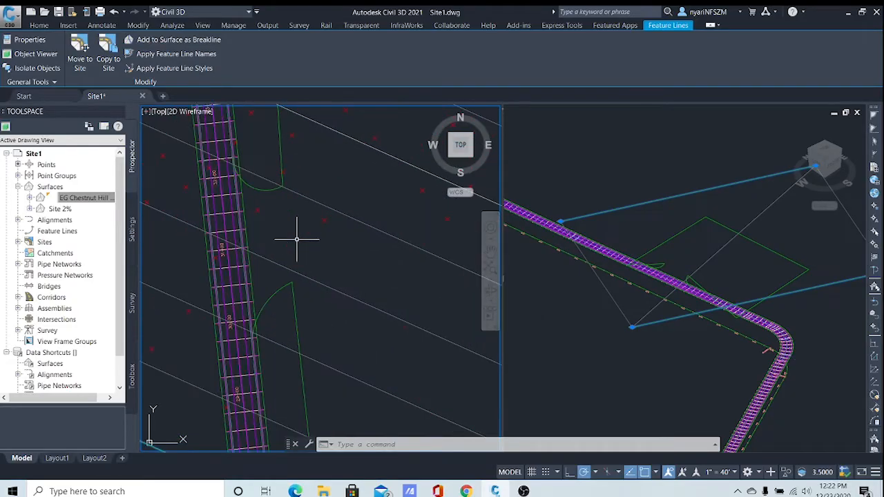
middle_click_drag(279, 228, 340, 344)
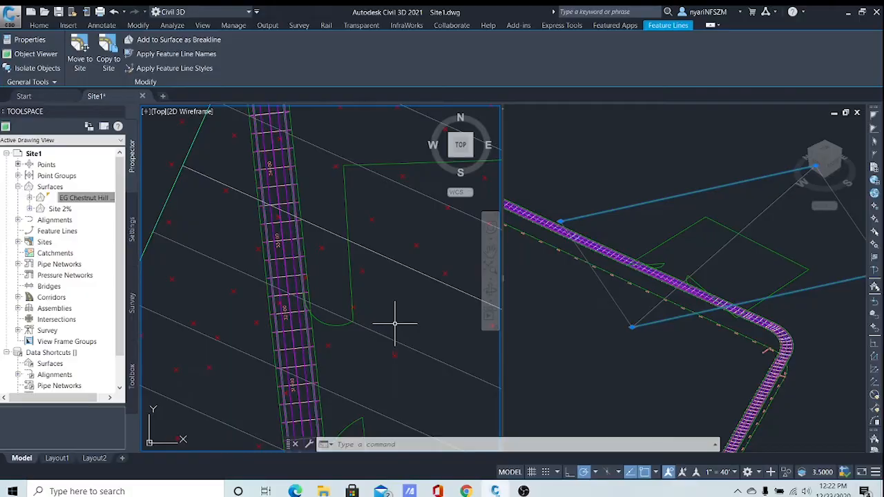
key("Escape")
key("Escape")
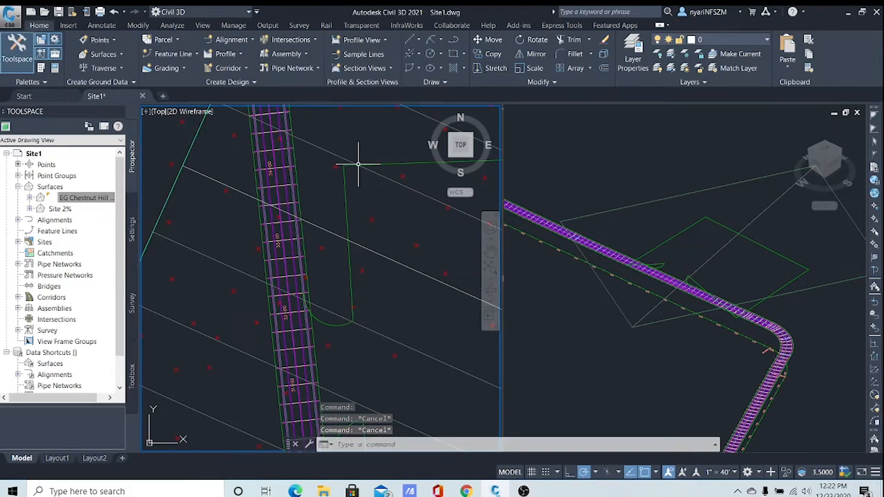
left_click(331, 317)
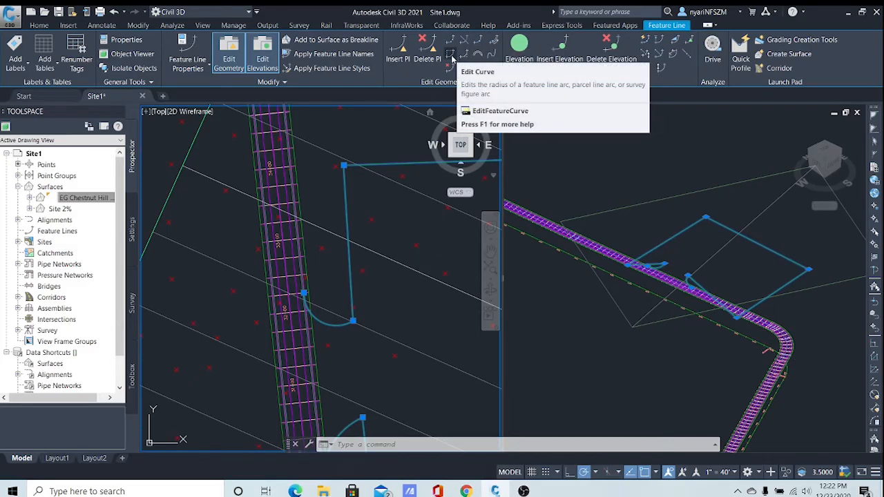
left_click(451, 56)
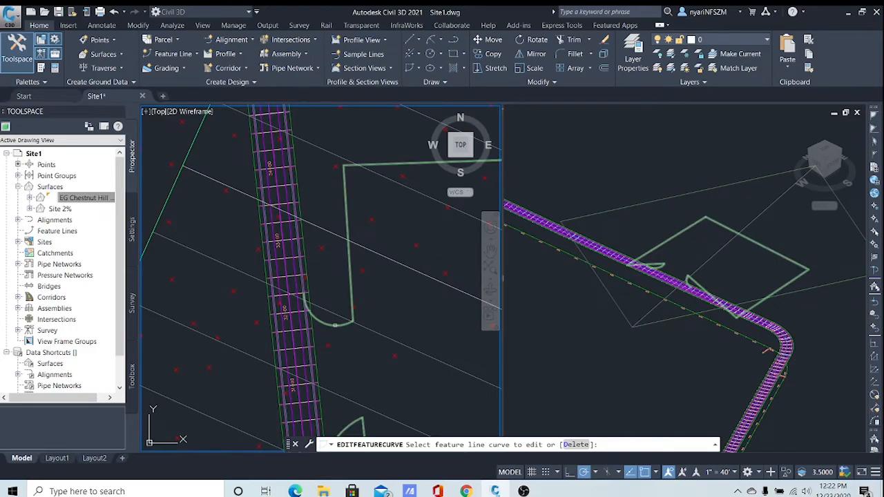
left_click(335, 324)
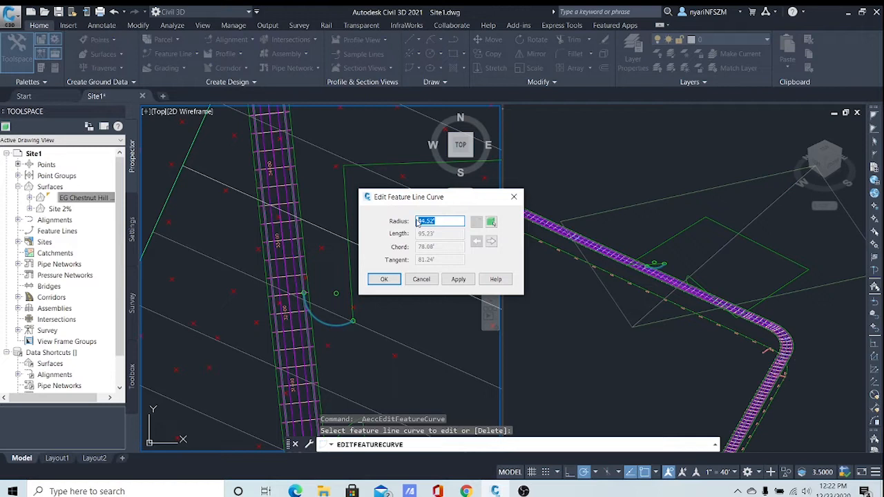
type("10")
left_click(458, 279)
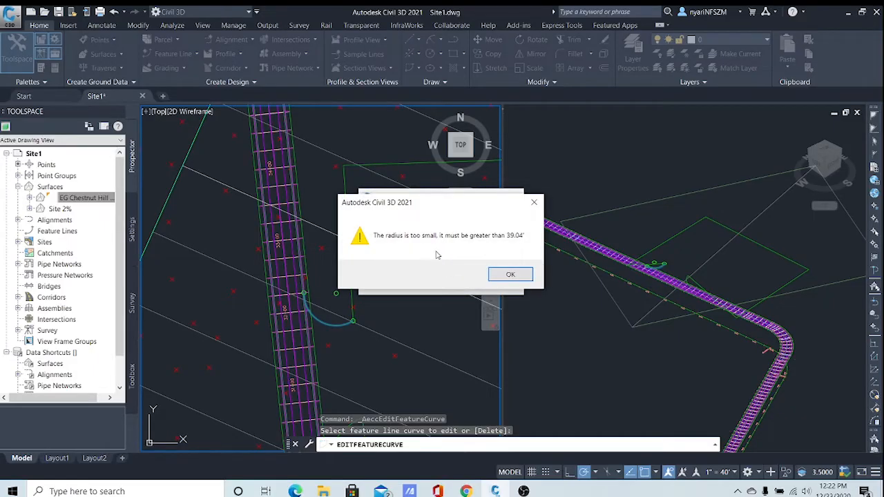
left_click(510, 274)
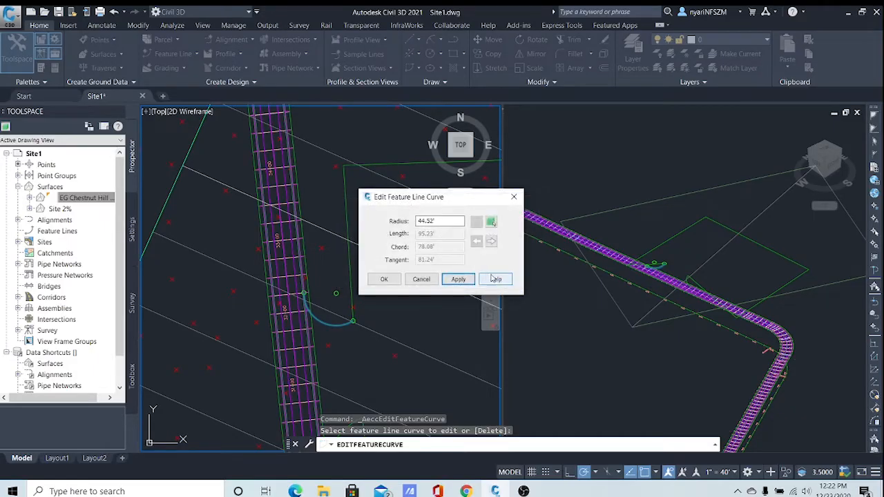
Step: Set the northern entrance arc's radius to 50 ft
left_click(446, 222)
left_click_drag(446, 221, 416, 221)
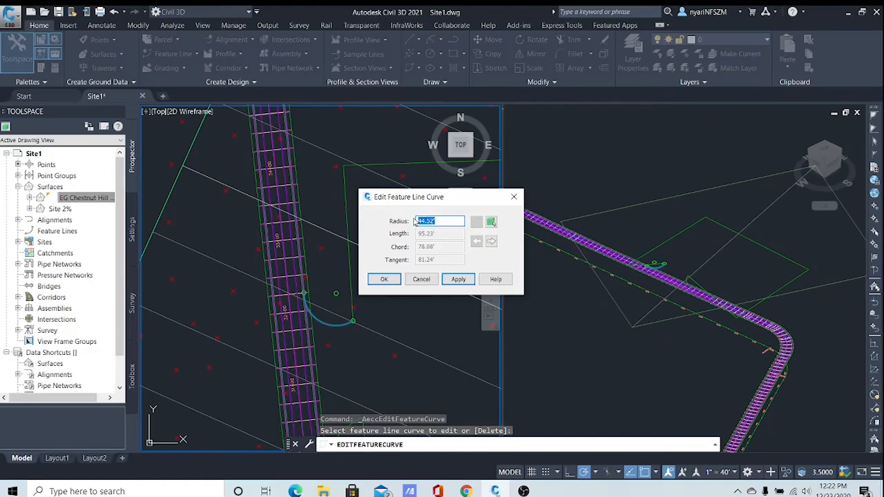
type("50")
left_click(459, 279)
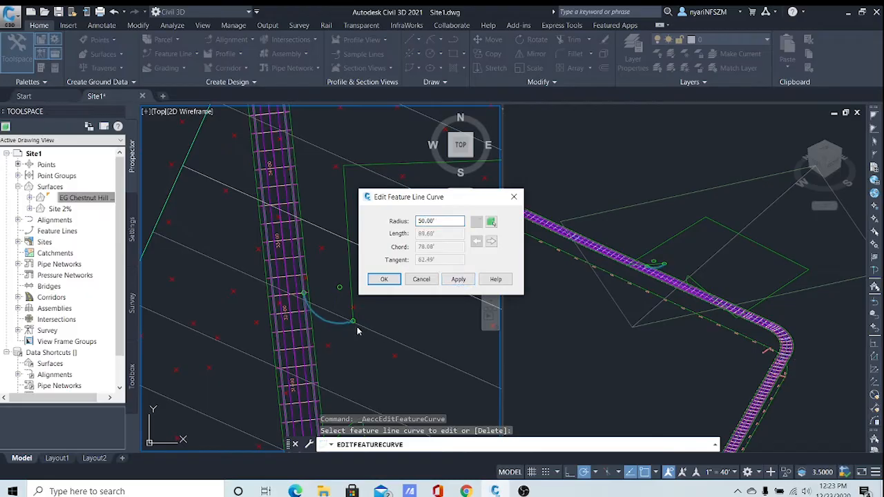
left_click(384, 279)
Step: Set the radius of the site feature line's southern entrance arc to 50 ft
scroll(401, 356, "down", 3)
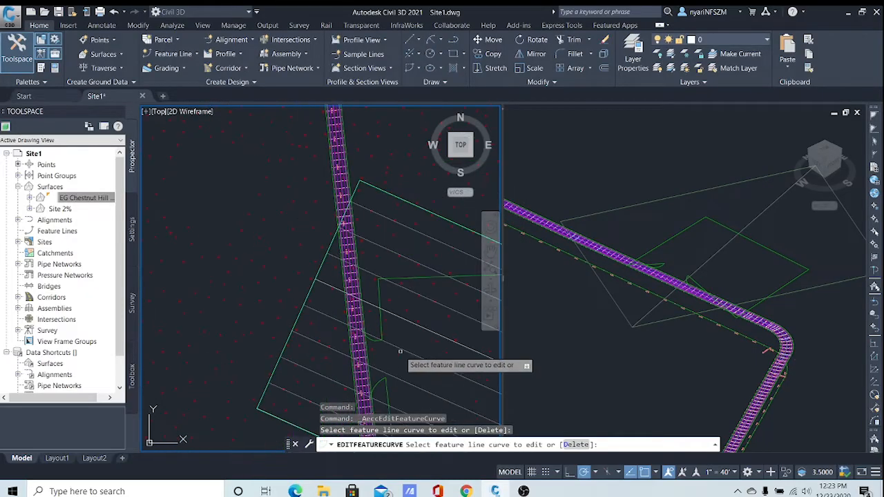
scroll(403, 263, "up", 4)
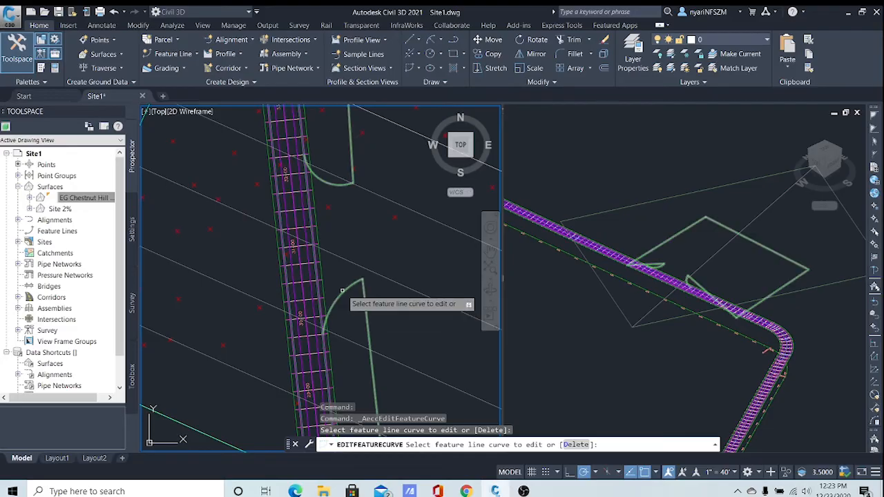
left_click(349, 297)
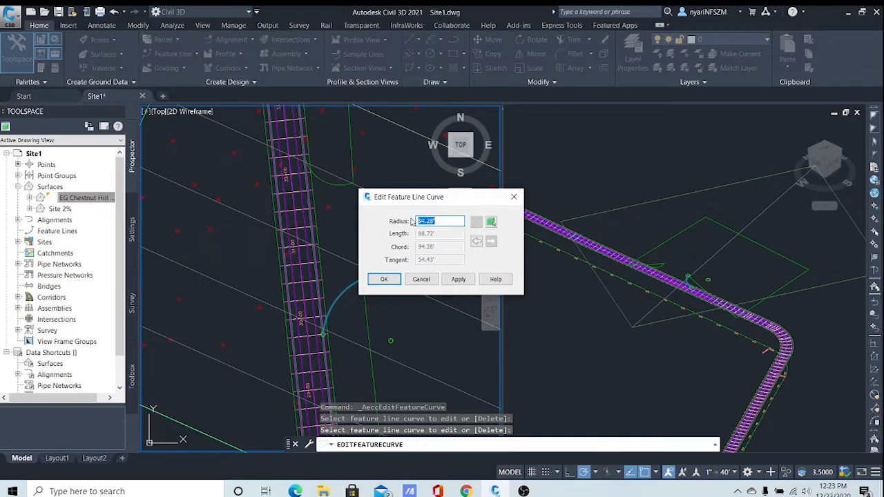
type("50")
left_click(459, 279)
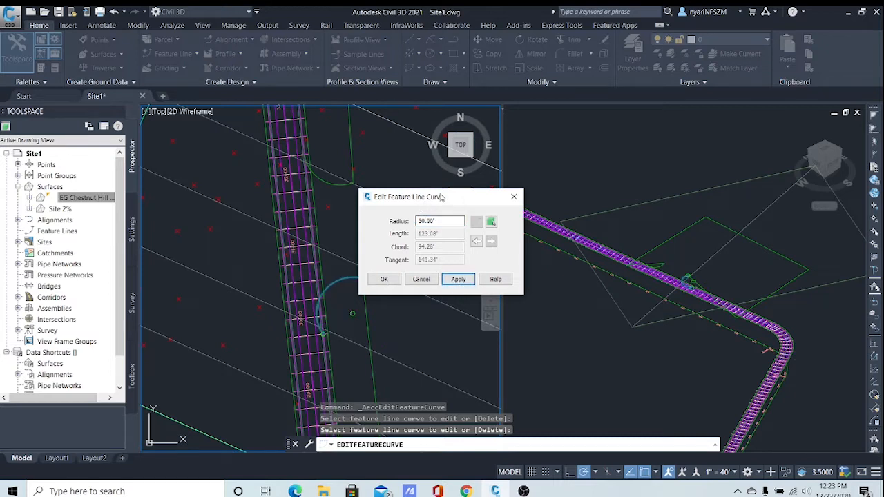
left_click_drag(441, 199, 498, 206)
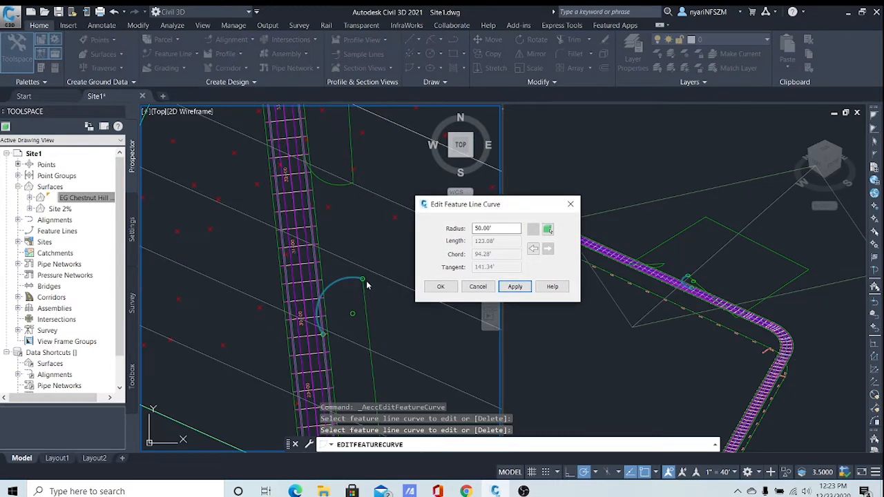
left_click(443, 291)
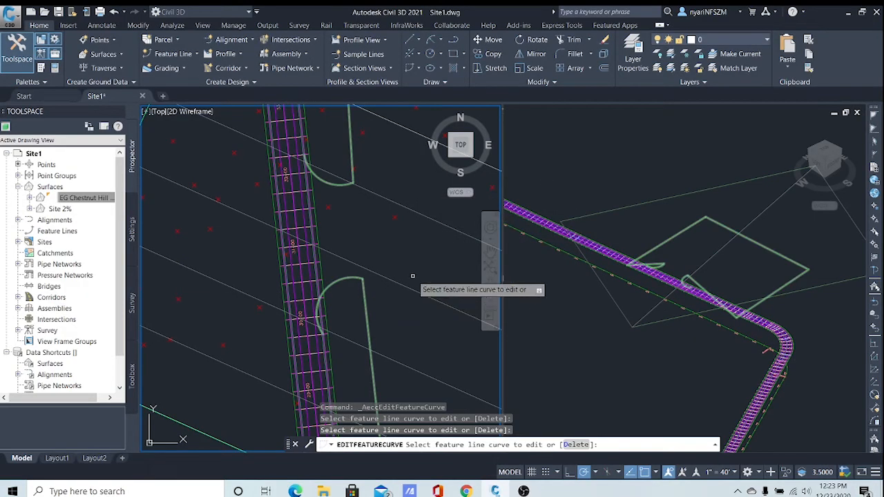
Step: Set the site feature line's elevations from the Site 2% surface, with intermediate grade break points inserted and no relative elevation
scroll(422, 271, "down", 2)
scroll(434, 274, "down", 2)
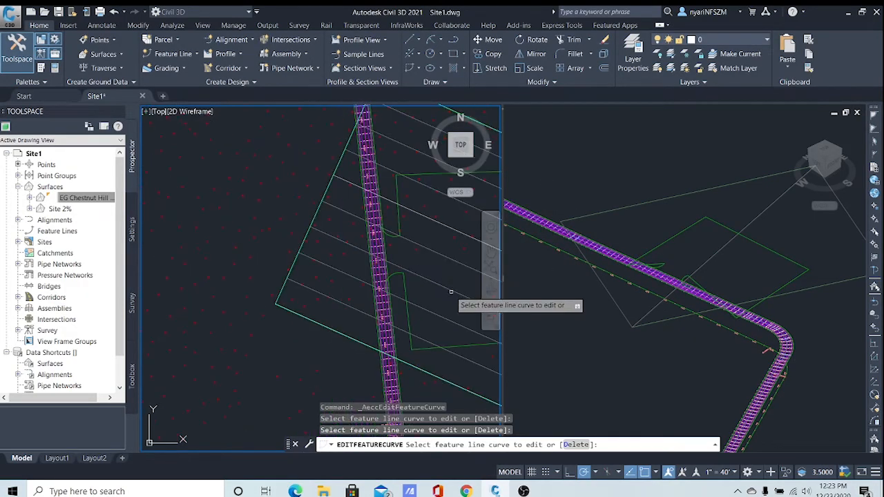
middle_click_drag(449, 294, 339, 279)
scroll(340, 280, "down", 2)
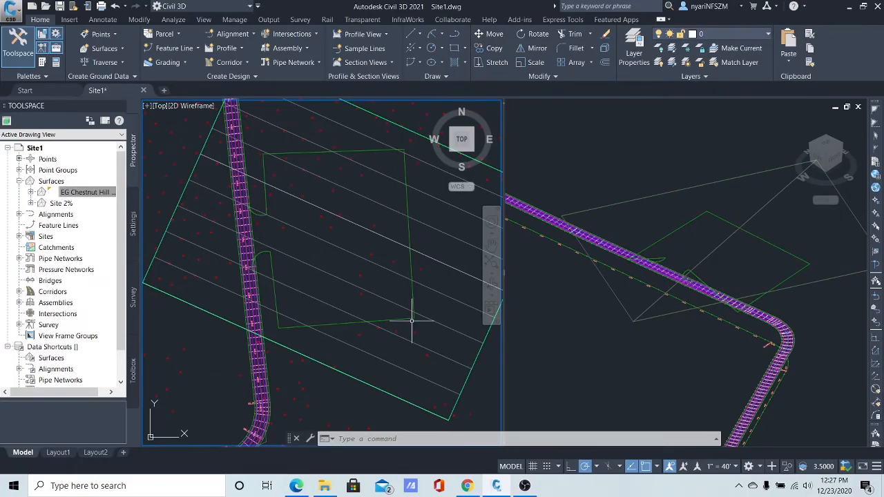
left_click(350, 323)
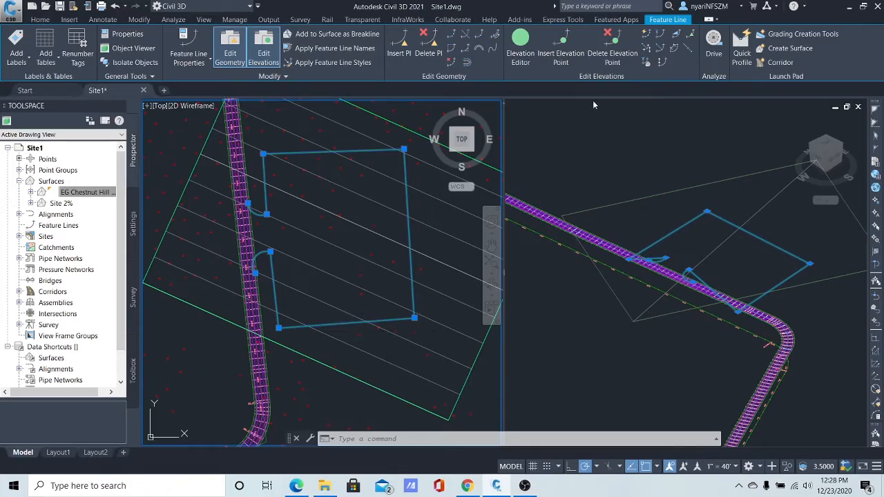
left_click(648, 63)
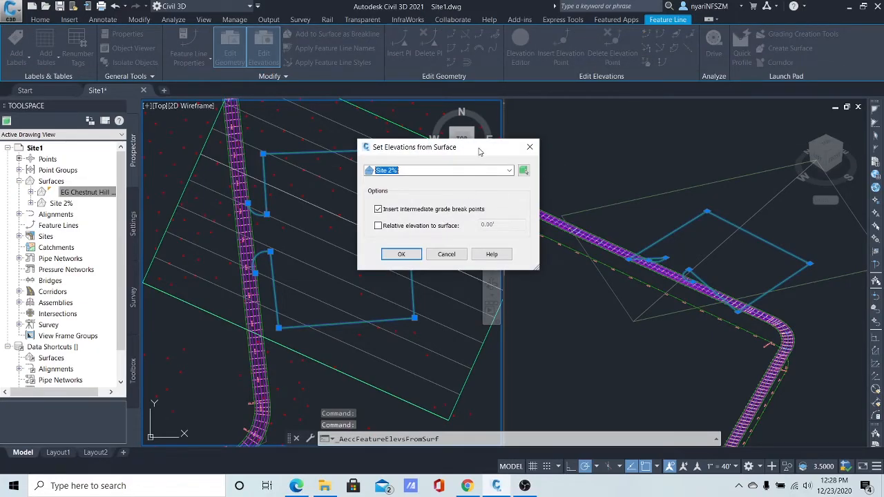
left_click_drag(480, 148, 589, 133)
left_click(618, 157)
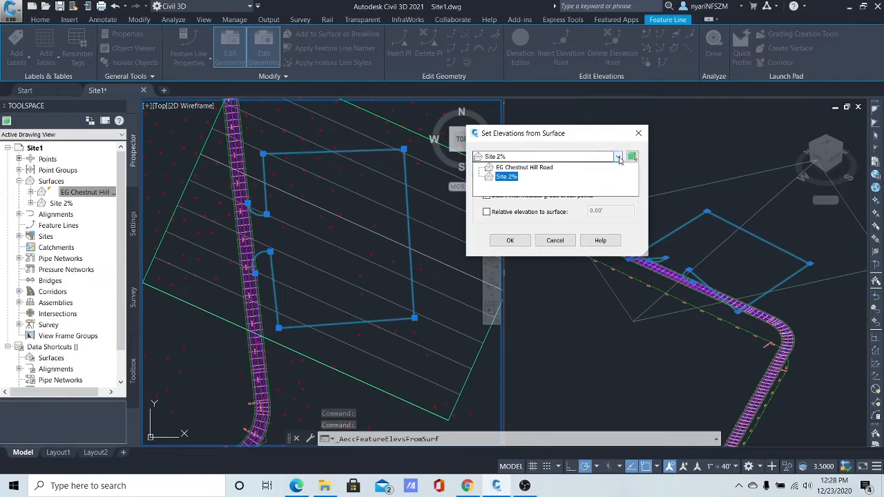
left_click(505, 178)
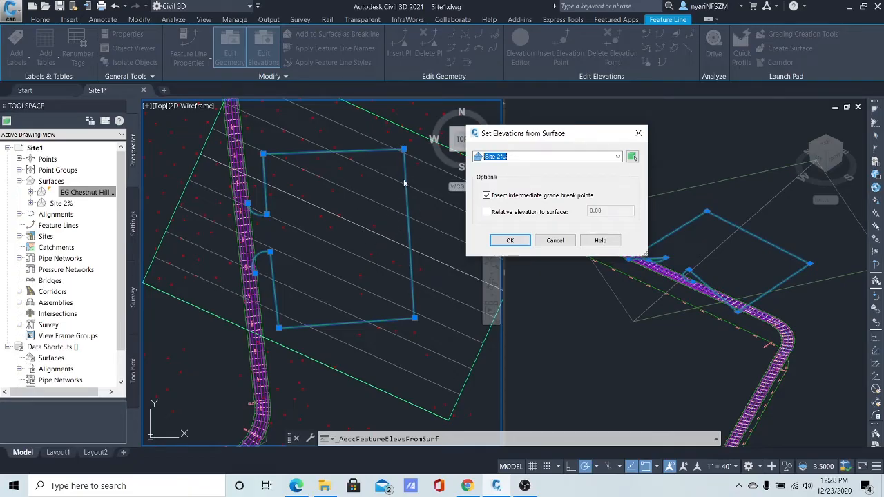
left_click(510, 241)
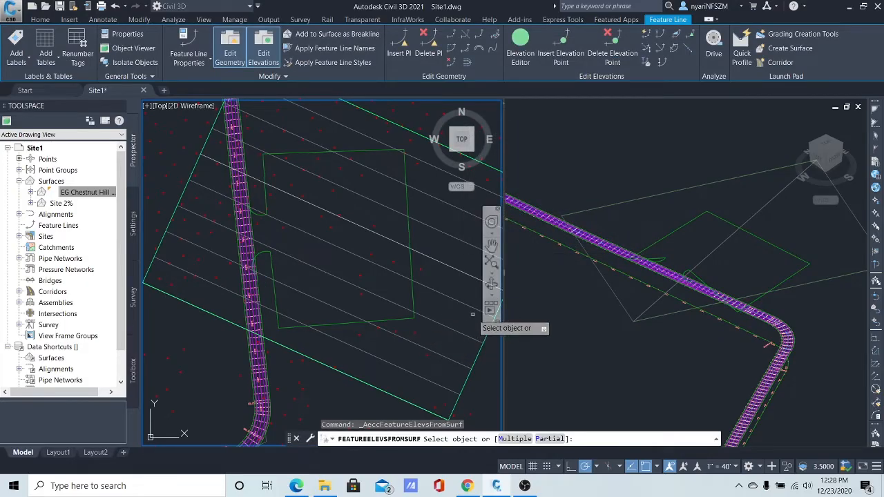
left_click(699, 274)
left_click(697, 277)
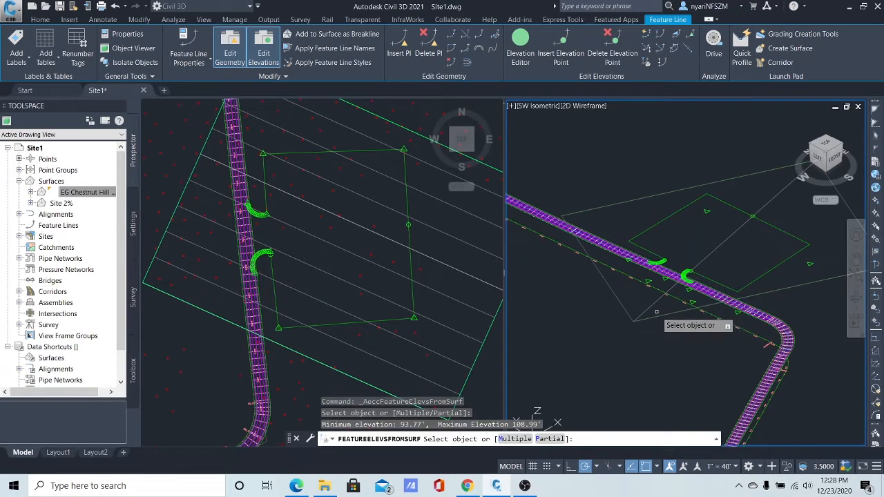
Step: Examine the elevation points along the site feature line and both entrance arcs, and end the surface elevation command
left_click(422, 312)
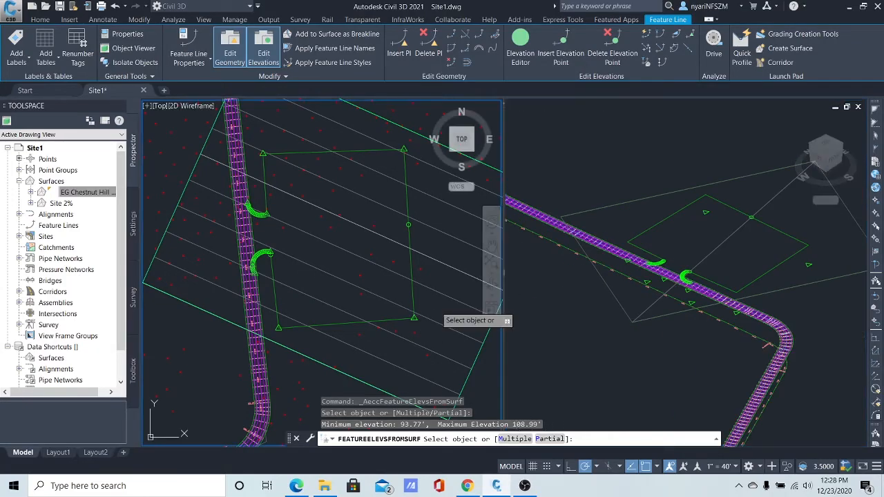
scroll(435, 310, "down", 2)
middle_click_drag(435, 313, 386, 312)
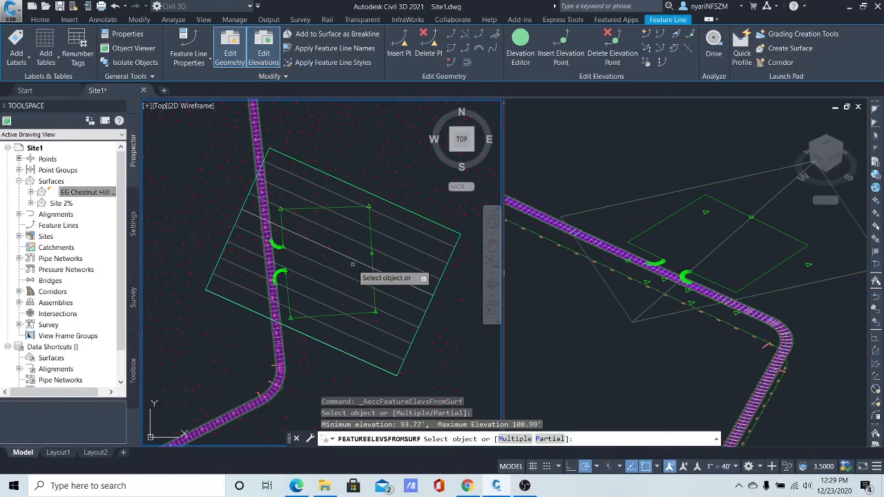
scroll(299, 280, "up", 5)
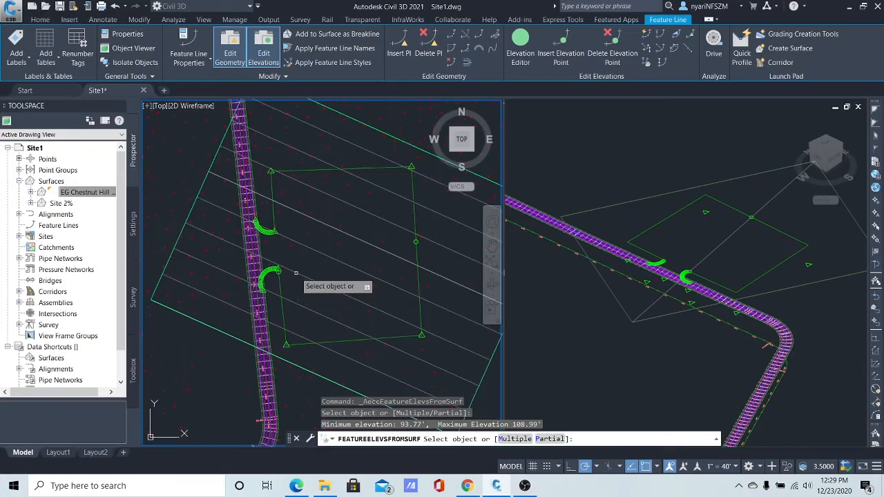
scroll(295, 235, "up", 3)
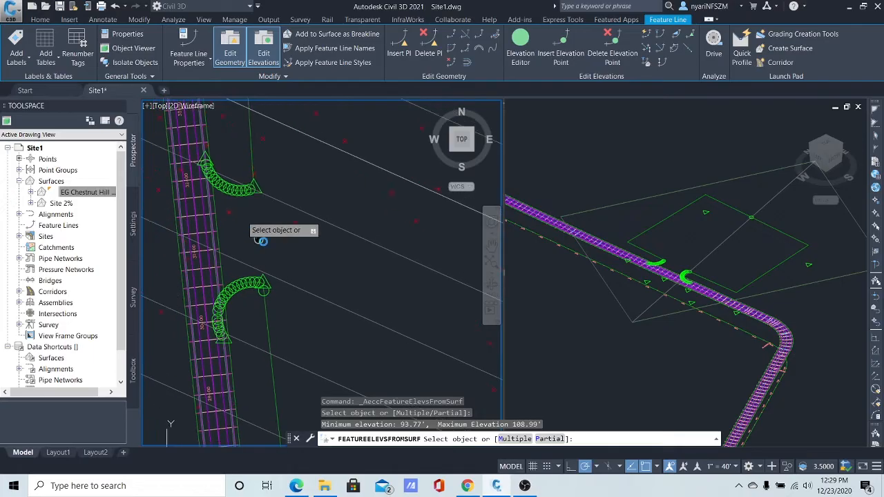
scroll(296, 235, "up", 4)
scroll(298, 260, "down", 3)
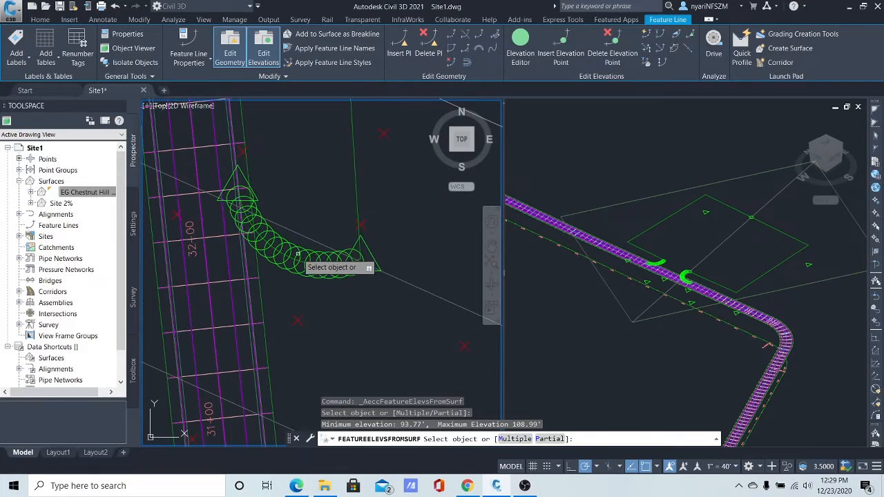
key("Escape")
key("Escape")
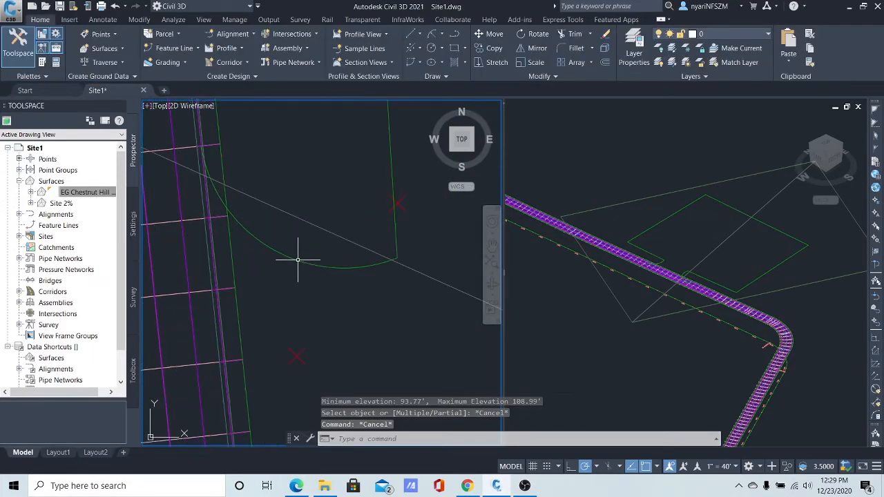
Step: Use Quick Elevation Edit to set the northern entrance arc's road-side endpoint to the elevation of the EG Chestnut Hill Road surface
left_click(296, 260)
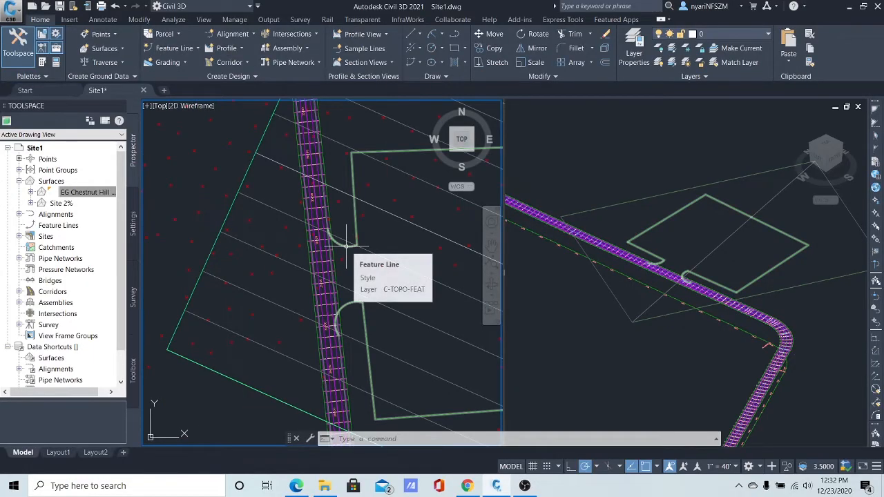
left_click(347, 245)
scroll(352, 246, "up", 5)
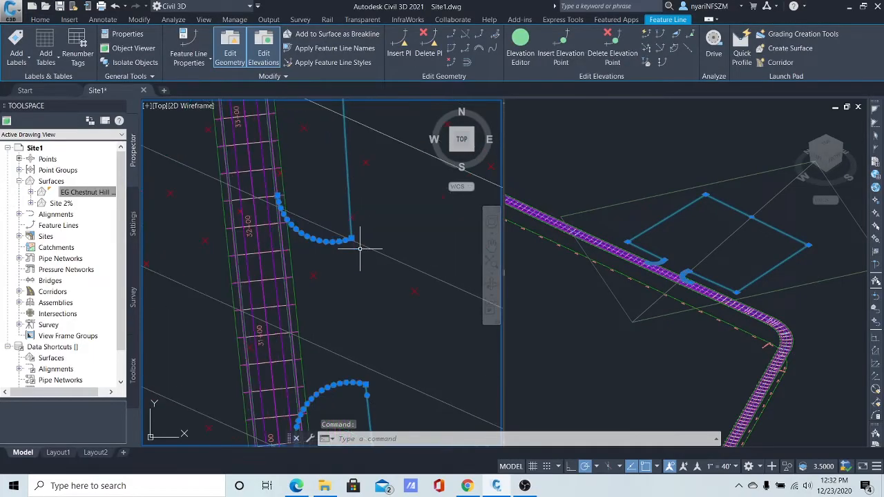
middle_click_drag(246, 243, 329, 368)
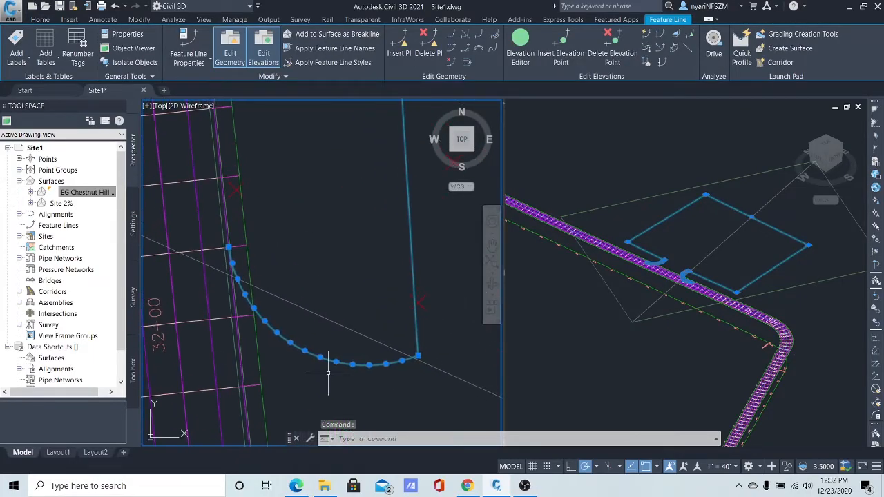
left_click(648, 35)
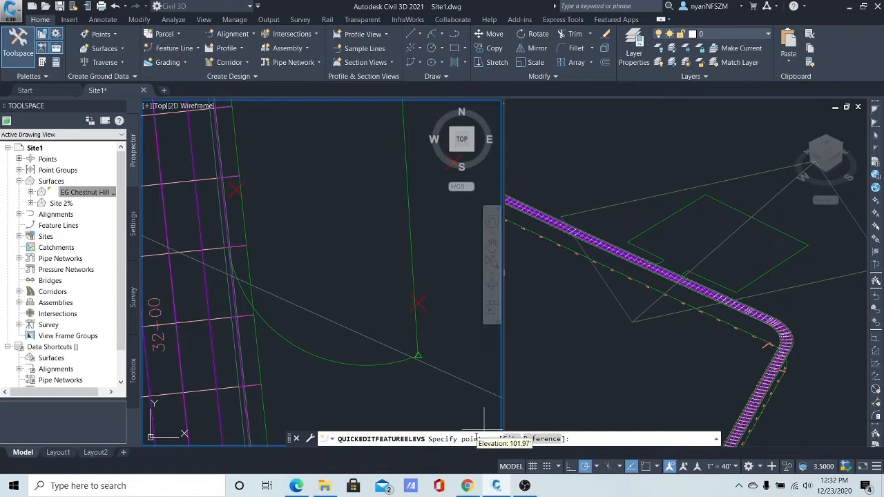
left_click(228, 246)
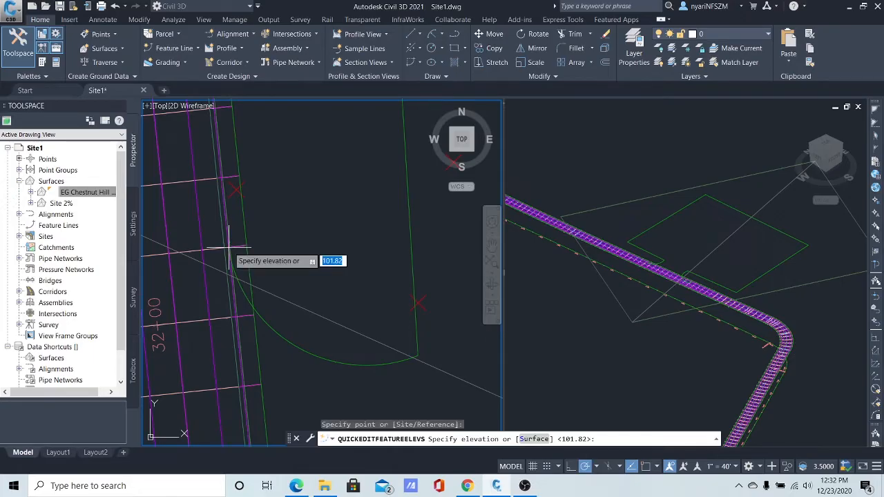
left_click(534, 440)
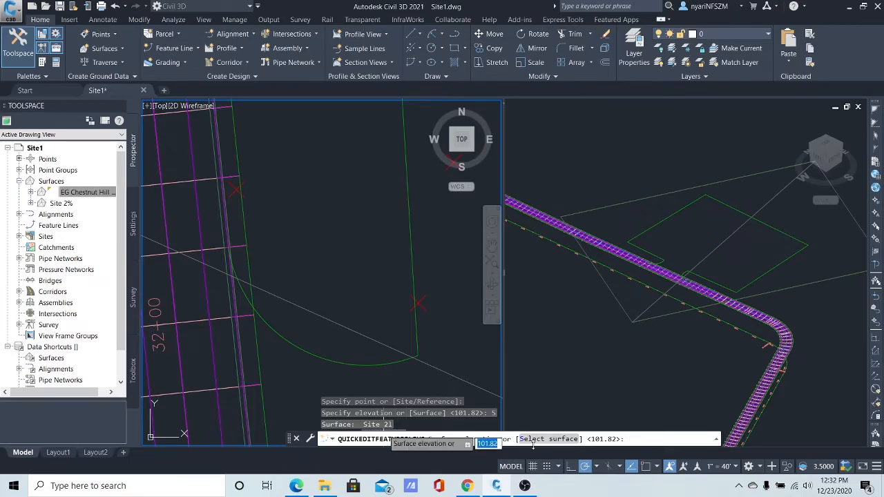
left_click(547, 440)
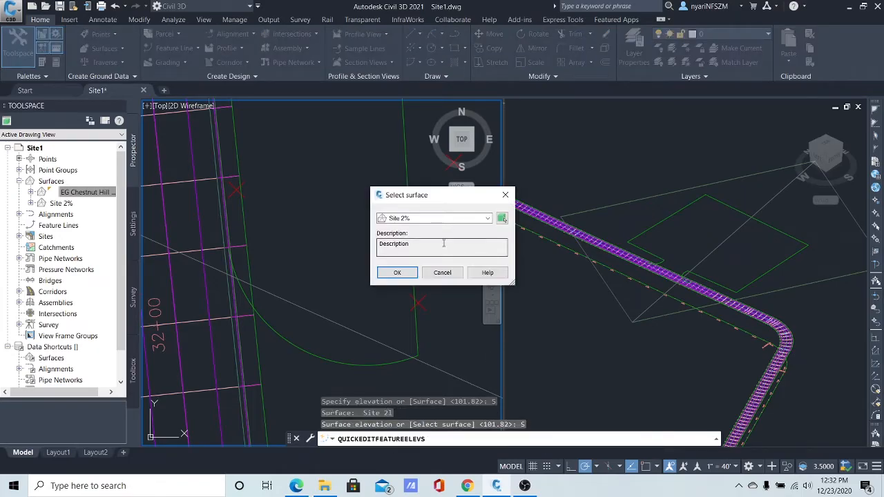
left_click(487, 219)
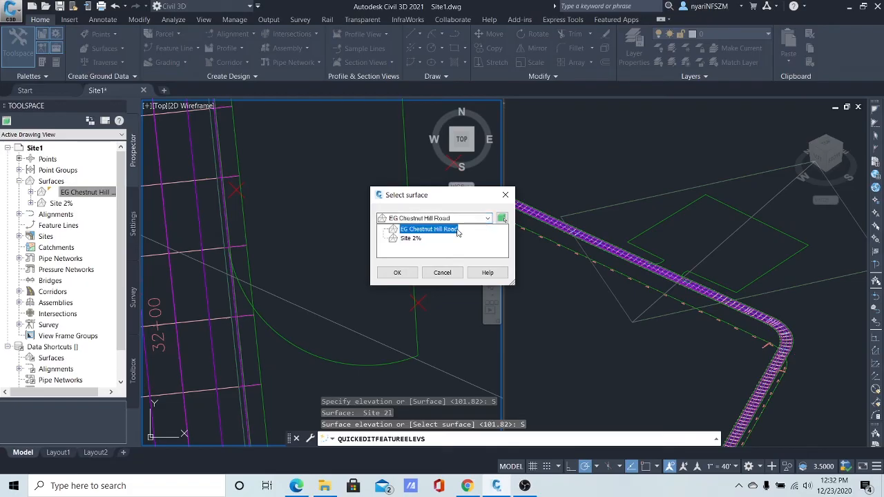
left_click(457, 230)
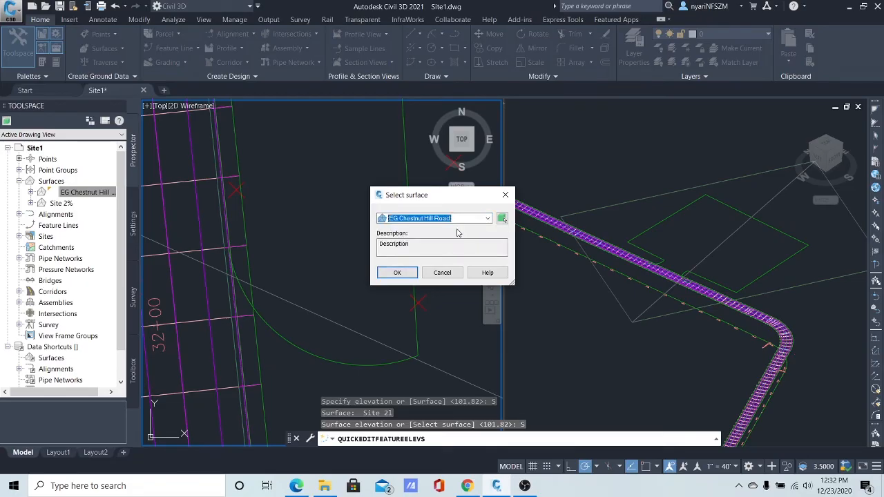
left_click(397, 272)
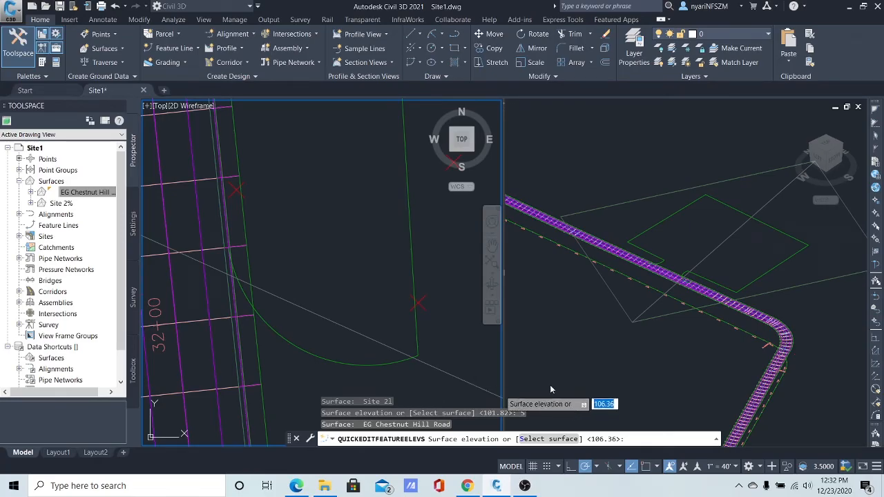
key("Return")
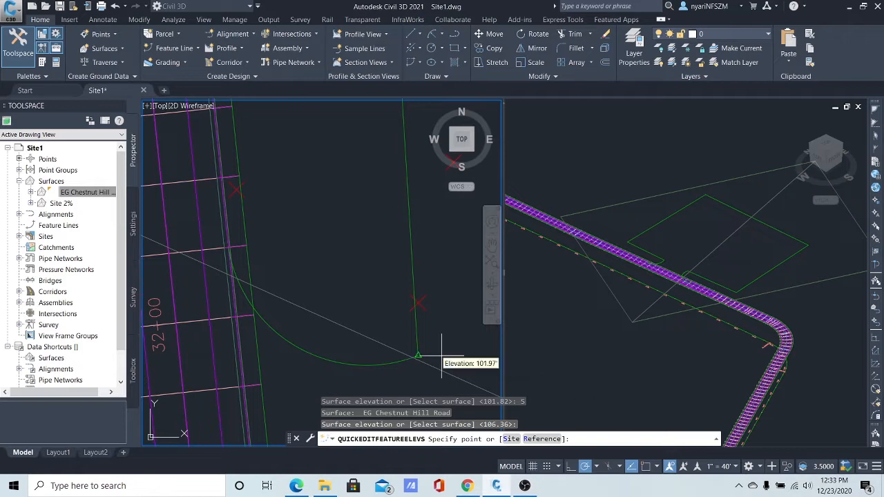
Step: Accept the 106.14 ft elevation at the southern entrance arc's road-side endpoint with Quick Elevation Edit and end the command
scroll(387, 353, "down", 2)
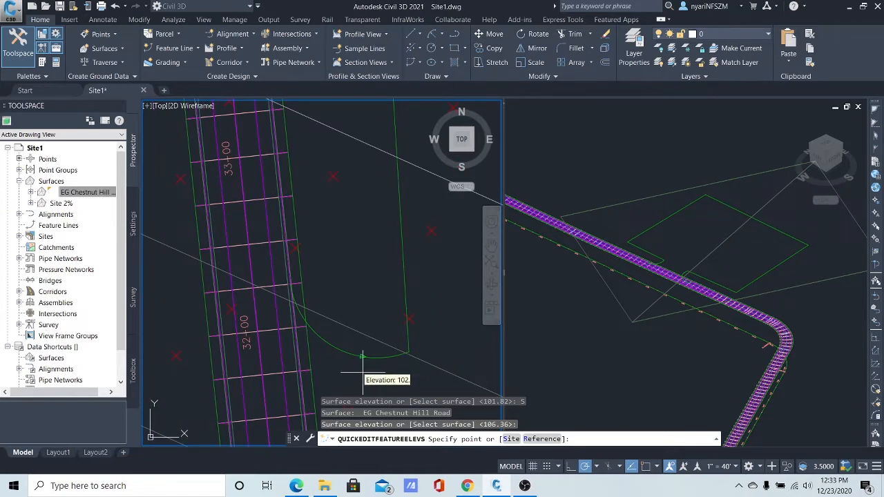
scroll(362, 378, "down", 2)
middle_click_drag(360, 364, 361, 253)
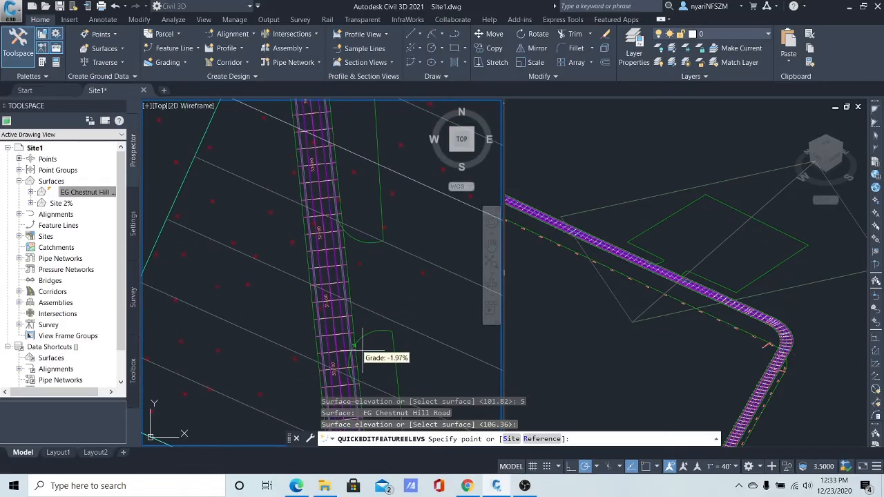
scroll(359, 276, "up", 4)
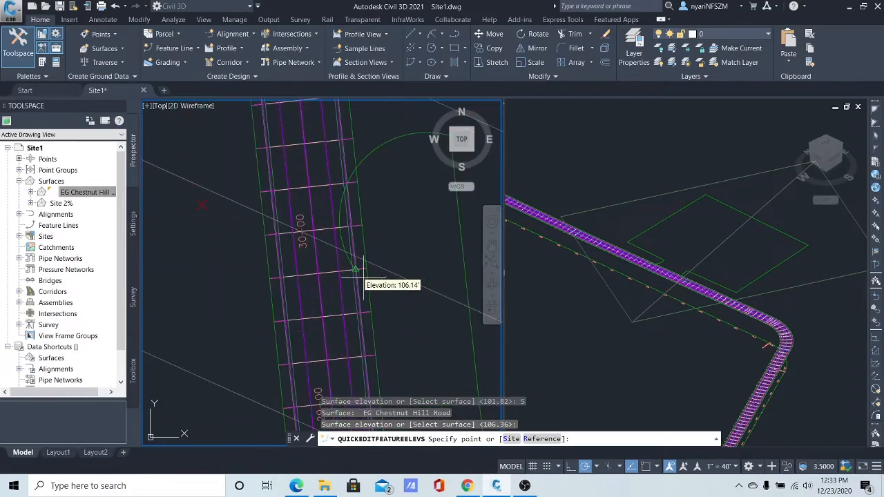
scroll(349, 271, "up", 2)
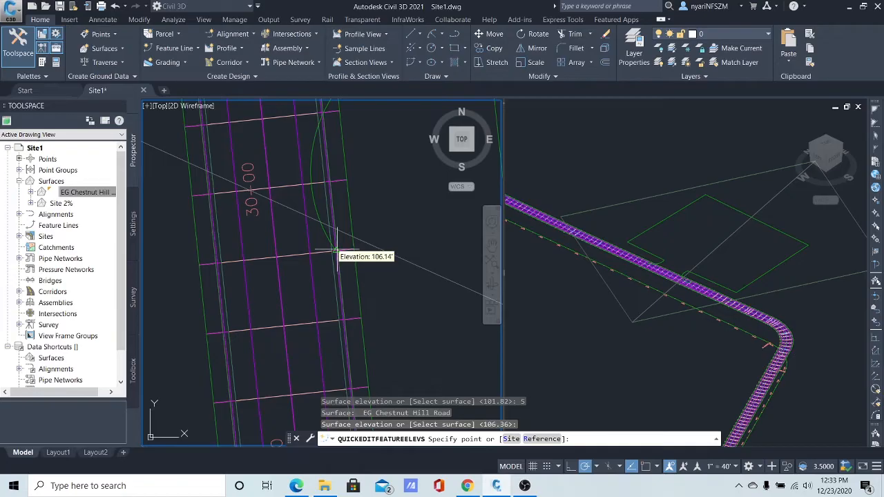
left_click(336, 249)
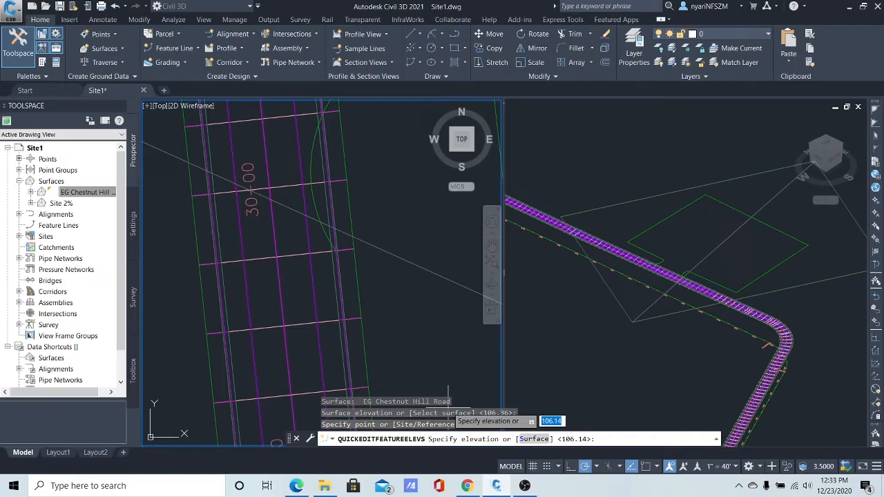
key("Return")
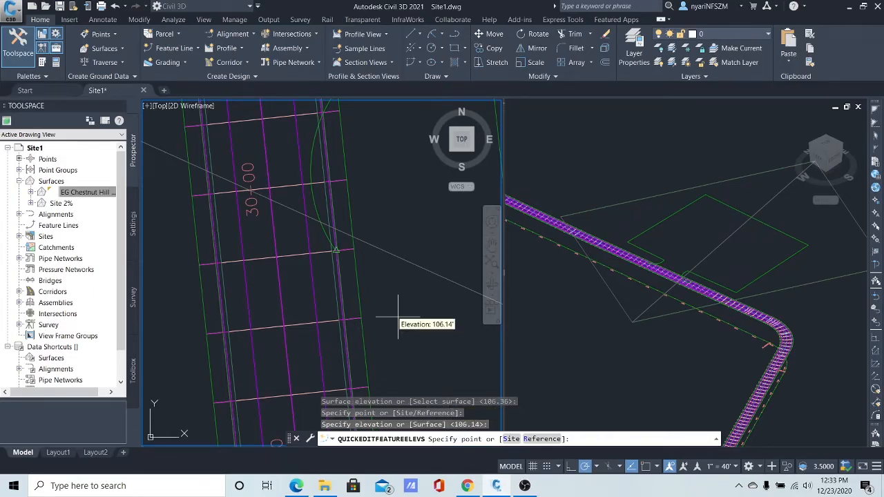
key("Escape")
Step: Apply a constant -4.90% grade along the northern entrance arc, from its road-side endpoint at elevation 106.36 to its site-side end
scroll(401, 314, "down", 4)
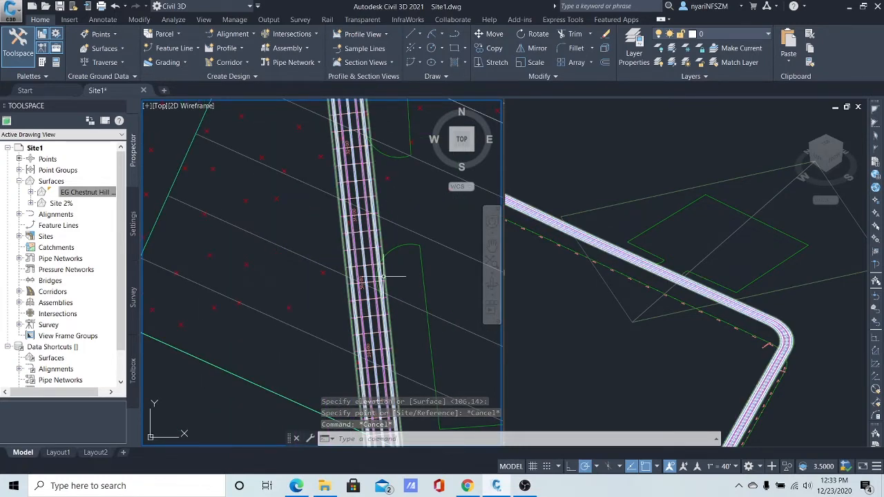
scroll(418, 229, "up", 3)
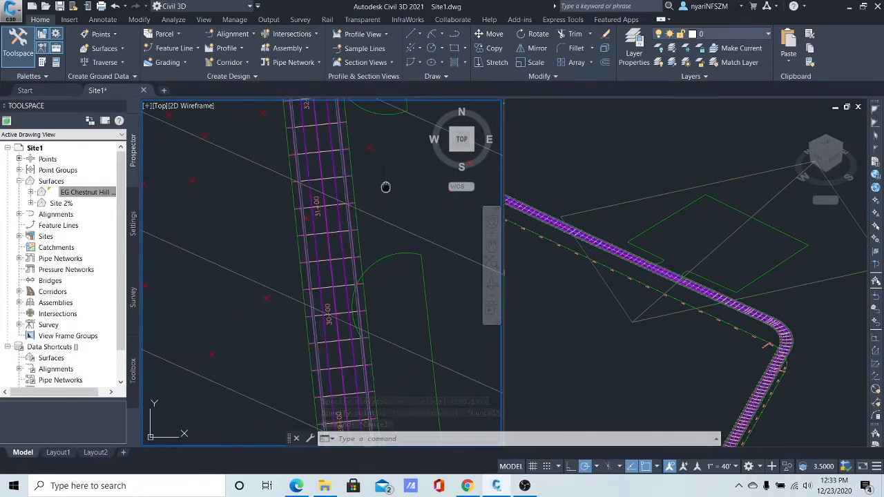
middle_click_drag(384, 187, 381, 286)
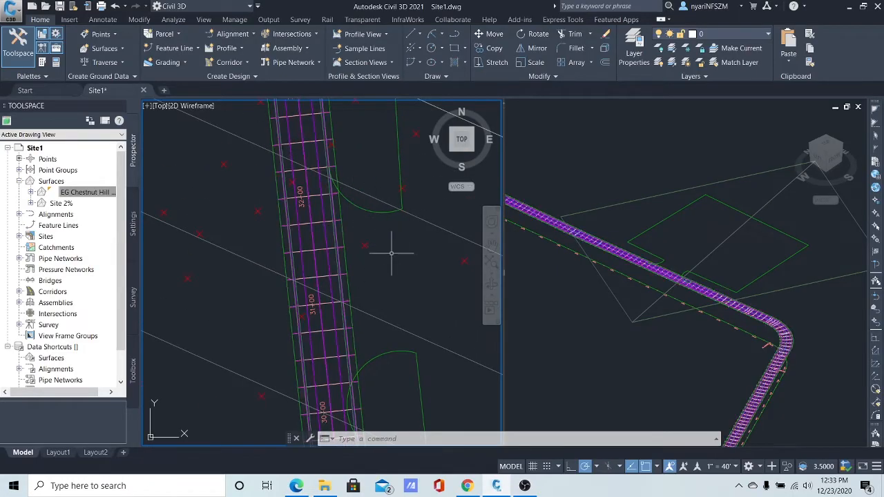
left_click(378, 210)
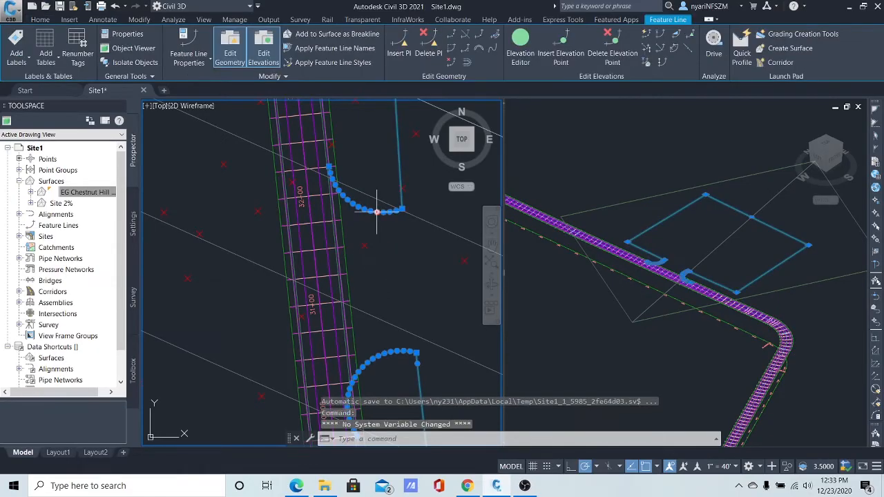
left_click(679, 37)
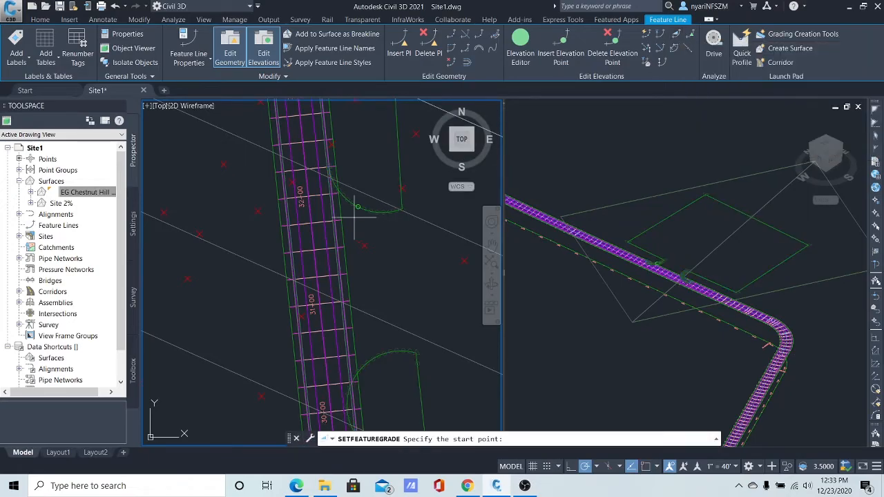
scroll(347, 181, "up", 5)
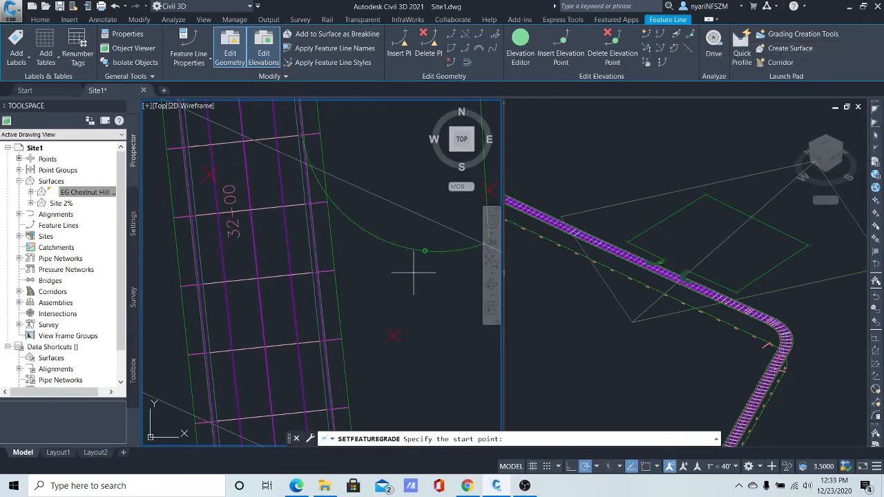
middle_click_drag(406, 274, 373, 298)
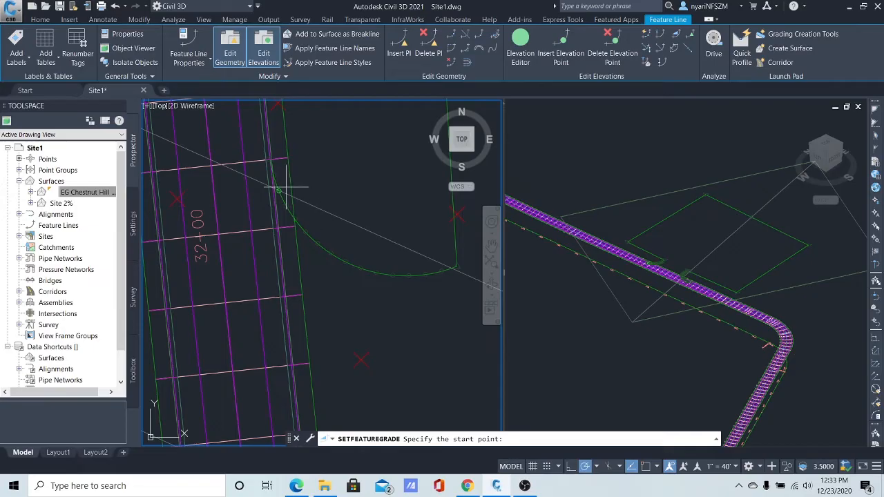
left_click(270, 160)
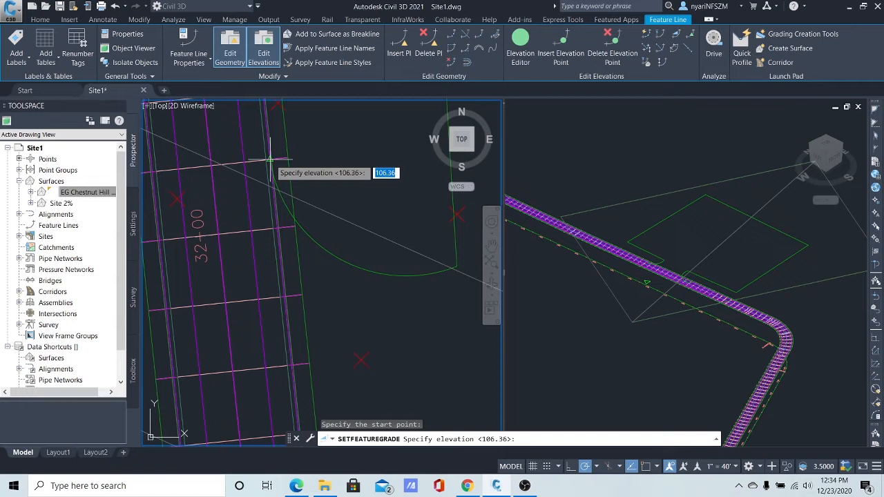
key("Return")
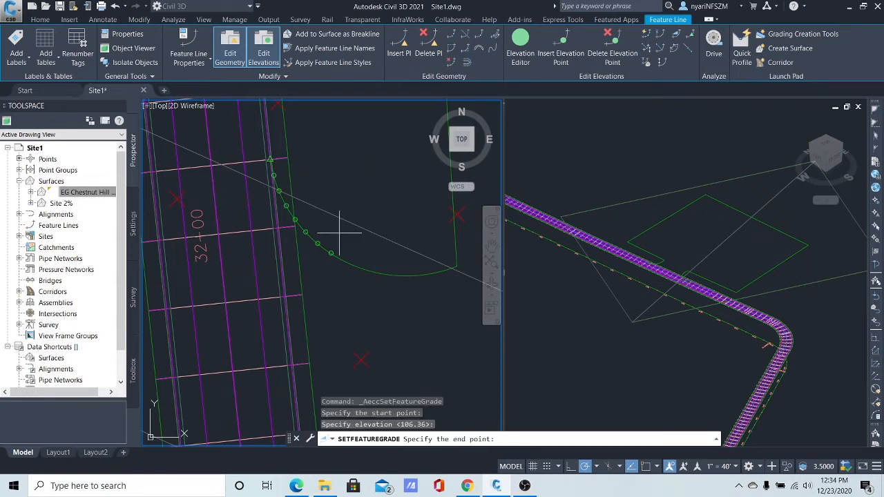
left_click(457, 268)
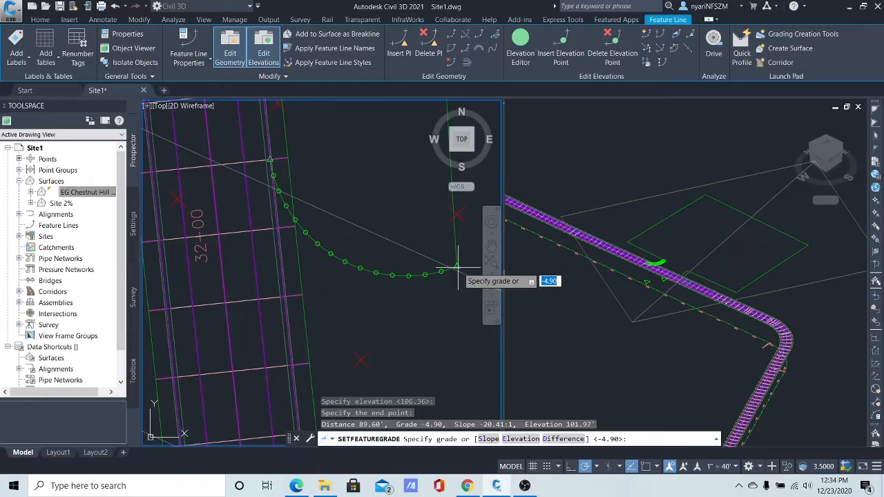
key("Return")
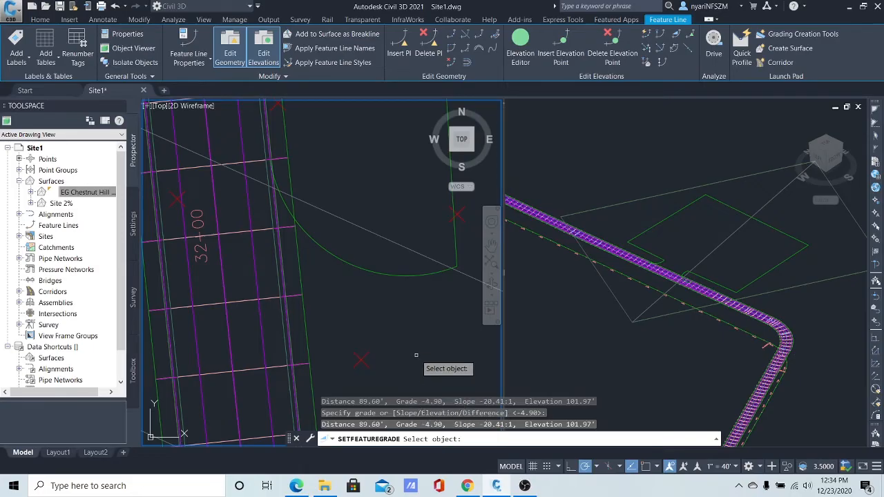
scroll(416, 355, "down", 2)
middle_click_drag(417, 360, 429, 244)
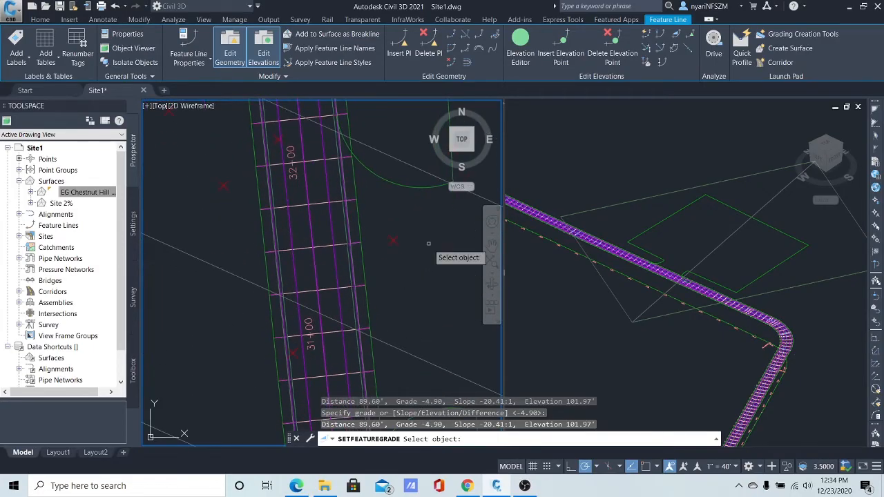
middle_click_drag(430, 344, 401, 239)
middle_click_drag(426, 342, 420, 243)
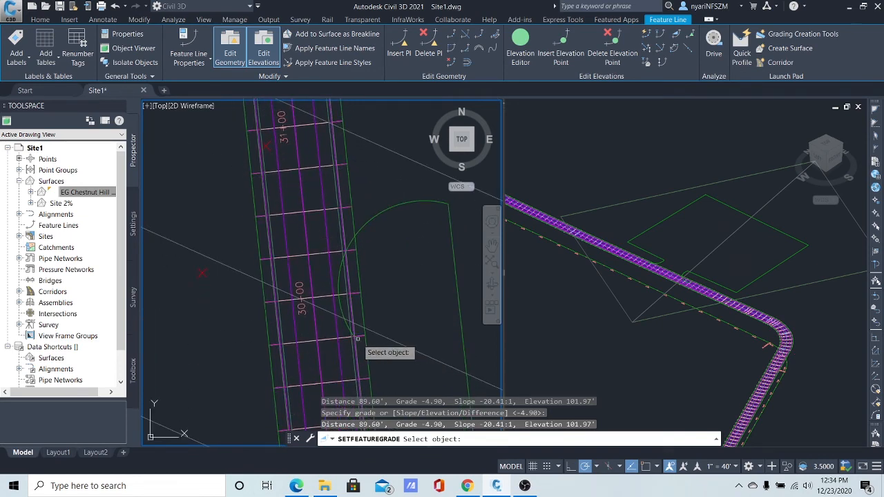
key("Escape")
key("Escape")
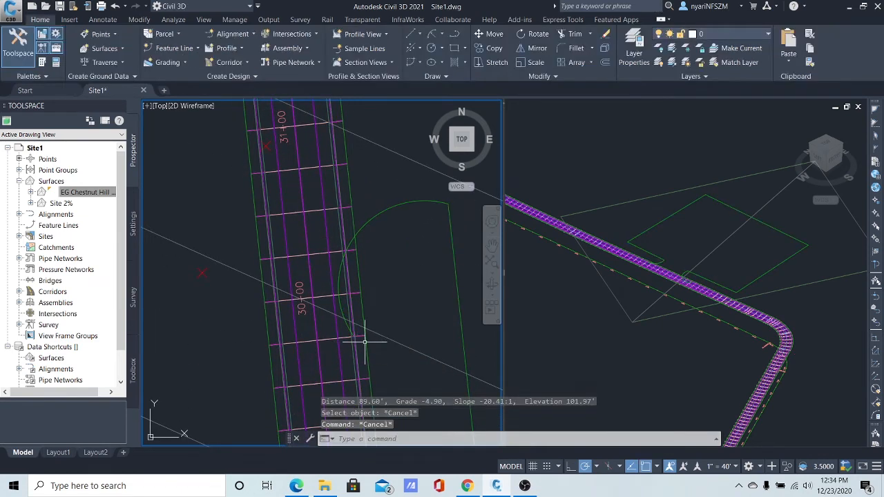
Step: Apply a constant -1.50% grade along the southern entrance arc, from its road-side endpoint at elevation 106.14 to its site-side end
left_click(358, 230)
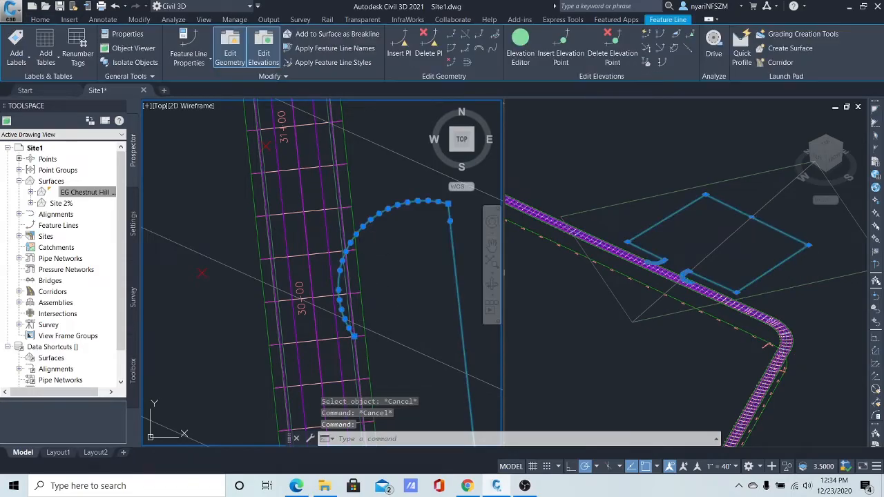
left_click(677, 36)
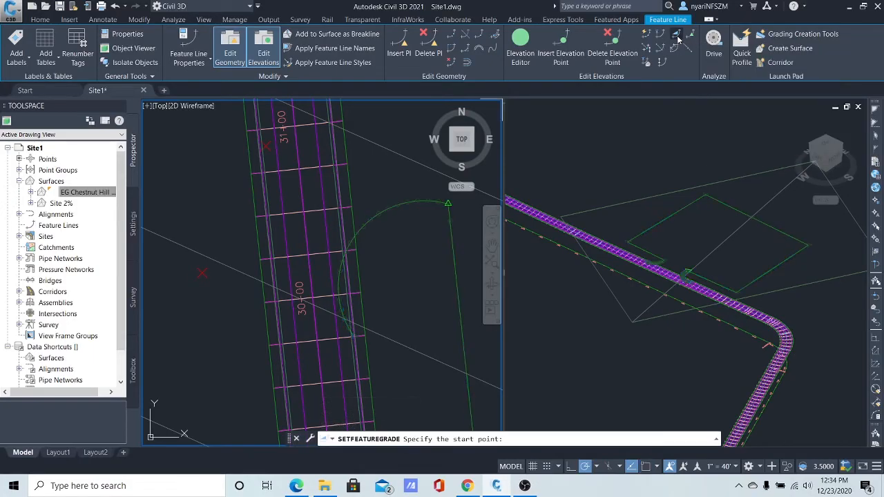
left_click(354, 336)
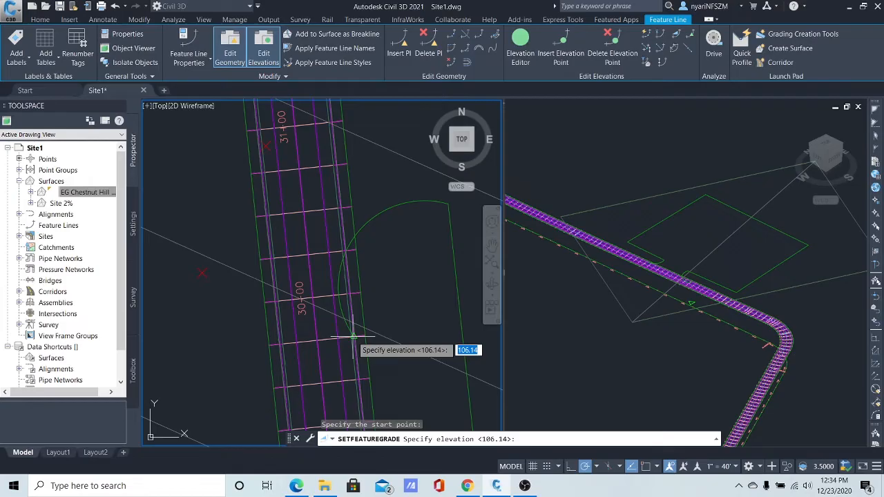
key("Return")
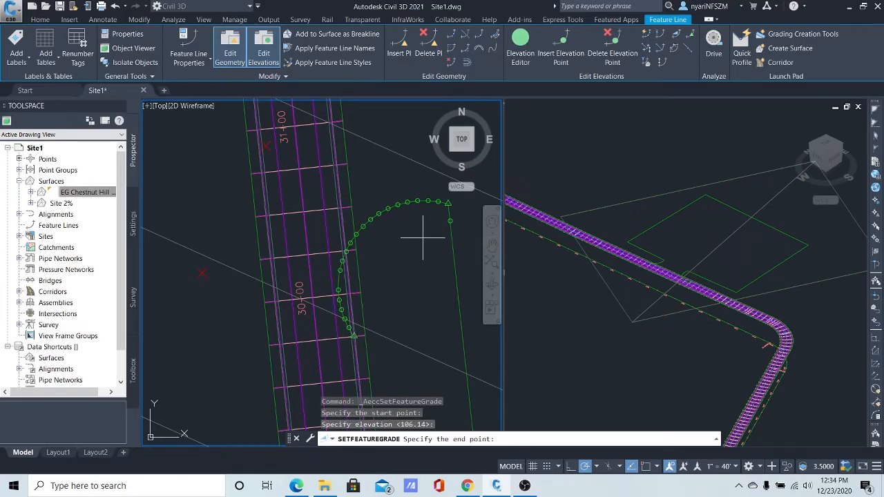
left_click(449, 203)
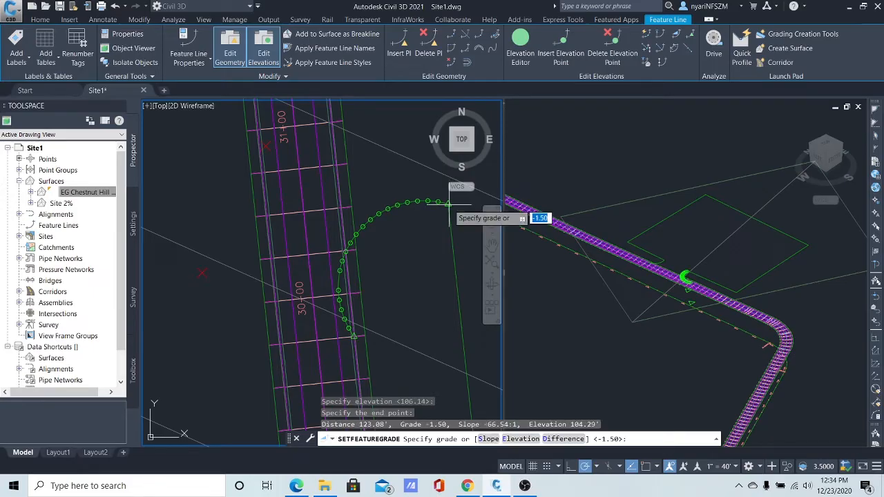
key("Return")
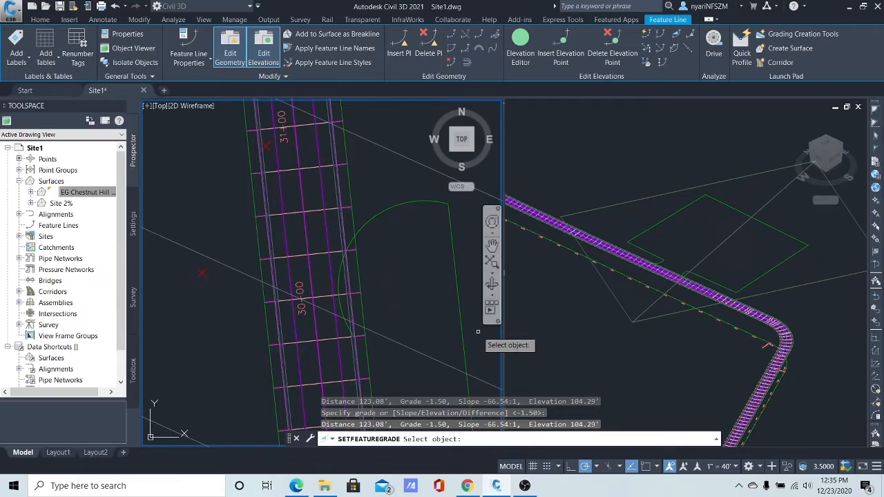
scroll(420, 297, "down", 5)
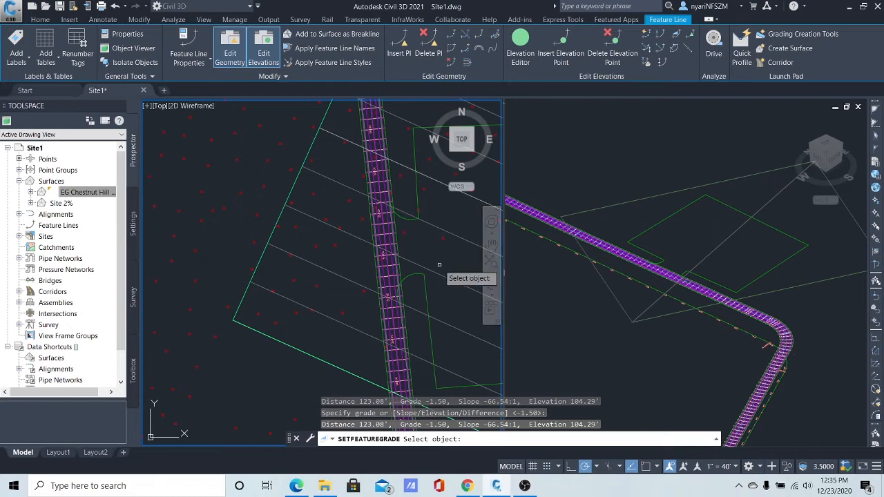
key("Escape")
key("Escape")
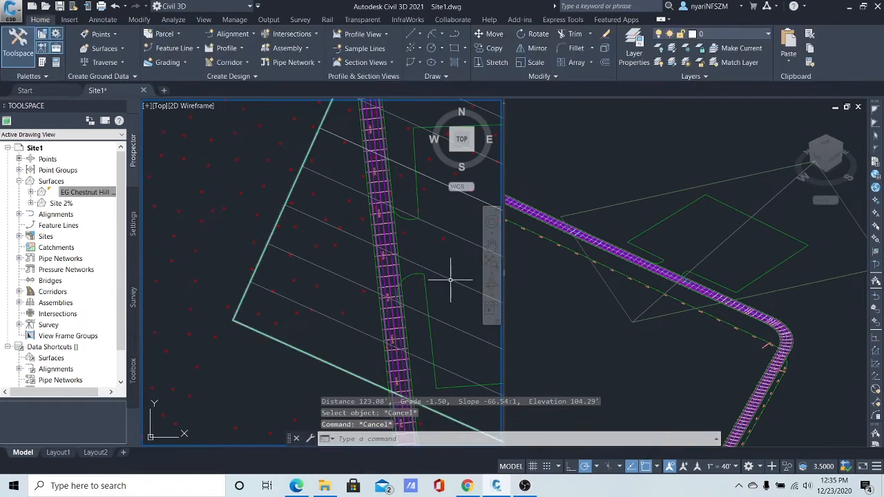
Step: Examine the site layout beside the road in plan, followed by the road assembly's cross-section with its slope links
middle_click_drag(453, 282, 287, 273)
scroll(287, 273, "down", 2)
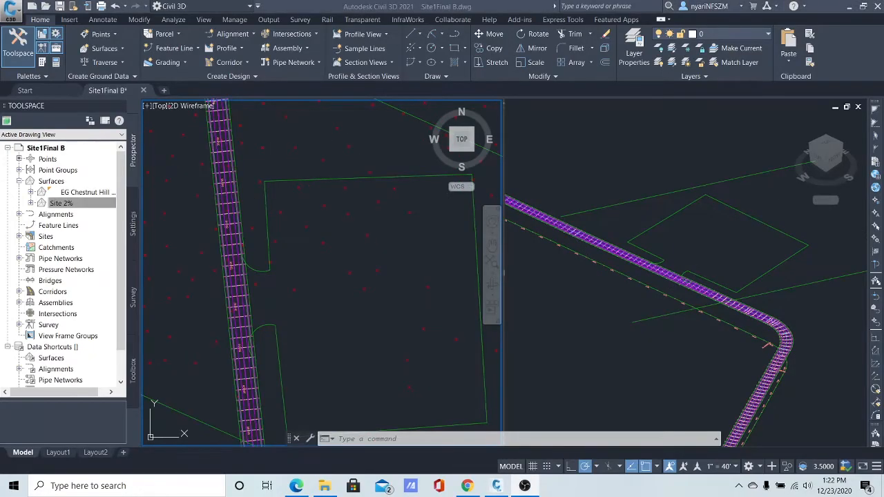
scroll(373, 241, "down", 2)
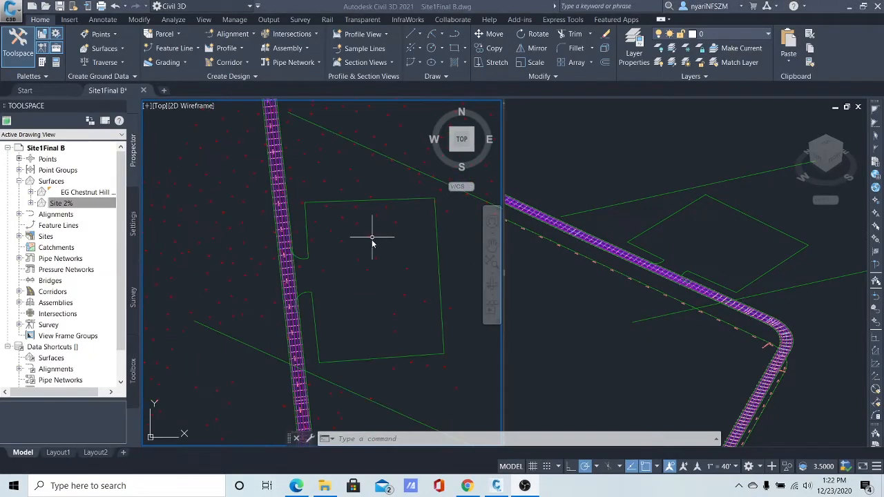
scroll(373, 241, "up", 2)
scroll(374, 250, "down", 2)
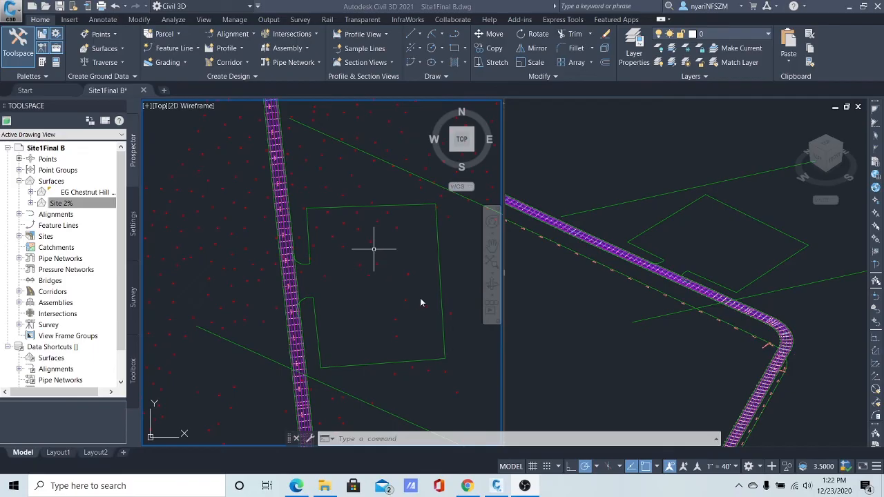
scroll(423, 303, "down", 2)
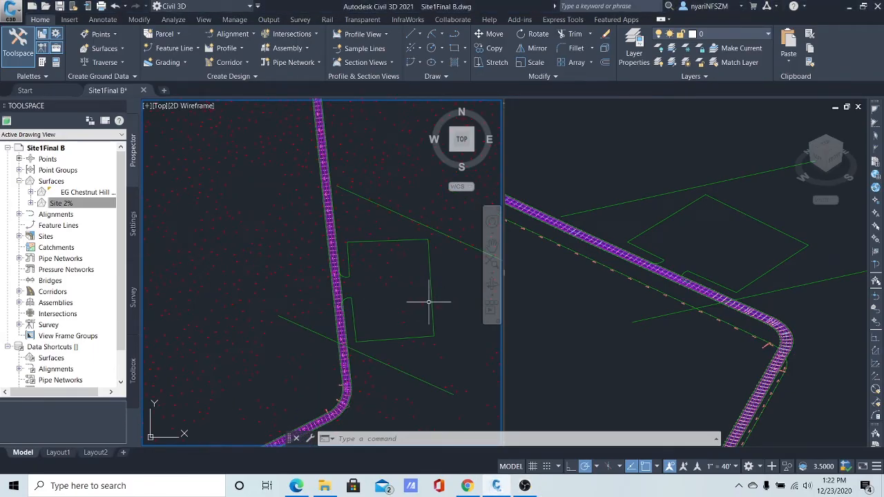
middle_click_drag(430, 301, 299, 285)
middle_click_drag(387, 288, 292, 290)
scroll(358, 289, "down", 3)
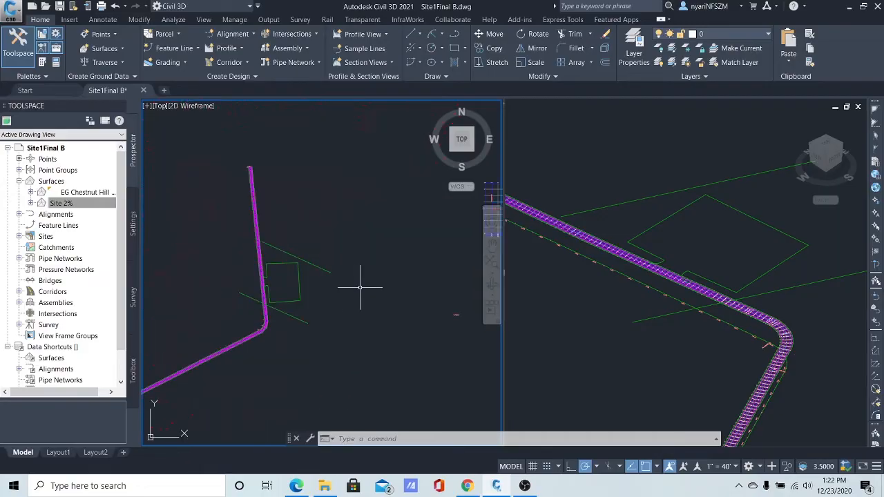
middle_click_drag(434, 313, 329, 302)
scroll(328, 301, "up", 8)
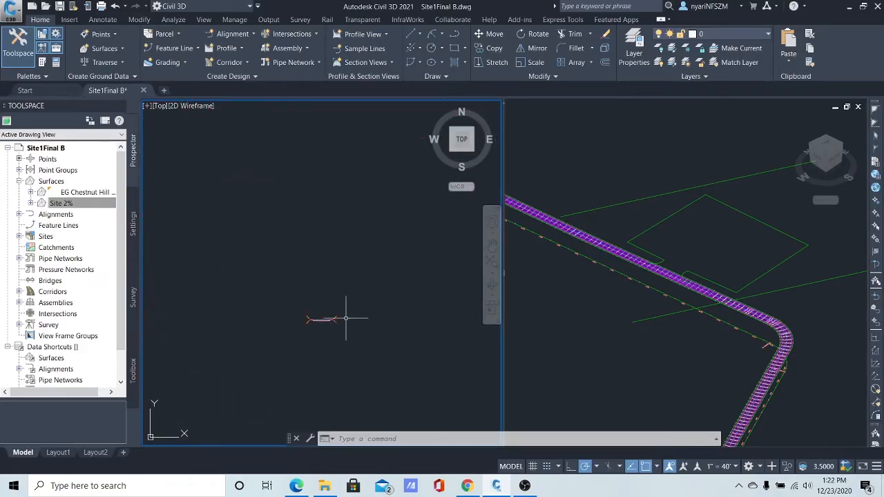
scroll(330, 314, "up", 3)
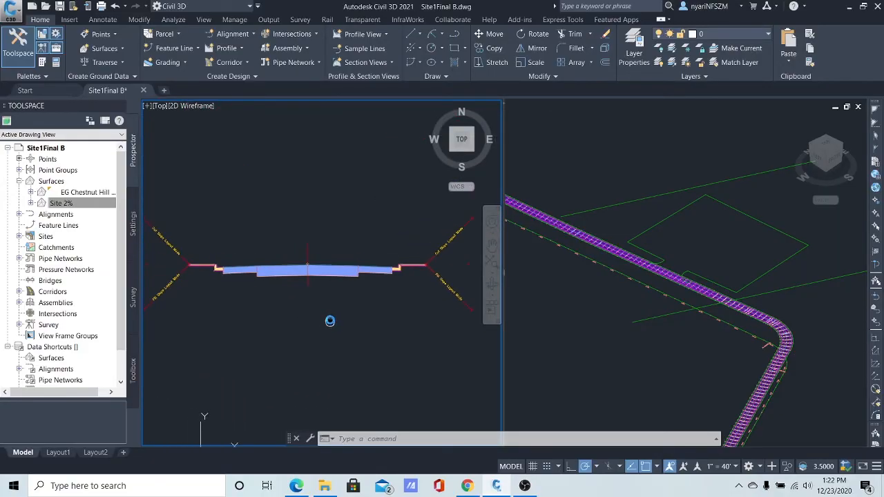
Step: Measure the distance from the gutter flowline to the pavement edge on the assembly's curb and gutter, and view the full command history
middle_click_drag(400, 291, 279, 325)
scroll(323, 301, "up", 6)
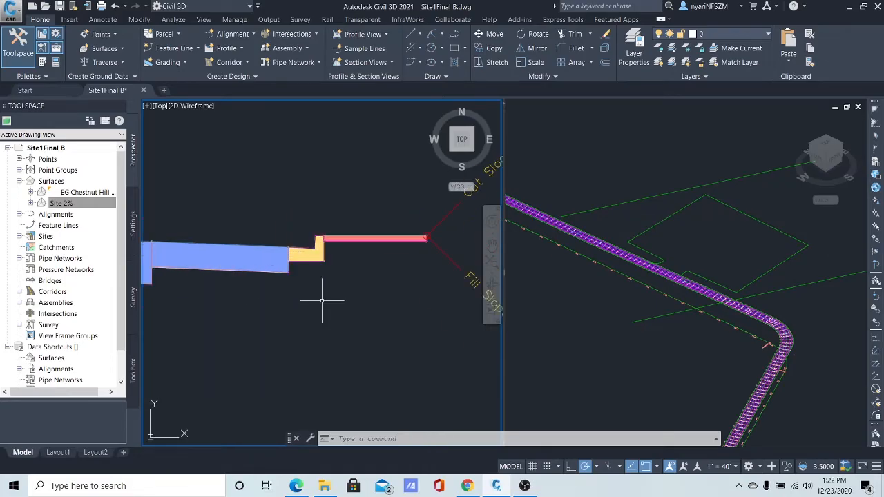
middle_click_drag(292, 279, 302, 353)
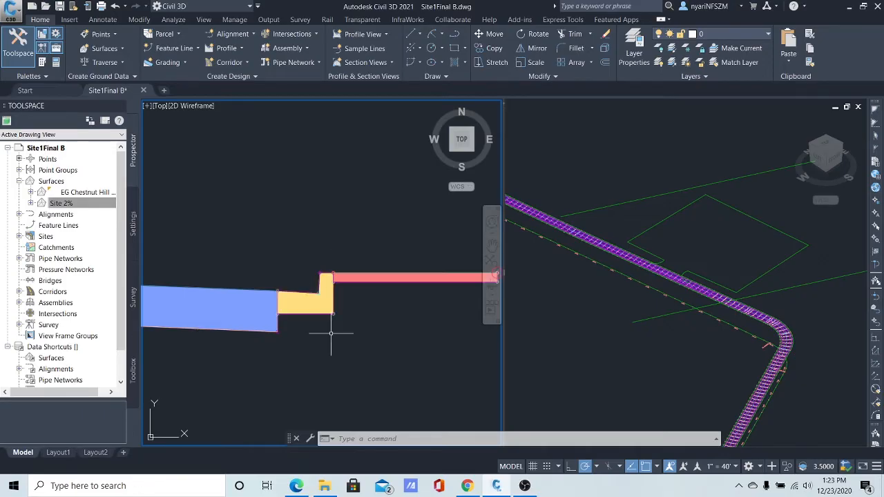
scroll(313, 333, "up", 4)
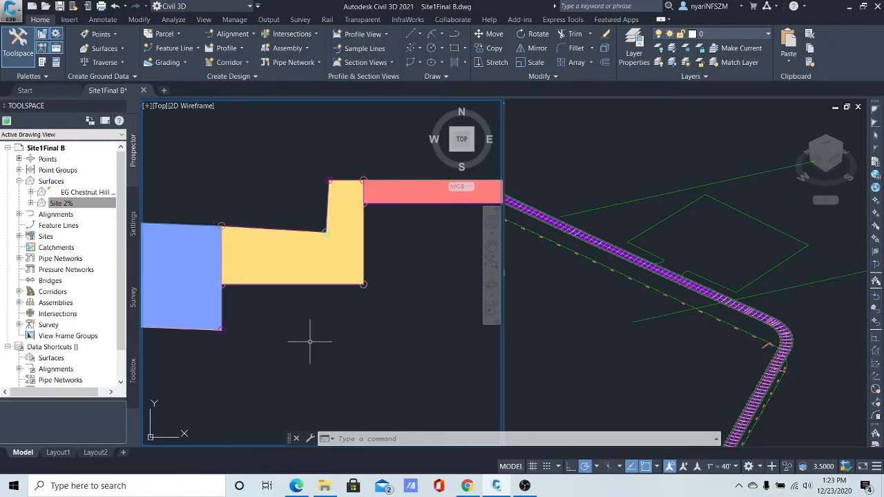
type("D")
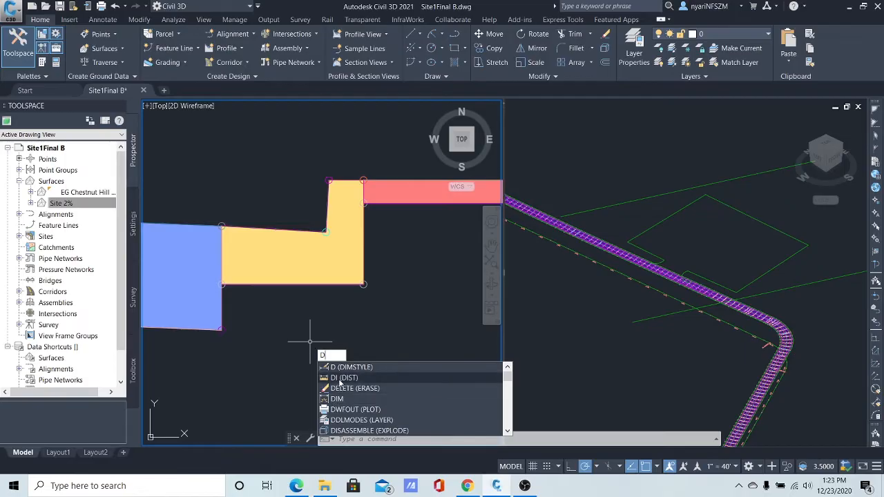
left_click(341, 380)
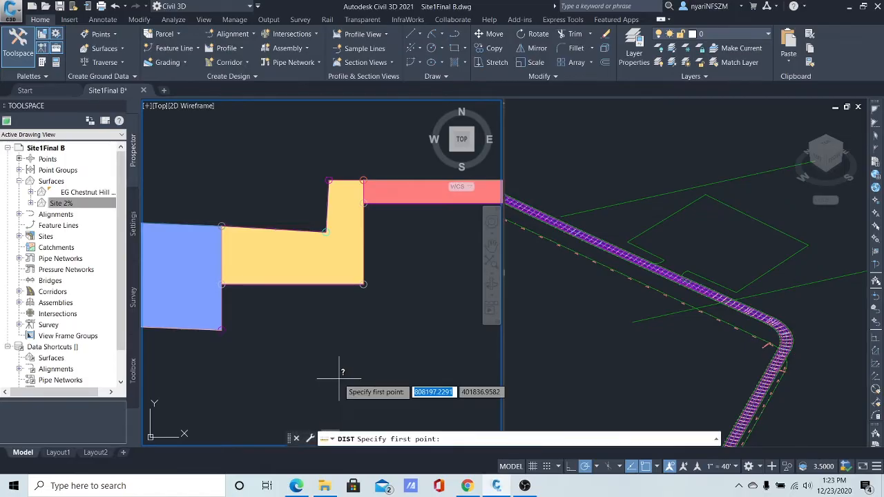
left_click(326, 232)
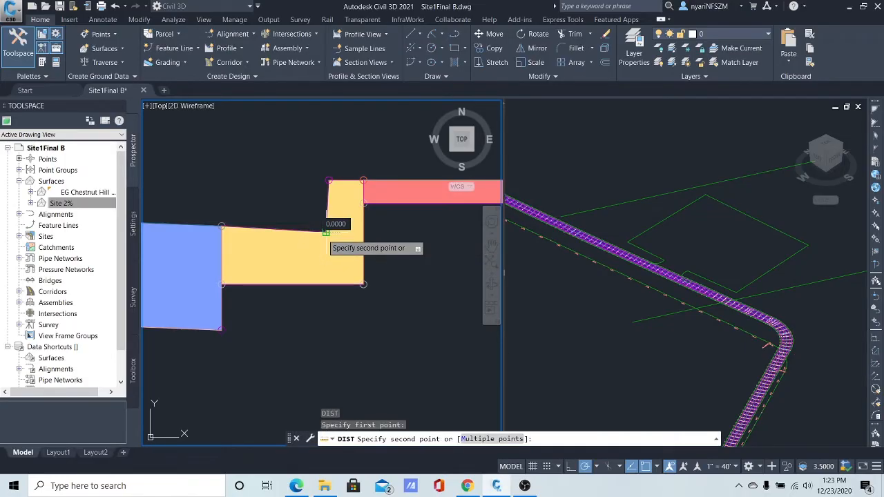
left_click(222, 225)
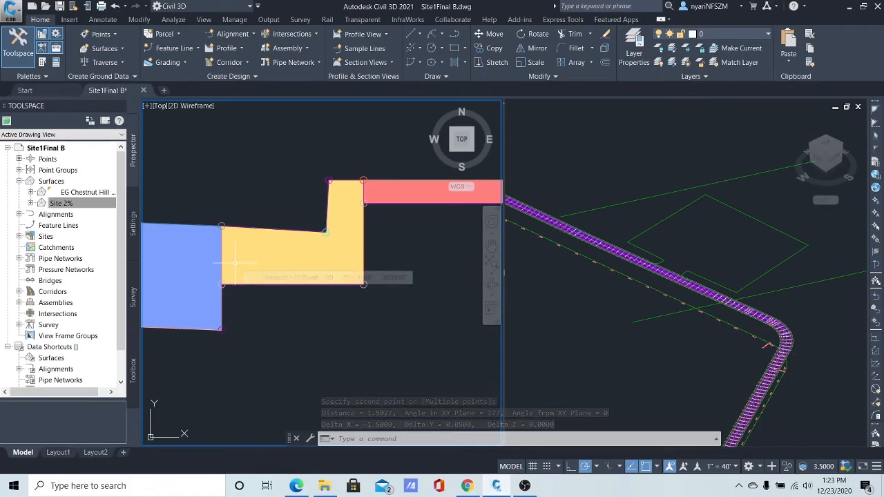
key("F2")
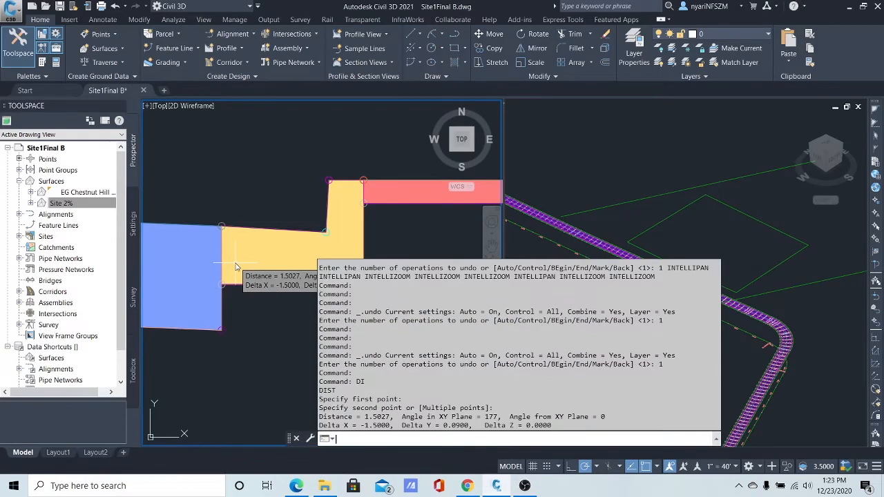
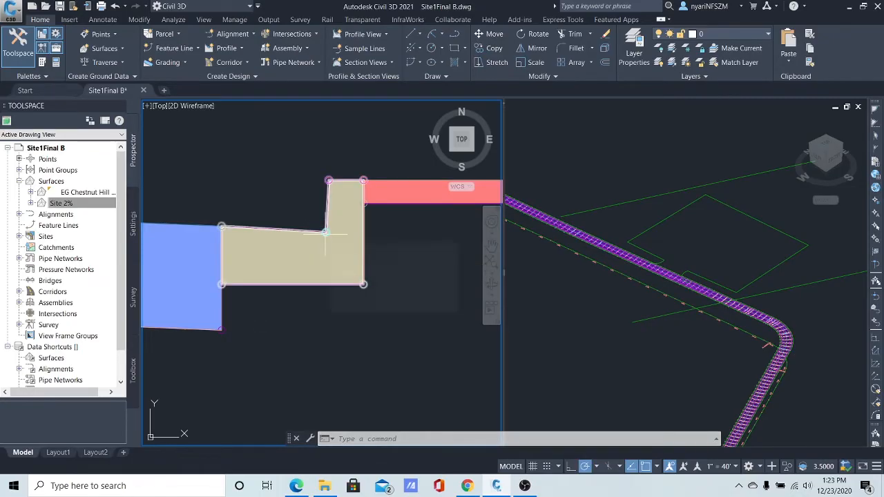
left_click(325, 233)
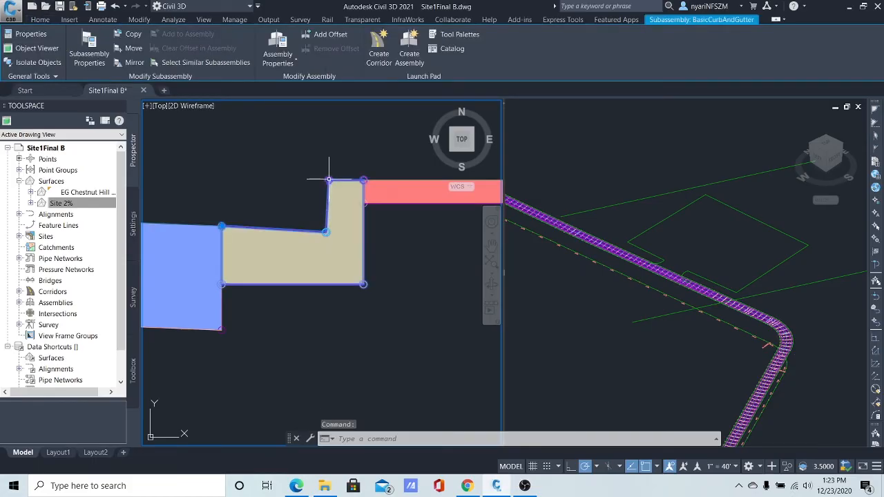
key("Escape")
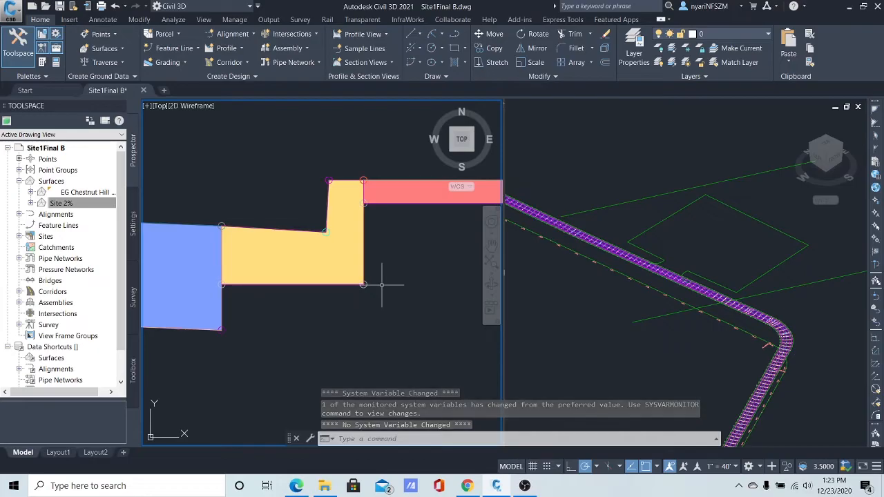
key("Escape")
key("Escape")
key("Escape")
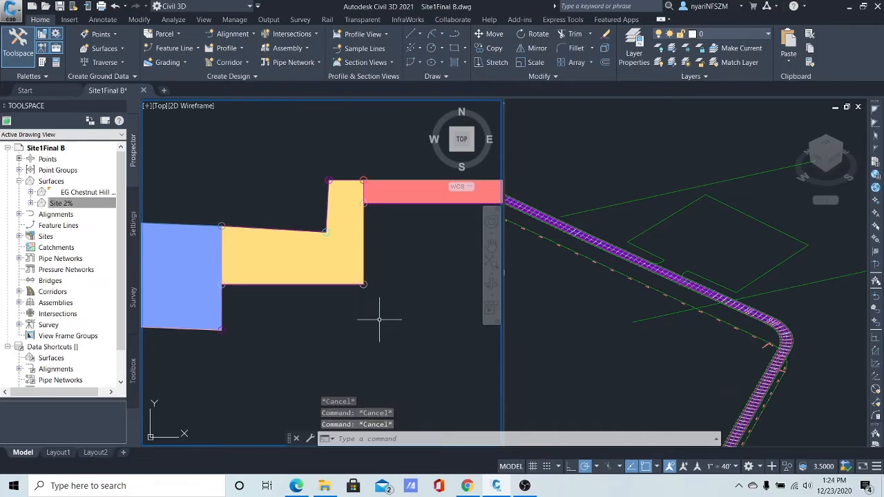
Step: Measure the curb face from the gutter flowline to the top of the curb on the same subassembly
type("D")
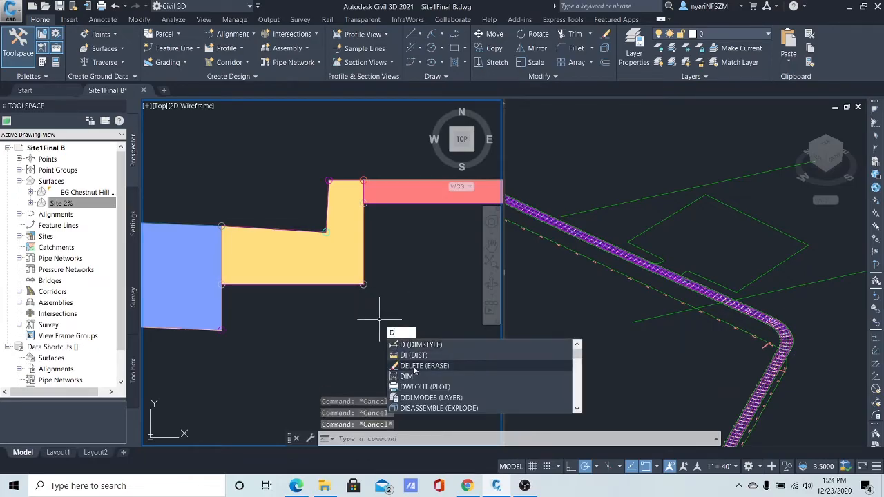
left_click(415, 357)
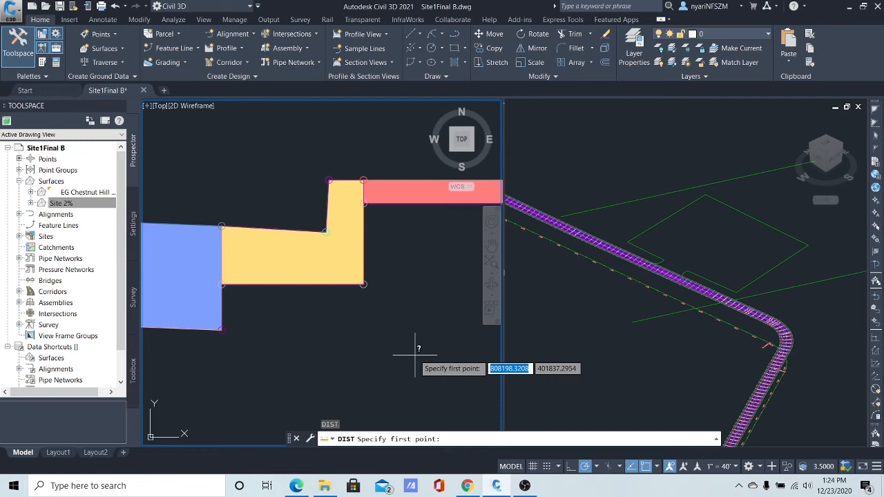
left_click(326, 232)
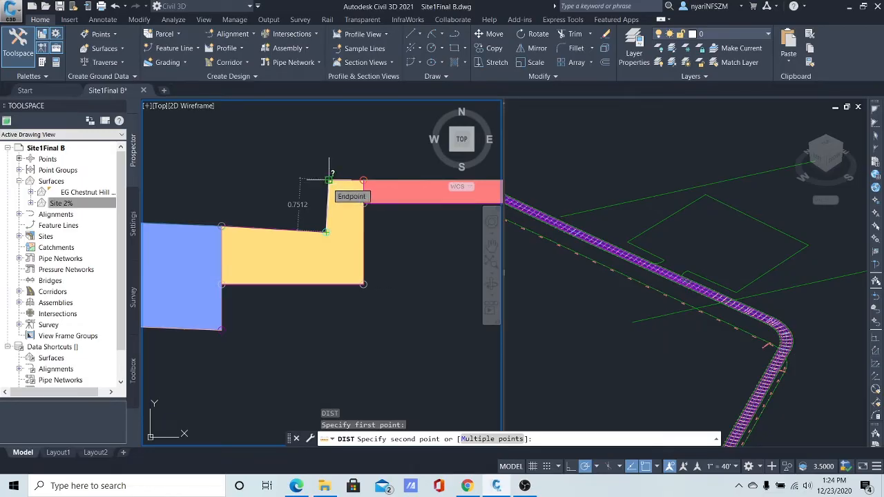
left_click(329, 181)
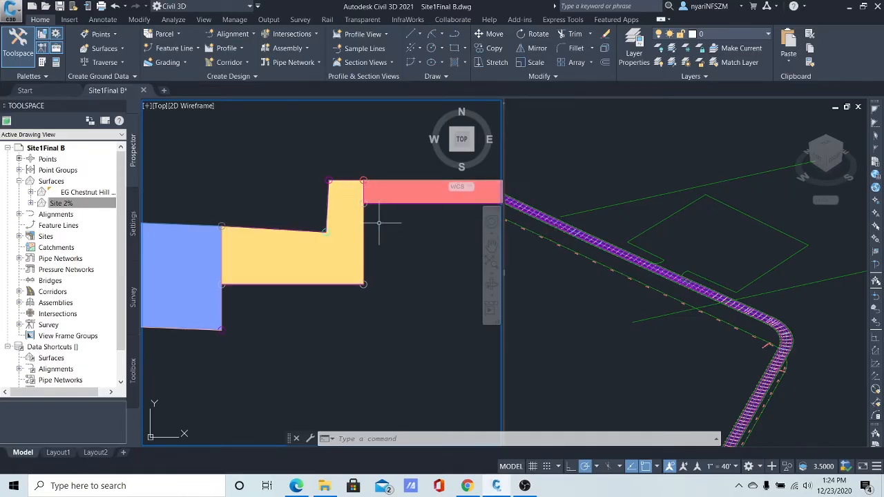
key("Escape")
key("Escape")
key("Escape")
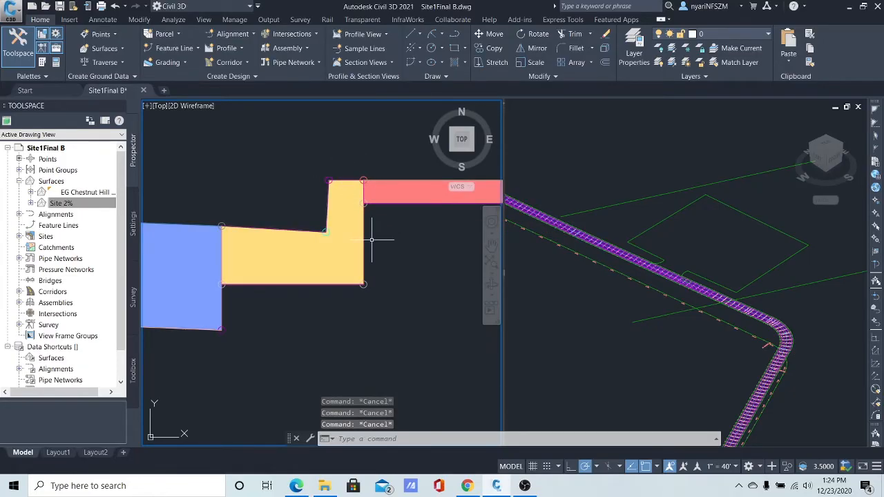
Step: Offset the site feature line beside the road by 1.5 toward the inside of the site, with an elevation difference of .09
scroll(360, 269, "down", 15)
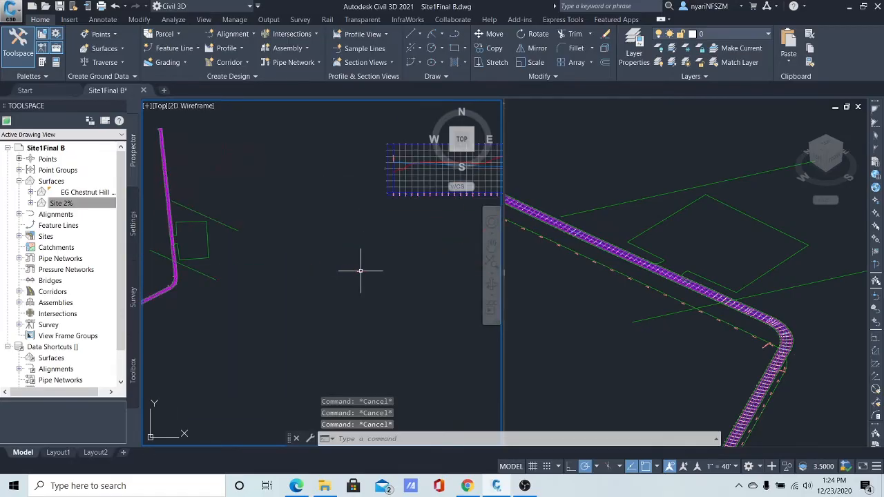
scroll(287, 273, "up", 5)
scroll(286, 273, "up", 8)
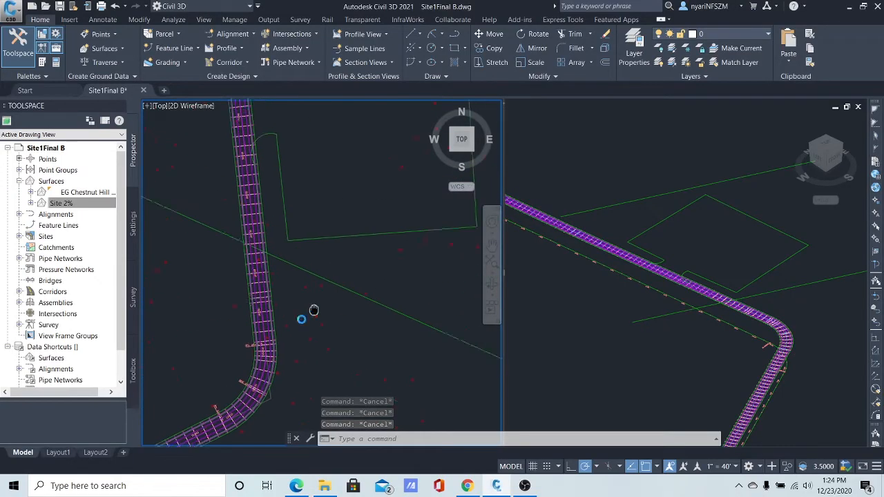
middle_click_drag(295, 221, 373, 385)
middle_click_drag(300, 243, 438, 406)
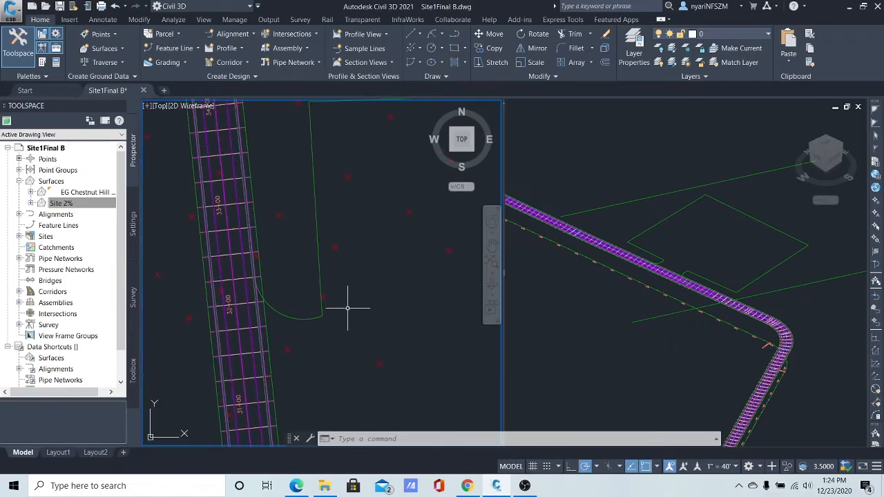
left_click(317, 232)
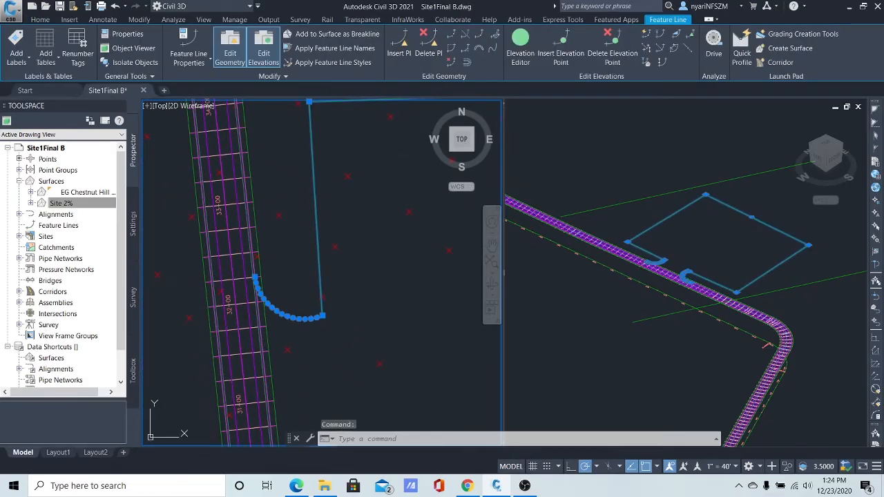
left_click(468, 62)
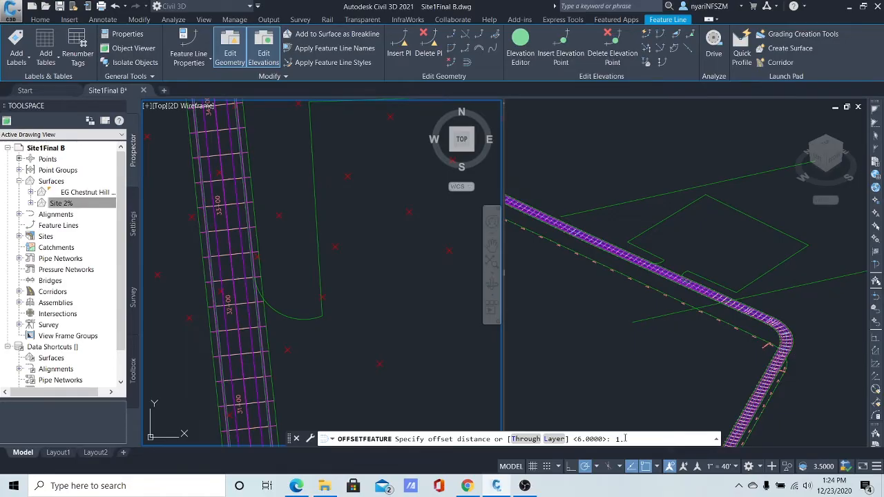
key("Return")
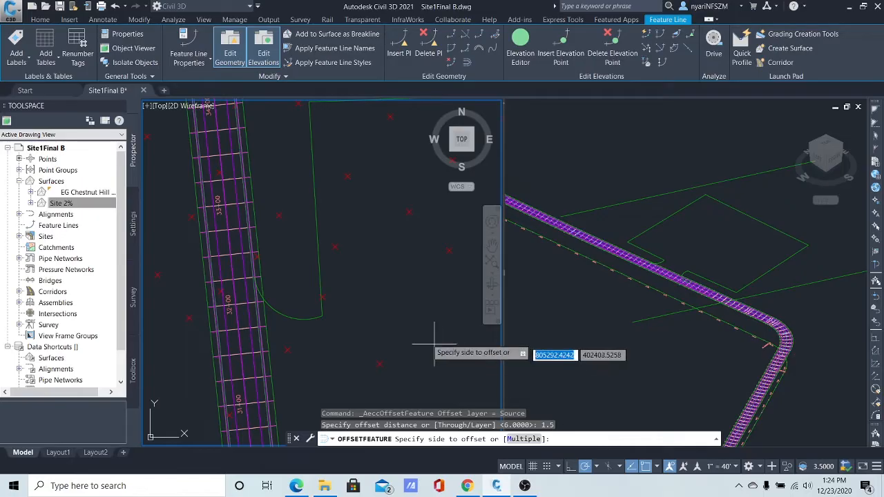
left_click(341, 262)
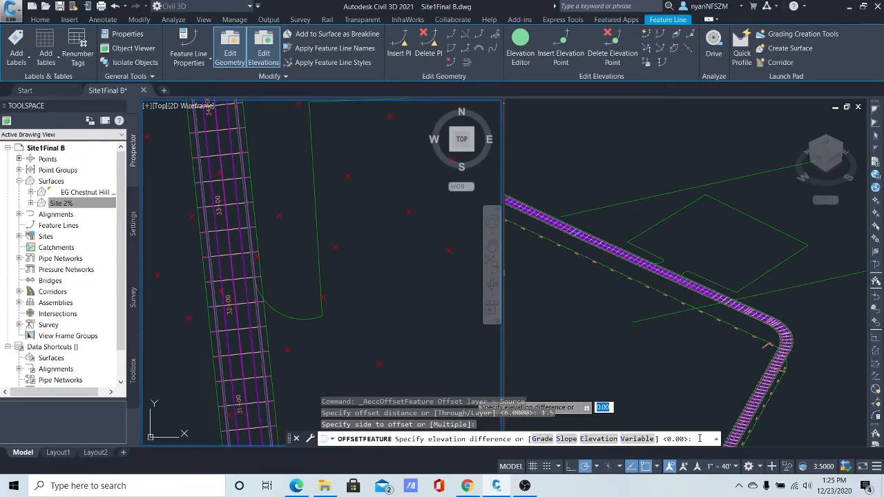
key("BackSpace")
key("Return")
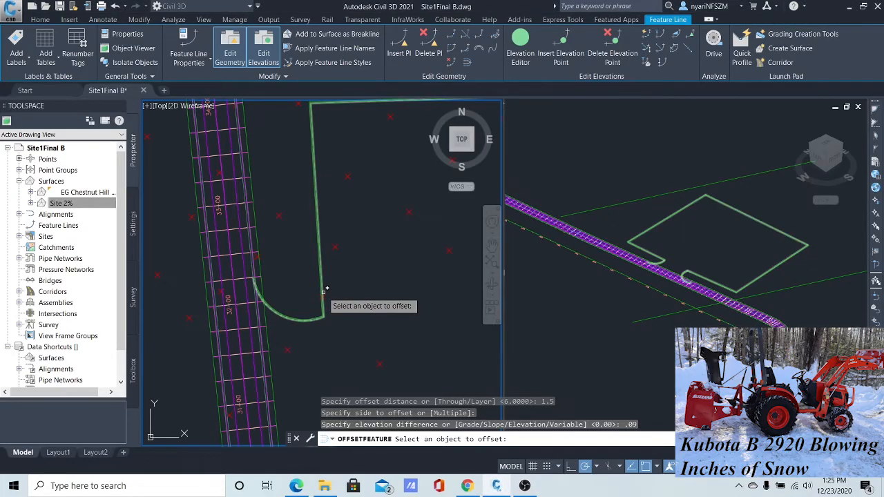
scroll(323, 292, "up", 5)
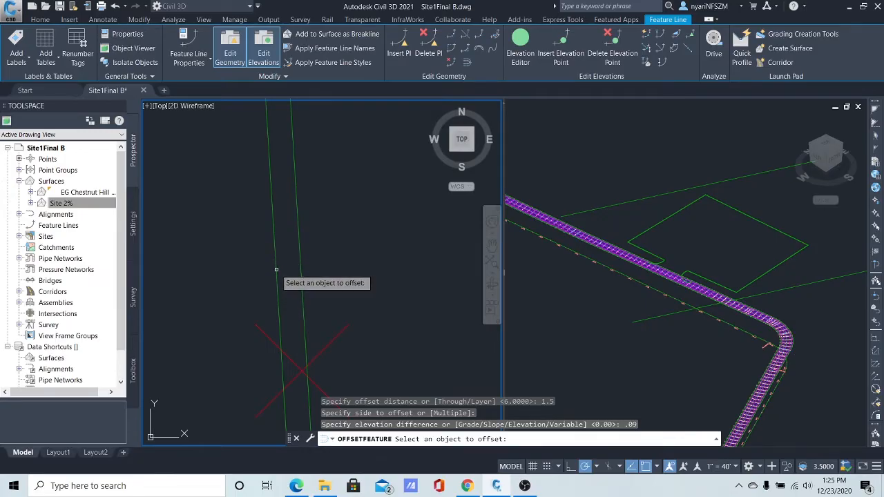
scroll(338, 285, "down", 2)
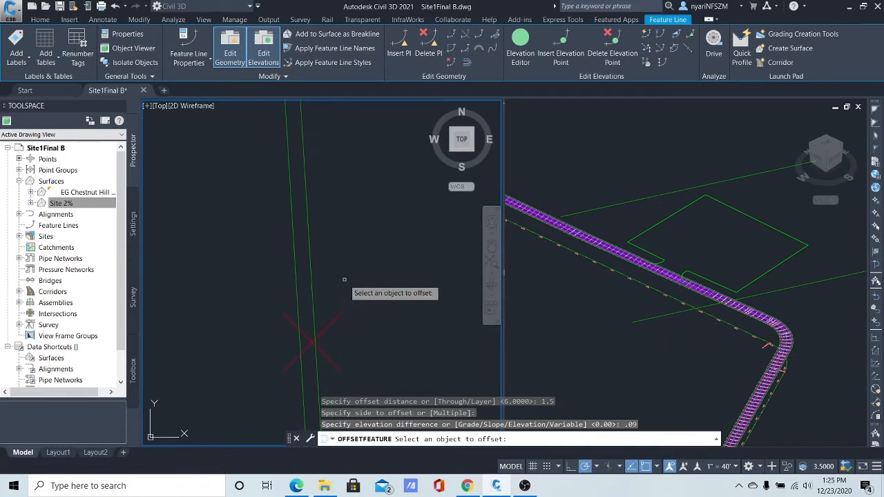
scroll(344, 280, "up", 2)
key("Escape")
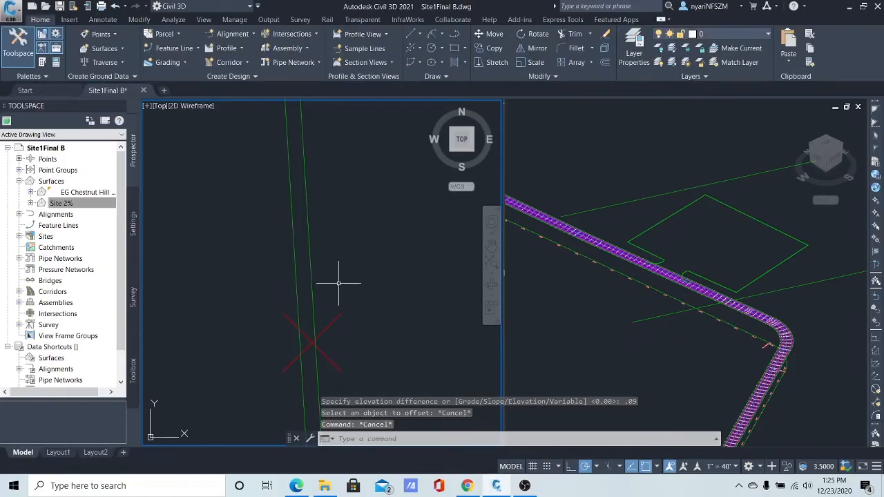
Step: Examine the curb face on the road assembly's curb and gutter, from the gutter flowline to the top of the curb
left_click(294, 275)
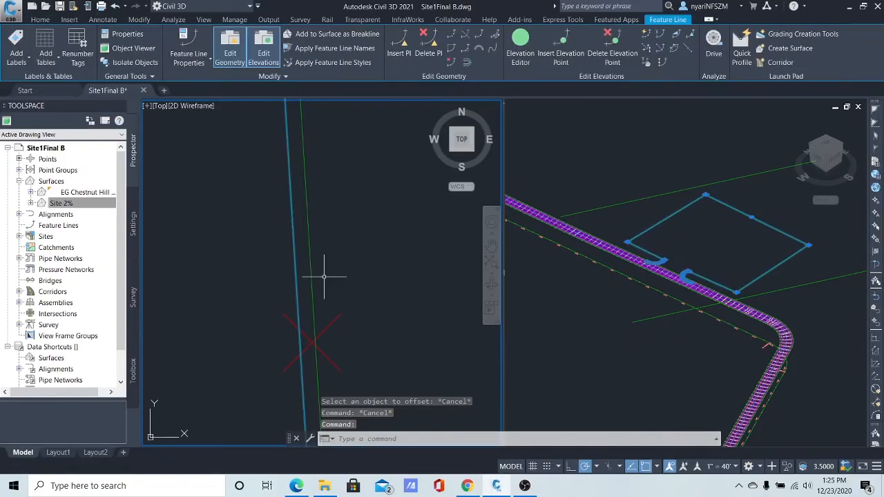
scroll(322, 268, "down", 3)
scroll(387, 294, "down", 4)
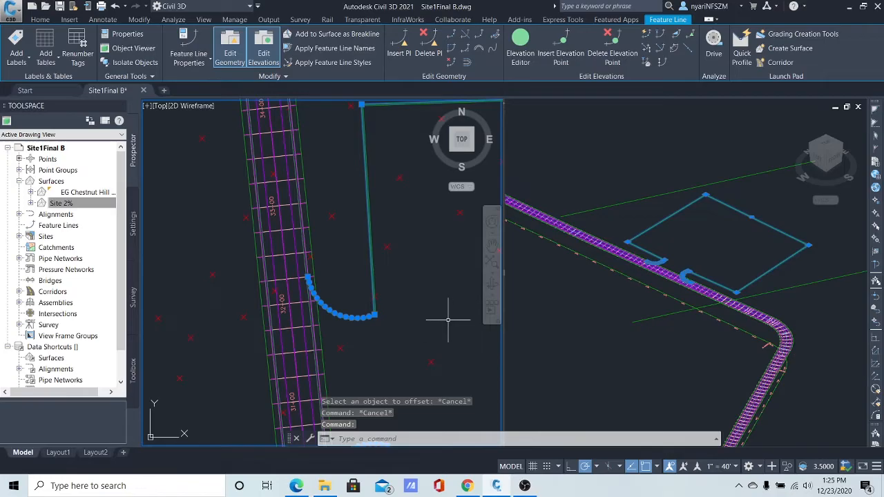
scroll(440, 316, "up", 6)
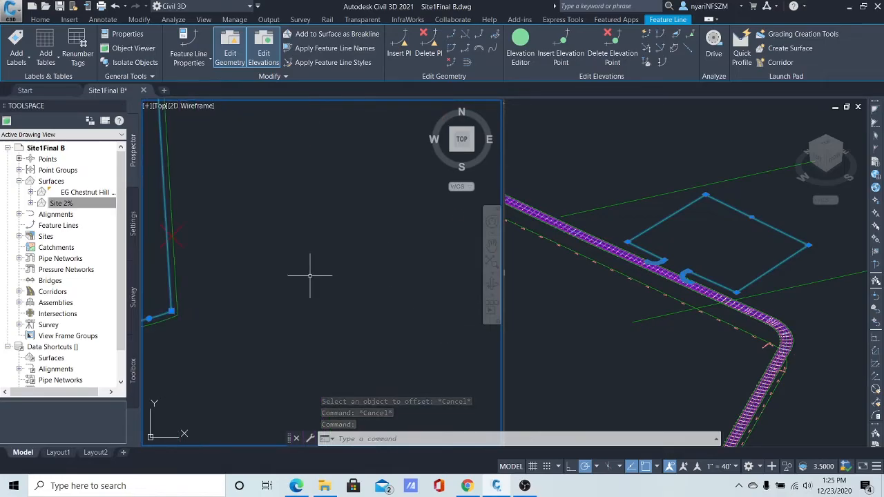
middle_click_drag(309, 275, 377, 316)
scroll(290, 273, "up", 3)
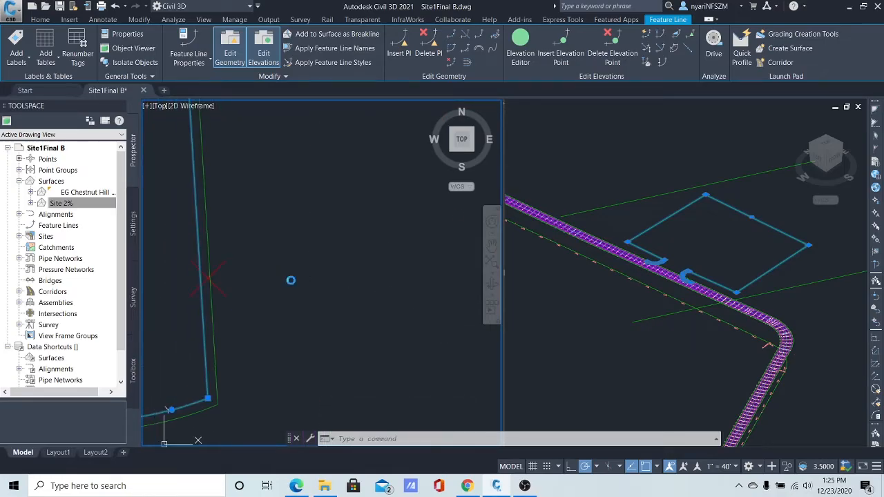
scroll(335, 280, "down", 4)
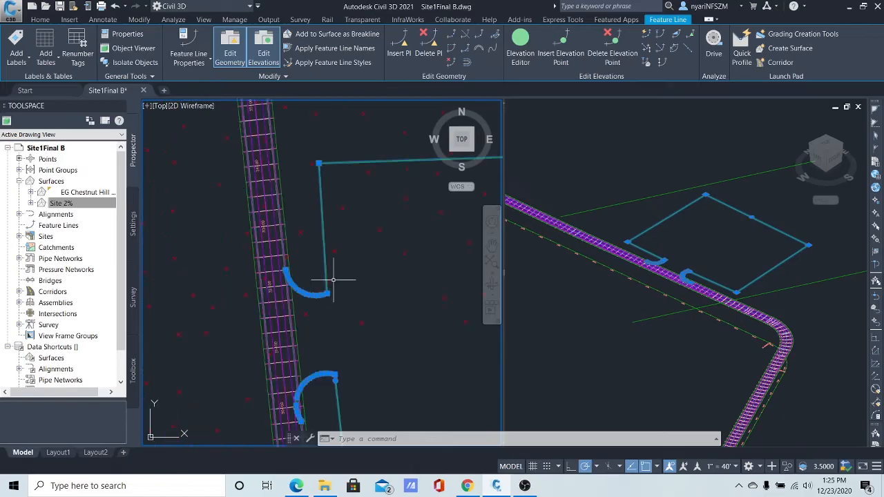
scroll(392, 308, "down", 4)
middle_click_drag(422, 318, 177, 334)
scroll(385, 313, "up", 2)
scroll(385, 313, "up", 7)
scroll(265, 324, "up", 7)
scroll(317, 316, "up", 4)
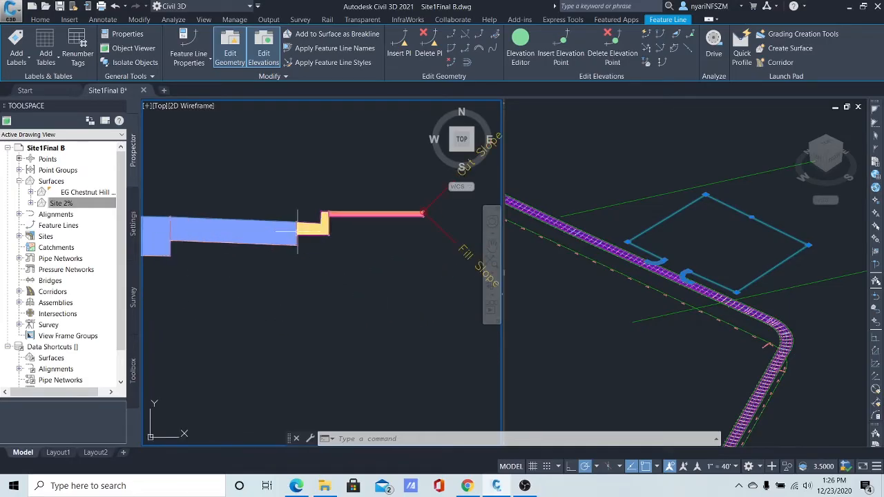
scroll(339, 245, "up", 4)
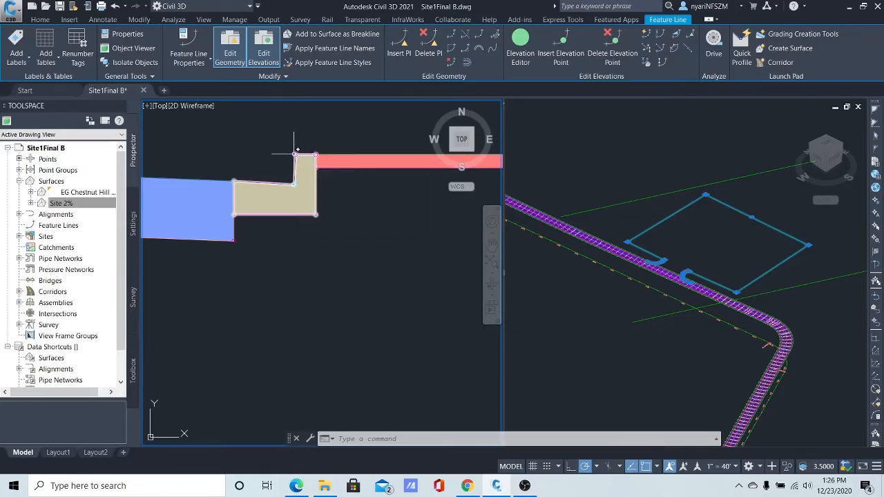
scroll(306, 233, "down", 5)
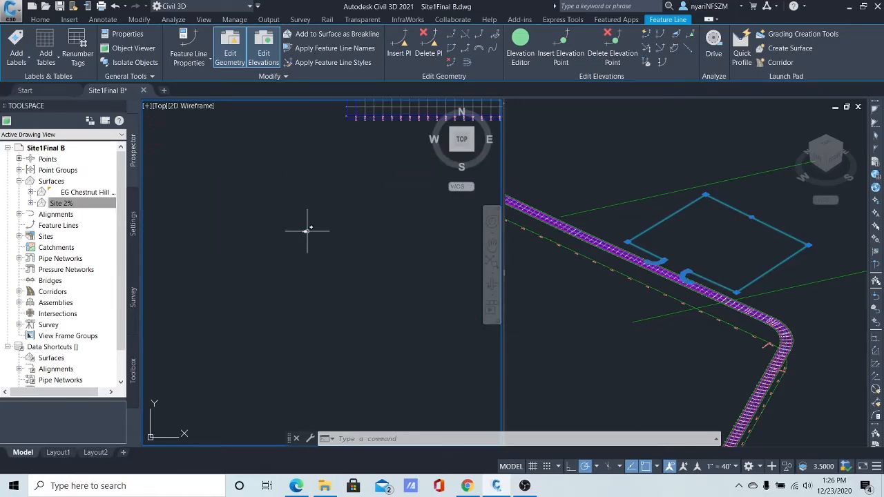
Step: Offset the site's original feature line by .047 toward the outside of the site, with an elevation difference of 0.75
scroll(227, 240, "up", 8)
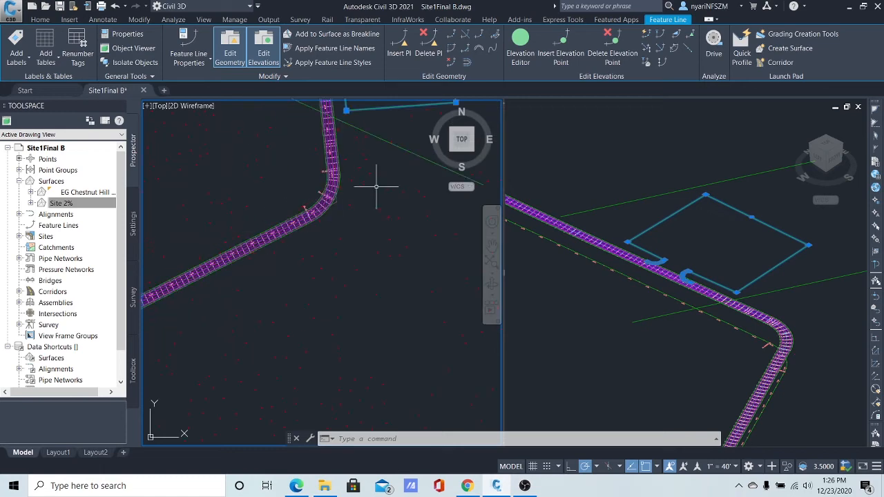
middle_click_drag(376, 187, 282, 339)
scroll(299, 196, "up", 2)
middle_click_drag(306, 249, 327, 349)
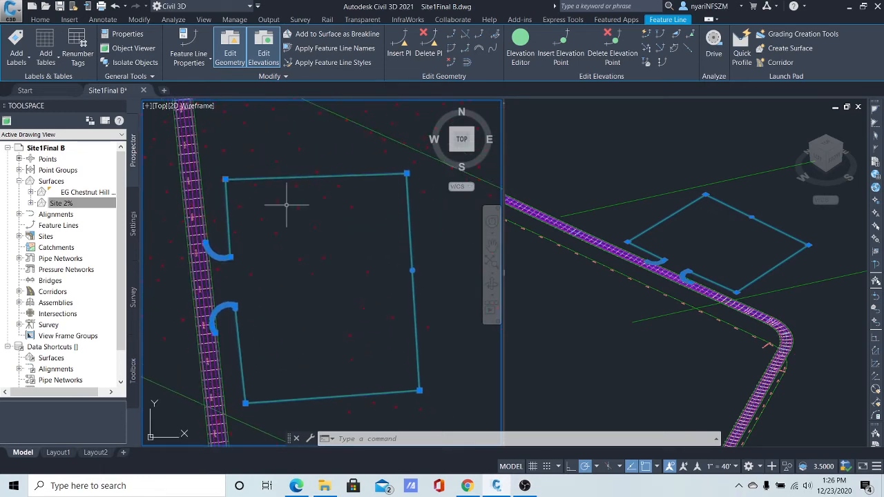
scroll(288, 204, "up", 4)
key("Escape")
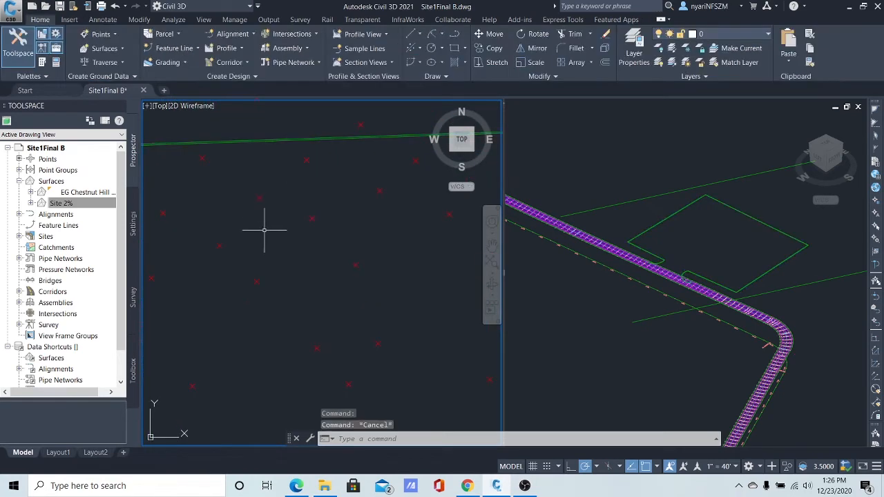
scroll(265, 230, "down", 2)
scroll(252, 247, "up", 3)
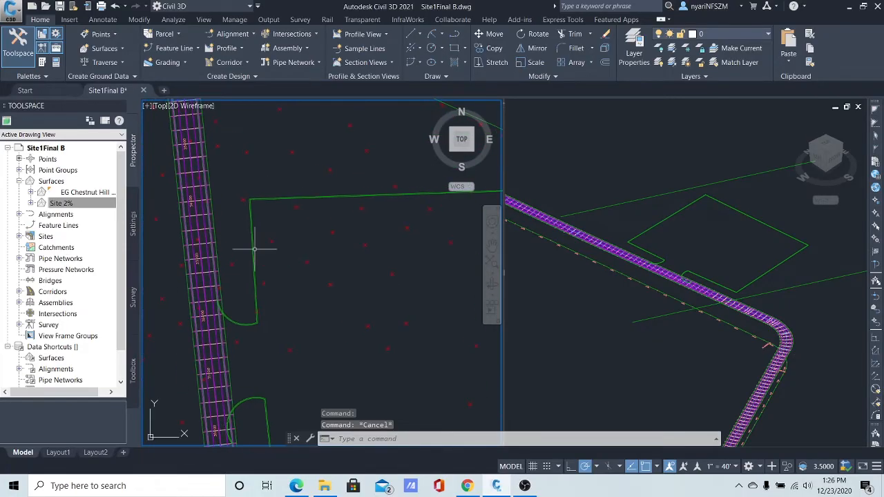
scroll(239, 241, "up", 2)
scroll(240, 241, "up", 2)
scroll(292, 244, "up", 3)
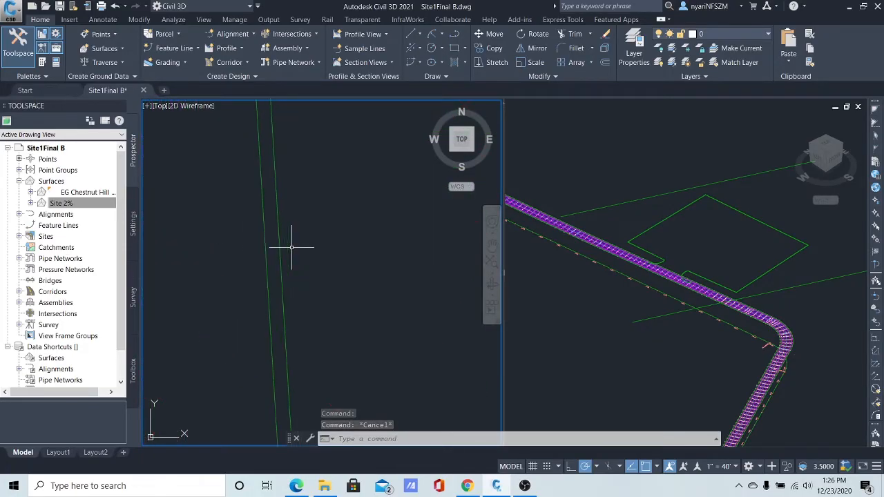
left_click(262, 221)
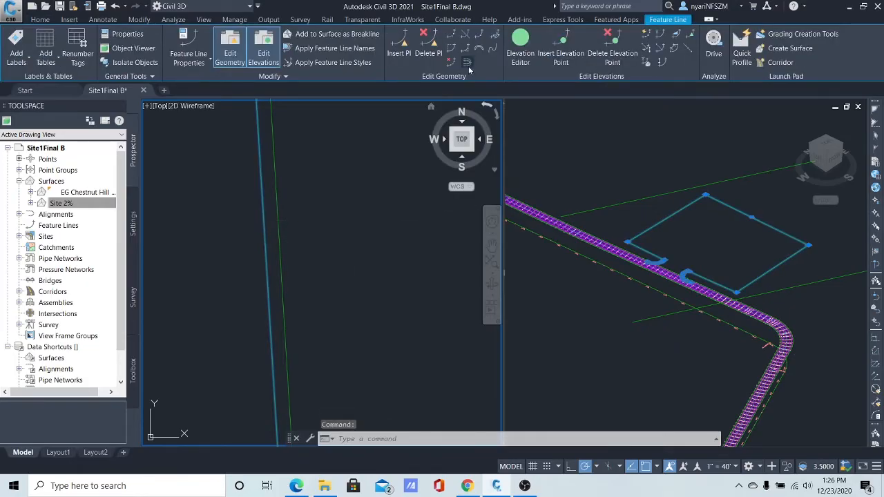
left_click(467, 64)
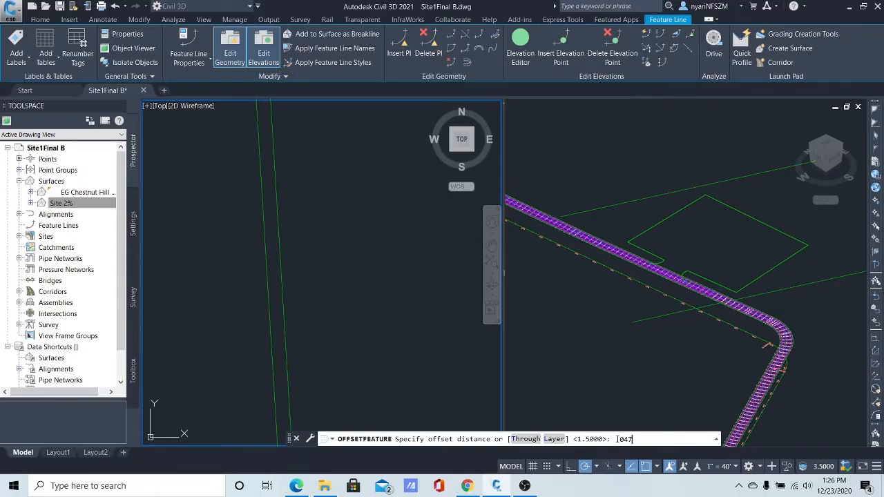
key("Return")
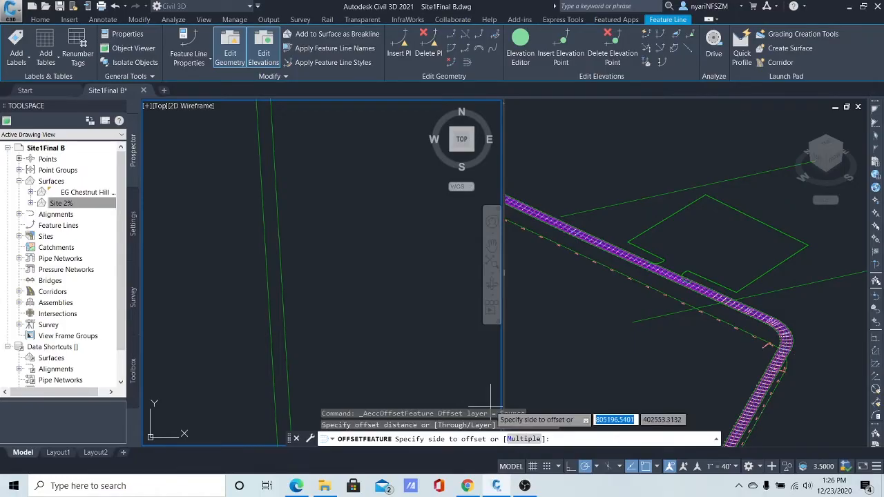
left_click(244, 304)
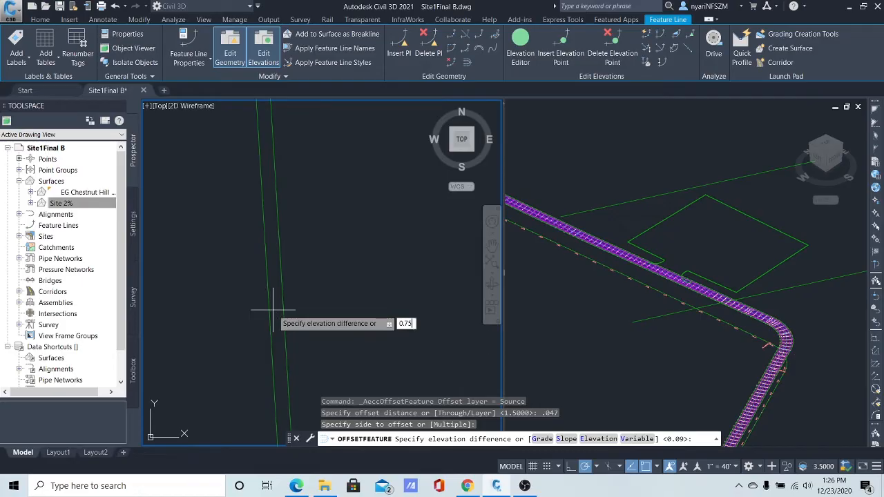
key("Return")
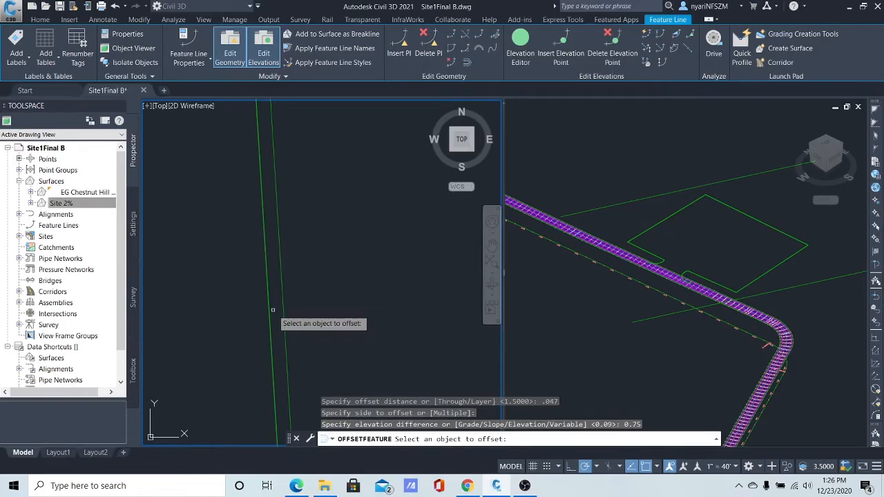
scroll(268, 300, "up", 6)
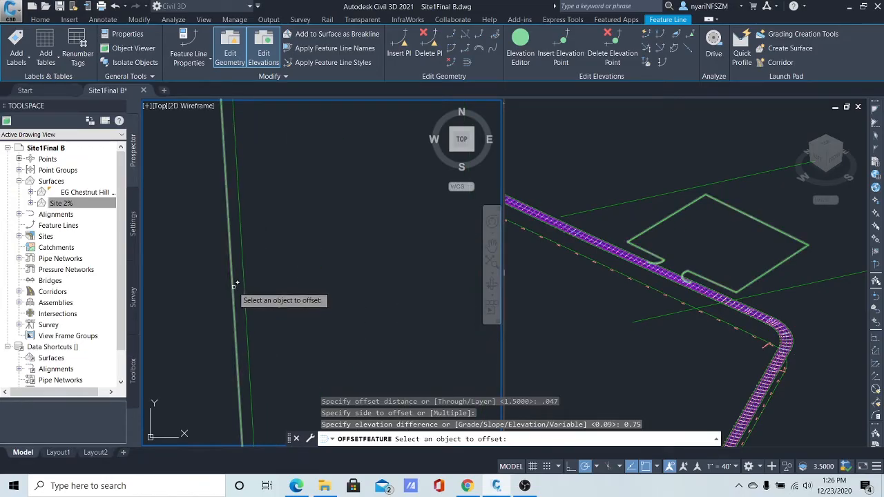
key("Escape")
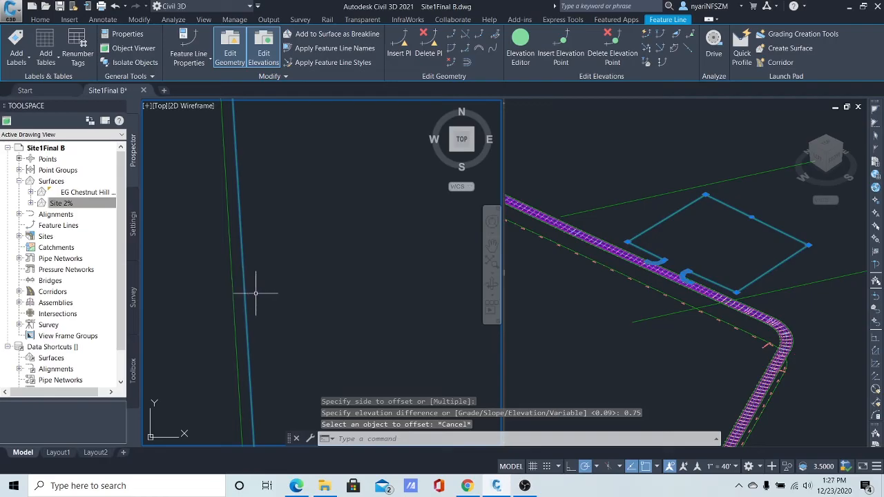
Step: Examine the top of the curb on the road assembly's curb and gutter, from the curb face to the back of curb
middle_click_drag(302, 292, 342, 283)
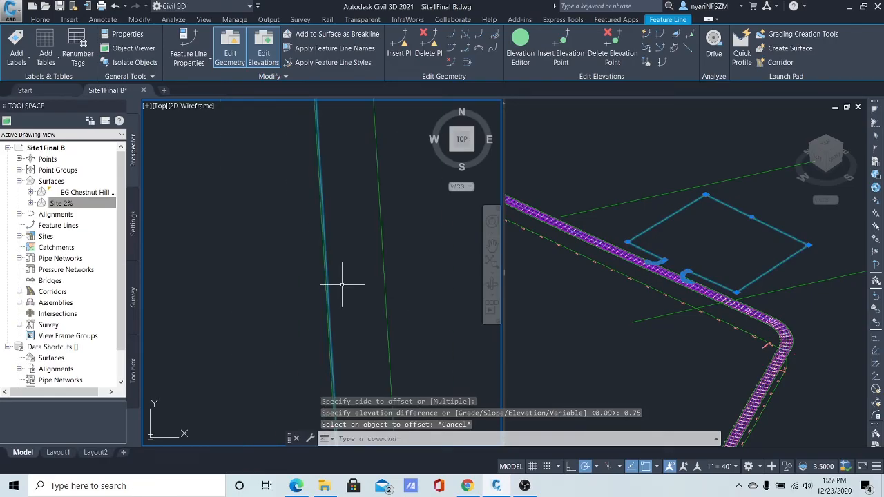
scroll(343, 285, "down", 3)
scroll(415, 325, "down", 2)
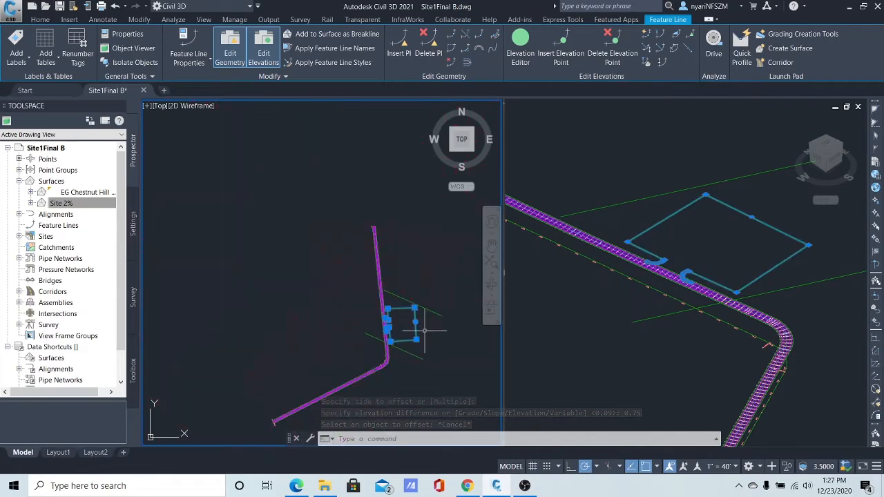
middle_click_drag(424, 334, 206, 296)
scroll(340, 301, "down", 2)
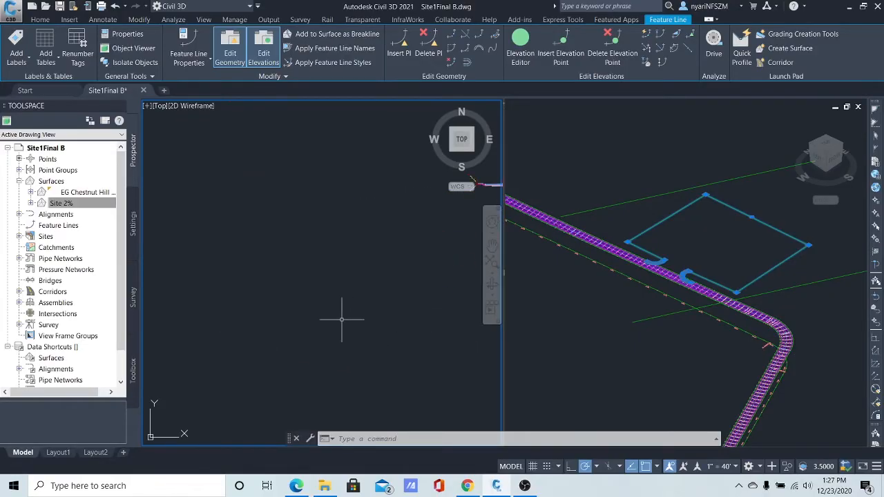
scroll(262, 373, "up", 5)
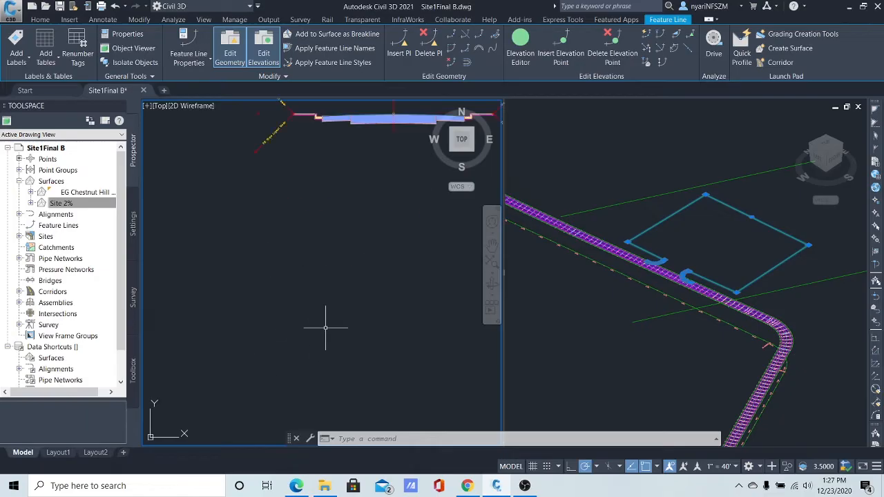
middle_click_drag(358, 303, 276, 428)
scroll(301, 327, "up", 2)
middle_click_drag(375, 291, 317, 380)
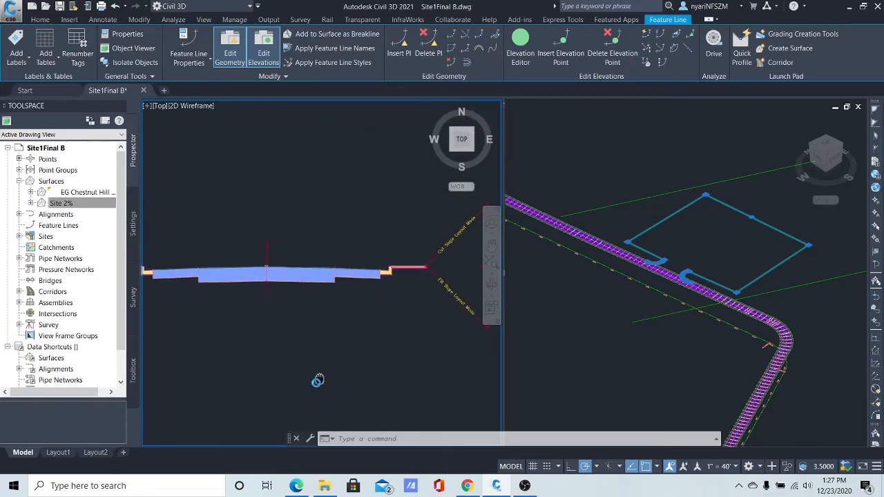
scroll(375, 297, "up", 5)
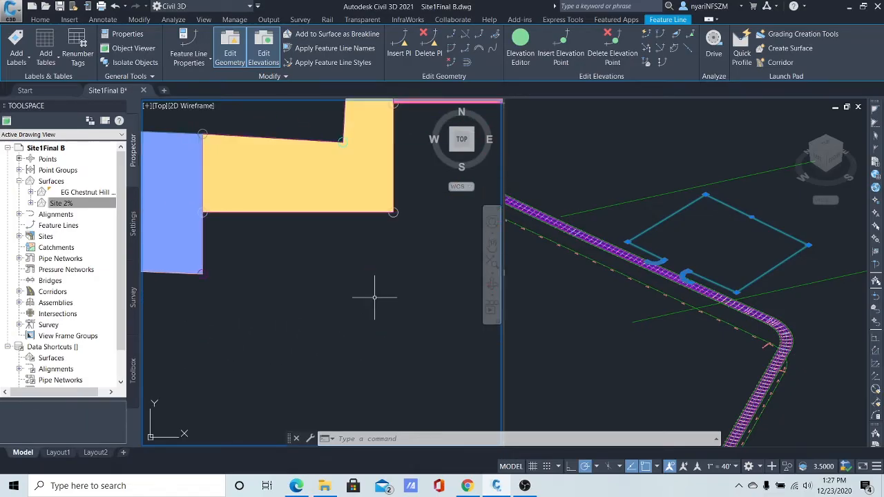
mouse_move(374, 298)
middle_mouse_down()
mouse_move(347, 322)
mouse_move(351, 413)
middle_mouse_up()
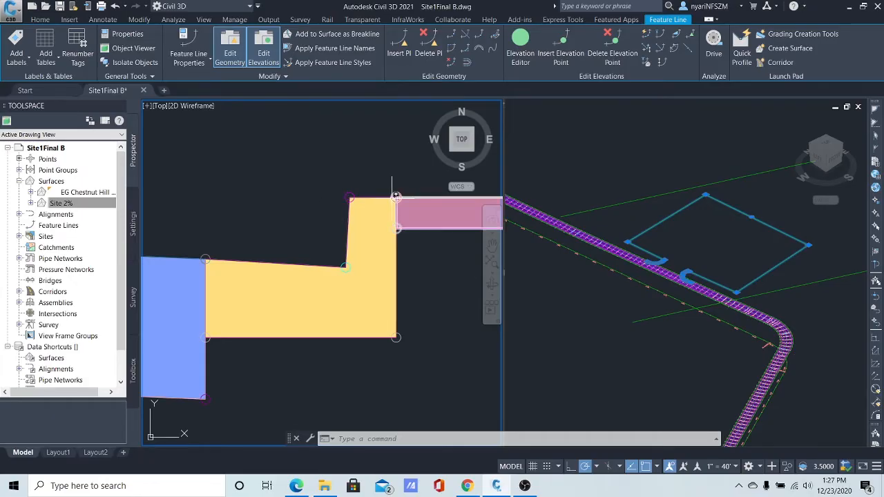
Step: Offset the site's top-of-curb feature line by .5 toward the outside of the site, with an elevation difference of 0
scroll(309, 256, "down", 20)
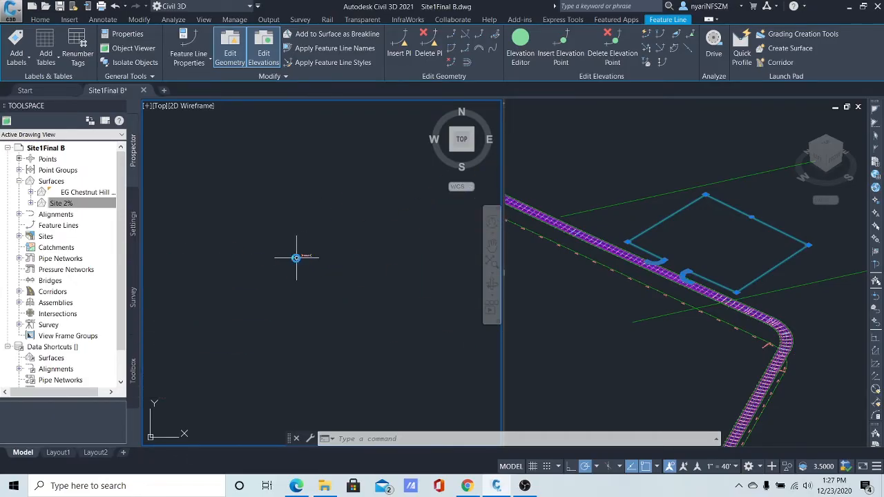
scroll(286, 263, "up", 15)
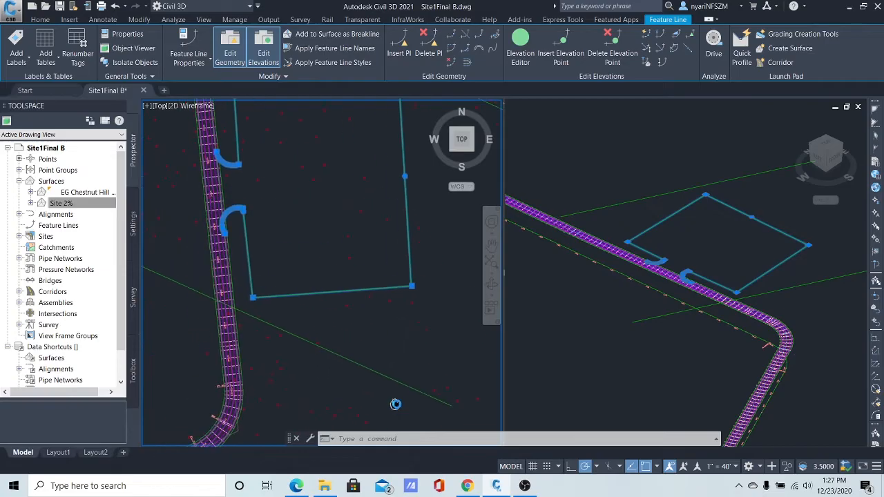
middle_click_drag(343, 240, 357, 371)
key("Escape")
key("Escape")
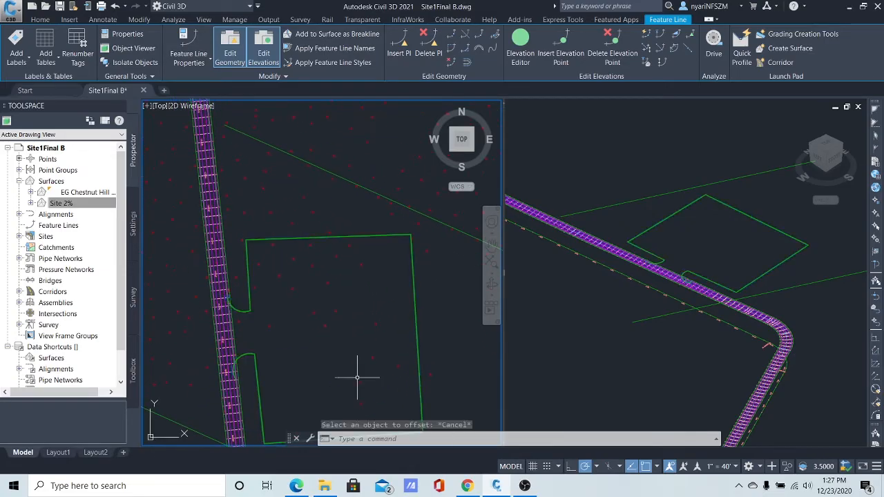
scroll(286, 283, "up", 10)
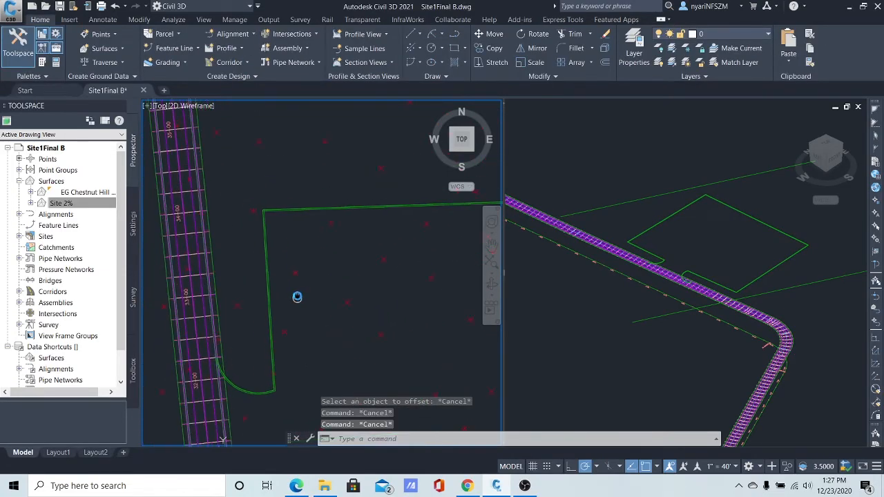
scroll(297, 273, "up", 10)
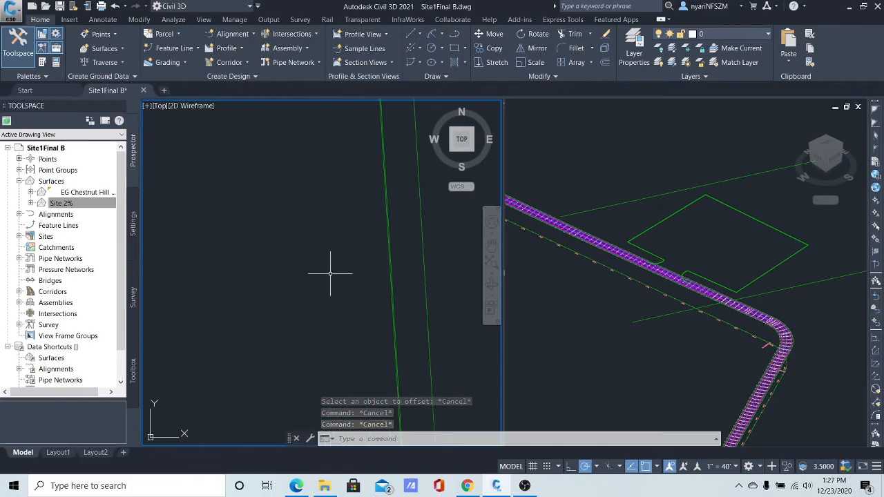
scroll(319, 296, "up", 8)
middle_click_drag(329, 276, 304, 347)
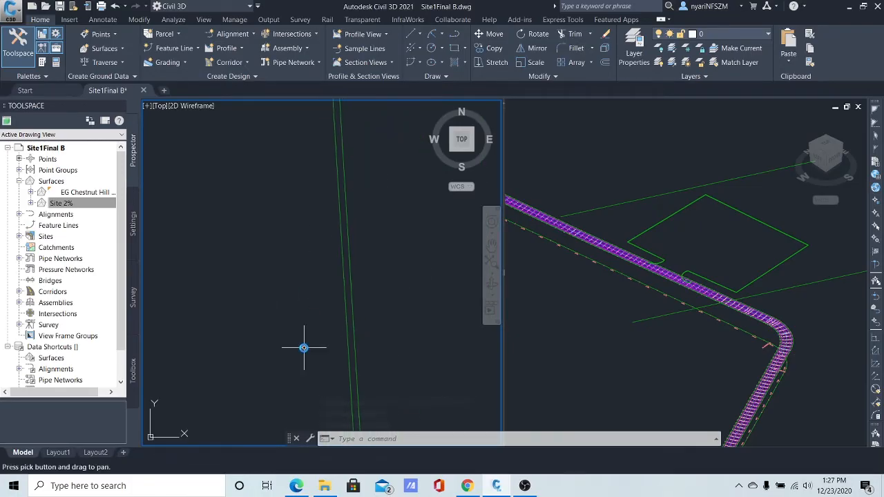
scroll(345, 287, "up", 3)
scroll(345, 287, "up", 2)
scroll(339, 261, "up", 2)
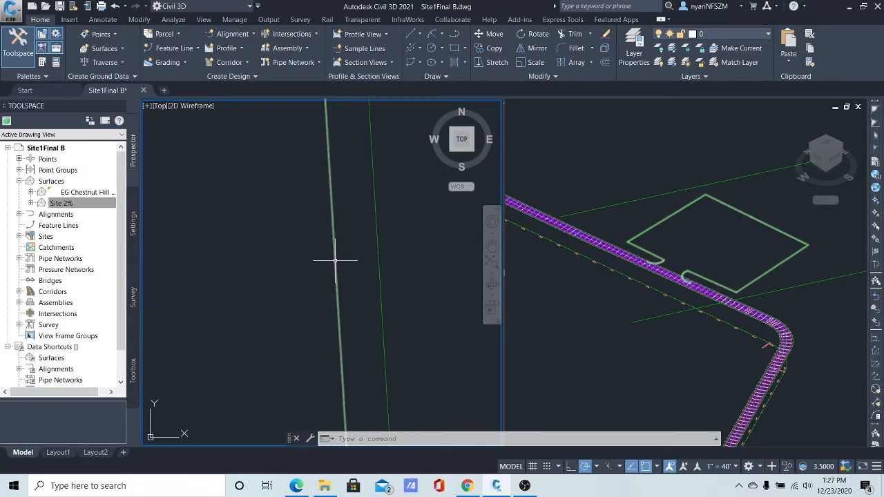
left_click(336, 260)
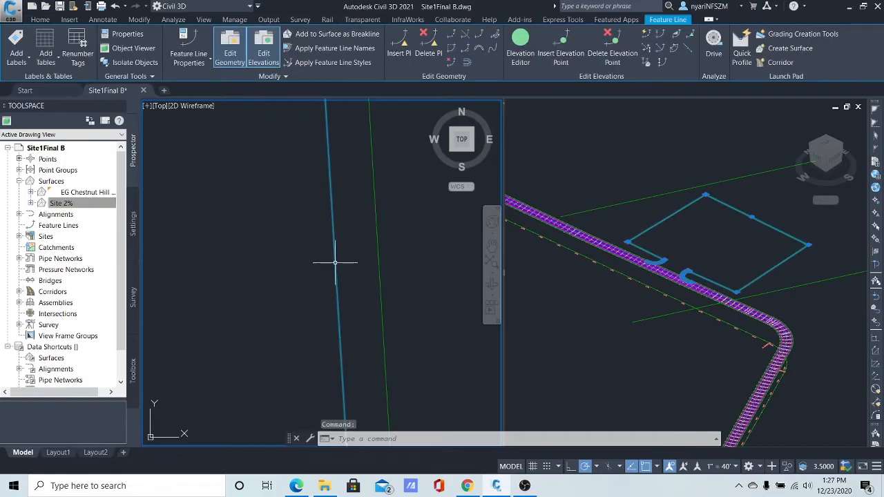
left_click(471, 65)
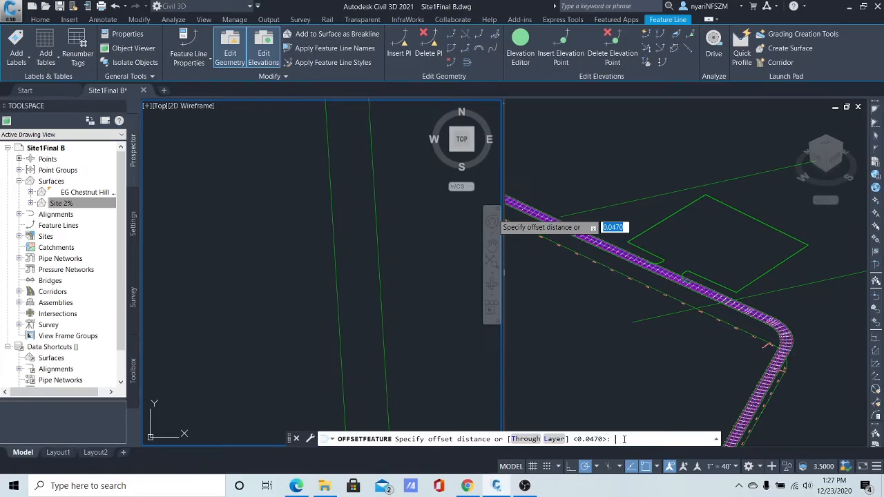
key("BackSpace")
key("Return")
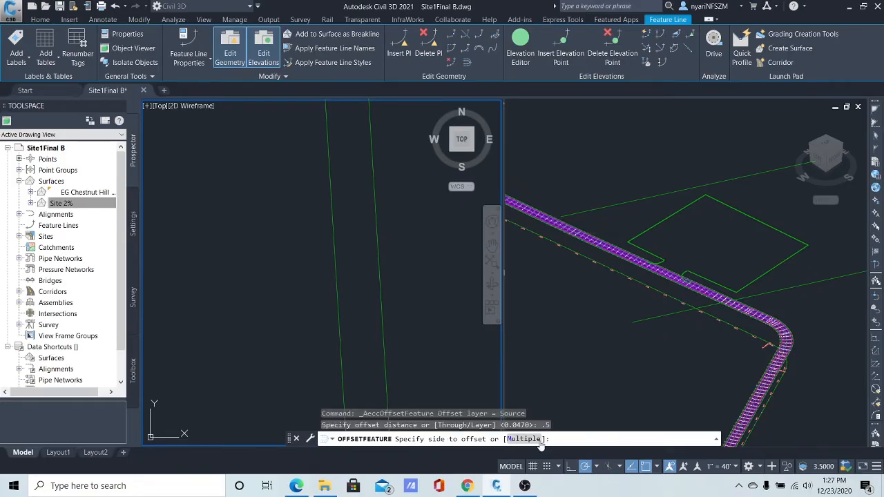
left_click(281, 283)
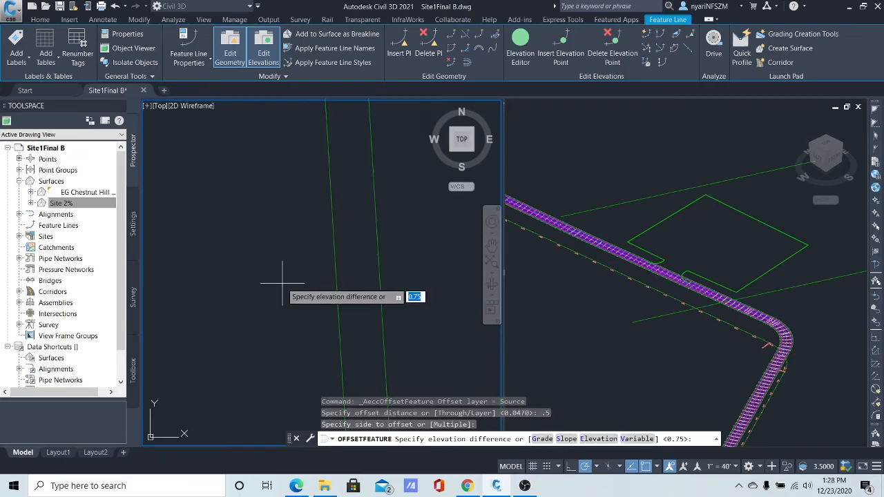
type("0")
key("Return")
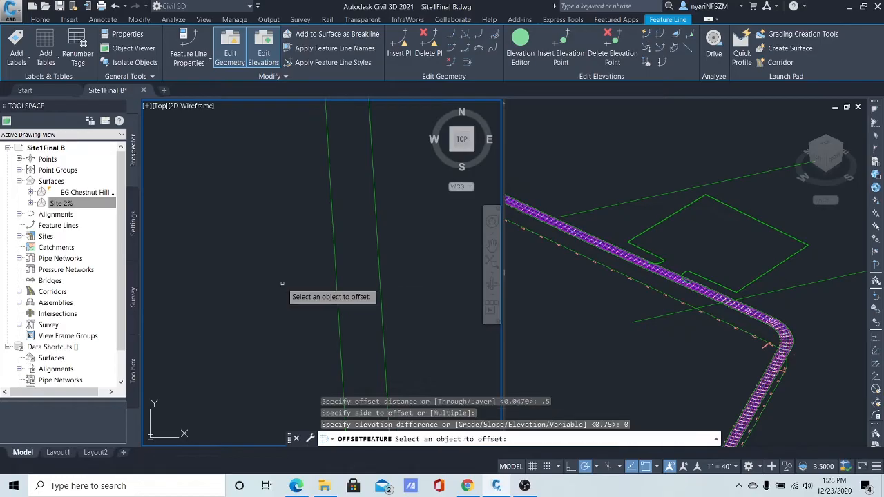
scroll(283, 285, "down", 5)
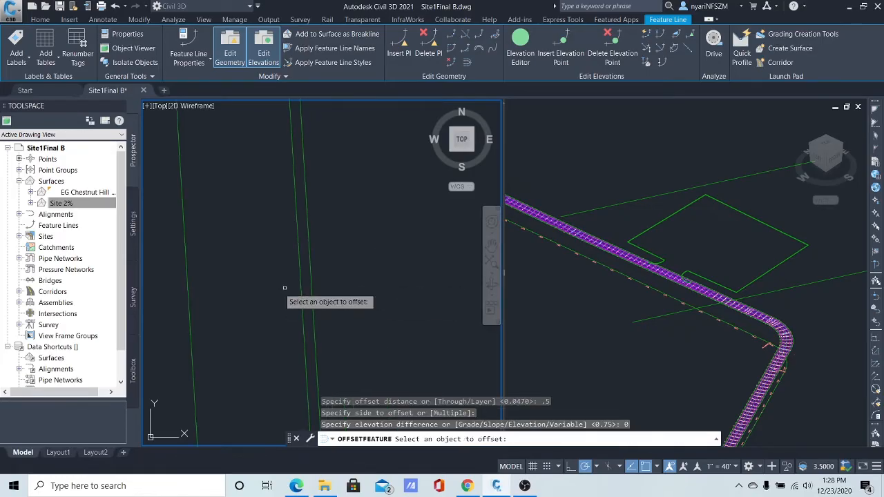
scroll(199, 292, "down", 3)
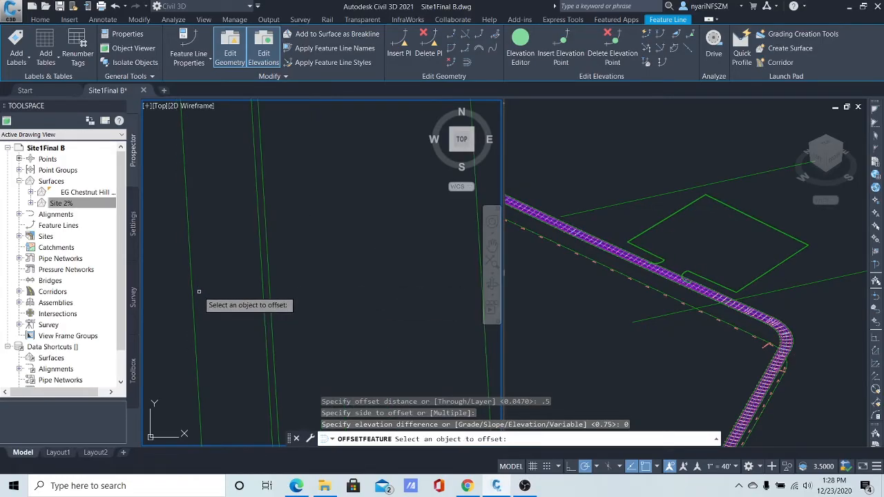
scroll(199, 292, "down", 4)
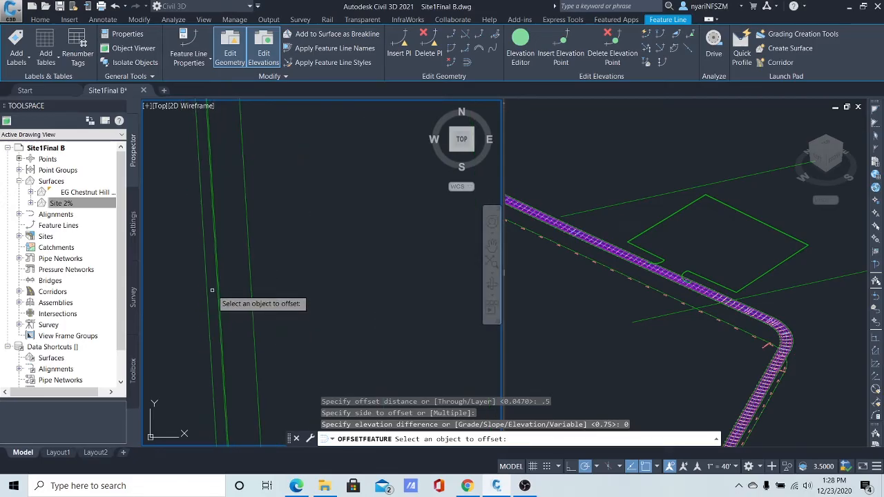
middle_click_drag(185, 304, 291, 314)
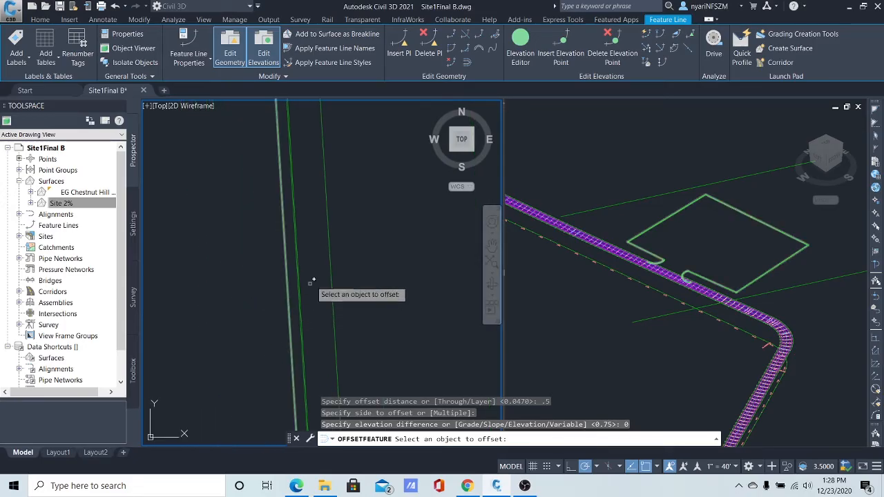
scroll(320, 276, "down", 2)
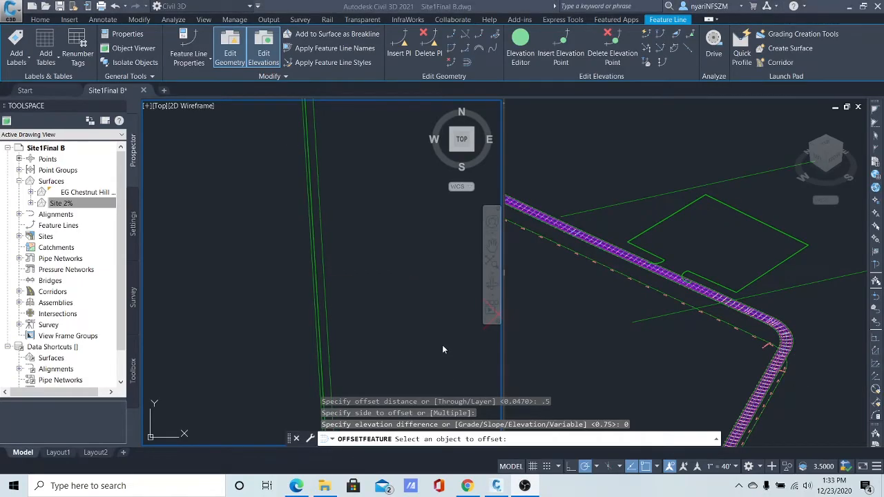
scroll(309, 312, "up", 2)
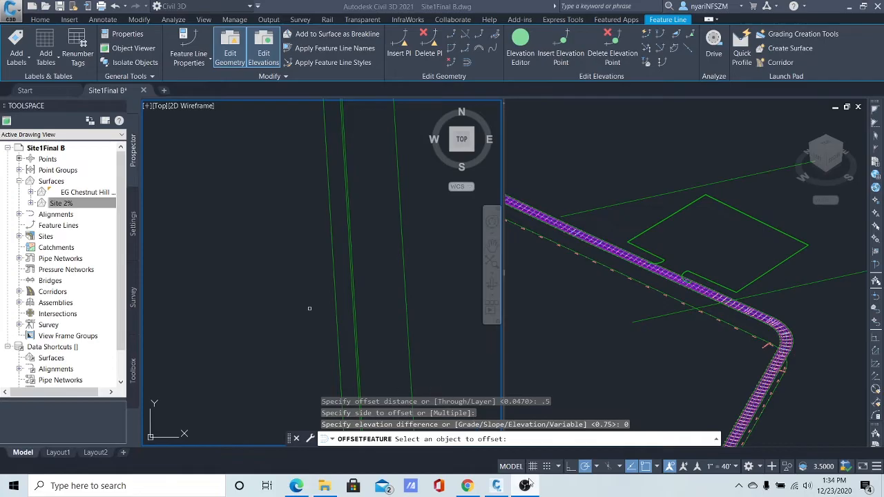
Step: Switch to Google Earth, examine the ground between the parking lot edge and the road, and return to Civil 3D
mouse_move(468, 488)
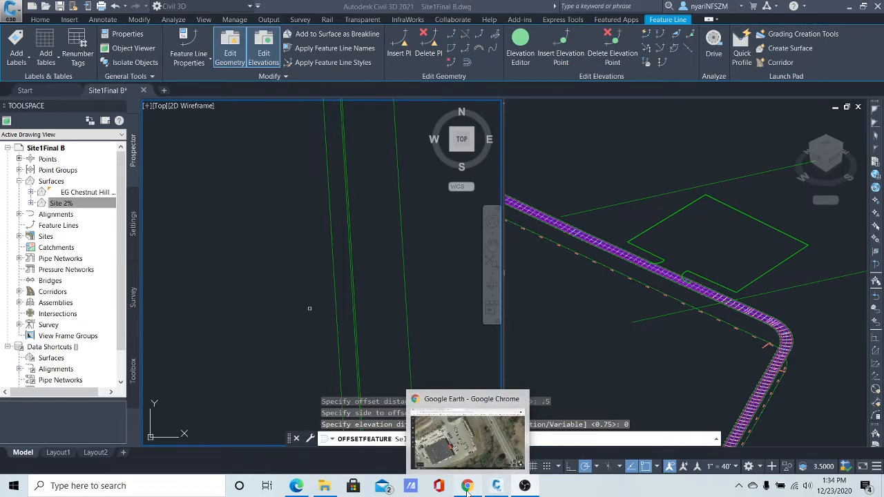
left_click(442, 446)
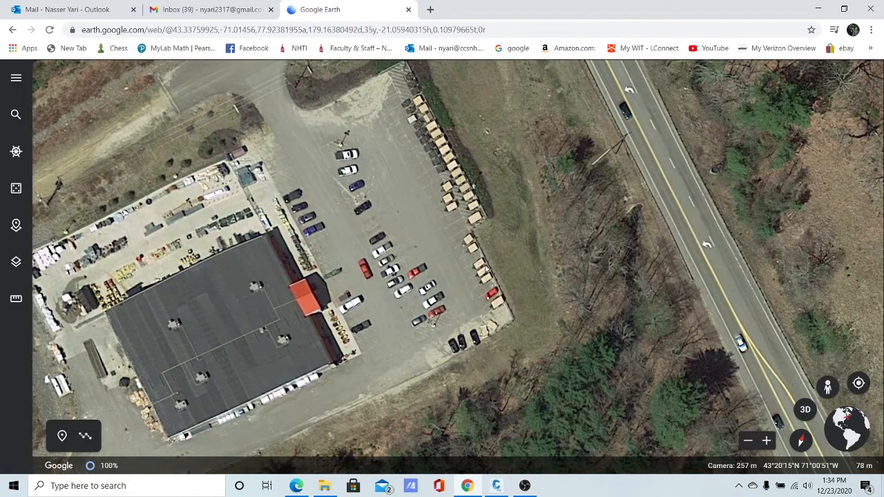
scroll(477, 256, "up", 3)
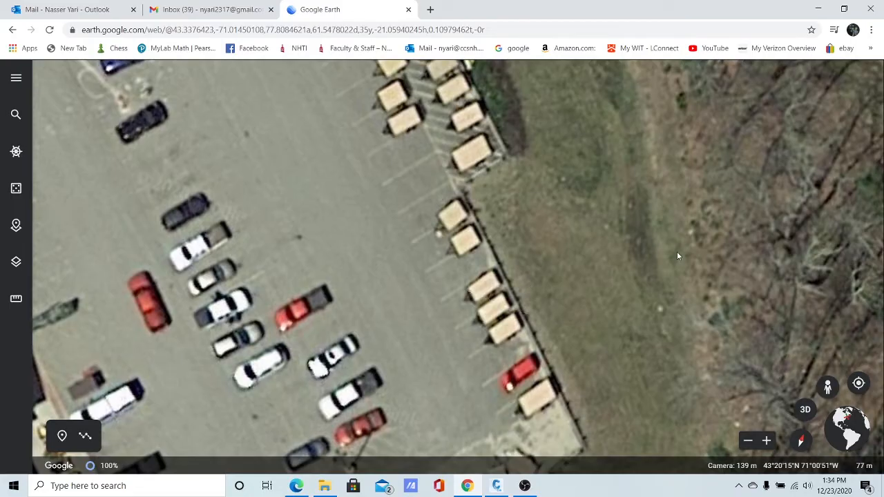
scroll(545, 252, "down", 2)
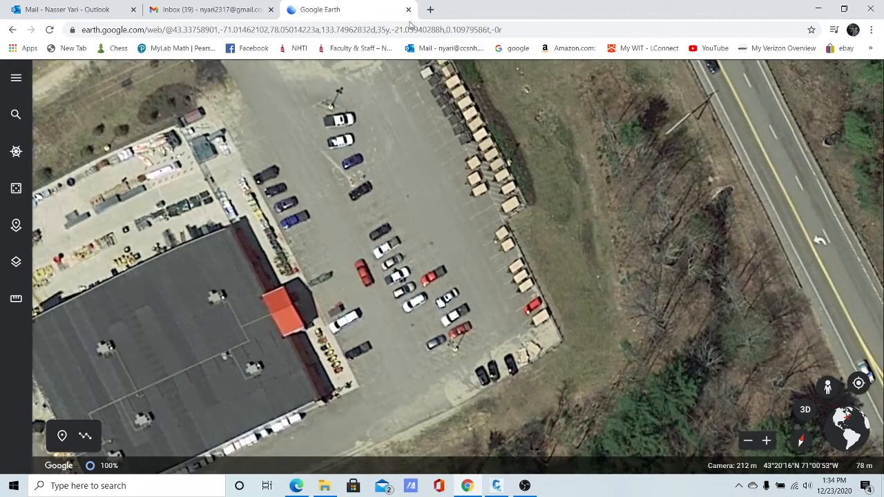
left_click(496, 486)
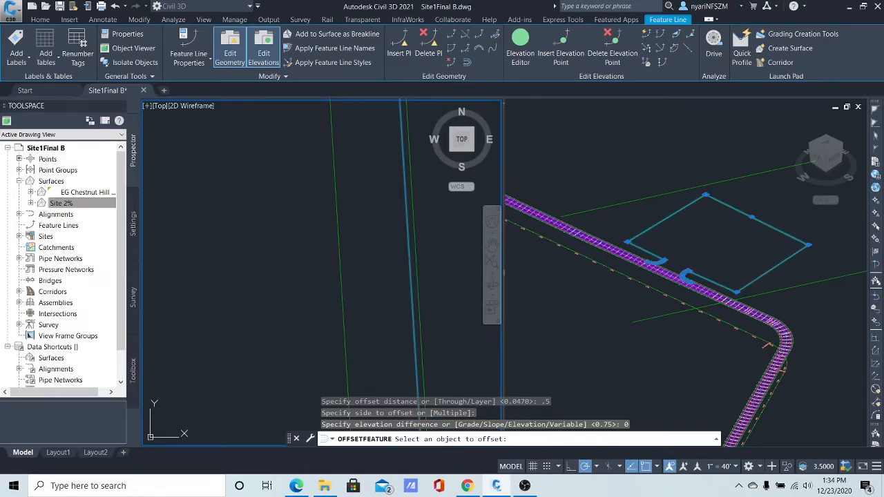
Step: Offset the back-of-curb feature line by 5 toward the outside of the site, using a grade of -2
key("Escape")
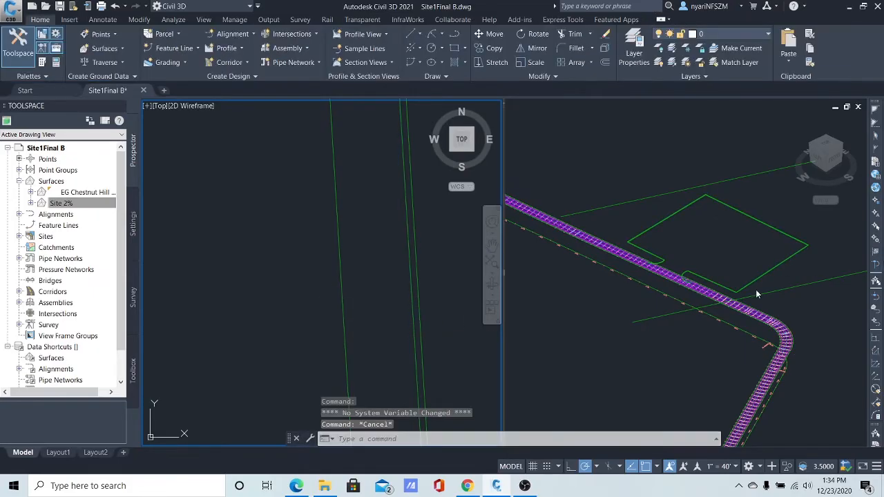
left_click(340, 268)
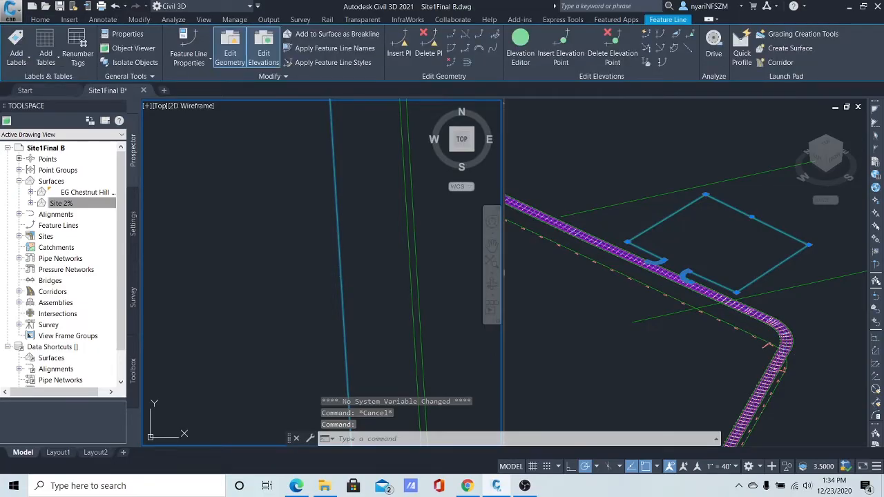
left_click(469, 64)
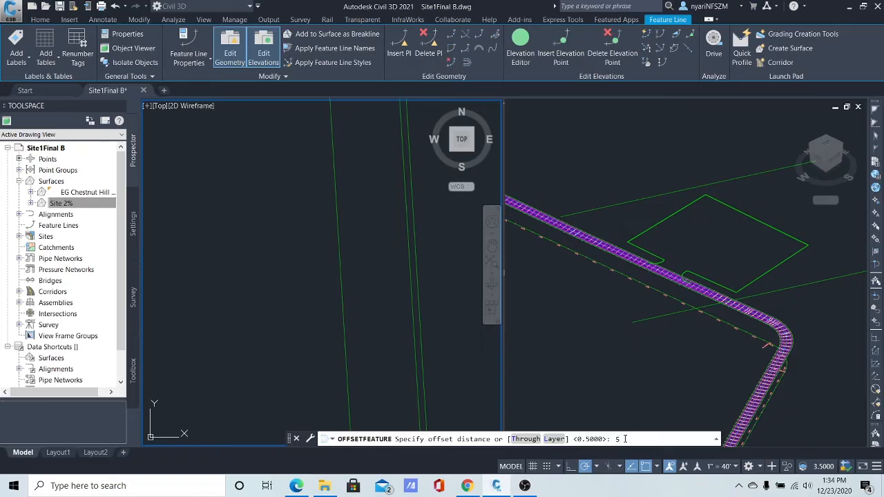
key("Return")
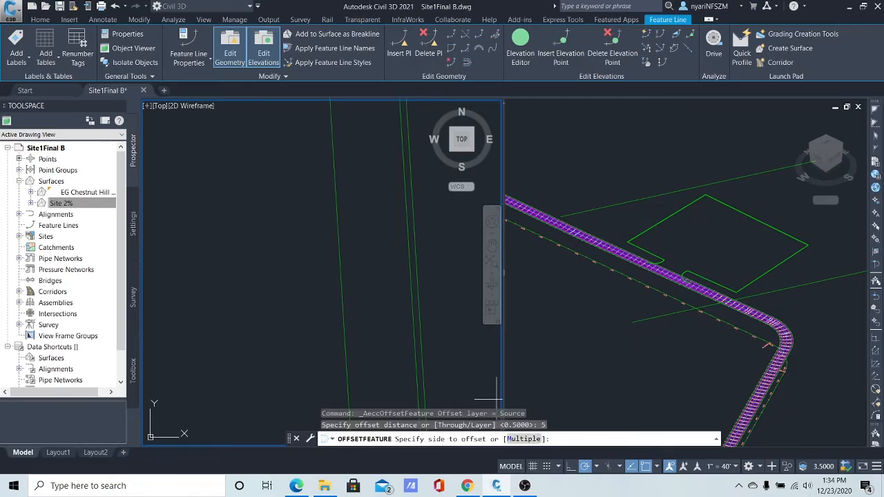
left_click(290, 316)
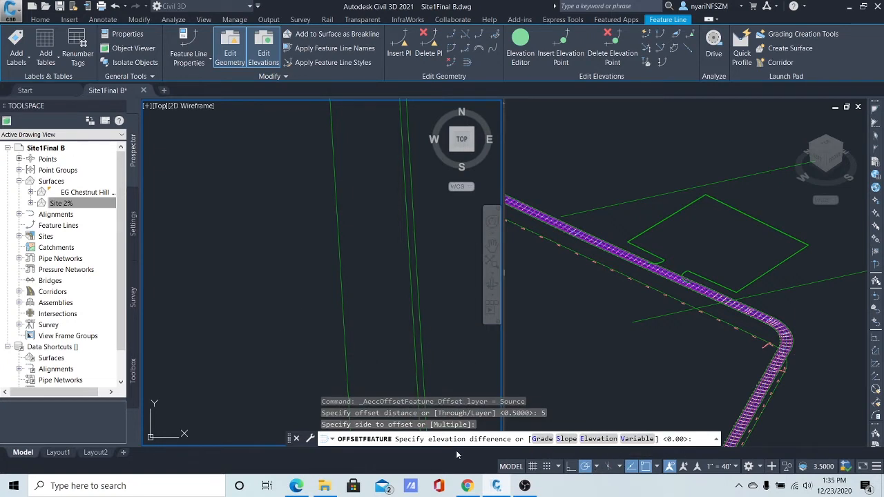
left_click(542, 439)
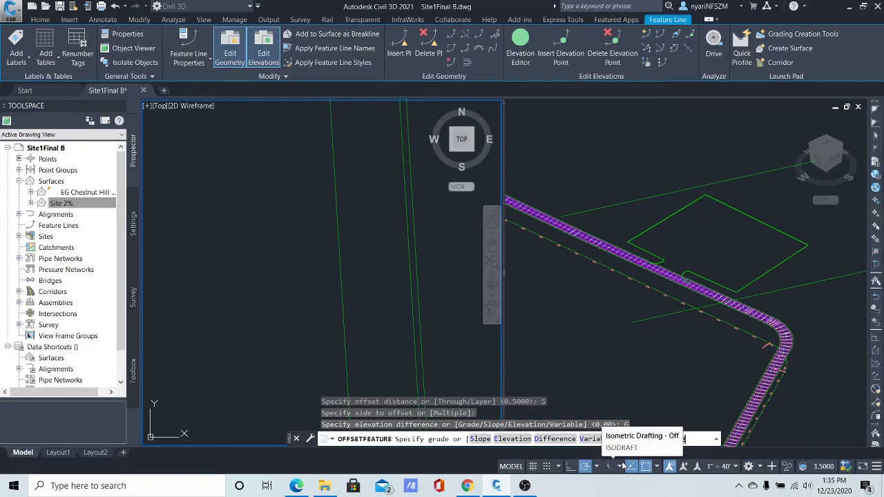
type("-2")
key("Return")
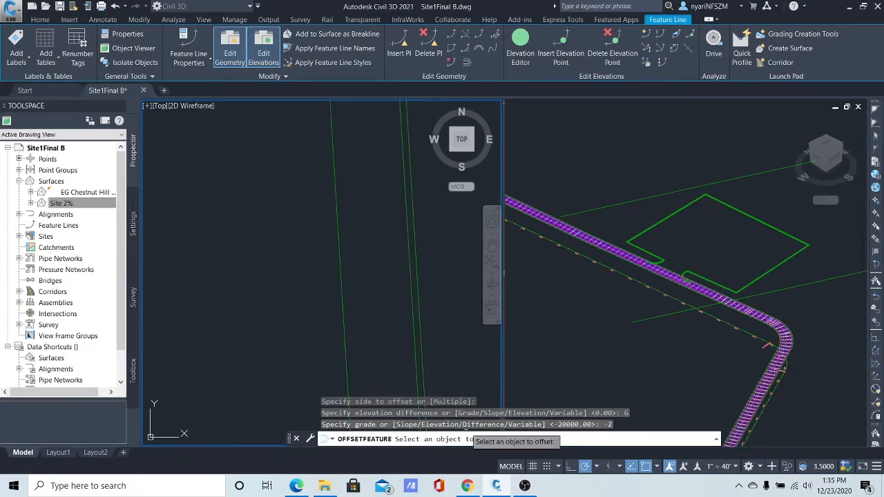
scroll(303, 320, "down", 5)
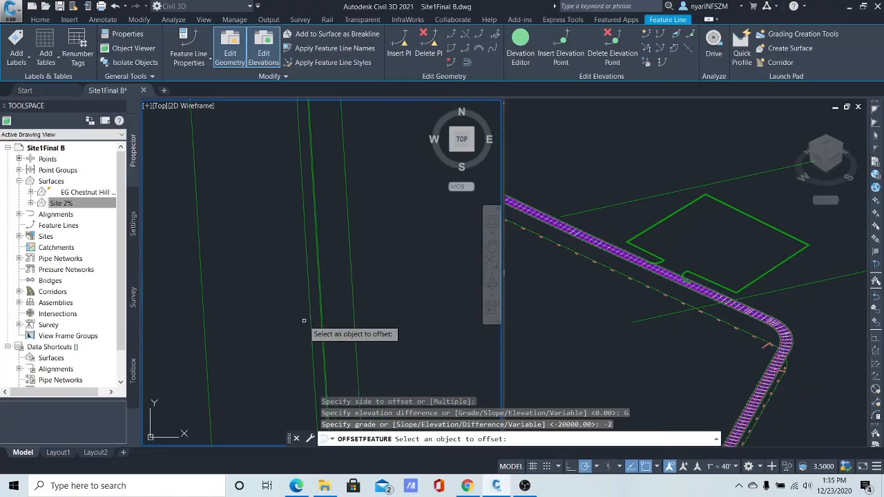
middle_click_drag(242, 323, 338, 332)
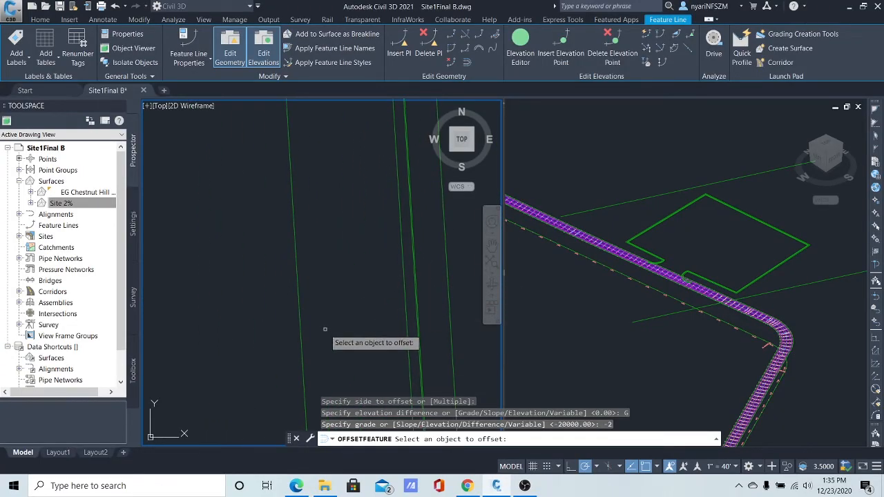
key("Escape")
key("Escape")
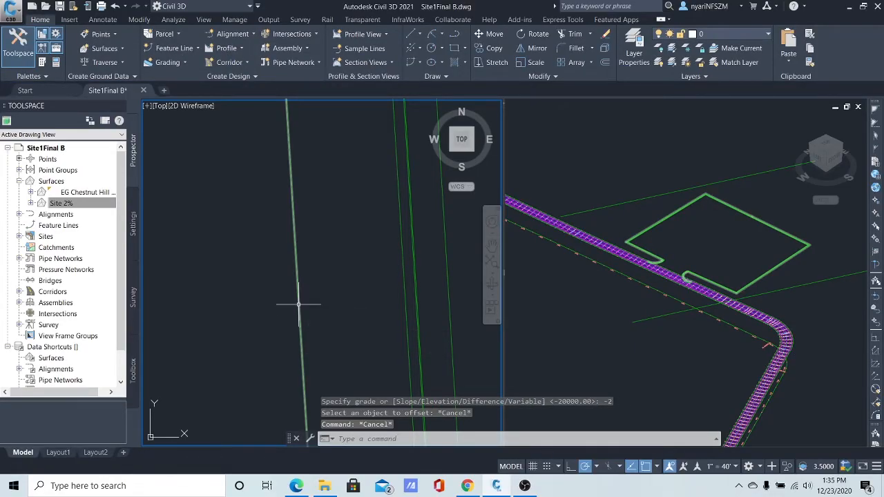
Step: Begin a new feature line style for the shoulder feature line, enabling the style override in its properties
left_click(299, 304)
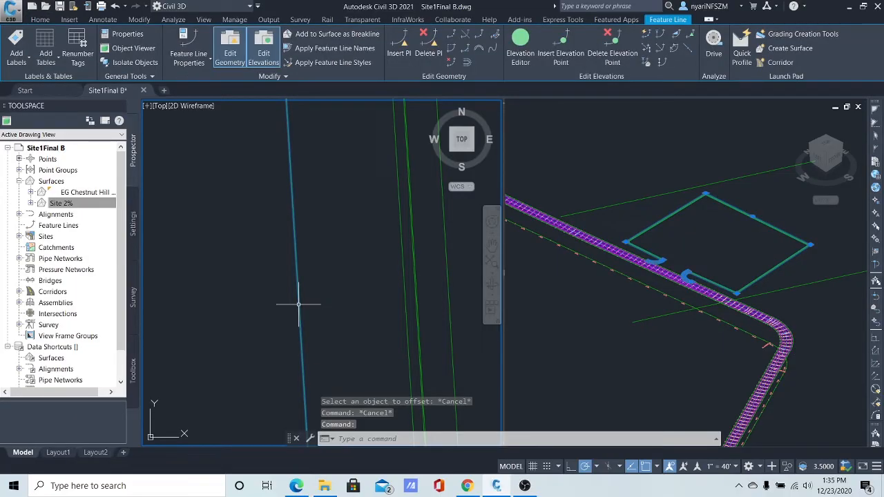
right_click(299, 304)
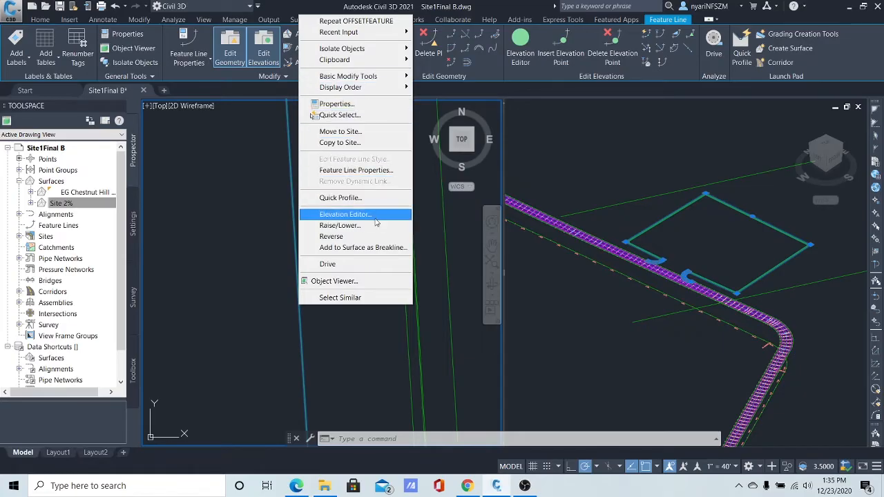
left_click(369, 177)
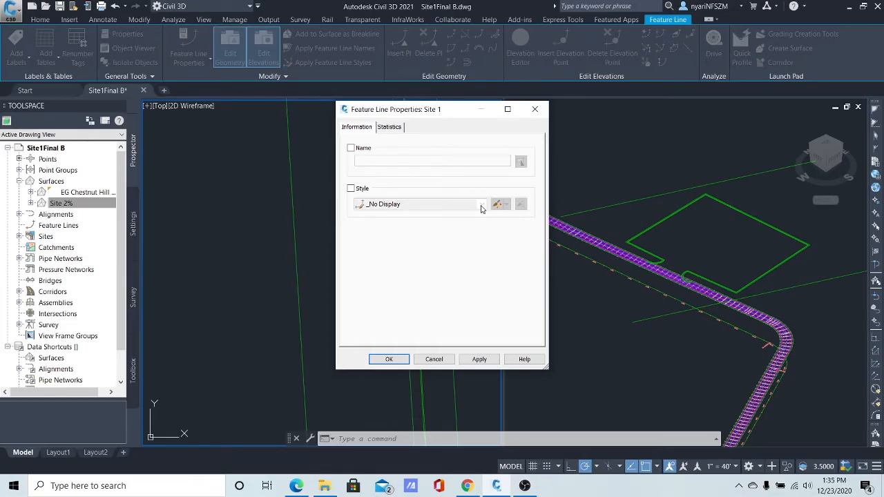
left_click(351, 189)
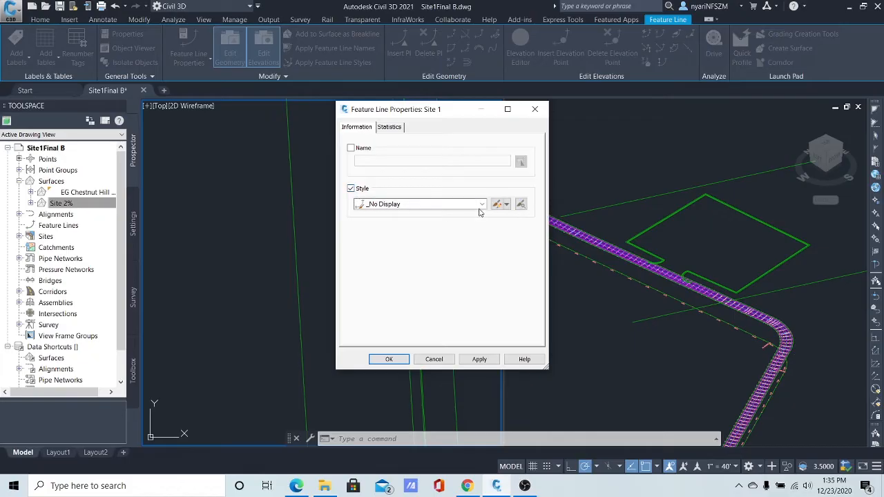
left_click(481, 205)
left_click(481, 205)
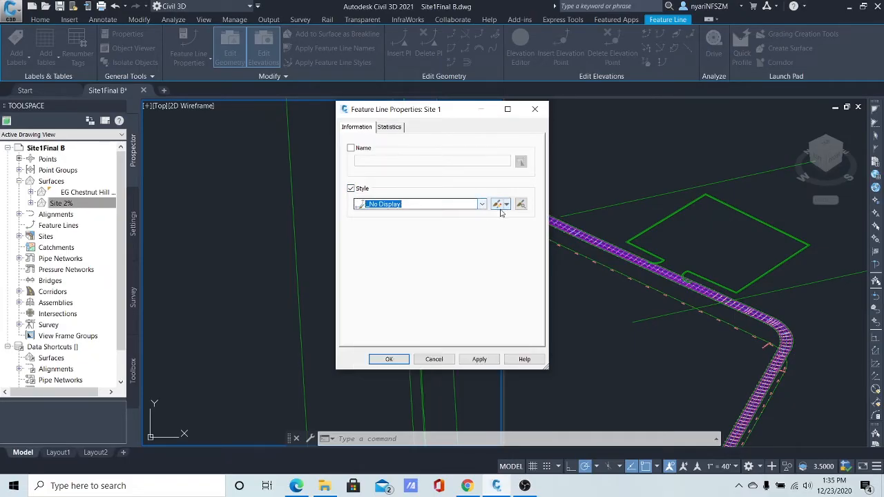
left_click(503, 205)
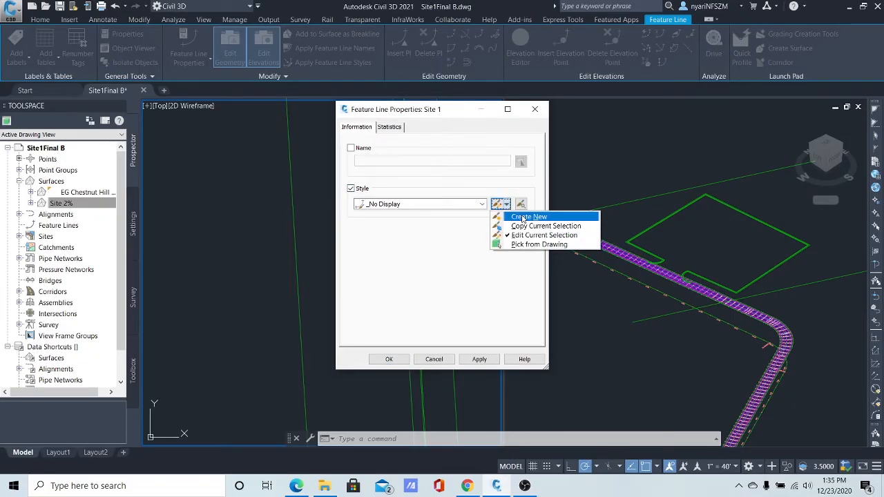
left_click(529, 217)
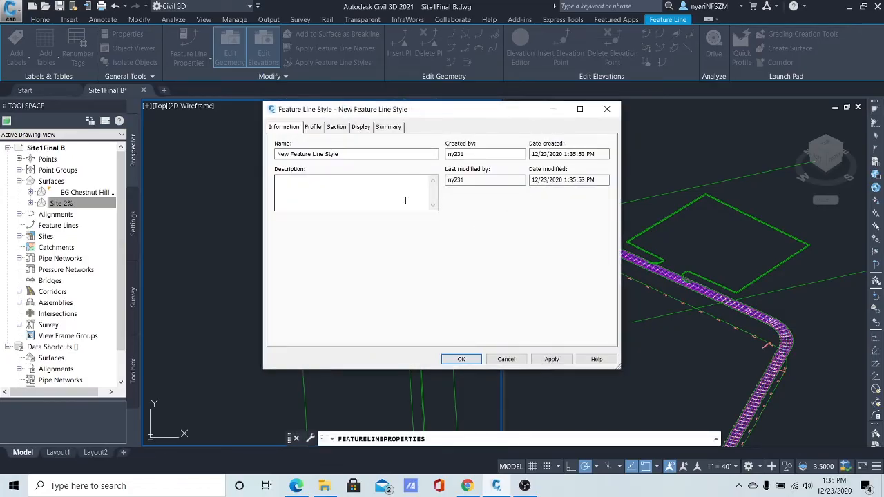
Step: Set the new style's plan display colour to red (10) and apply the style to the shoulder feature line
left_click(360, 128)
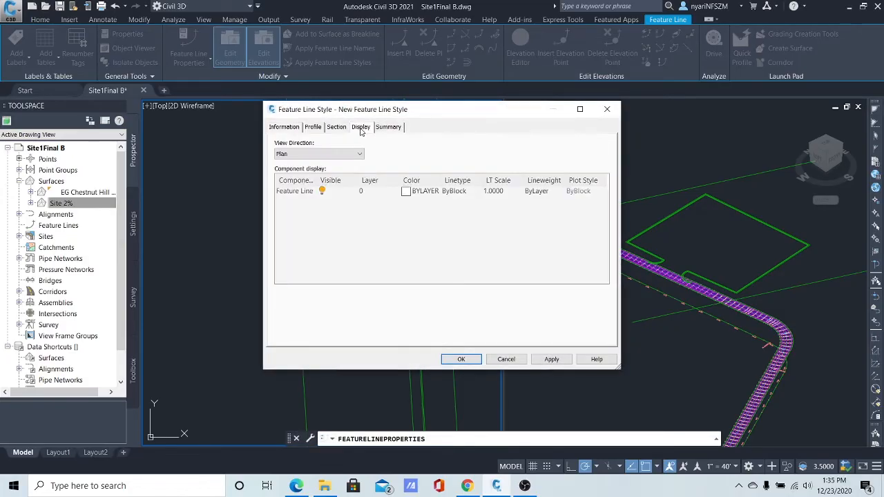
left_click(407, 192)
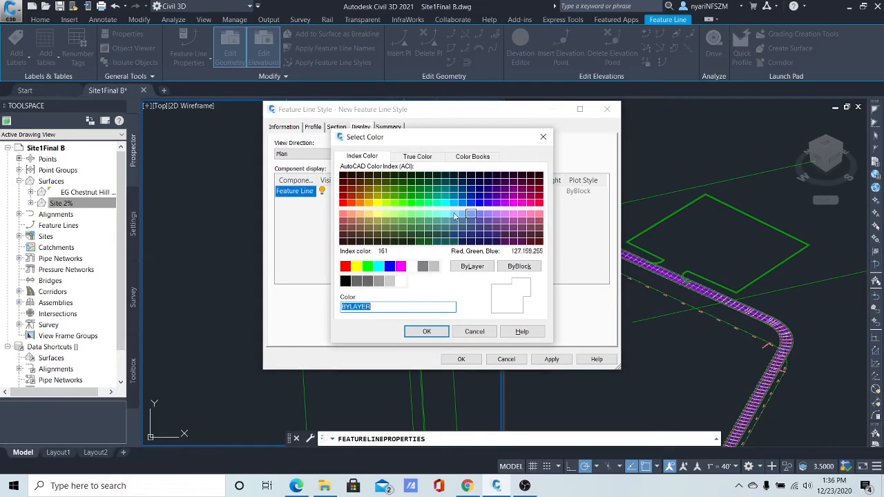
left_click(343, 203)
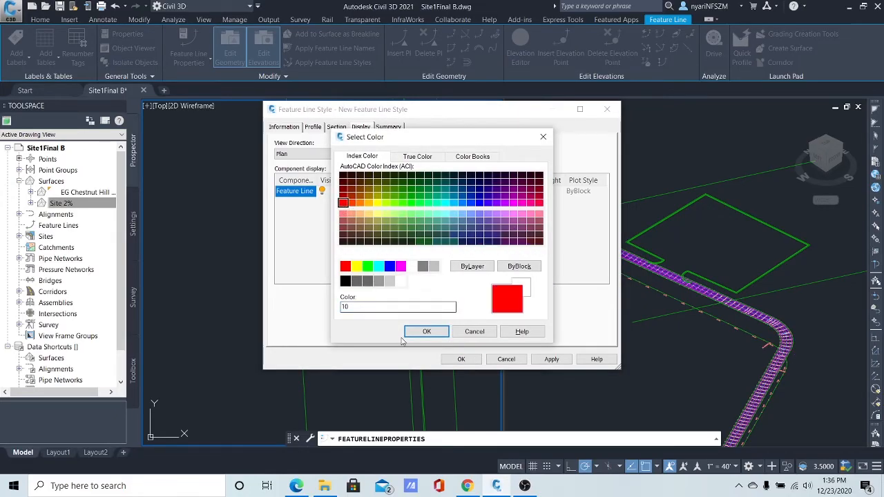
left_click(427, 332)
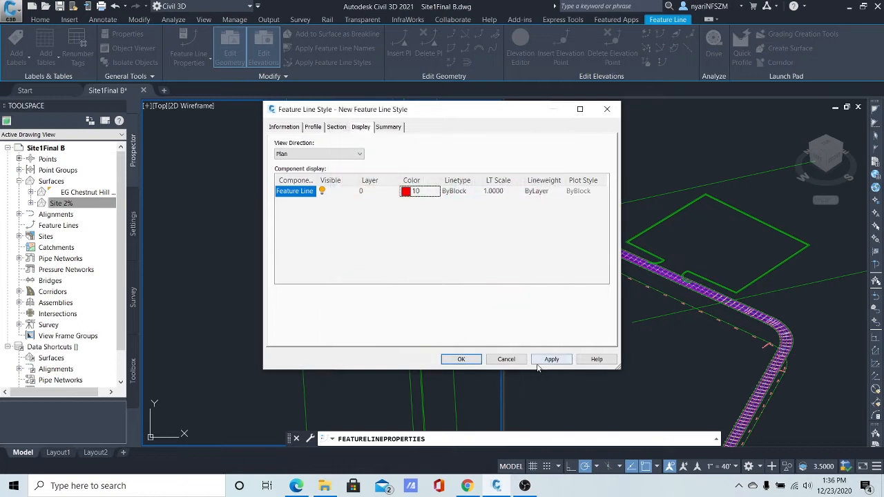
left_click(462, 360)
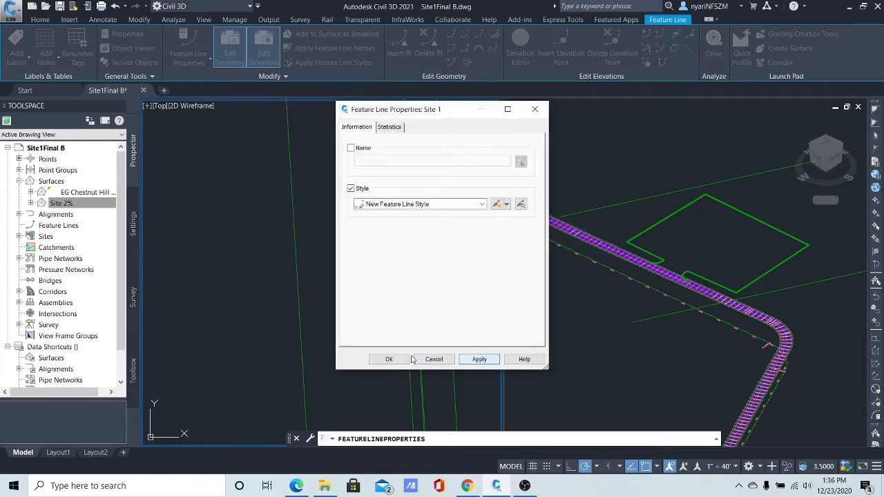
left_click(481, 360)
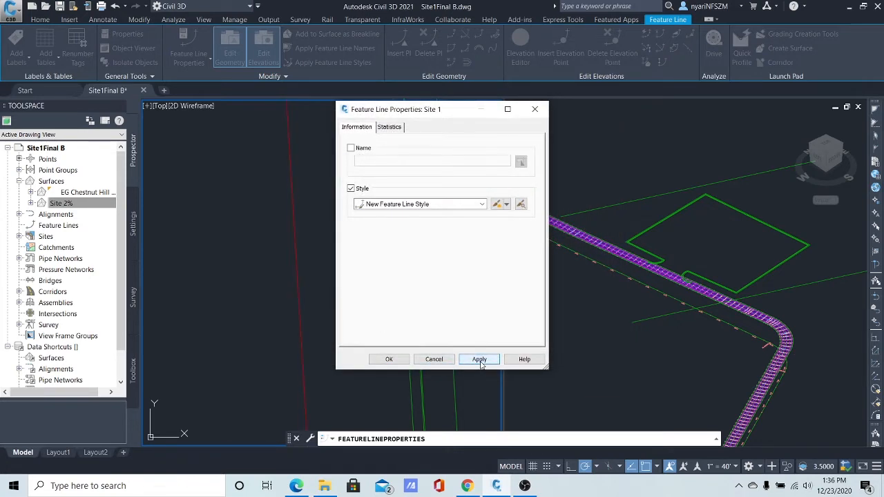
left_click(389, 360)
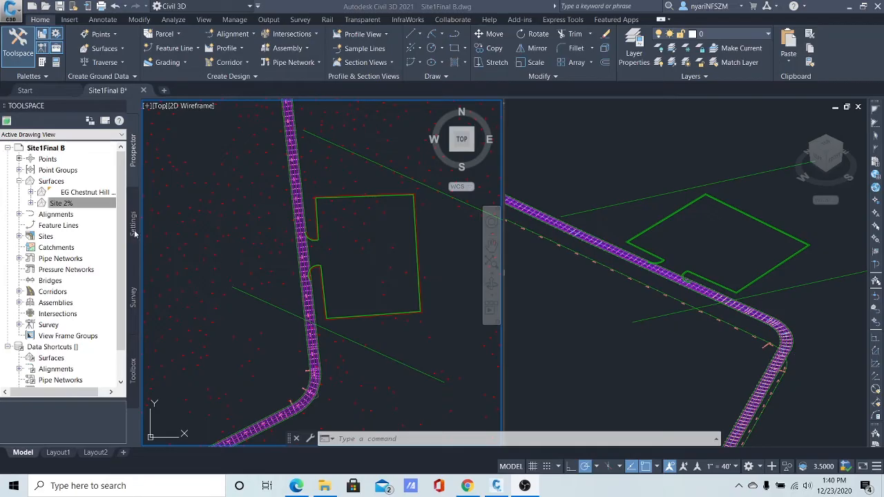
Step: Create a new site named SiteDrading
left_click(43, 237)
right_click(44, 238)
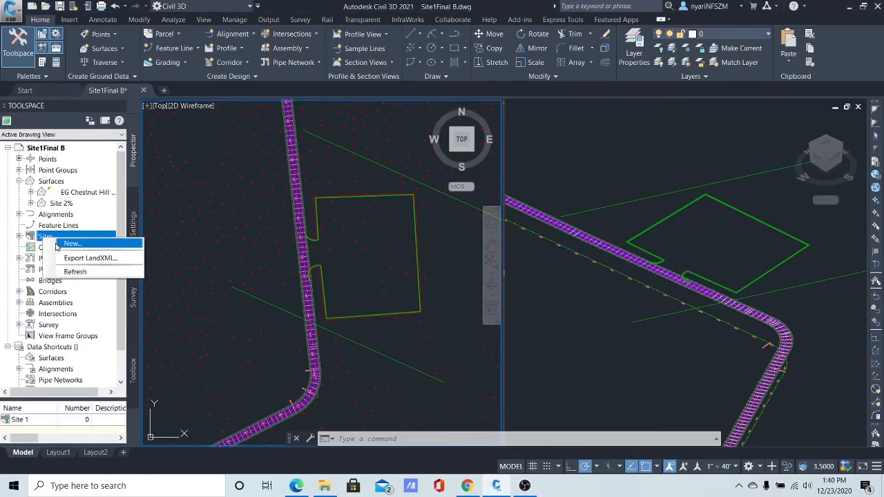
left_click(72, 244)
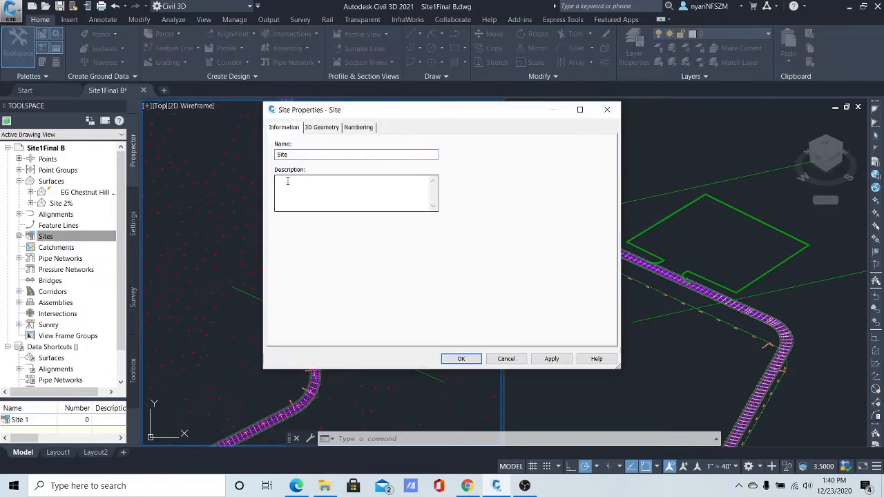
left_click(296, 154)
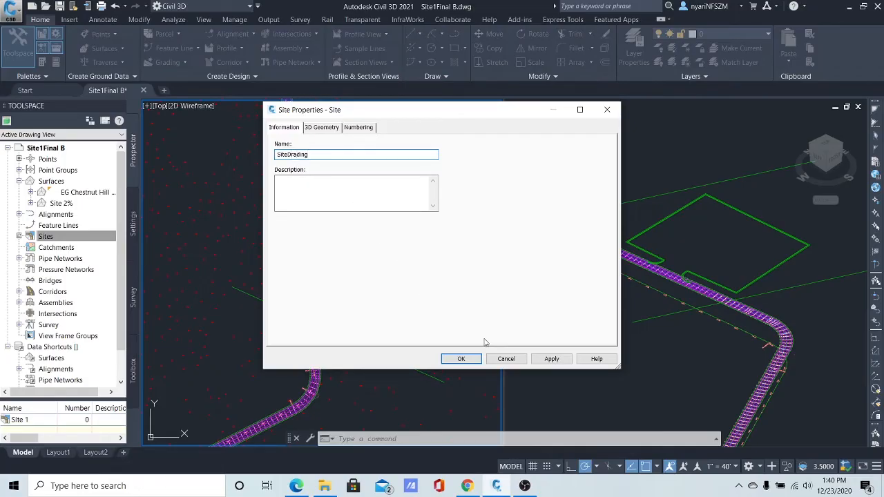
left_click(462, 359)
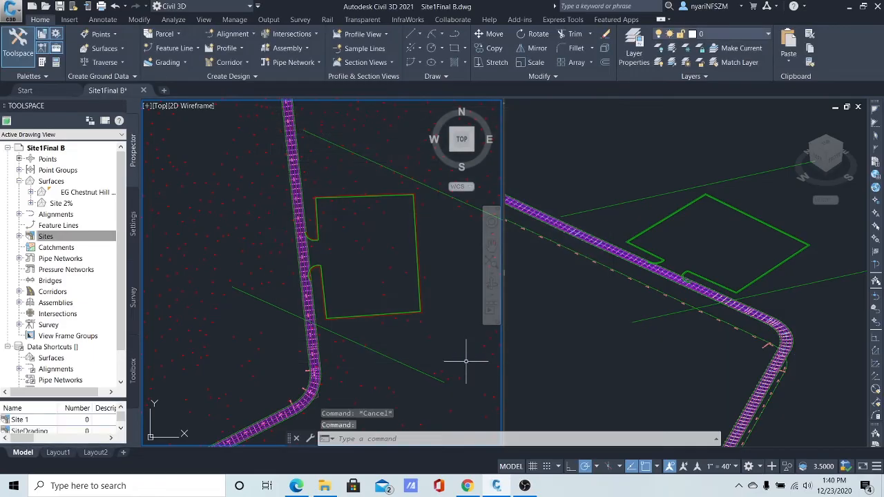
Step: Move the two long diagonal feature lines north and south of the parking lot from Site 1 to the SiteDrading site
left_click(370, 349)
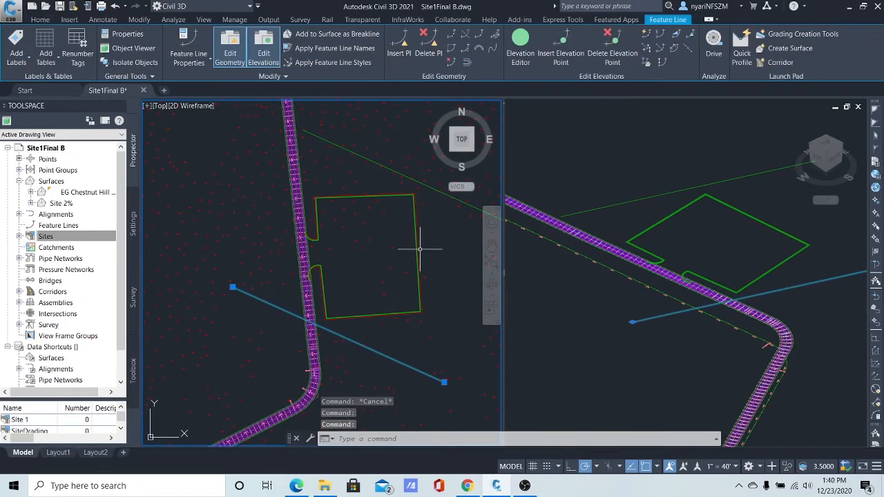
left_click(416, 178)
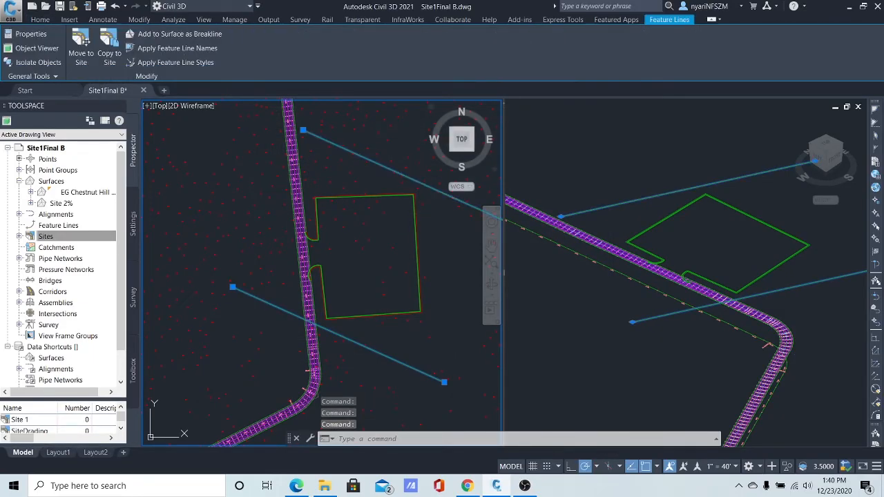
right_click(416, 179)
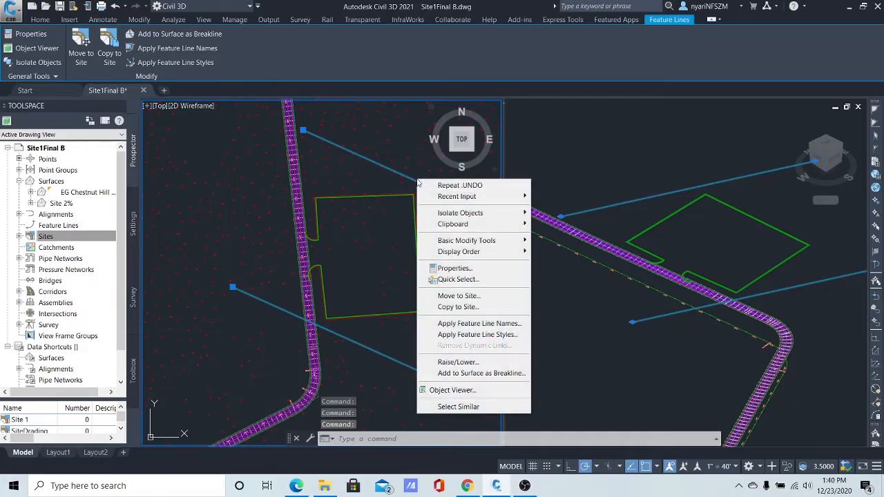
left_click(455, 297)
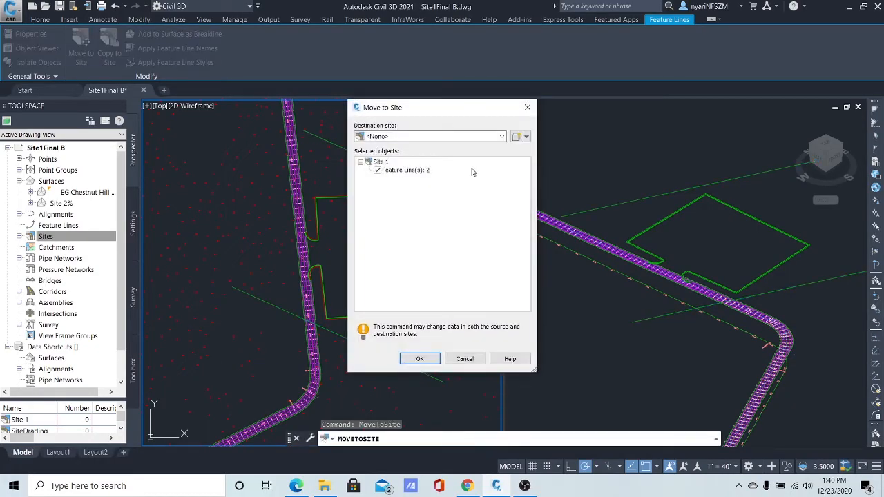
left_click(501, 137)
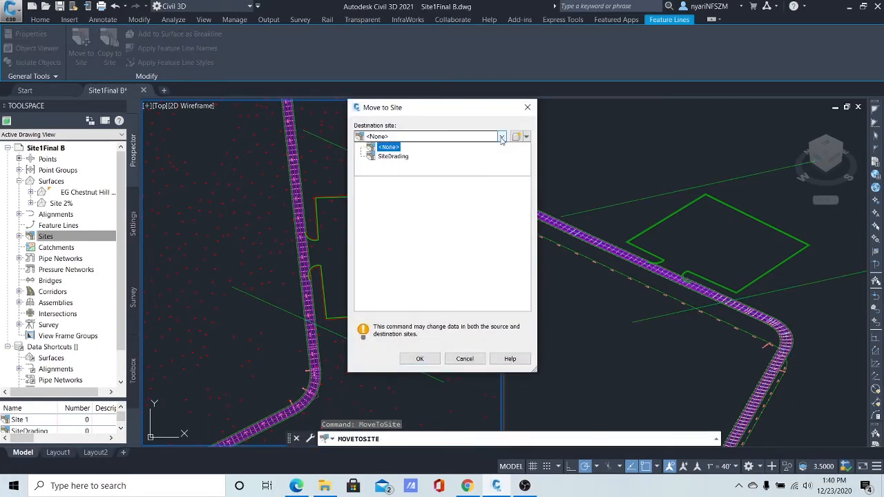
left_click(408, 160)
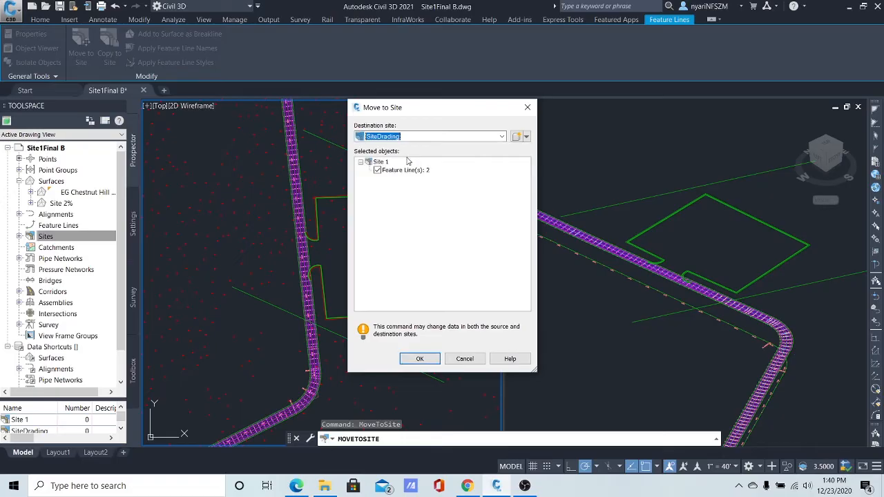
left_click(420, 359)
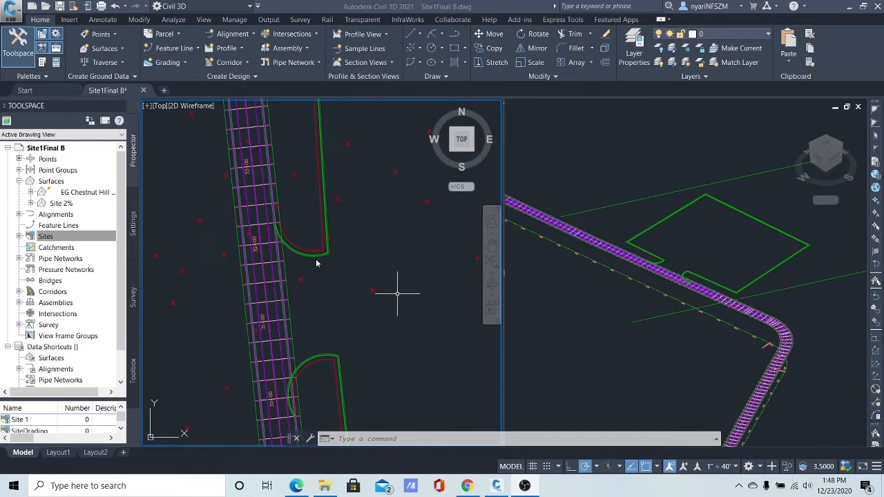
Step: Open the Grading Creation Tools and set the grading criteria to Grade to Surface
scroll(315, 263, "up", 5)
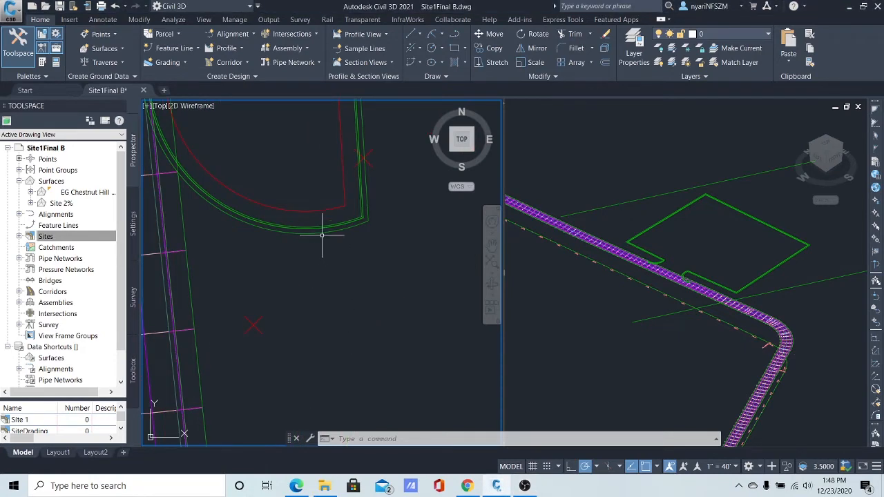
middle_click_drag(322, 231, 351, 387)
scroll(354, 332, "up", 2)
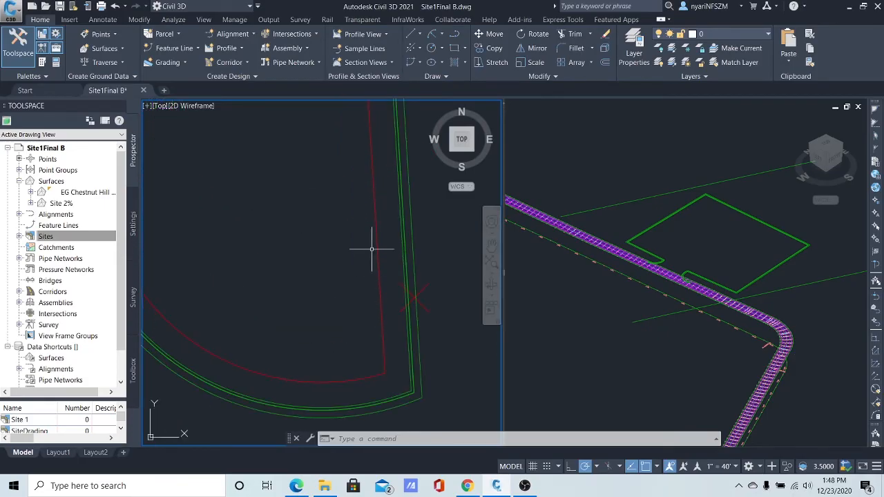
left_click(185, 63)
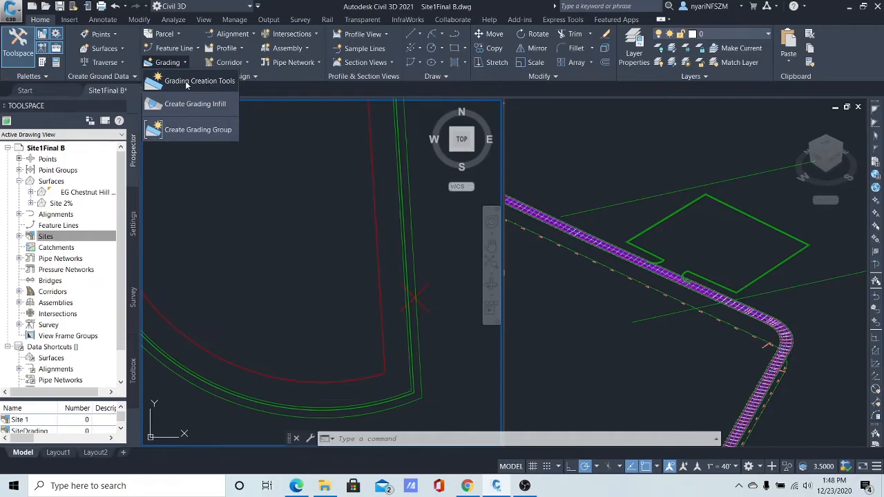
left_click(187, 81)
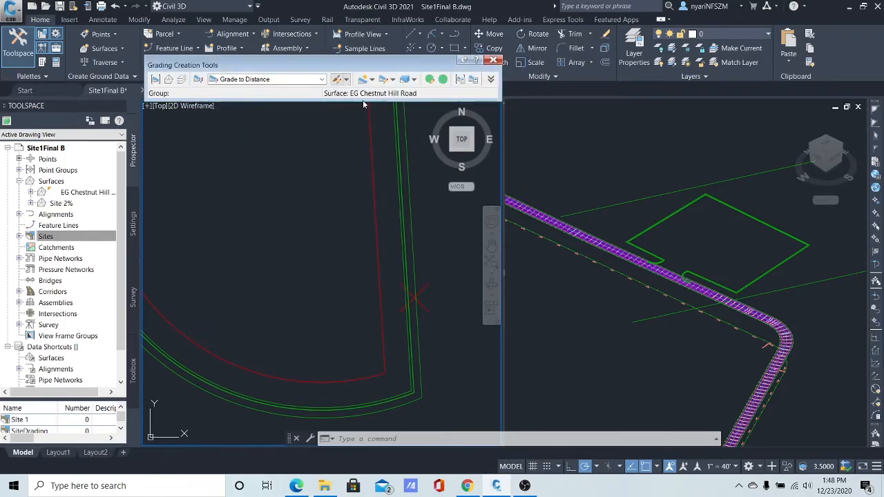
left_click(321, 82)
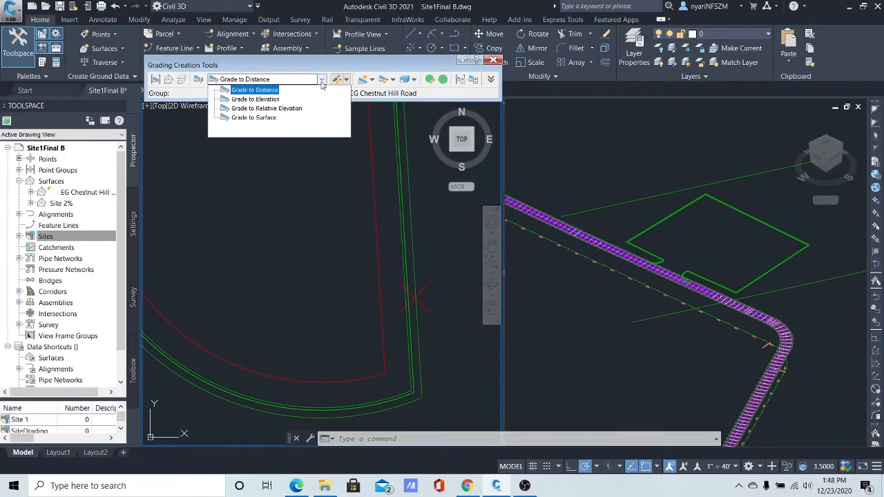
left_click(275, 119)
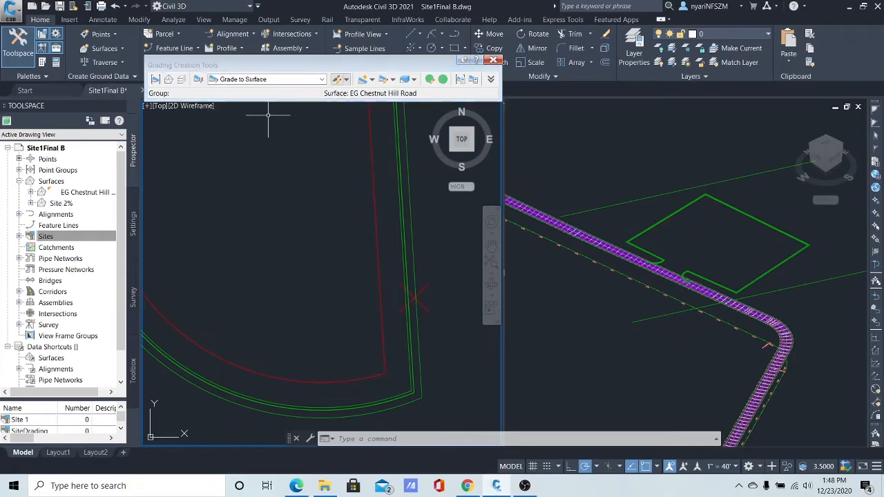
Step: Start creating a grading in Site 1, making a new grading group with the default name and no automatic surface creation
left_click(373, 80)
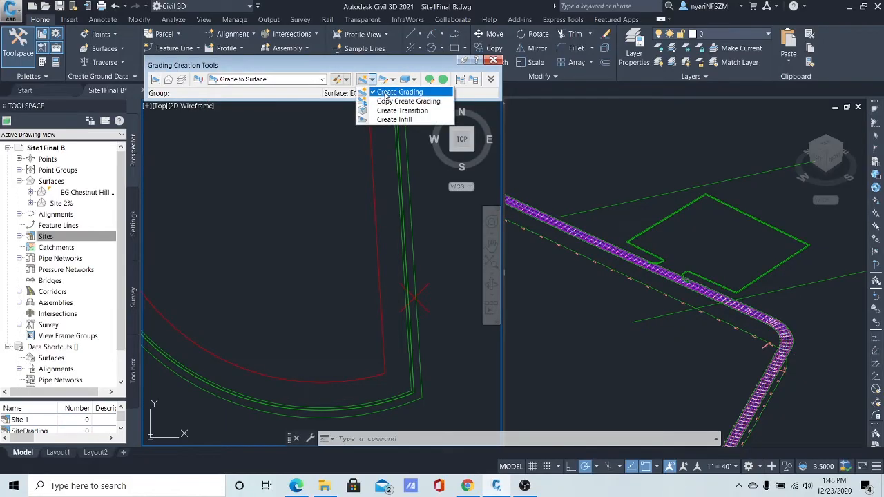
left_click(386, 97)
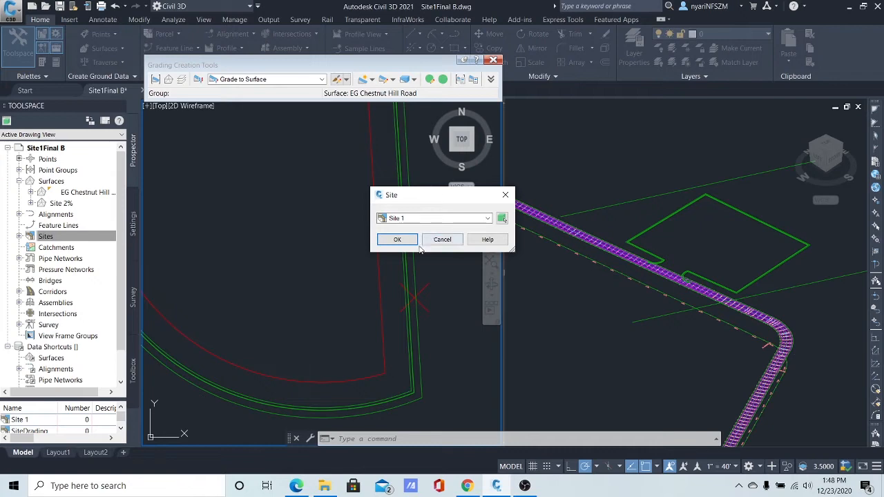
left_click(397, 239)
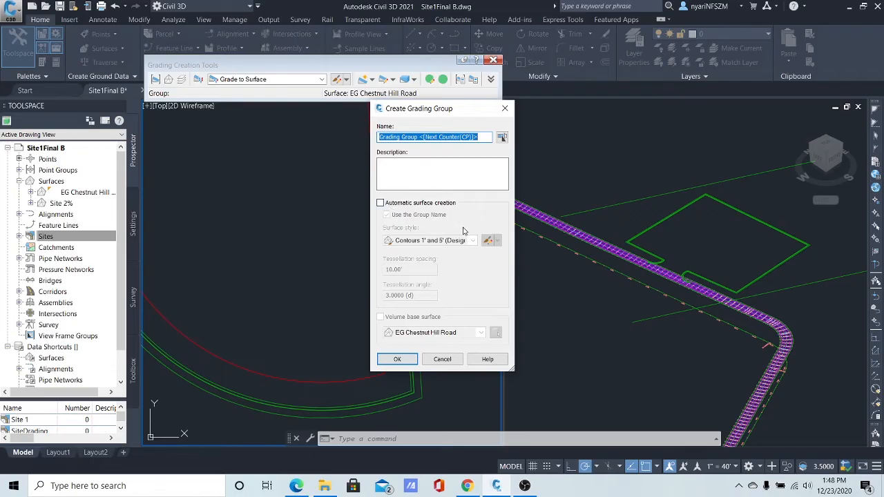
left_click(397, 360)
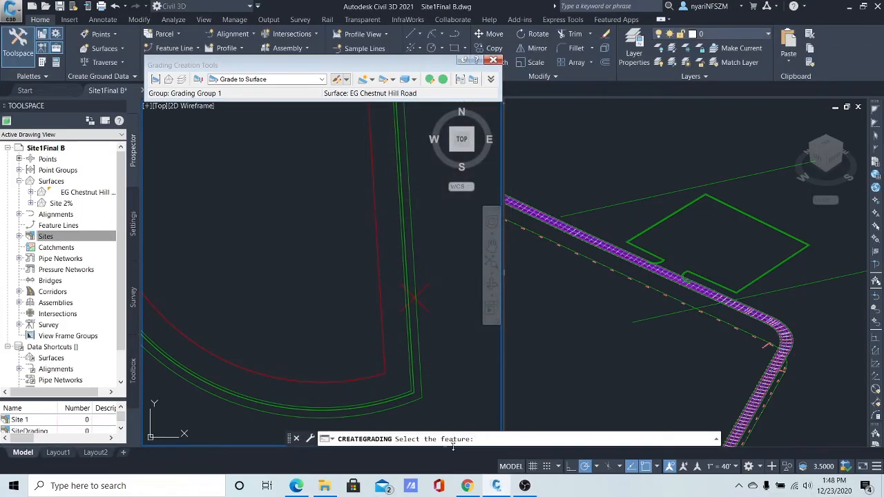
Step: Choose the red shoulder line as the grading footprint without weeding, grade toward the side away from the parking lot, and apply it to the entire length
left_click(382, 330)
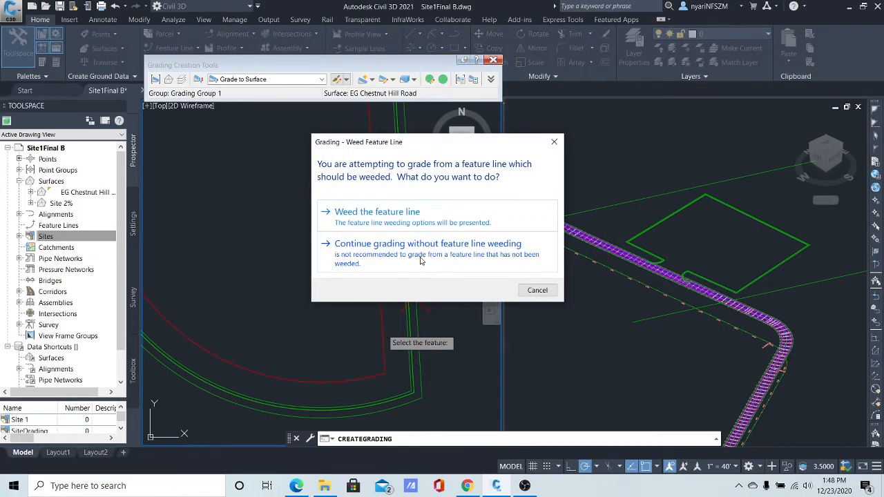
left_click(494, 257)
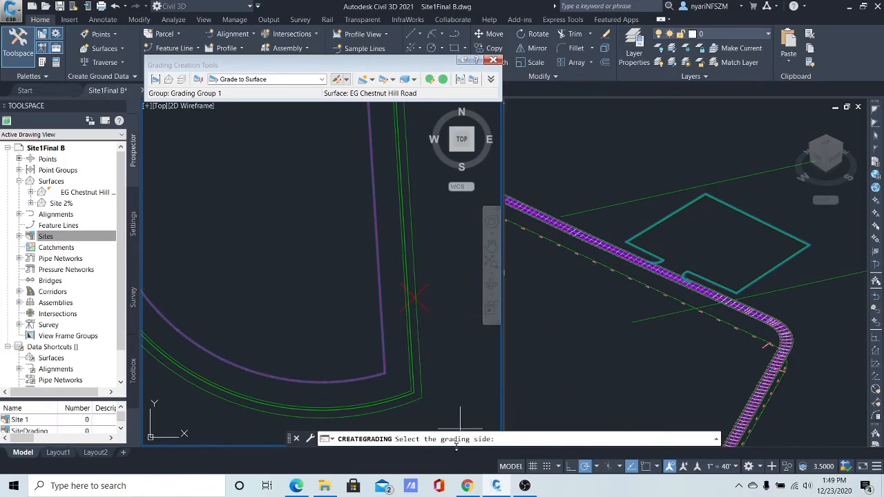
left_click(306, 286)
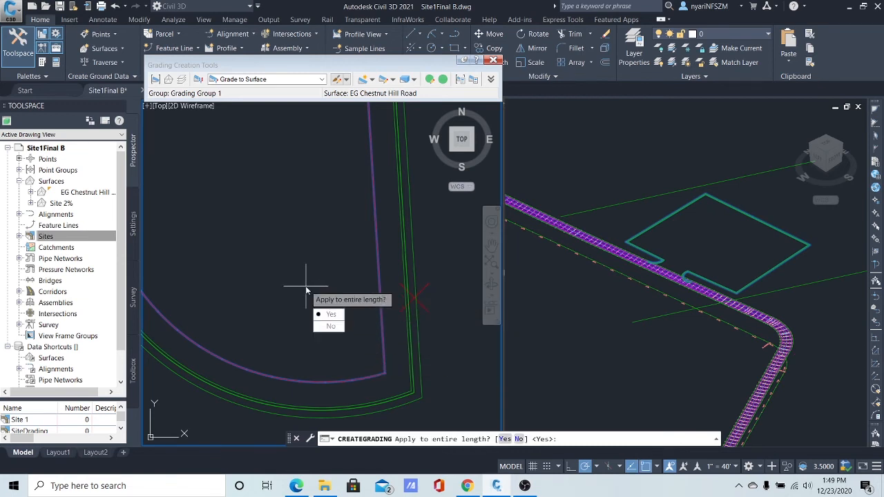
left_click(331, 315)
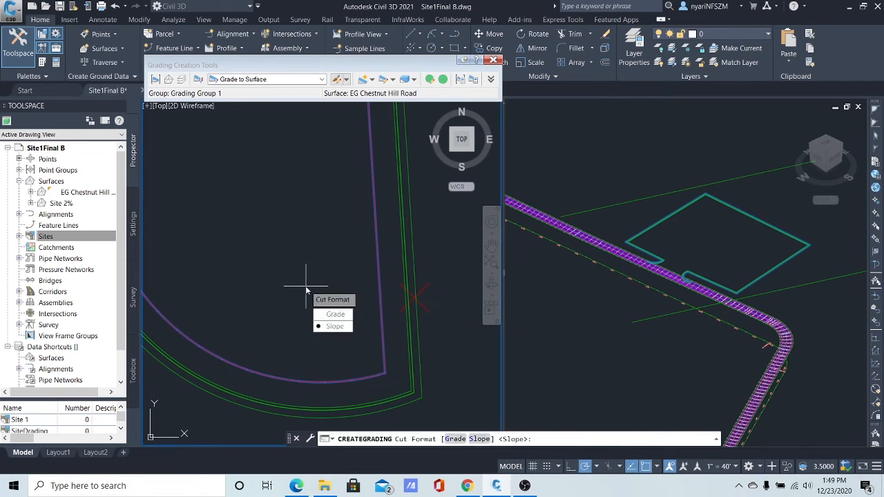
Step: Use the Slope format with a 6.00:1 cut slope for the shoulder grading and complete it down to existing ground
left_click(341, 328)
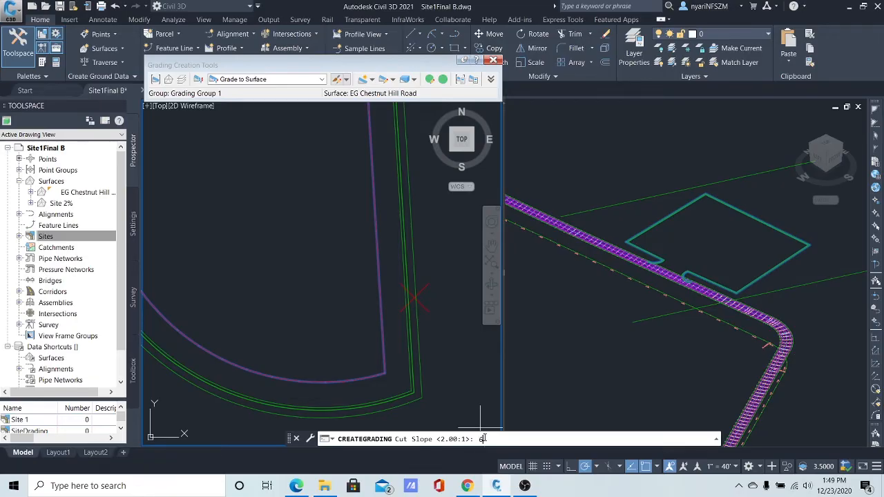
type(".00:1")
key("Return")
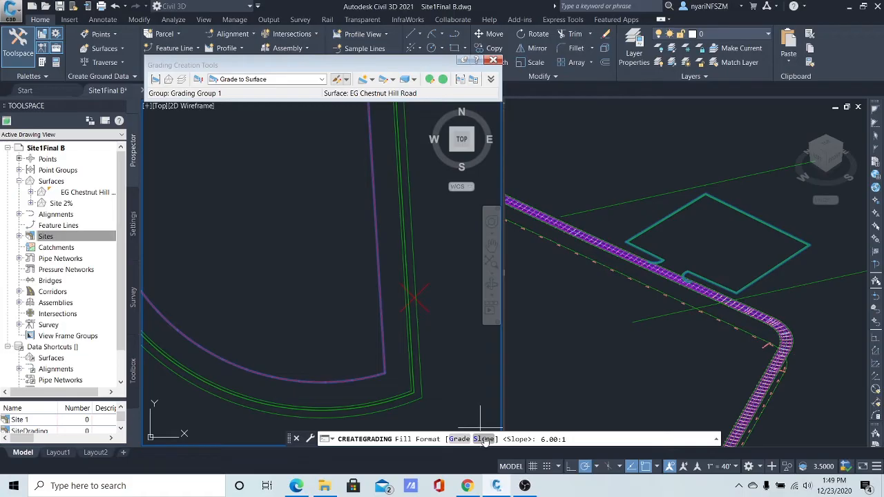
key("BackSpace")
key("BackSpace")
key("BackSpace")
key("BackSpace")
key("BackSpace")
key("BackSpace")
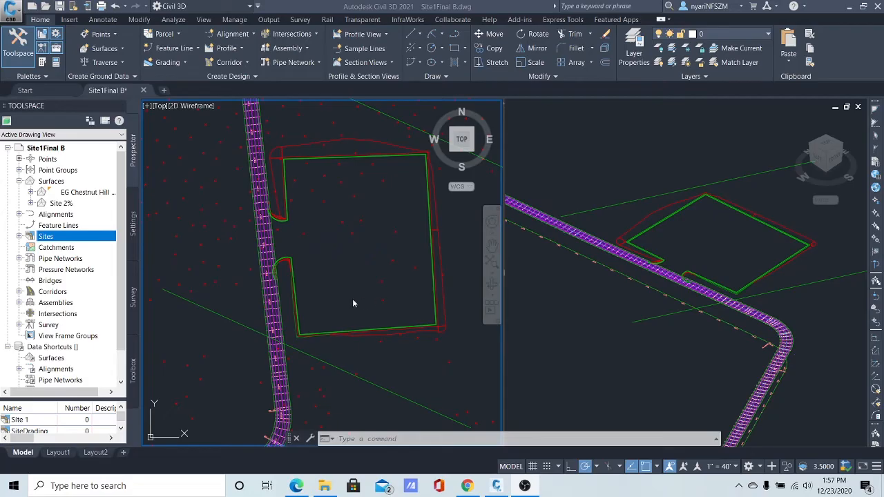
Step: Select the red shoulder feature line and the parallel green curb and gutter feature lines along the parking lot's south edge
scroll(358, 310, "up", 3)
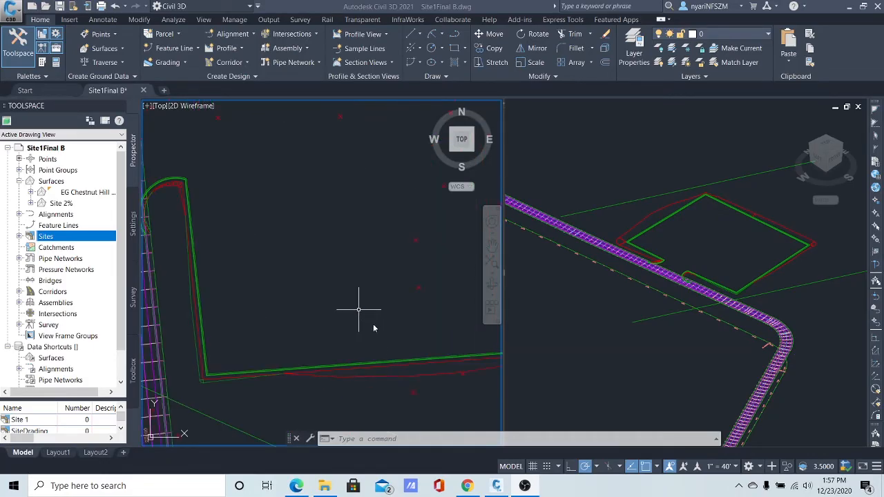
scroll(375, 366, "up", 5)
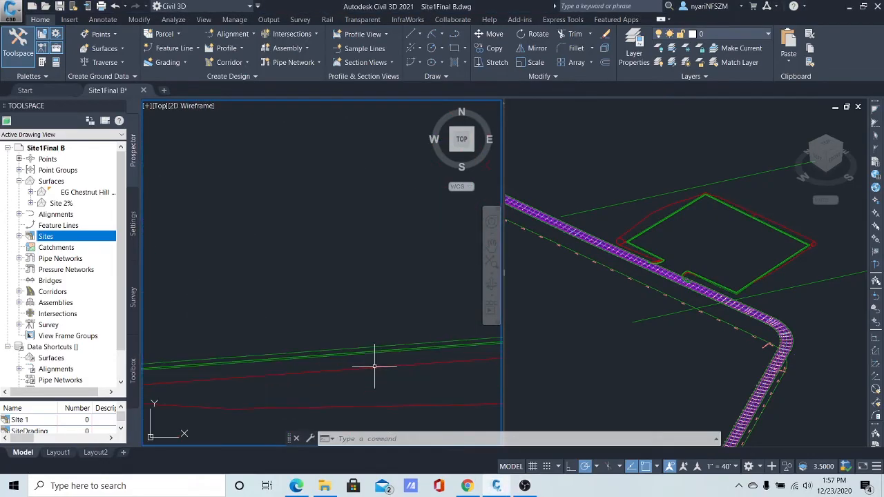
scroll(385, 391, "up", 4)
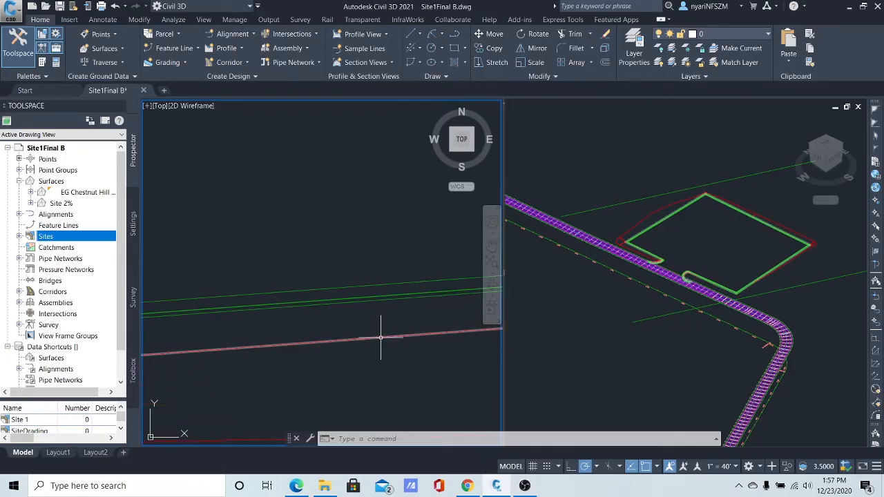
left_click(380, 339)
scroll(377, 315, "up", 4)
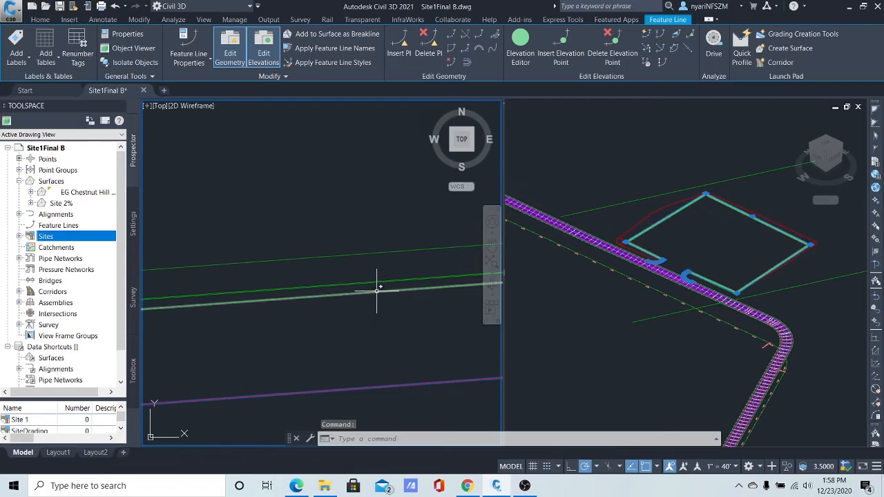
left_click(377, 292)
scroll(378, 287, "up", 5)
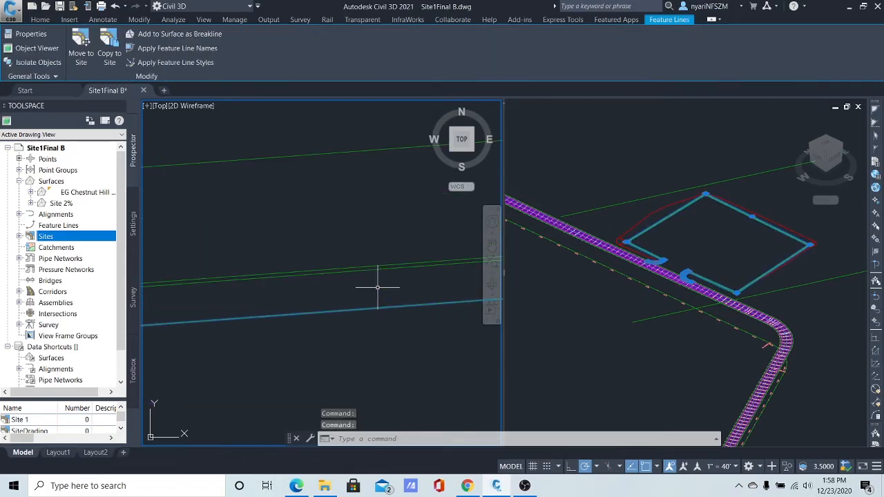
left_click(381, 242)
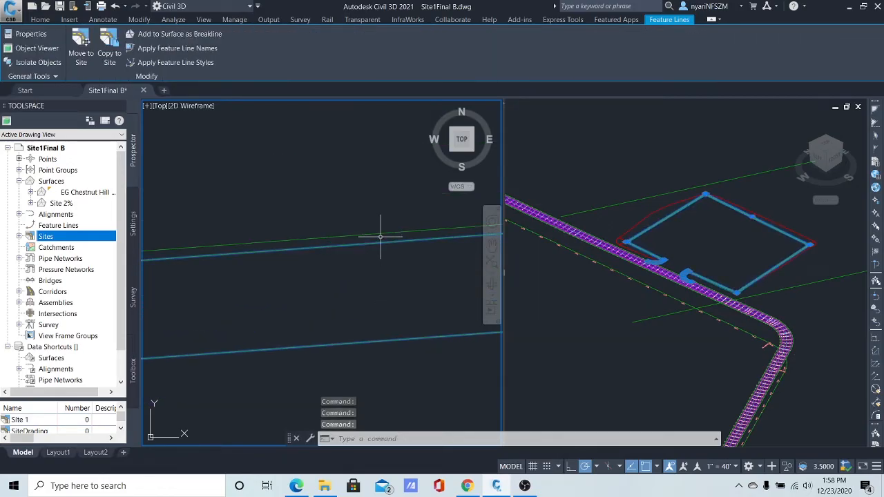
left_click(381, 233)
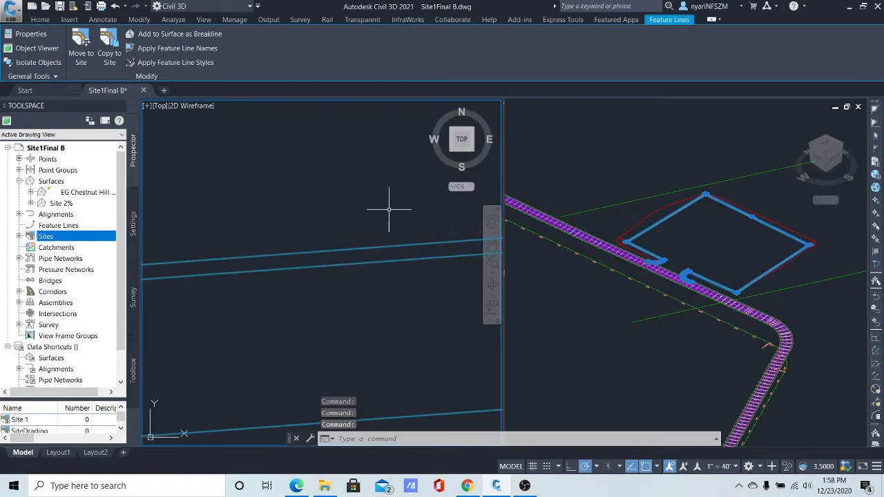
middle_click_drag(391, 197, 375, 431)
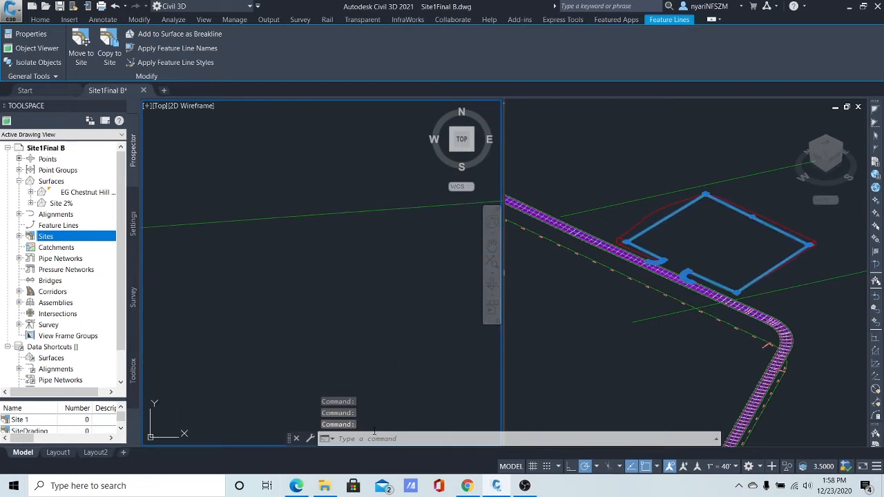
left_click(361, 210)
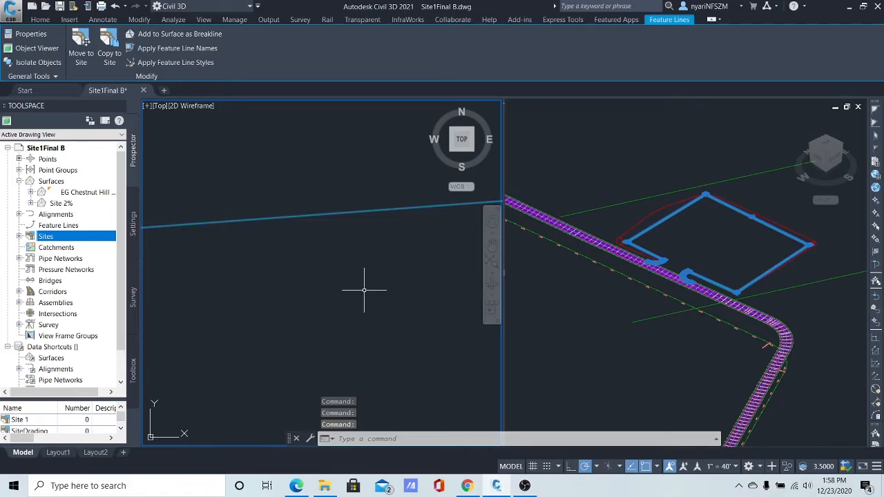
Step: Add the selected feature lines as standard breaklines to a new TIN surface named Interior section, keeping the default breakline options
left_click(178, 38)
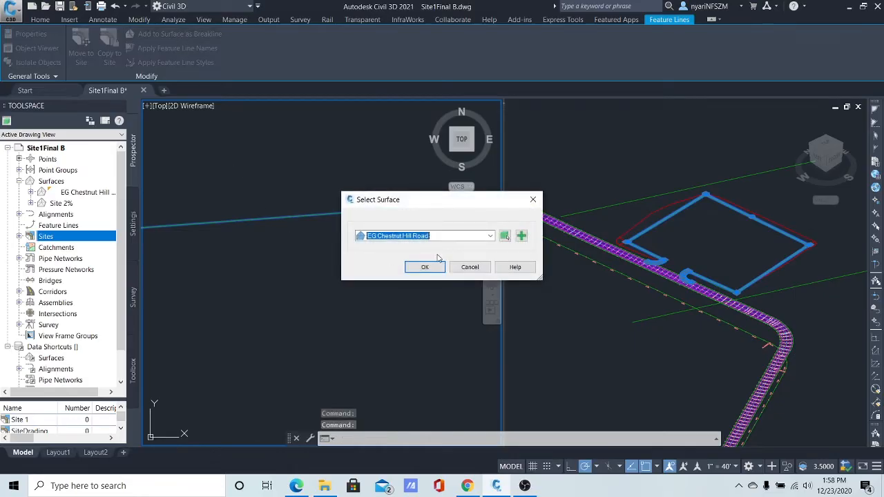
left_click(521, 236)
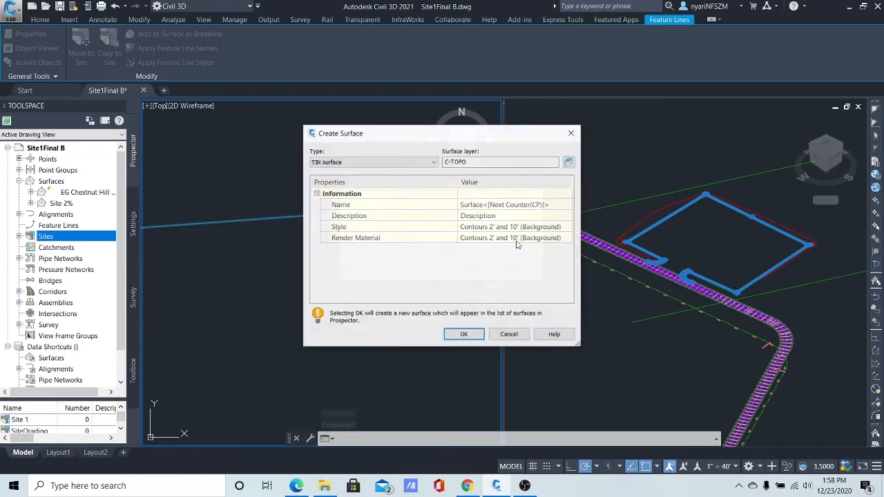
left_click(483, 205)
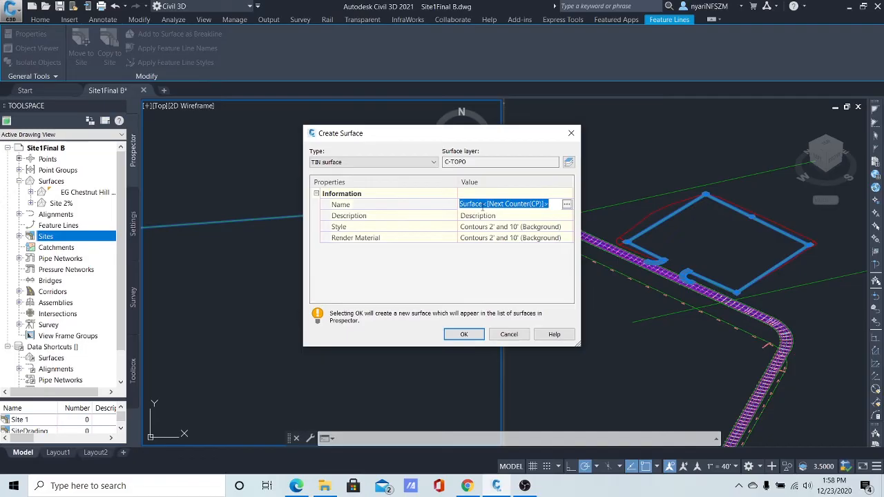
key("BackSpace")
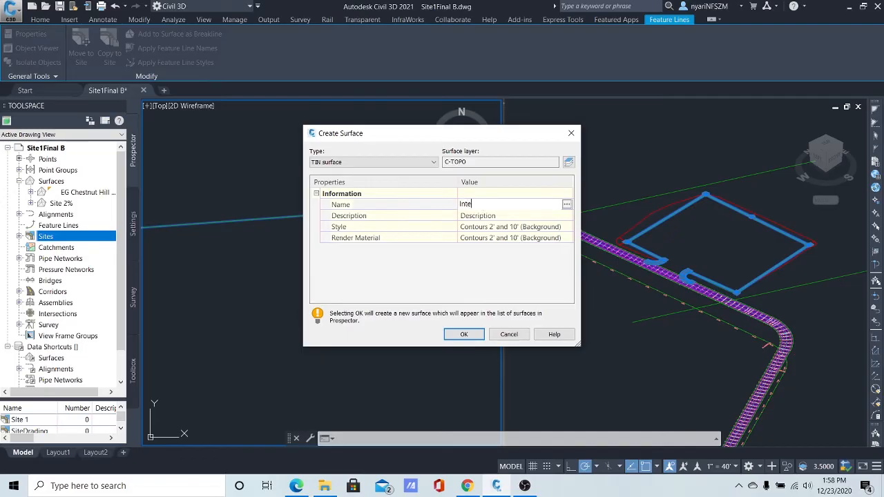
type("Interior section")
left_click(464, 335)
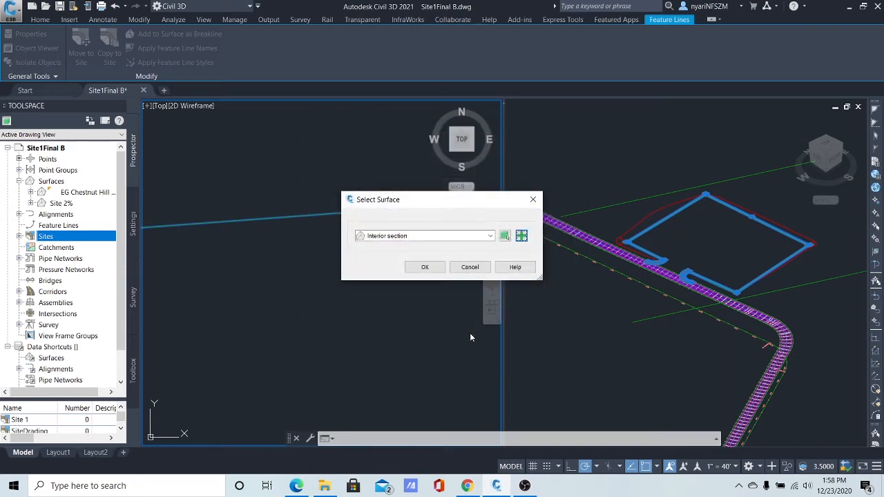
left_click(442, 271)
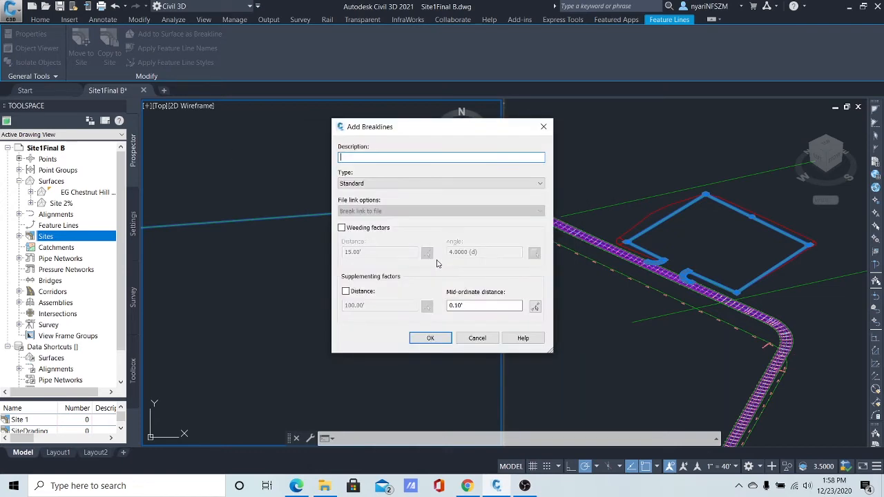
left_click(430, 338)
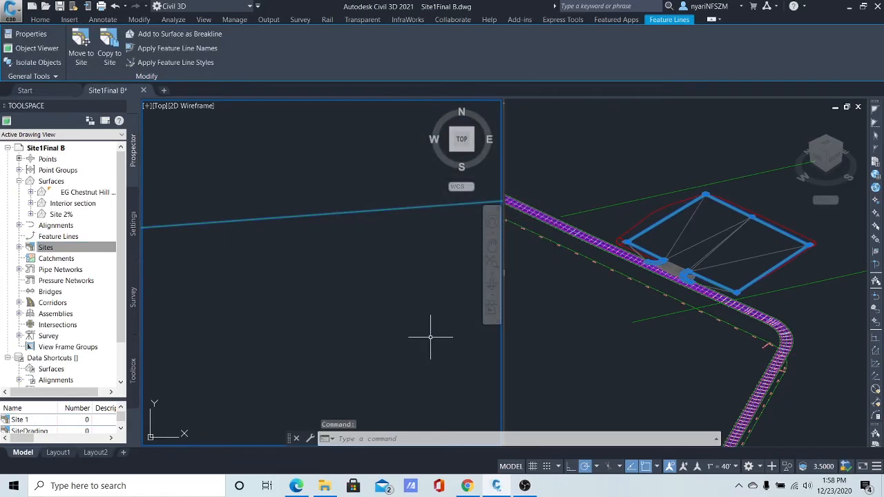
scroll(407, 302, "down", 7)
scroll(422, 319, "down", 8)
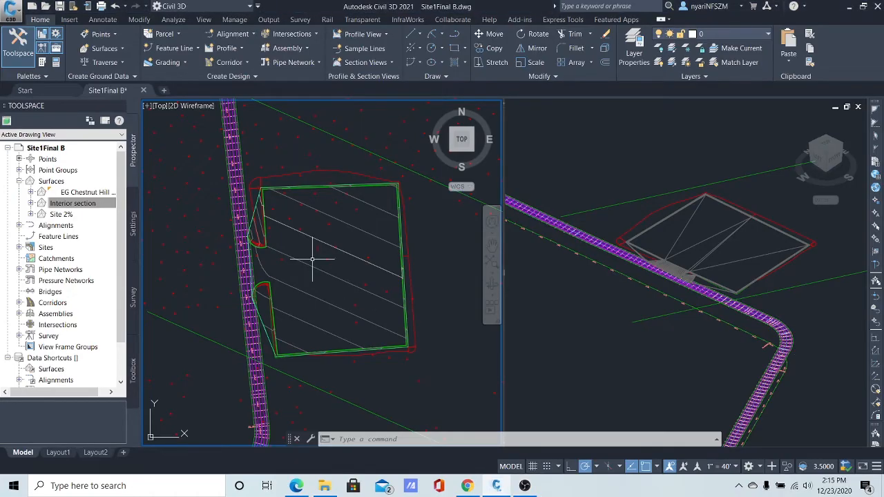
scroll(316, 261, "up", 3)
scroll(350, 262, "up", 3)
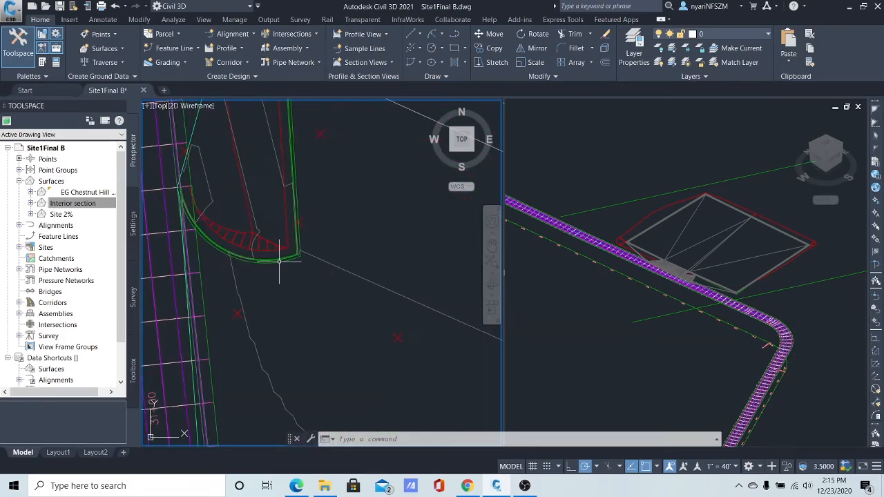
left_click(249, 237)
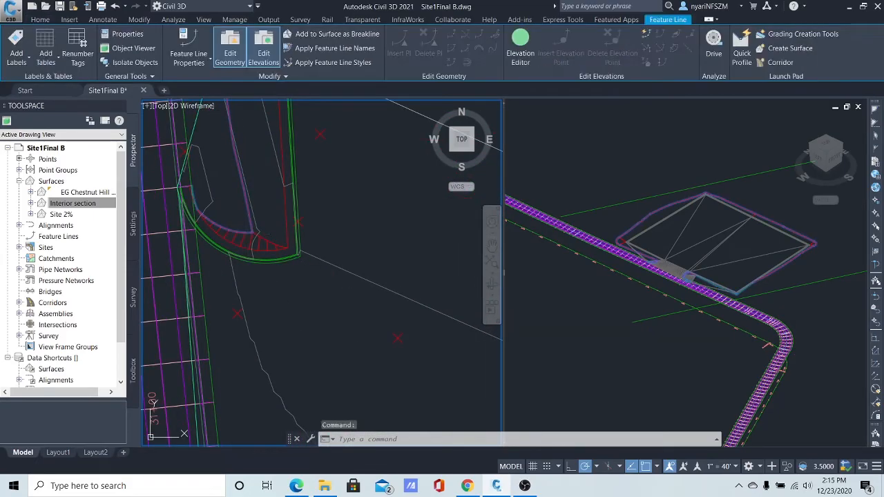
left_click(253, 241)
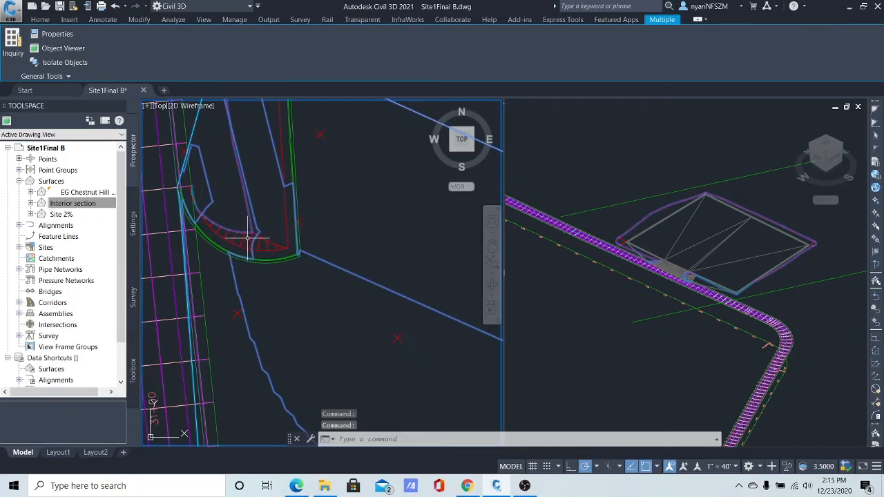
left_click(259, 240)
key("Escape")
key("Escape")
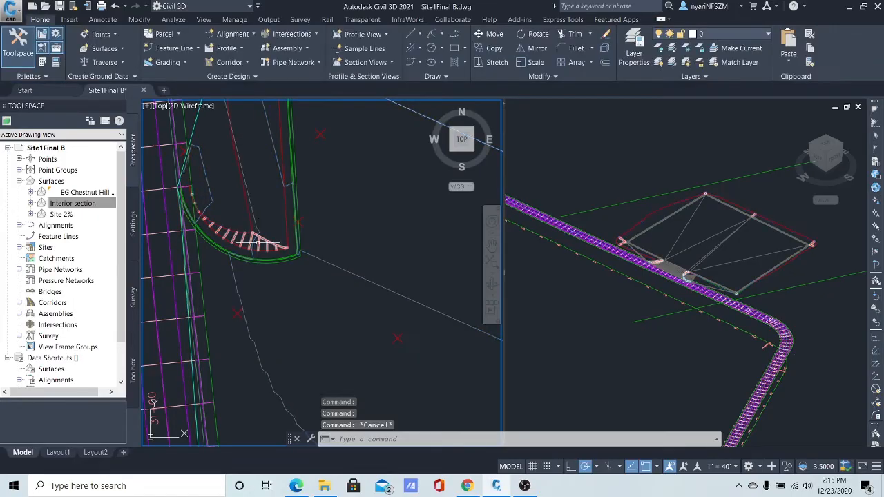
Step: Turn on automatic surface creation for the parking lot's grading group and create a TIN surface named Exterior section
left_click(254, 239)
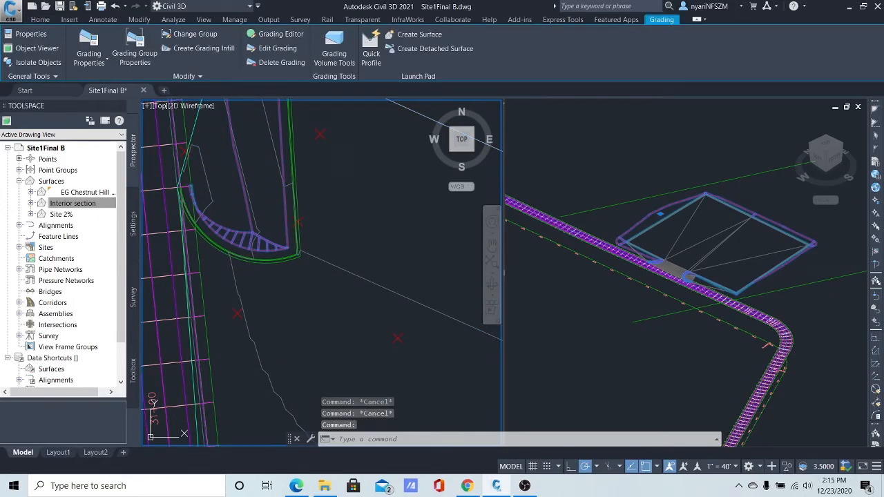
right_click(252, 243)
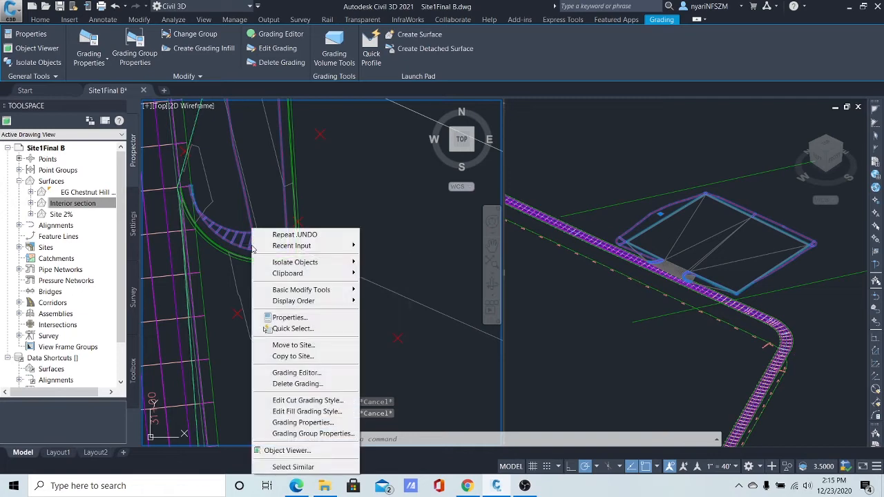
left_click(322, 434)
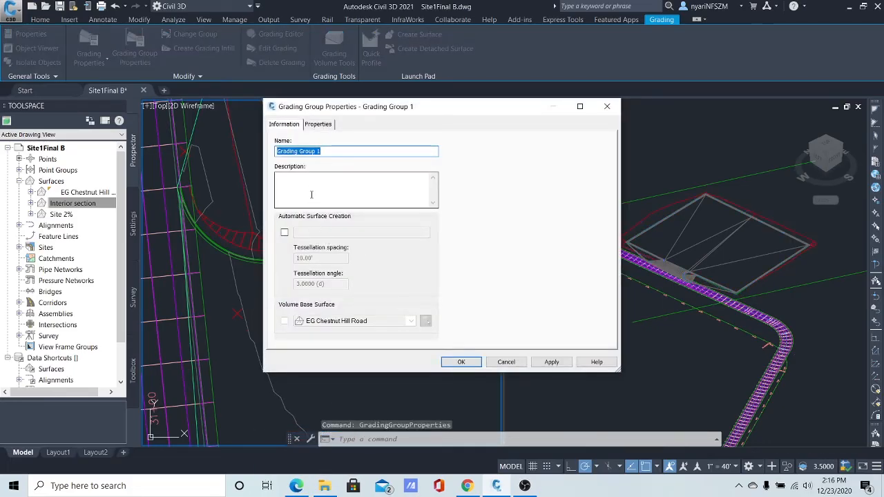
left_click(285, 235)
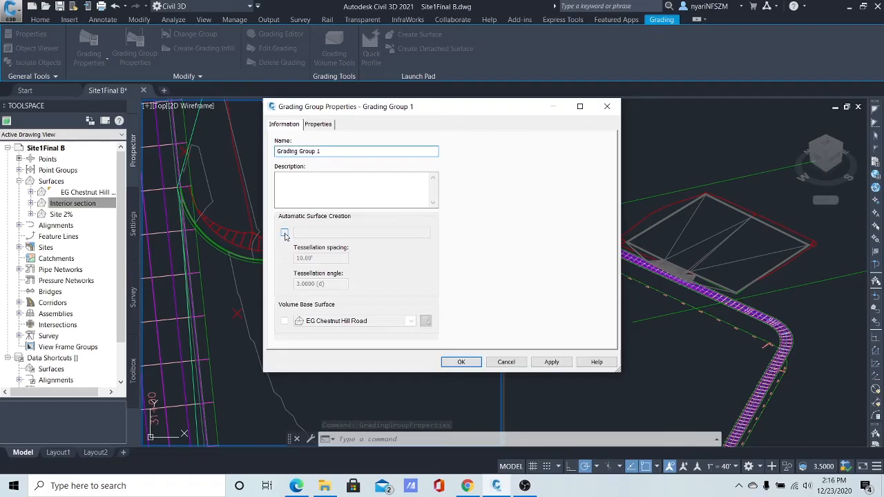
left_click(508, 205)
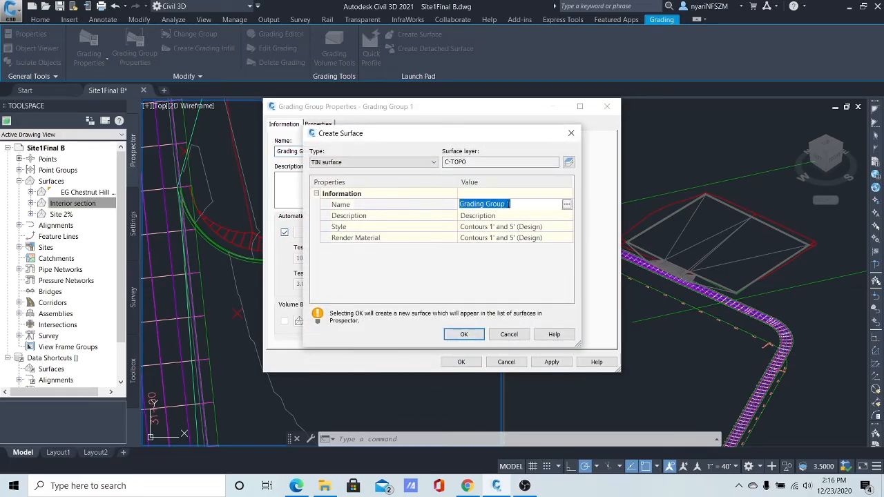
type("Exterior section")
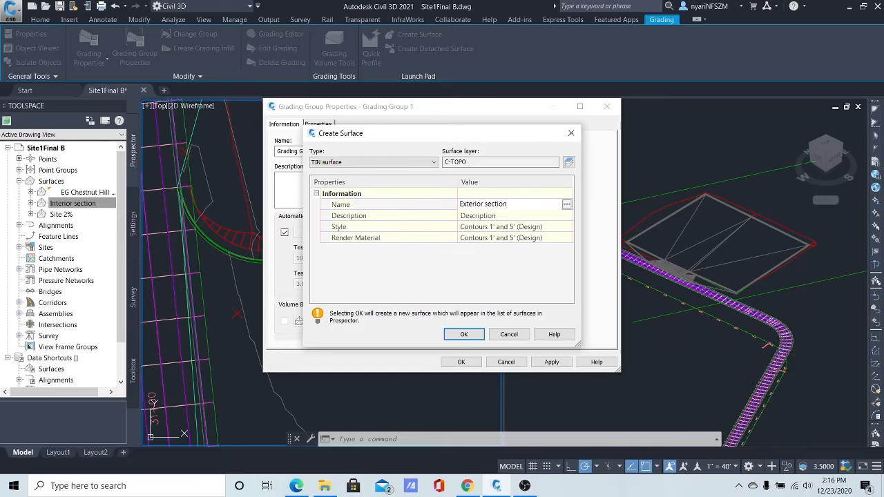
left_click(462, 335)
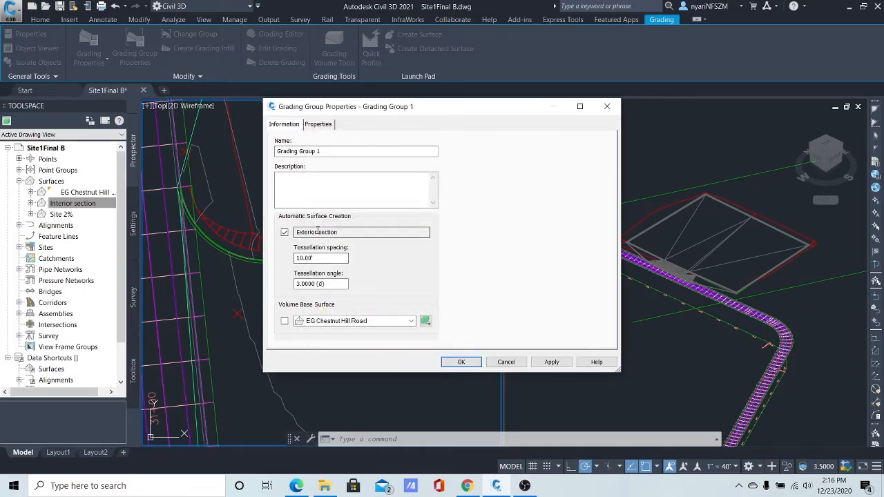
Step: Choose Site 2% as the grading group's volume base surface and apply the group properties
left_click(412, 321)
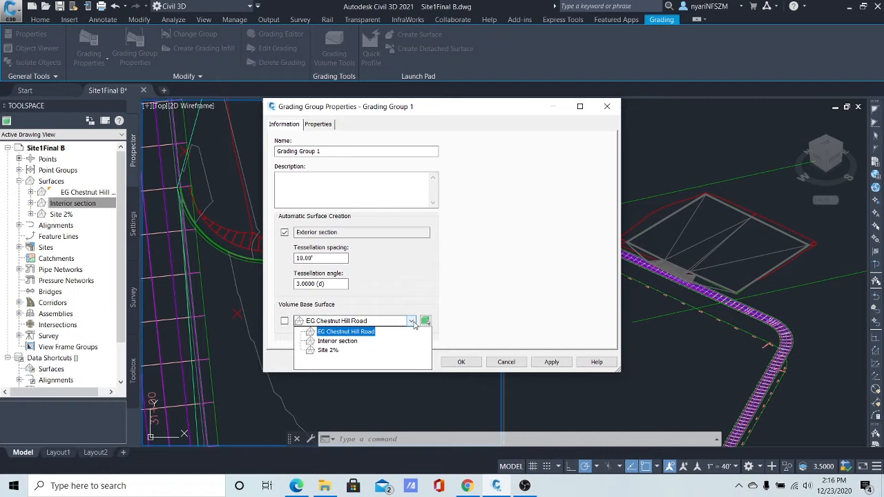
left_click(338, 352)
left_click(549, 362)
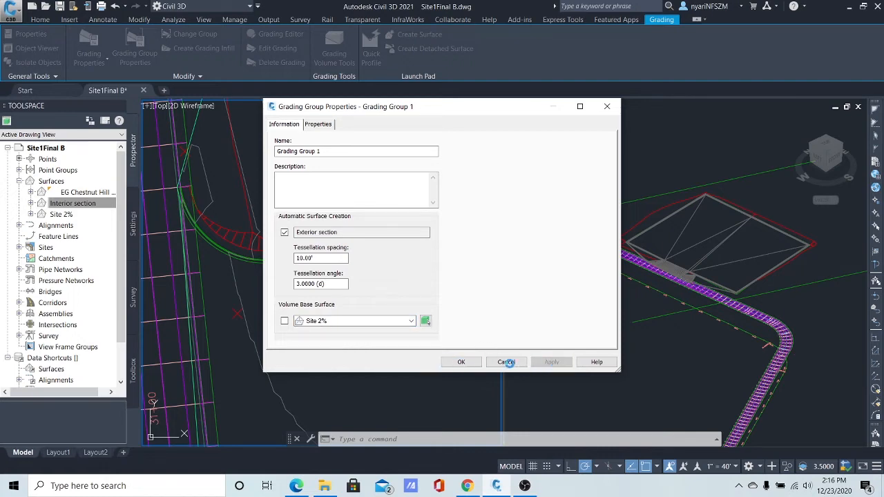
left_click(461, 362)
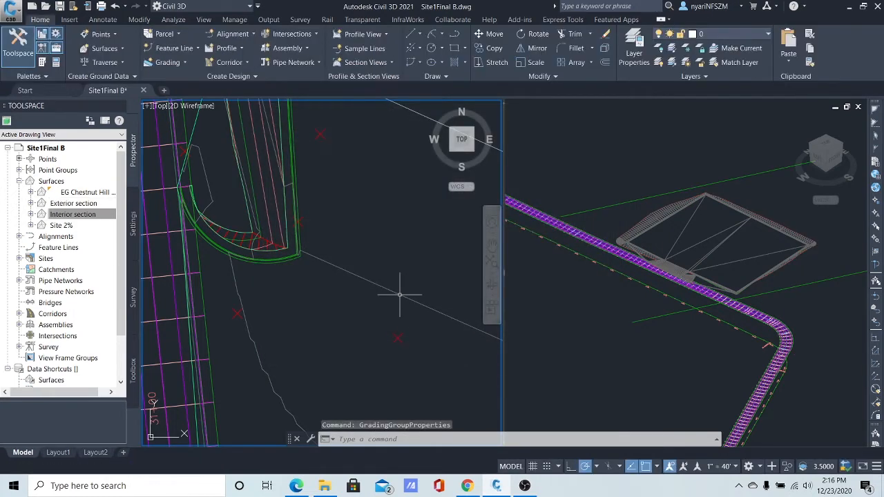
Step: Set the Interior section surface's style to _No Display
scroll(373, 252, "down", 4)
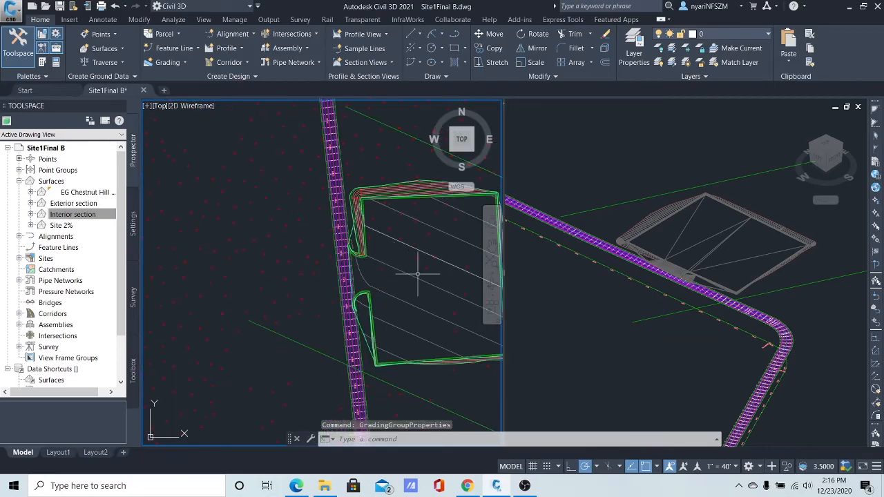
middle_click_drag(417, 273, 319, 270)
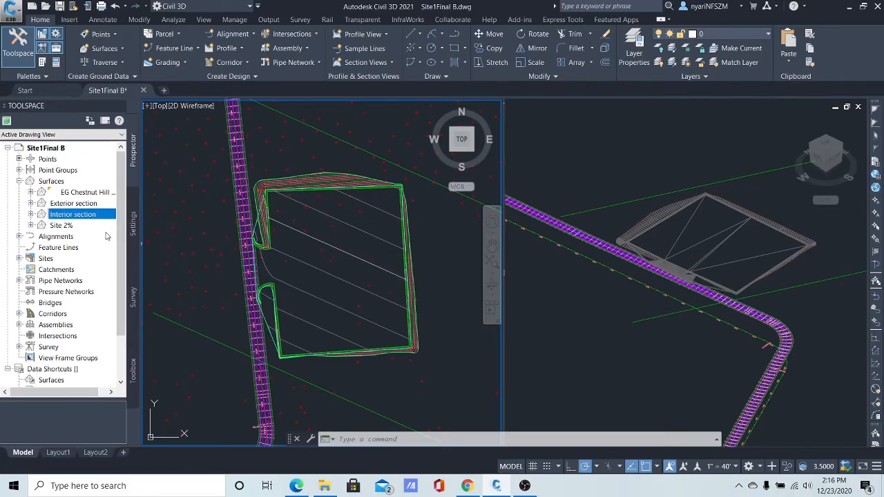
left_click(149, 237)
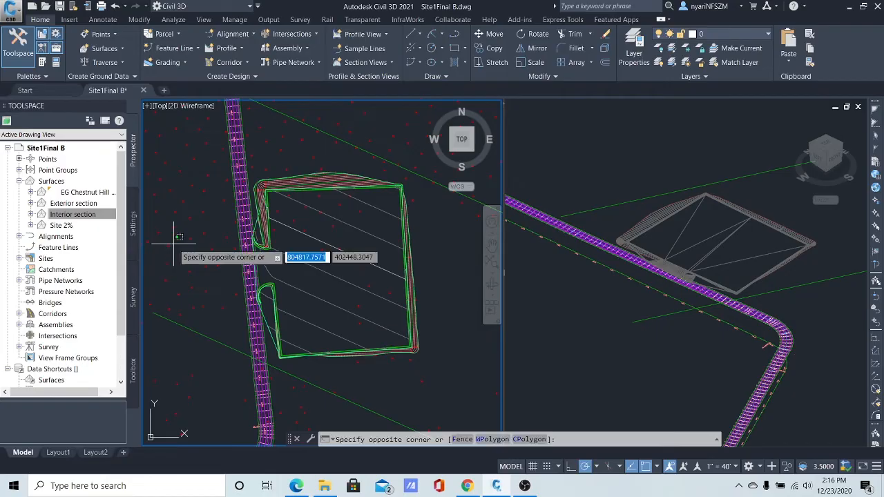
right_click(74, 217)
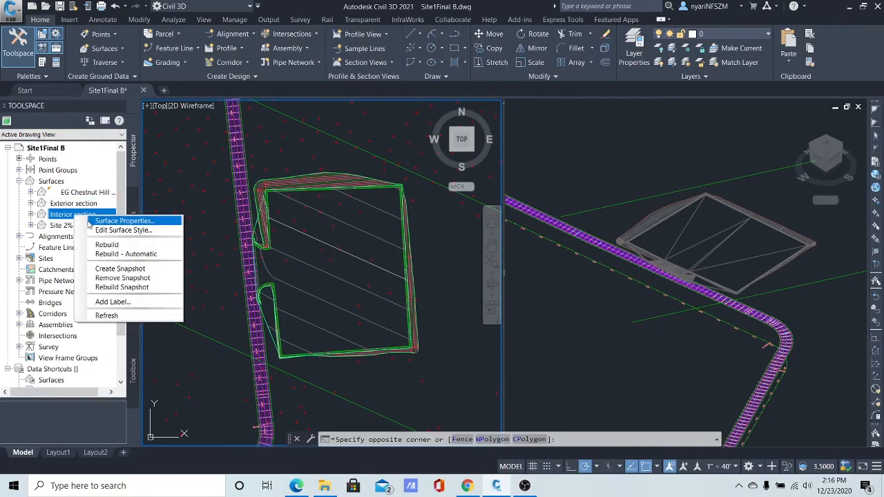
left_click(123, 221)
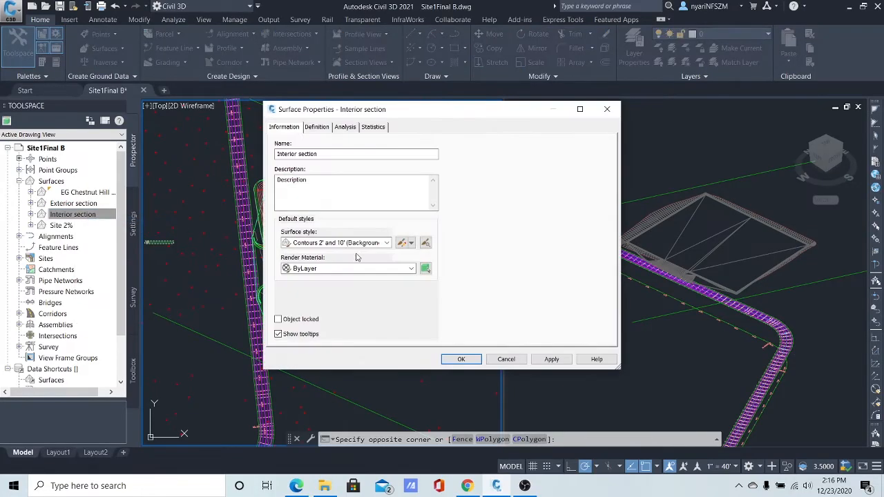
left_click(386, 242)
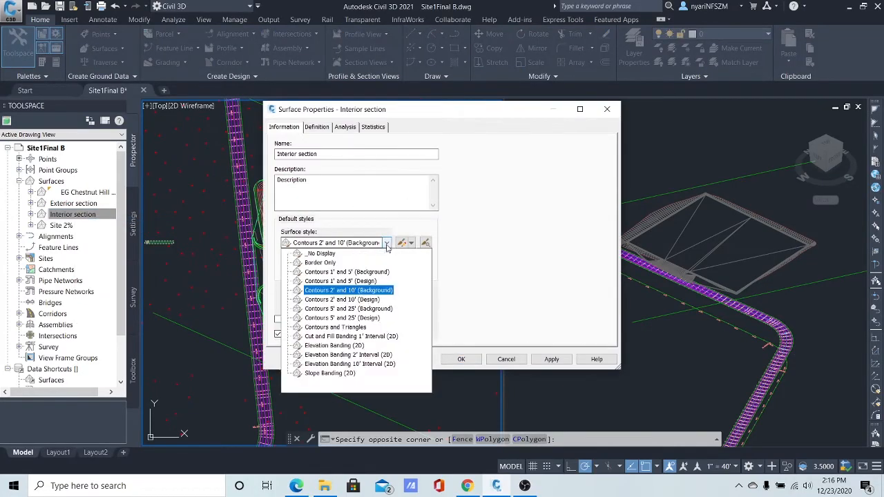
left_click(331, 255)
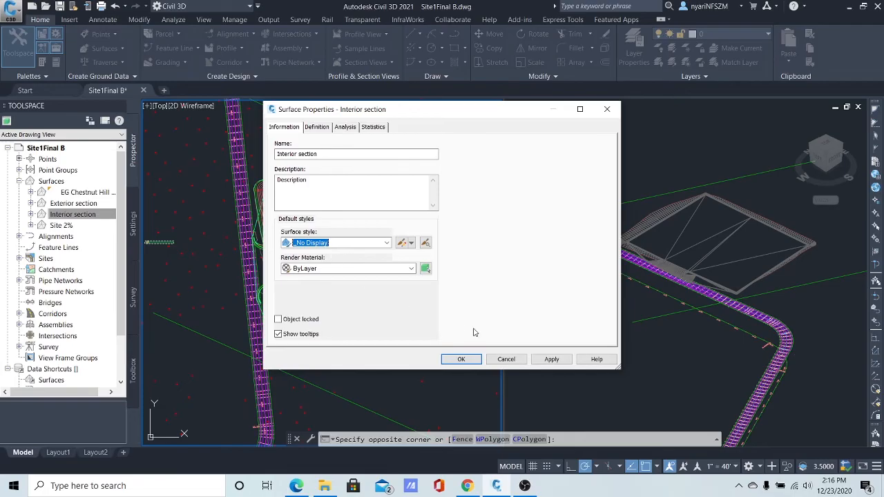
left_click(551, 359)
left_click(461, 359)
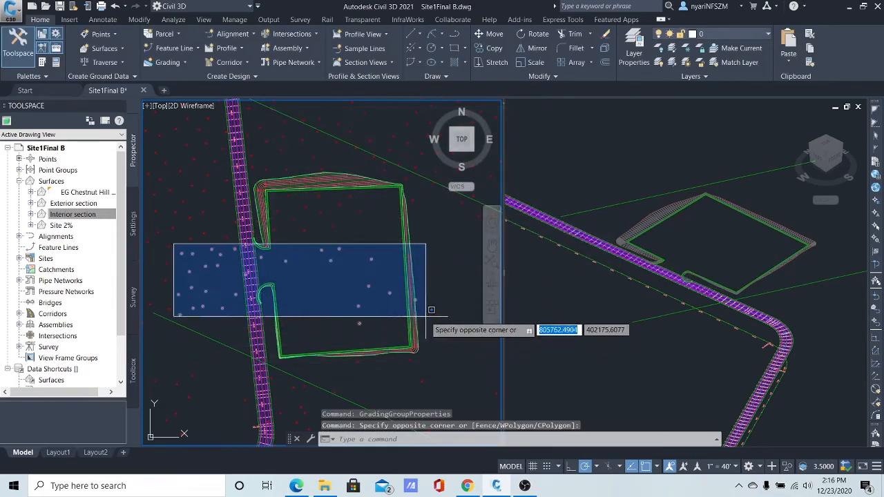
key("Escape")
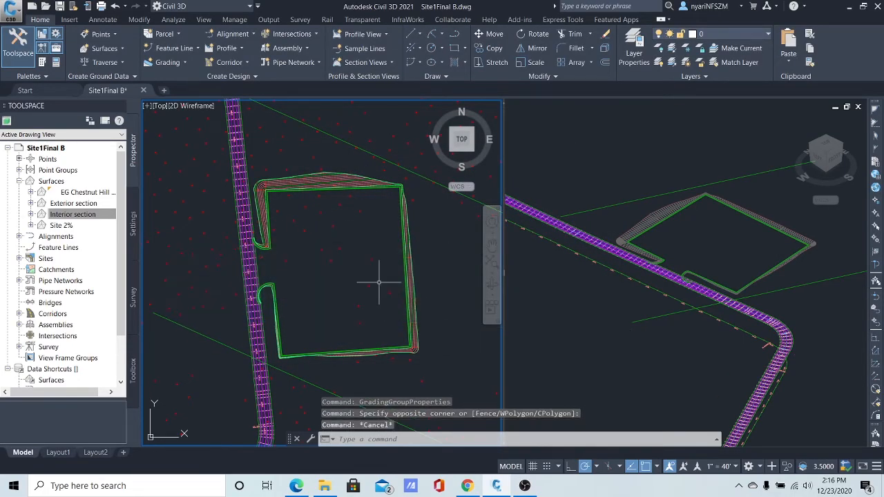
Step: Create a new TIN surface named Parking area with the Contours 2' and 10' (Background) style
scroll(379, 282, "up", 2)
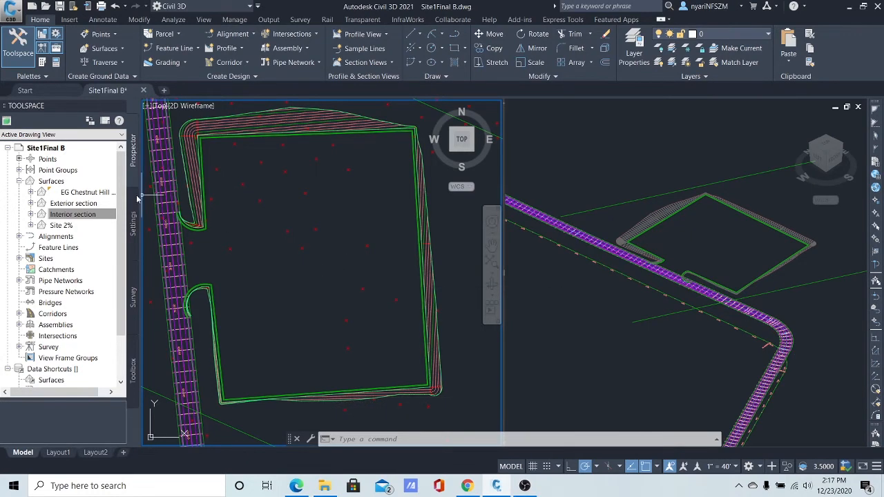
left_click(52, 182)
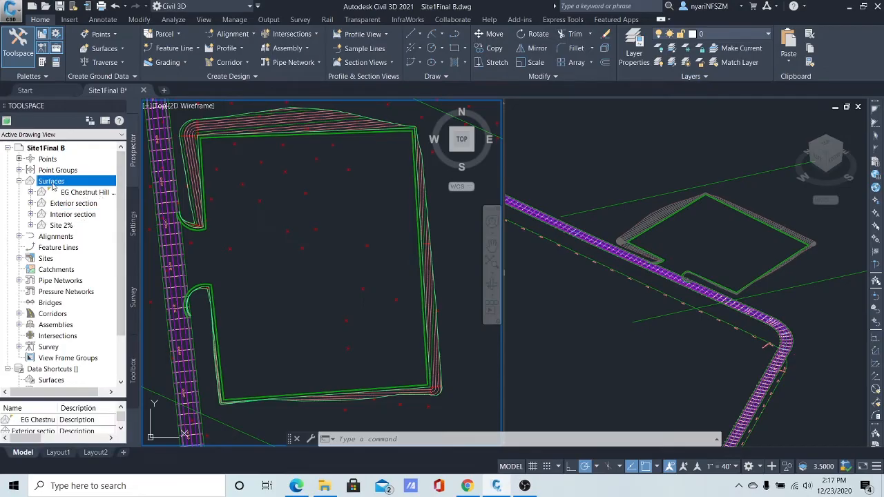
right_click(53, 183)
left_click(91, 192)
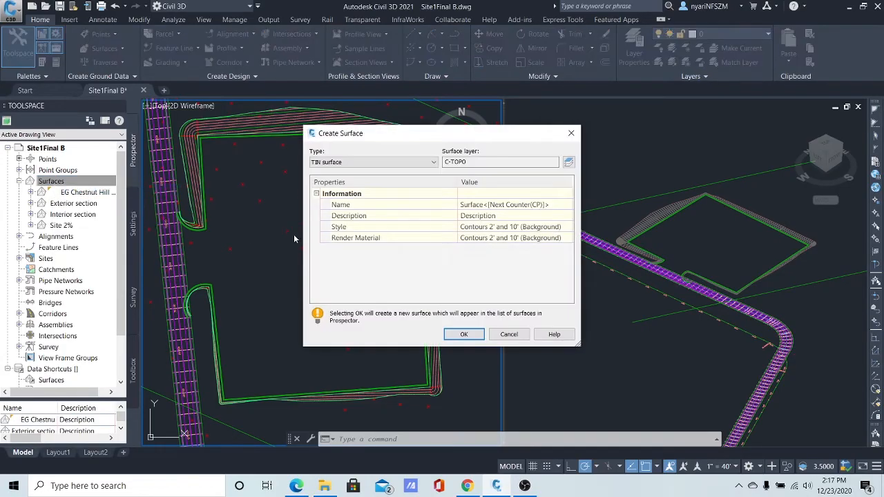
left_click(492, 205)
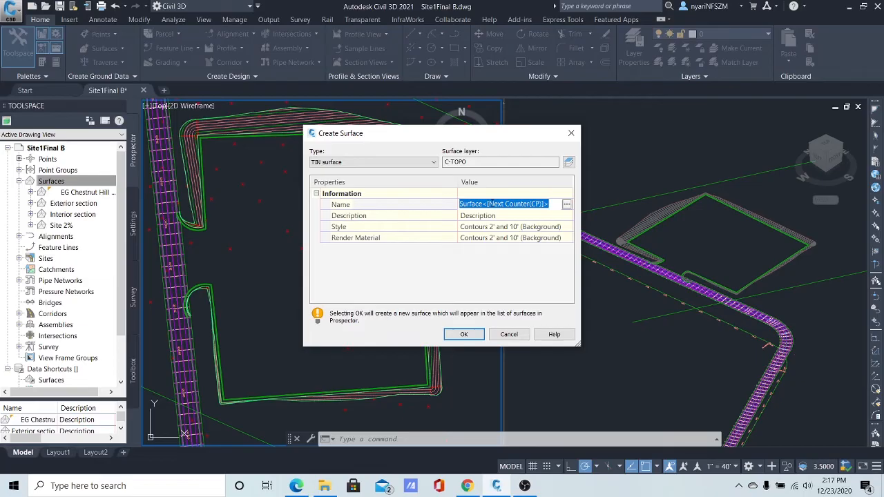
type("Parking area")
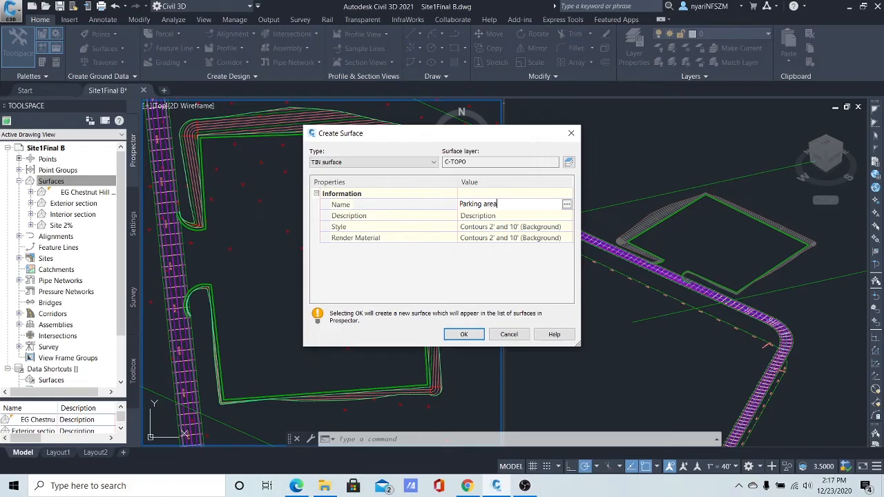
left_click(463, 335)
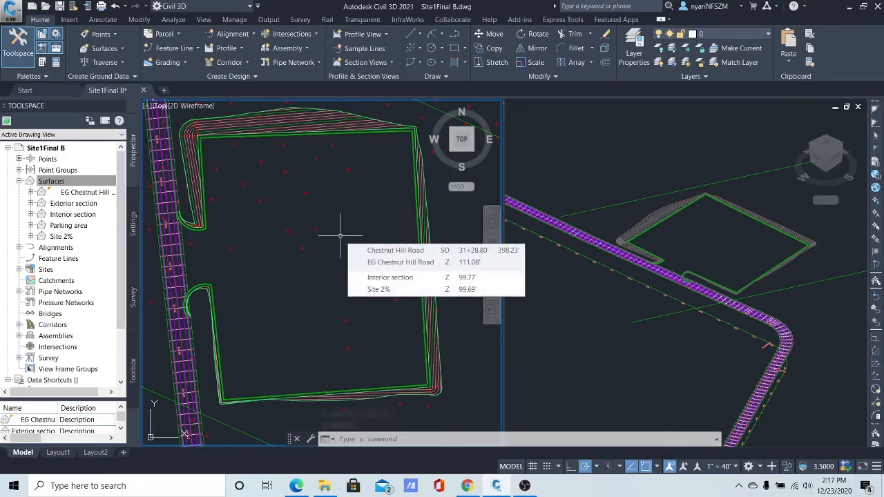
Step: Paste the Exterior section surface into the Parking area surface's definition as an edit
left_click(72, 226)
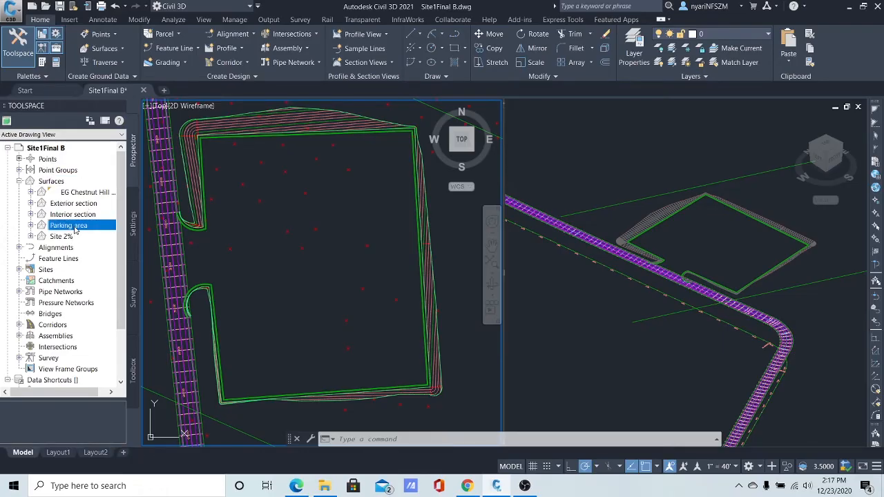
left_click(31, 226)
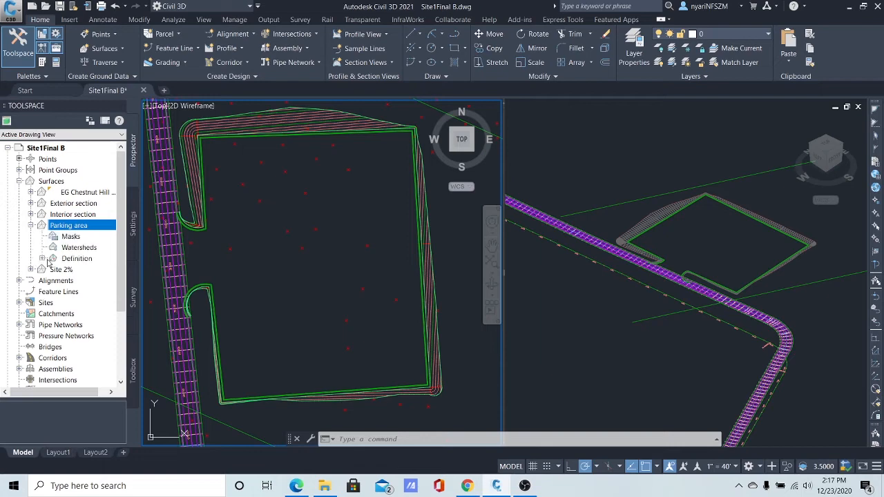
left_click(42, 258)
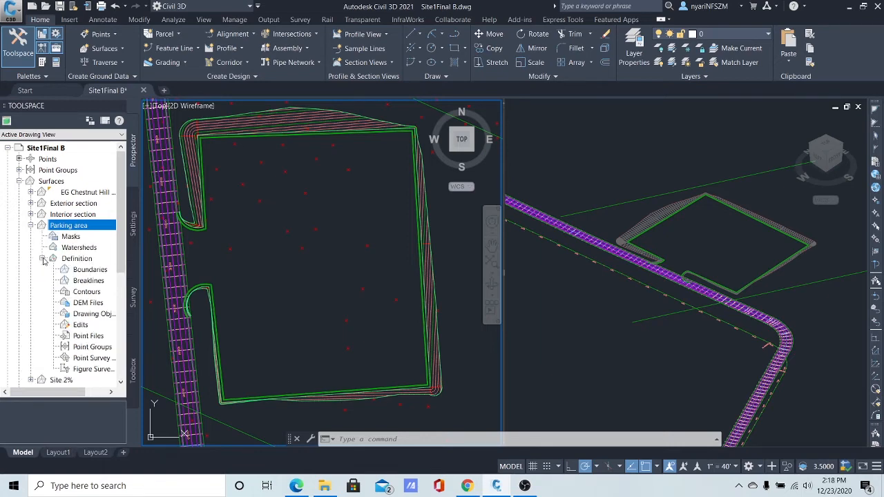
left_click(82, 325)
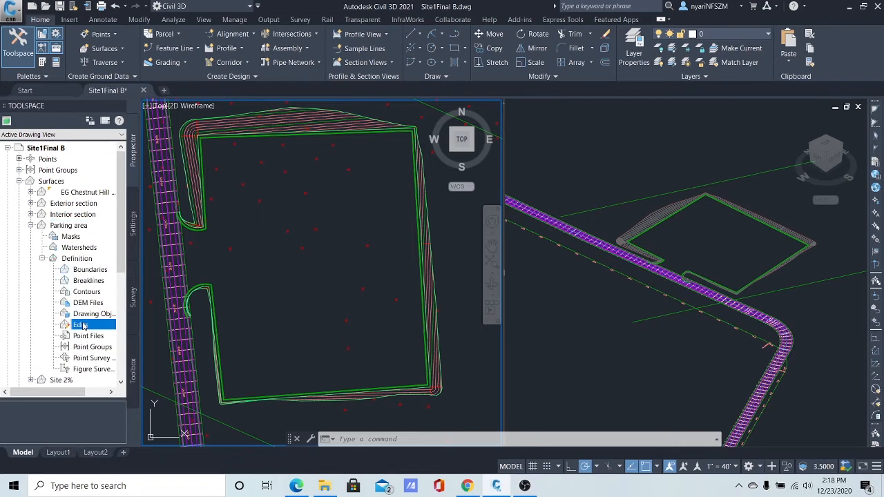
right_click(84, 325)
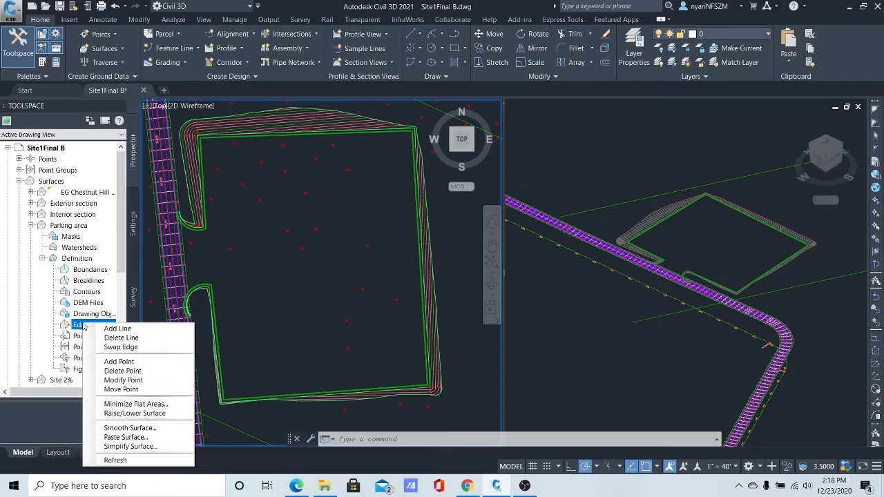
left_click(124, 438)
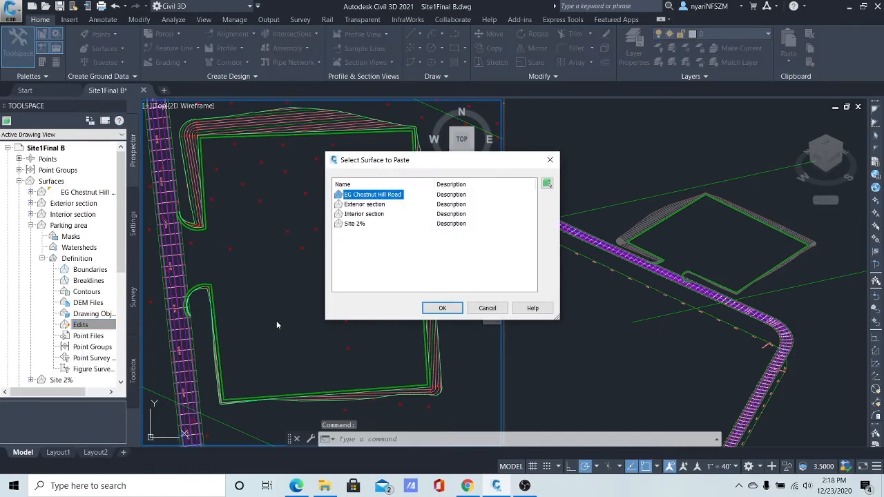
left_click(366, 205)
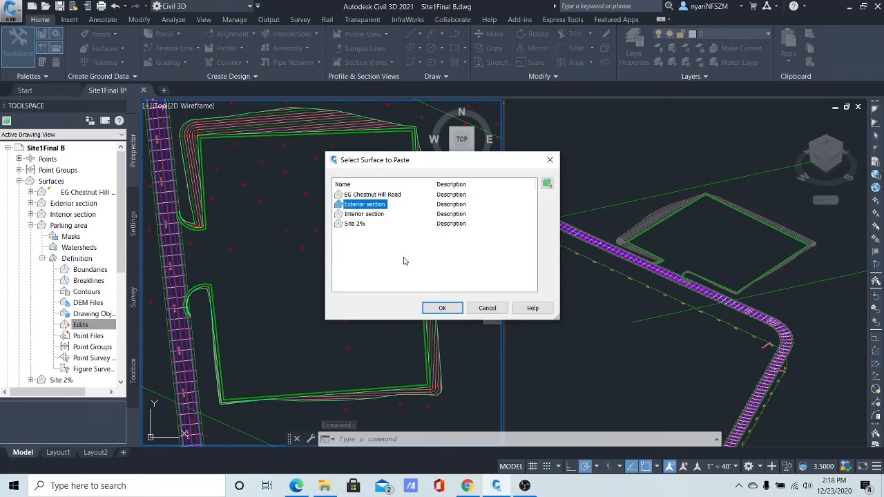
left_click(450, 310)
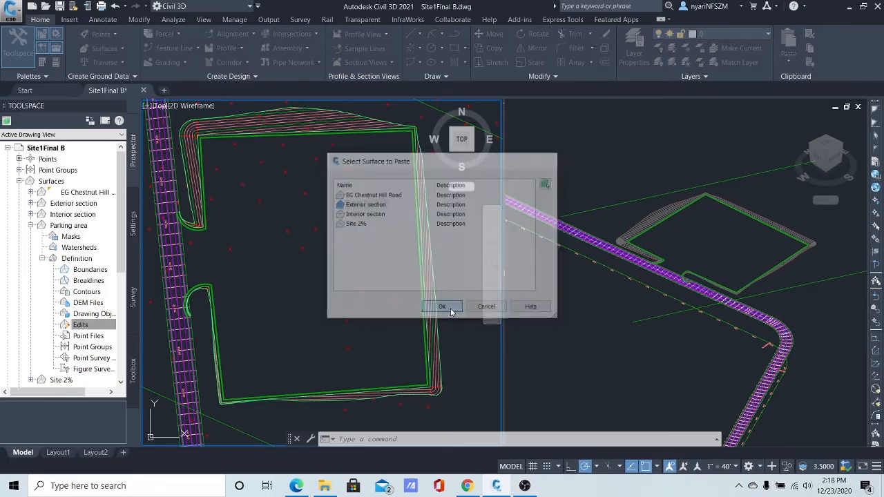
Step: Paste the Interior section surface into the Parking area surface's definition as an edit
left_click(98, 329)
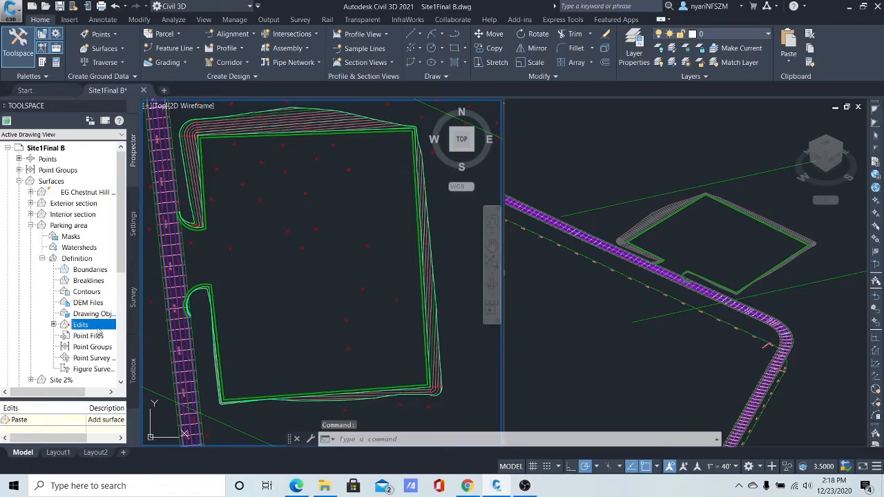
right_click(98, 330)
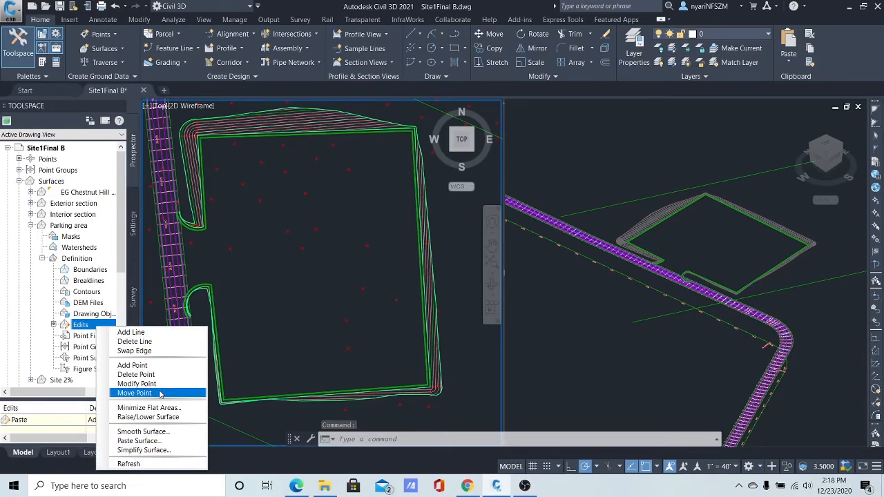
left_click(142, 440)
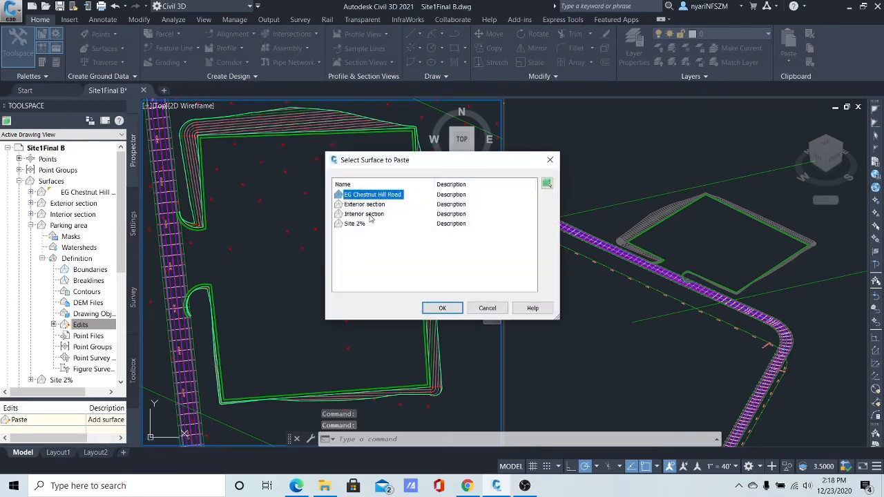
left_click(366, 214)
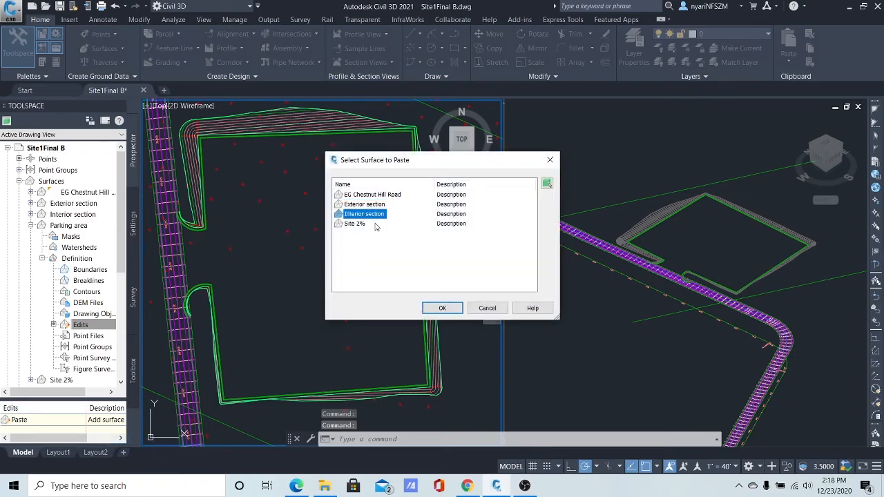
left_click(443, 308)
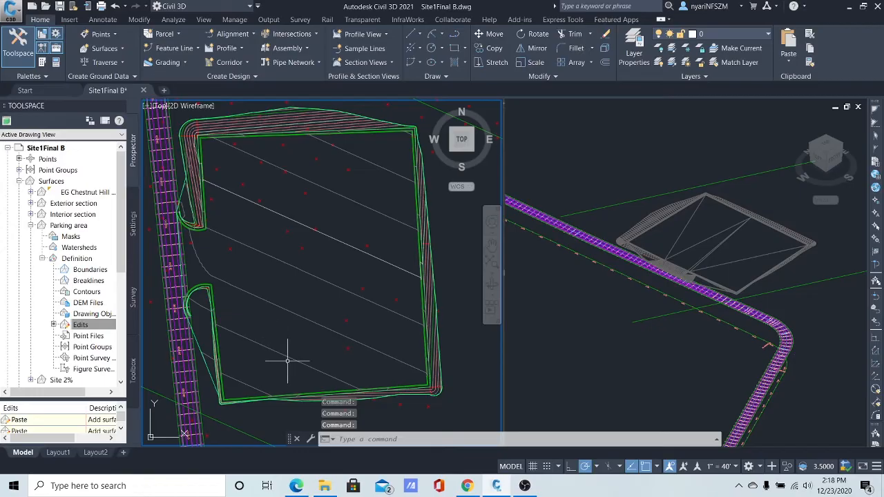
scroll(291, 353, "down", 2)
scroll(292, 350, "up", 2)
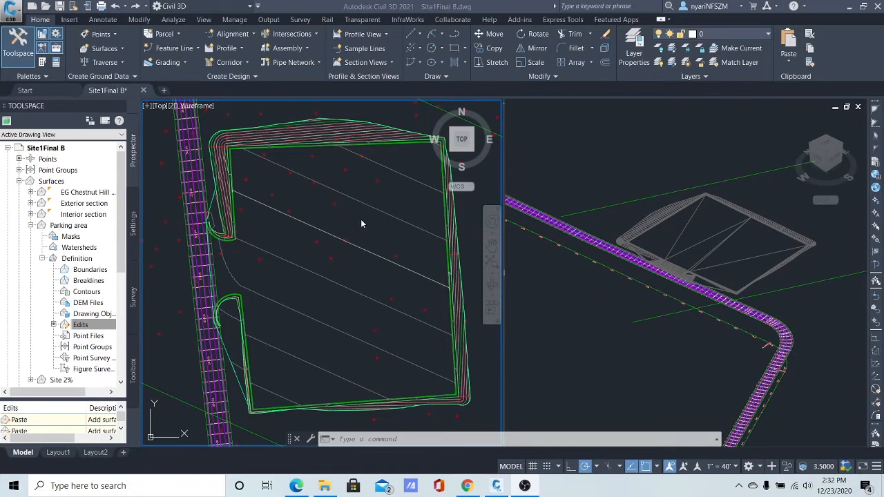
Step: Draw a rectangle about 216.5 by 103.3 feet inside the upper half of the parking area
left_click(465, 50)
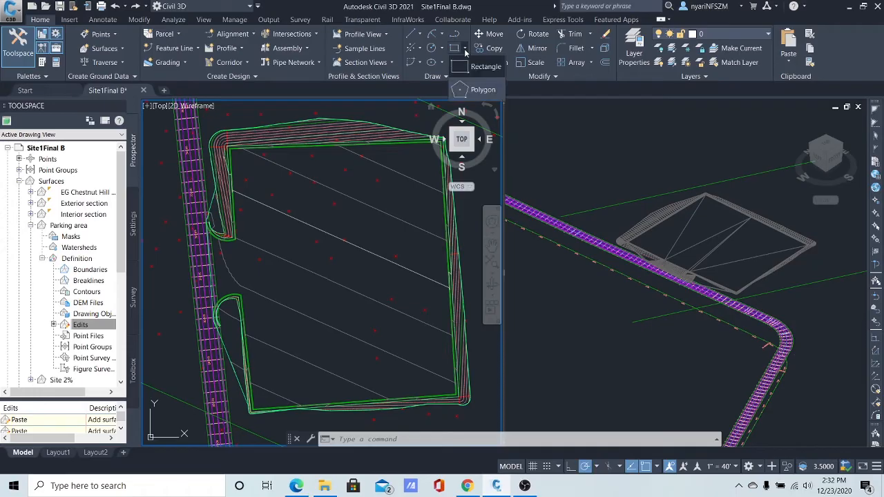
left_click(477, 67)
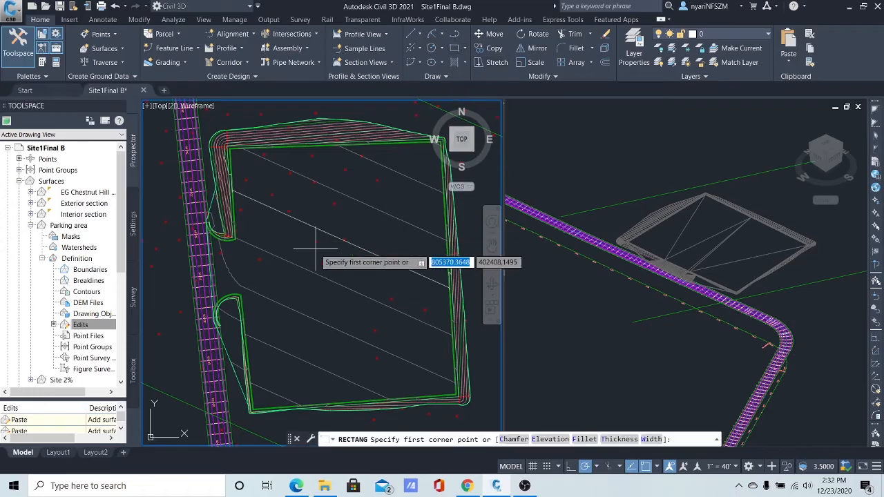
left_click(297, 239)
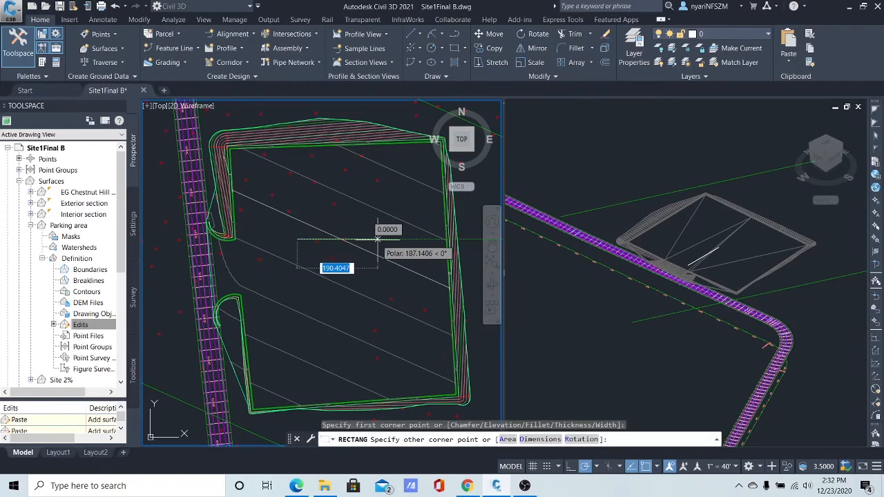
left_click(389, 197)
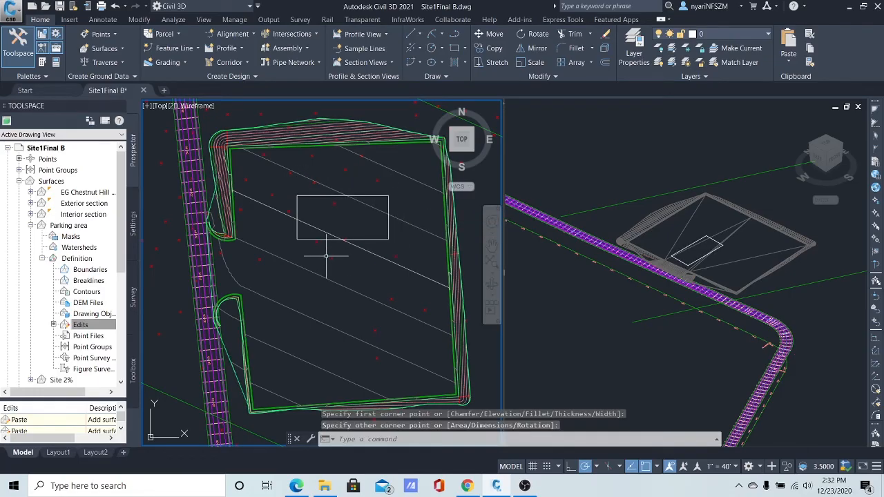
Step: Draw a Basic Feature Line in Site 1 along the rectangle's right, bottom and left sides, with start elevation 0.00 and grade 0.00
left_click(198, 49)
left_click(185, 66)
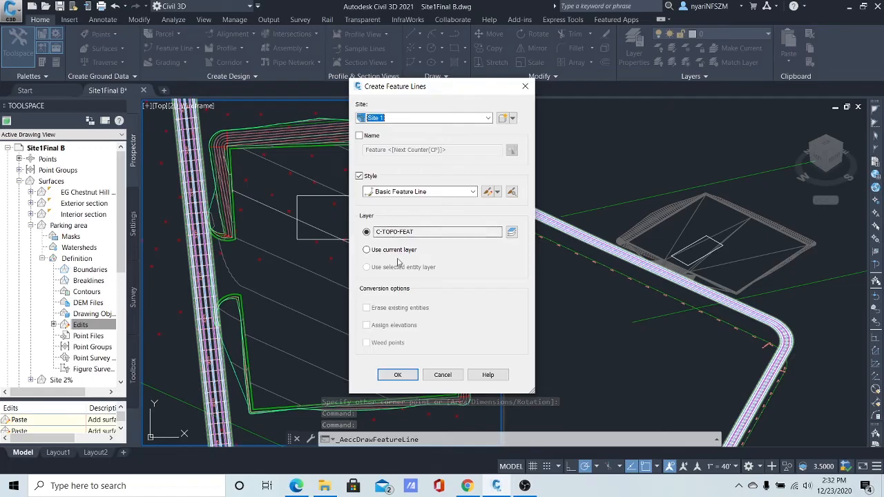
left_click(397, 375)
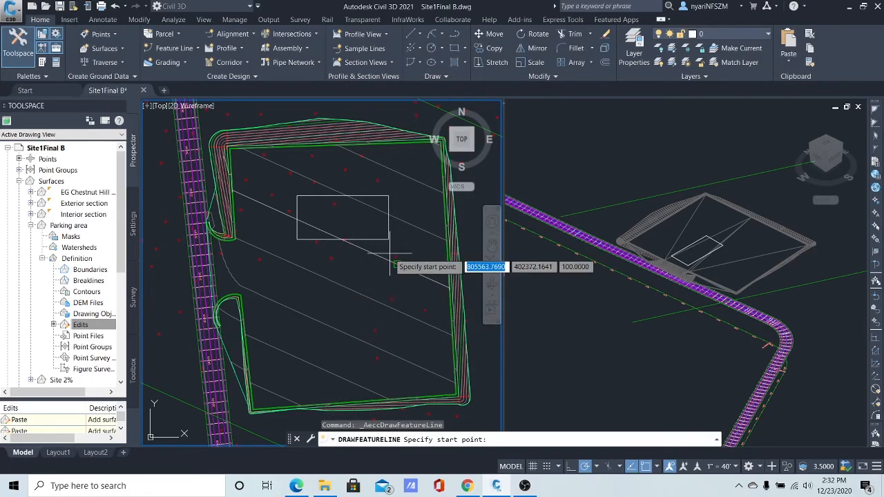
left_click(389, 198)
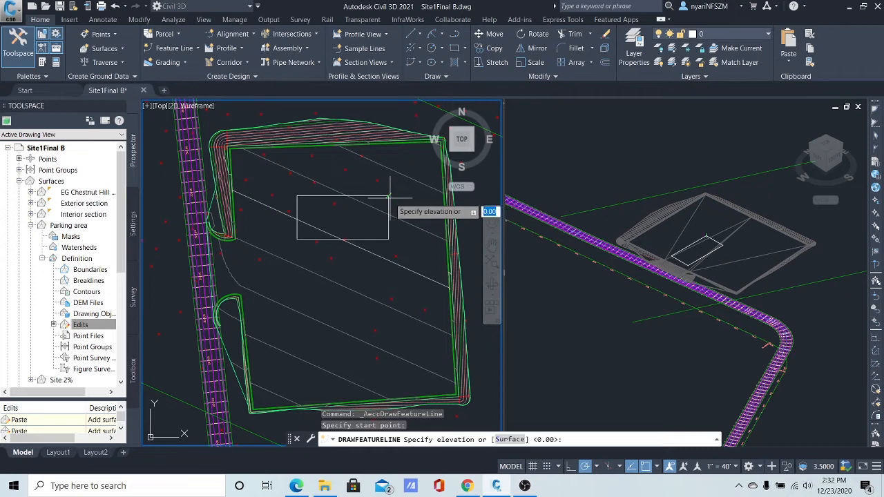
key("Return")
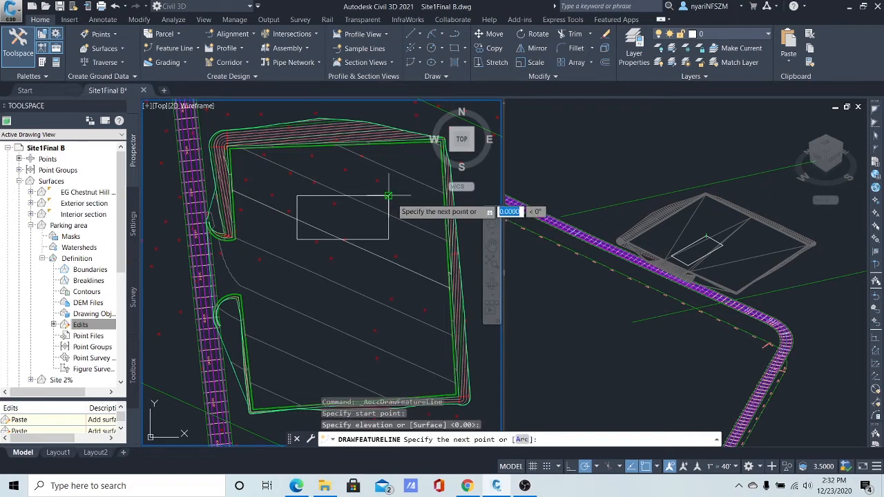
left_click(388, 239)
key("Return")
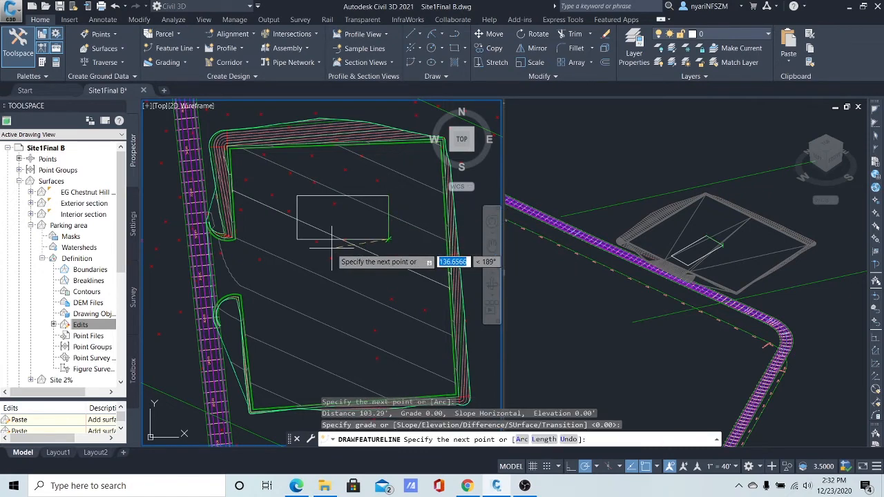
left_click(297, 239)
key("Return")
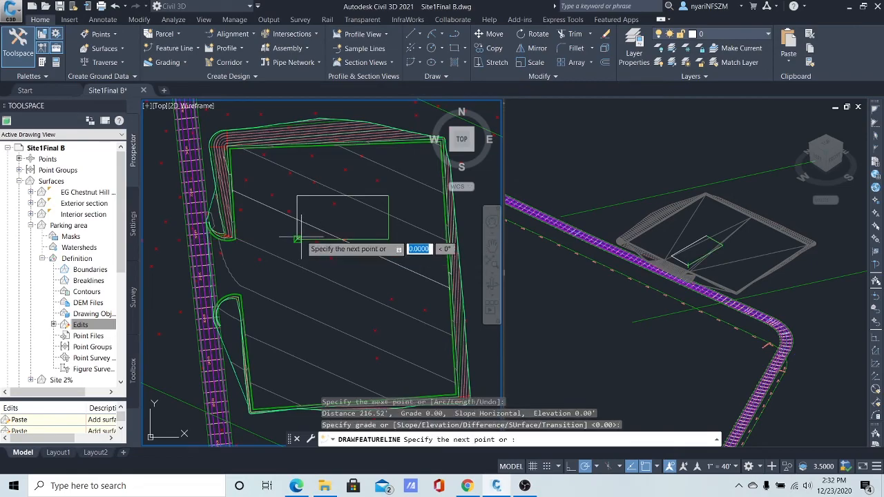
left_click(297, 197)
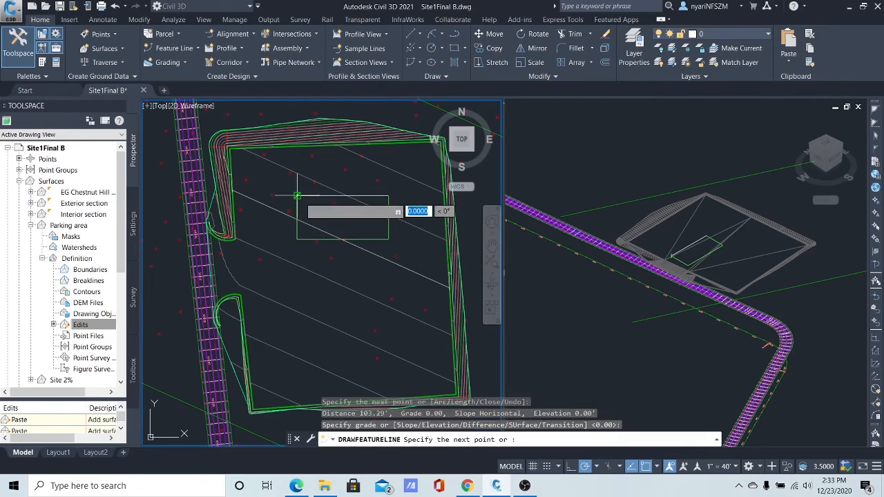
key("Return")
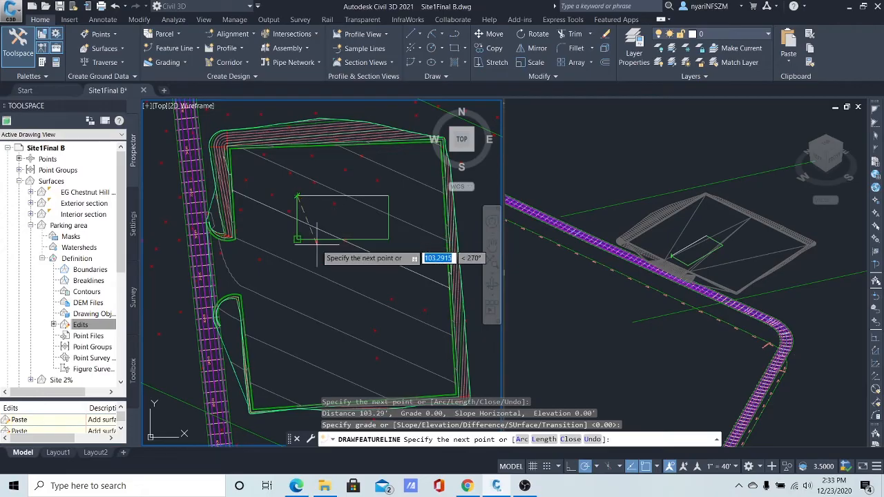
key("Escape")
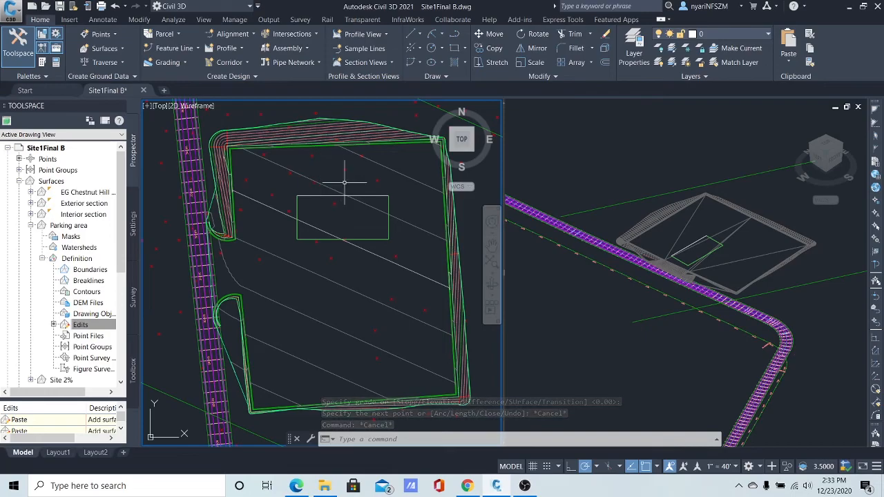
Step: Assign the three-sided feature line's elevations from the Interior section surface, inserting intermediate grade break points
left_click(388, 235)
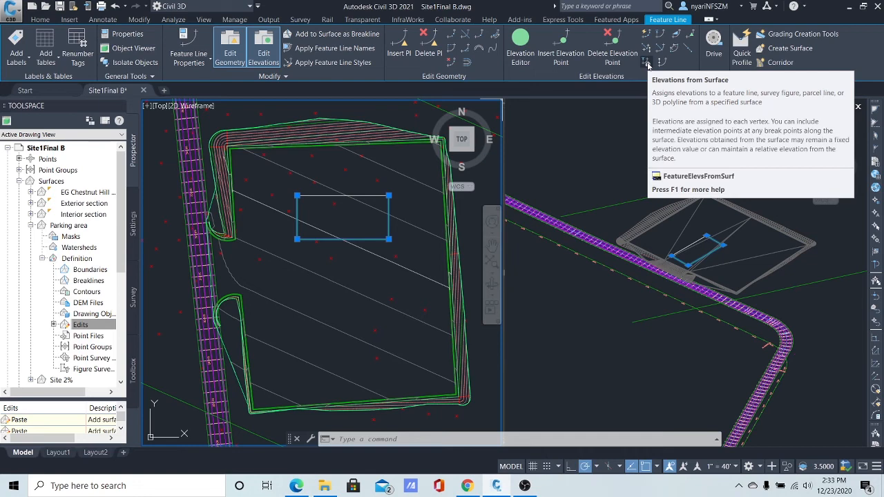
left_click(647, 64)
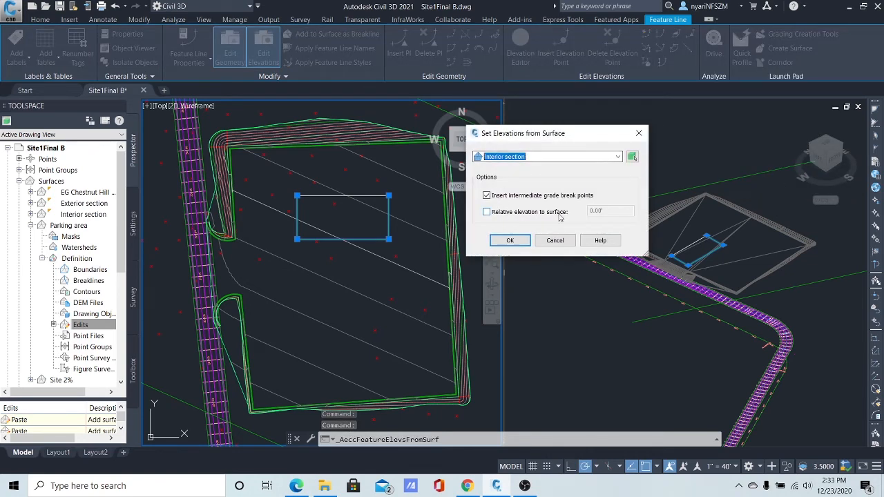
left_click(509, 241)
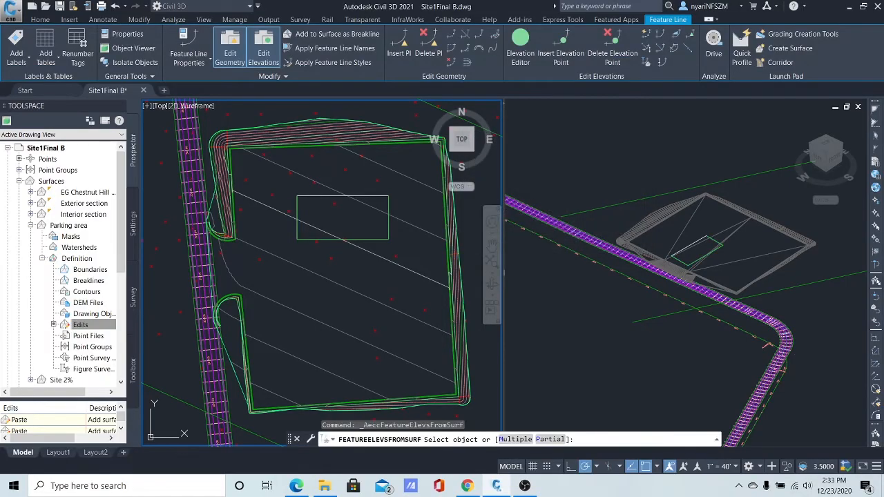
left_click(379, 240)
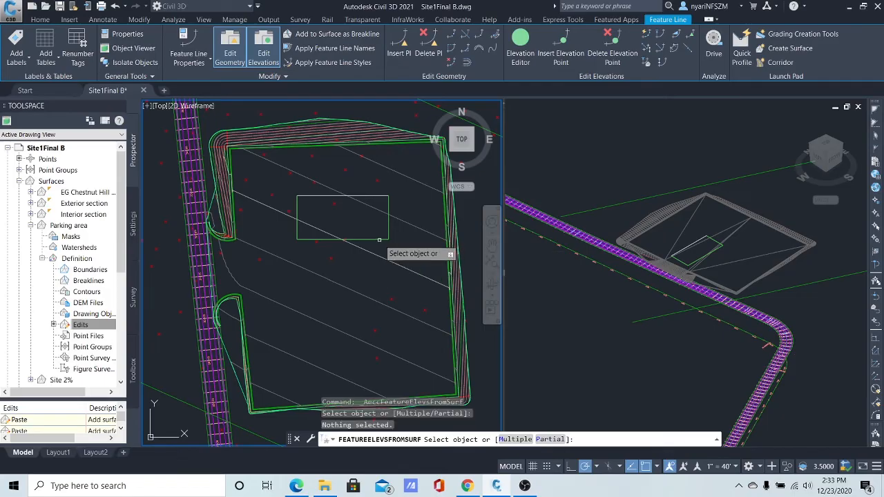
left_click(379, 240)
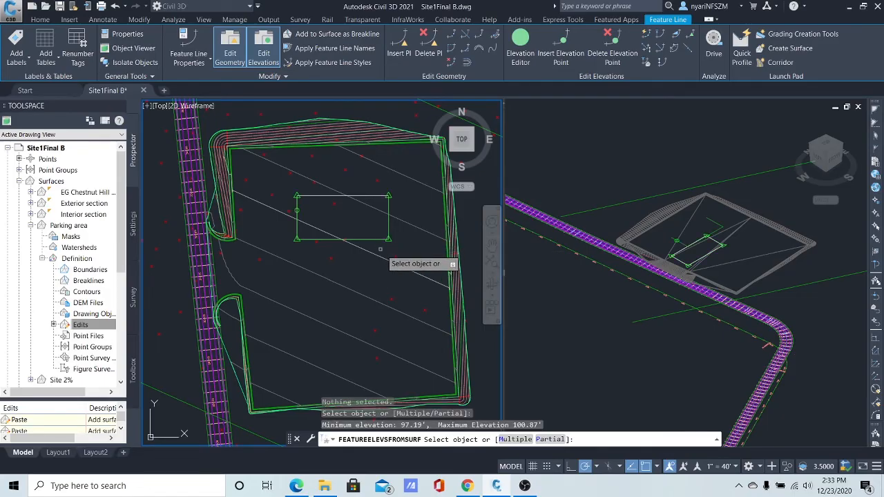
key("Return")
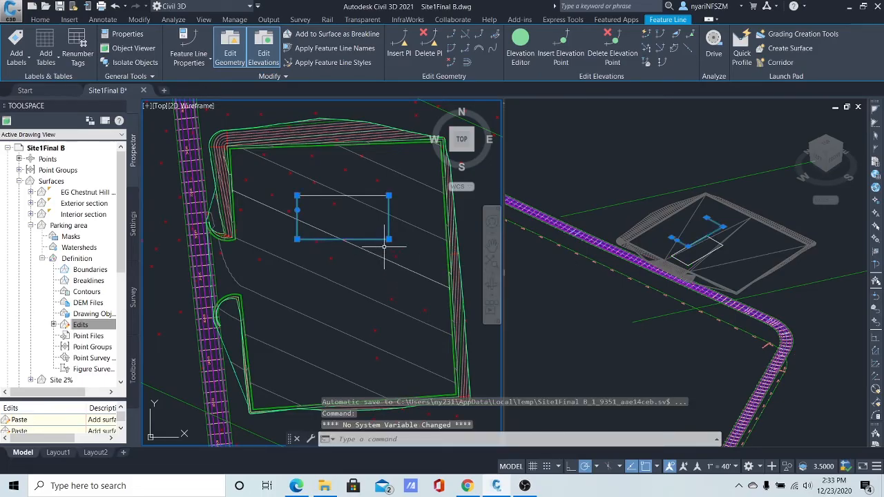
key("Escape")
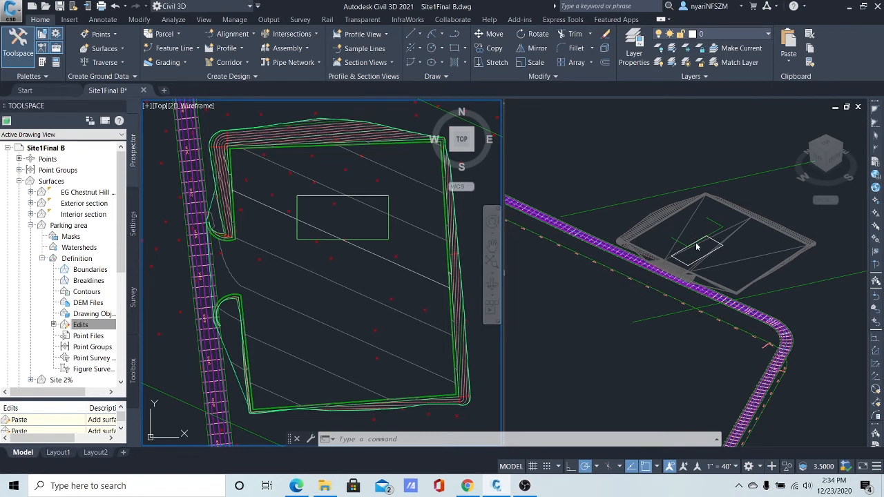
Step: Convert the rectangle to a feature line in Site 1 with elevations from the Interior section surface, erasing the original and inserting intermediate grade break points
left_click(340, 196)
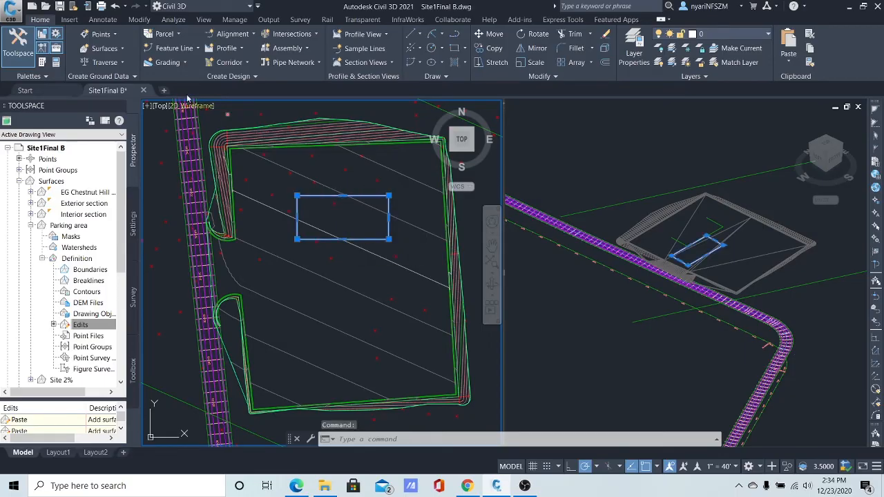
left_click(197, 54)
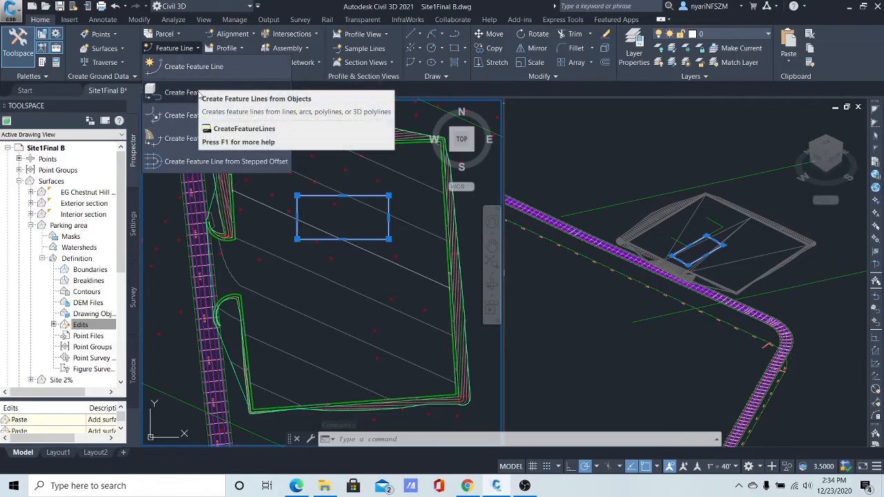
left_click(199, 95)
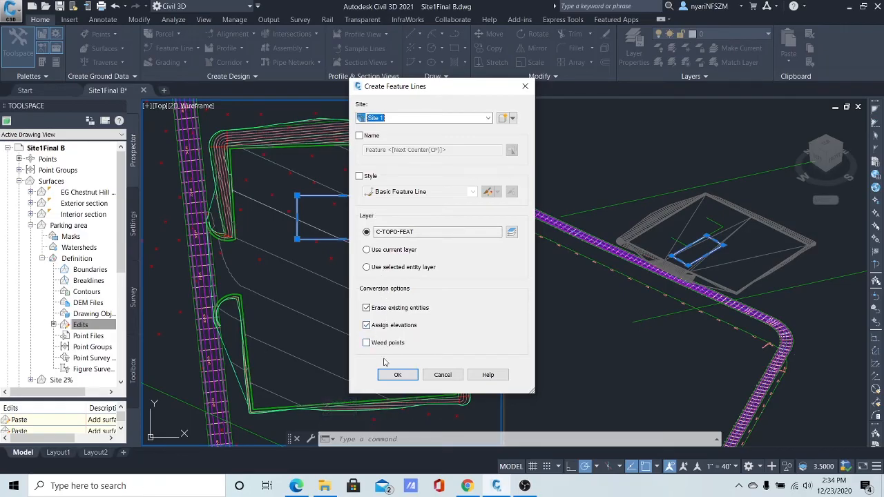
left_click(398, 377)
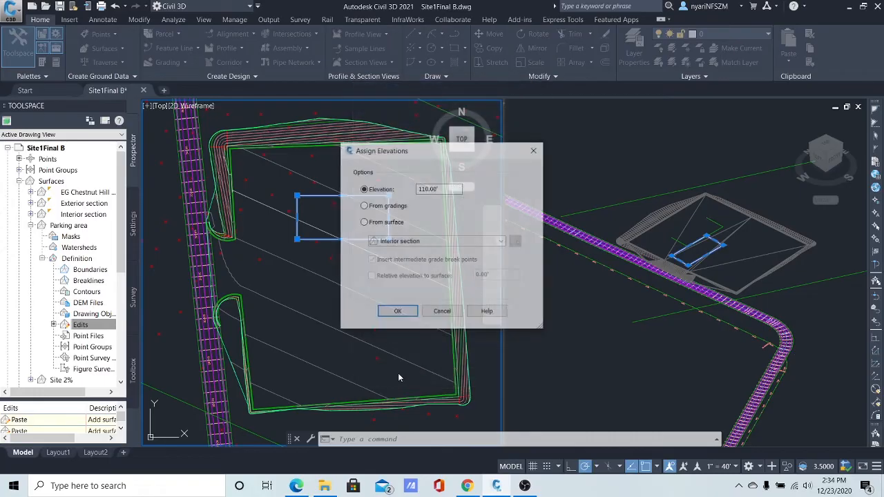
left_click(363, 222)
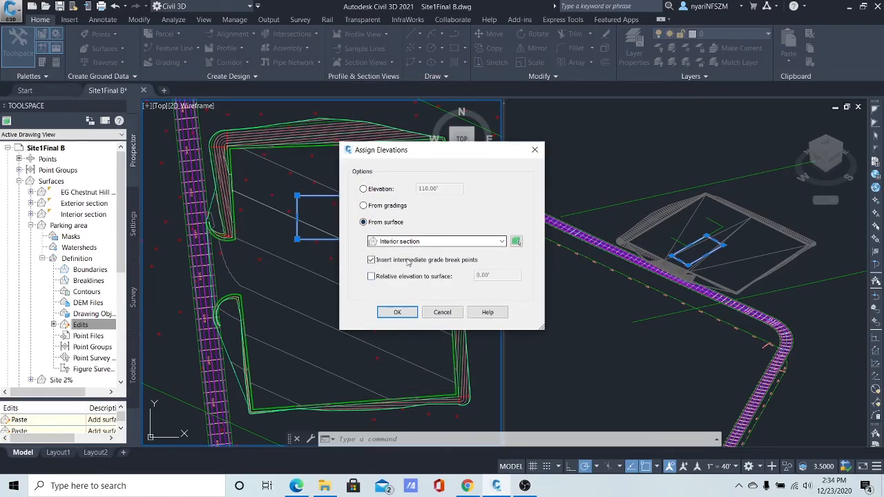
left_click(398, 312)
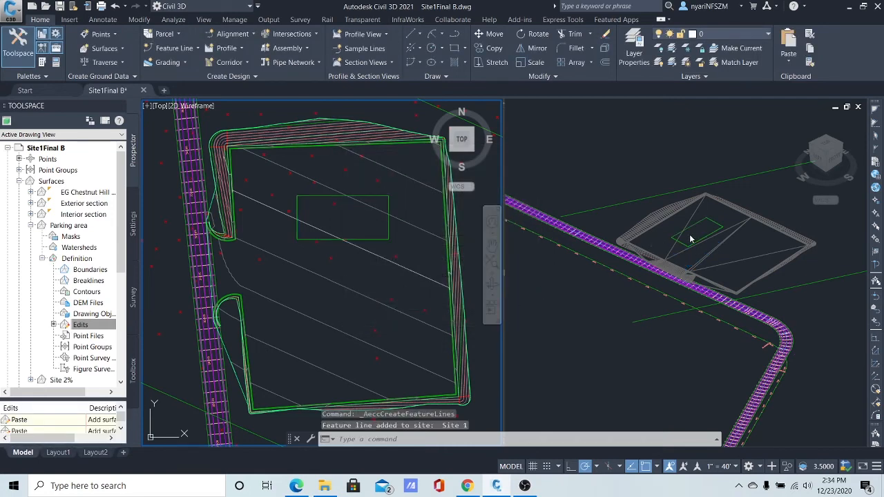
Step: Undo the rectangle's conversion to a feature line, restoring the plain rectangle polyline
left_click(381, 239)
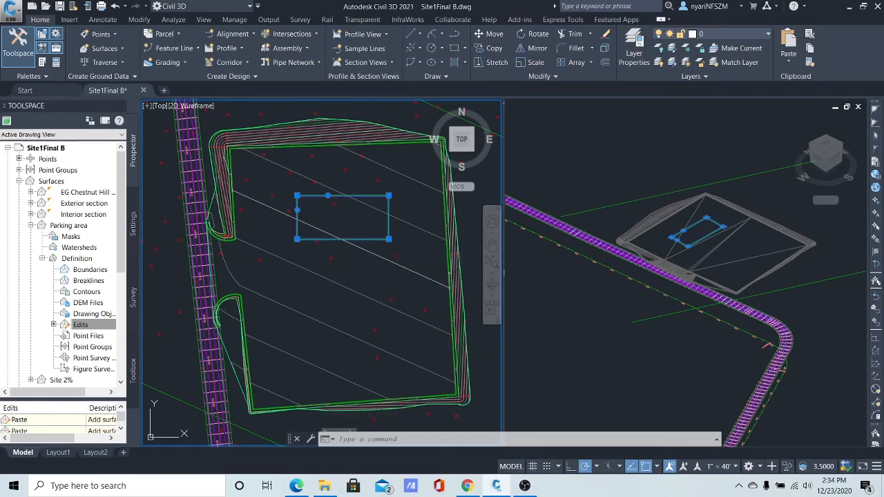
scroll(356, 245, "up", 4)
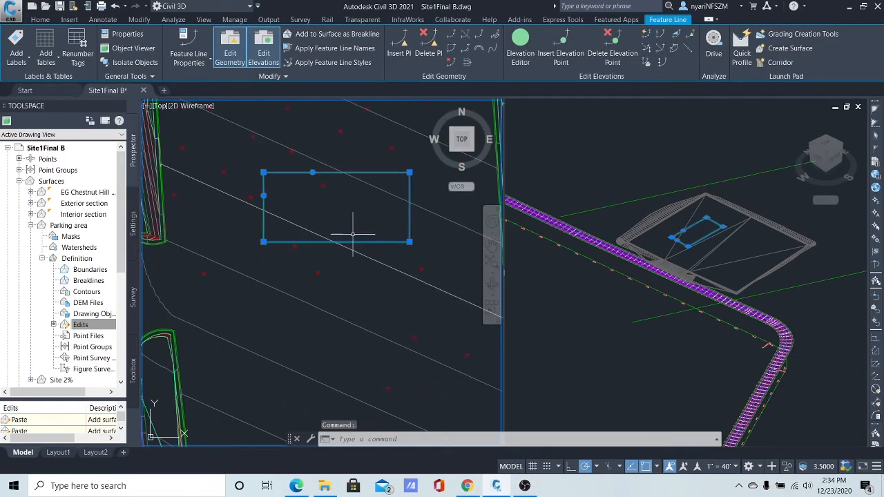
scroll(356, 245, "down", 2)
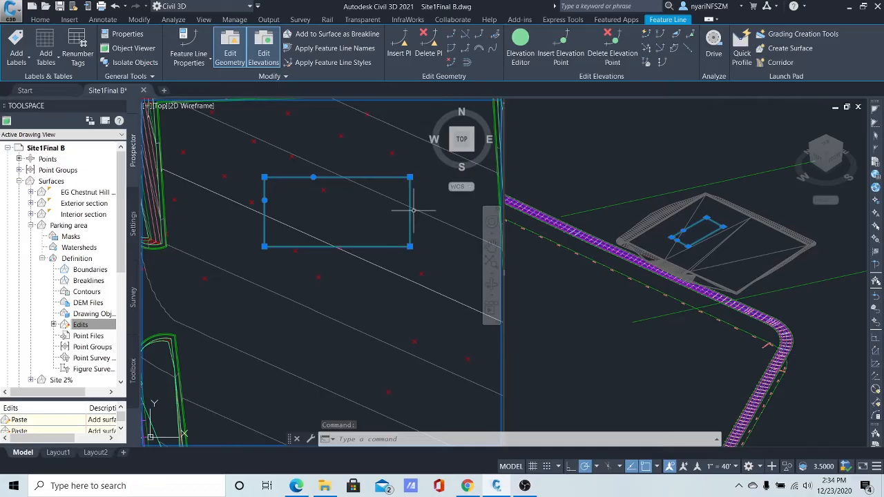
scroll(402, 214, "down", 2)
scroll(402, 214, "up", 2)
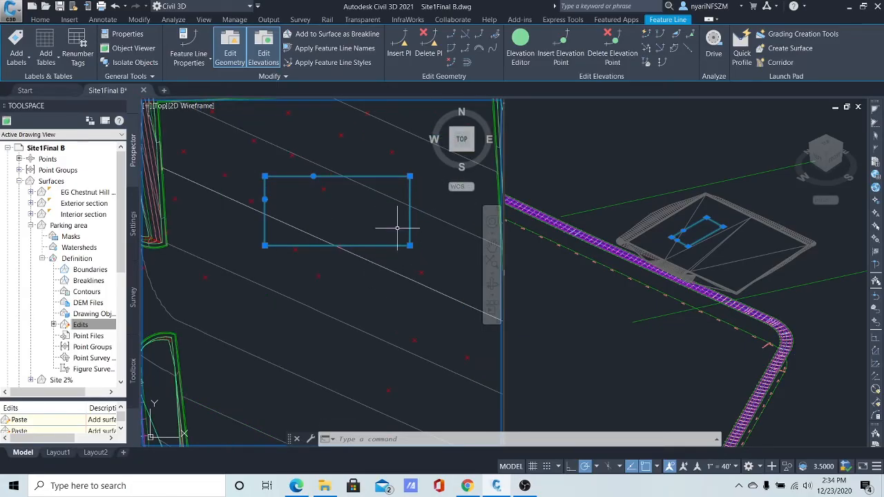
key("Escape")
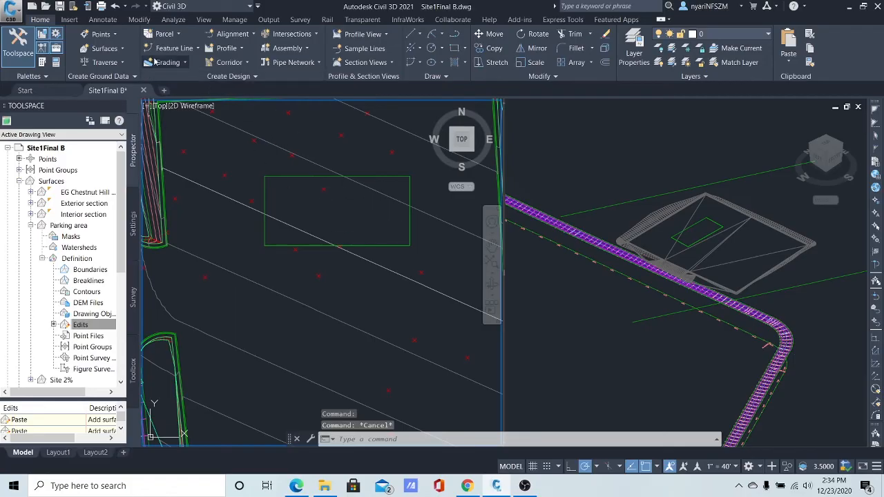
left_click(115, 6)
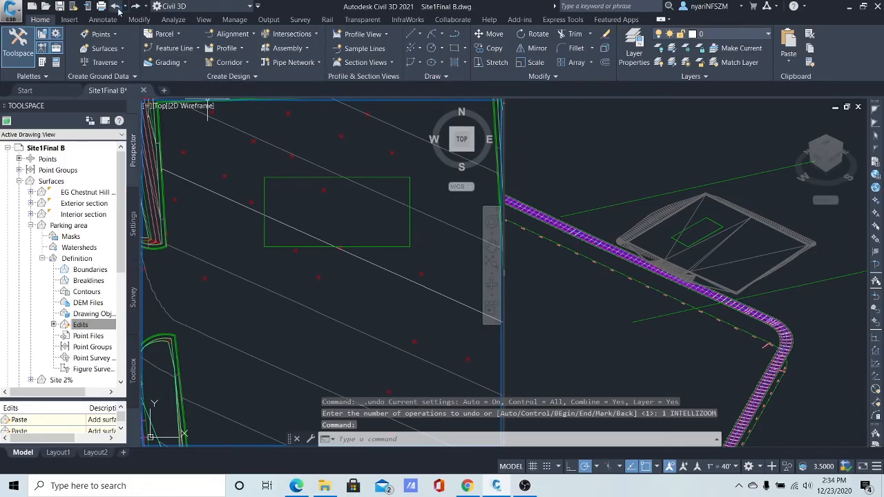
left_click(116, 6)
left_click(116, 5)
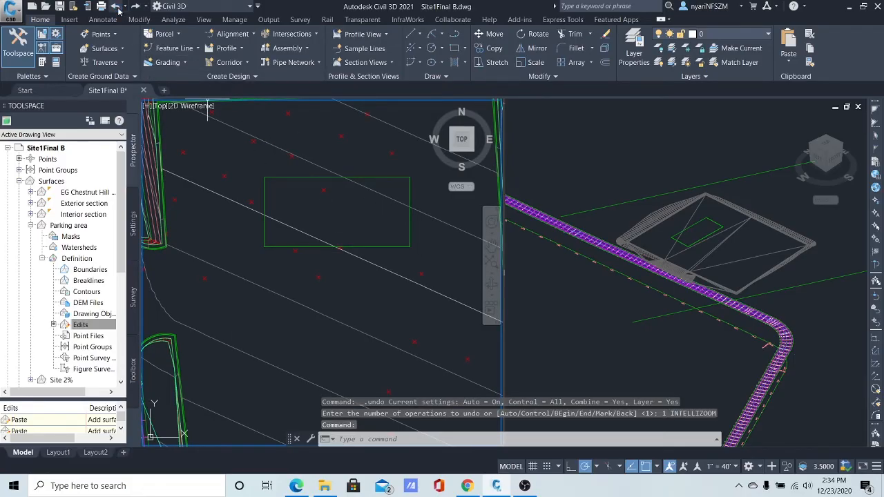
Step: Offset the three-sided feature line outward by 10 feet with a grade of -2
left_click(361, 239)
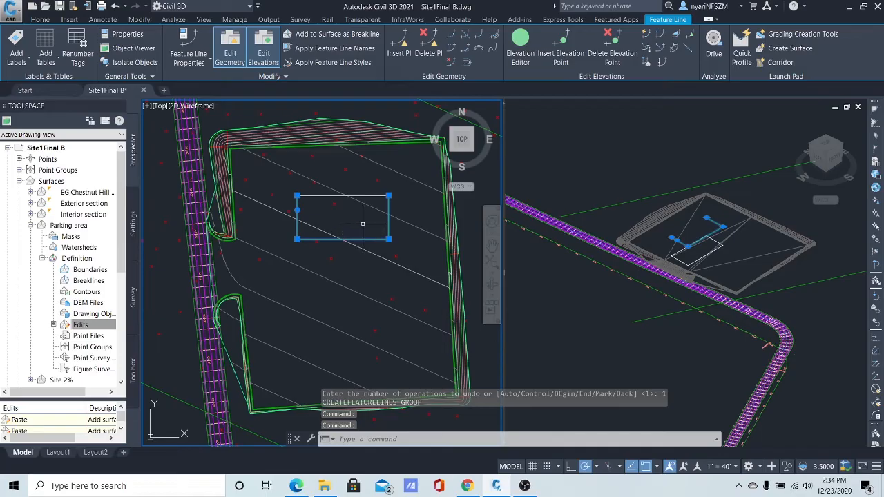
left_click(467, 63)
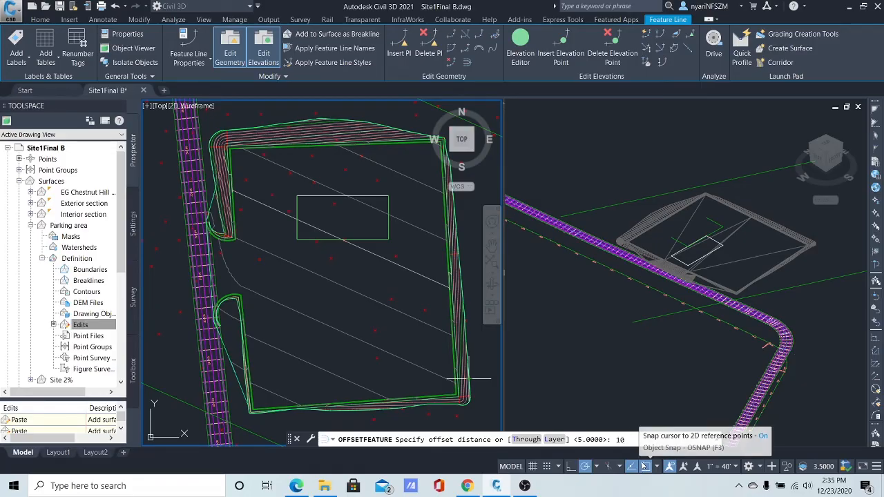
key("Return")
left_click(373, 278)
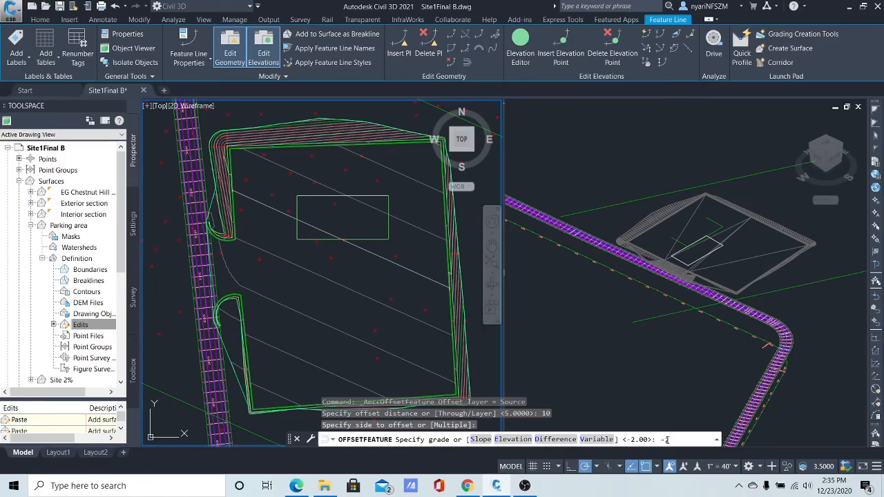
key("Return")
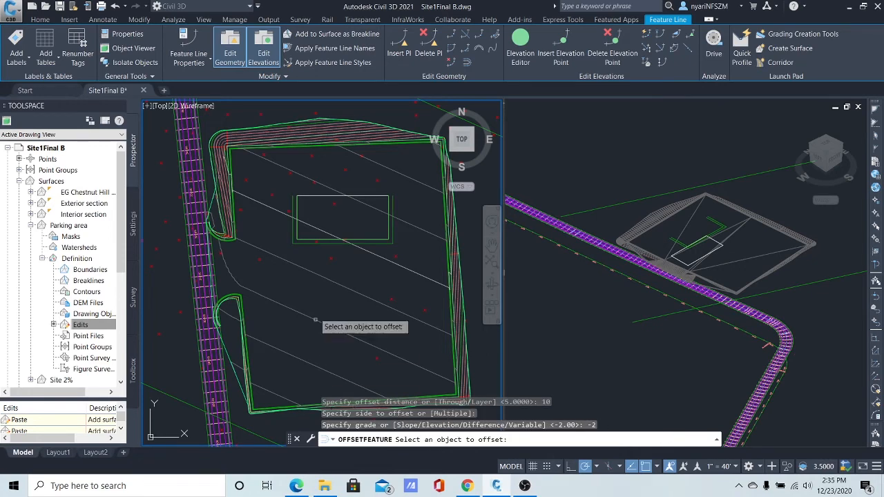
scroll(319, 266, "up", 5)
middle_click_drag(388, 225, 304, 337)
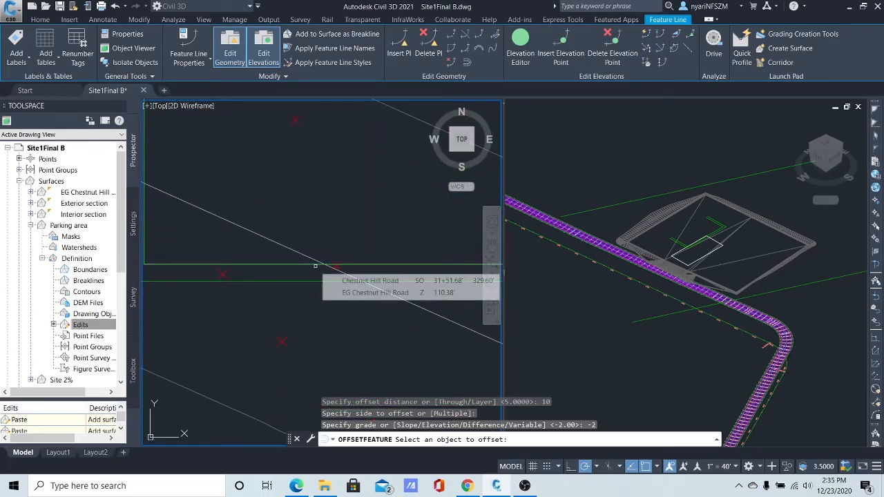
scroll(337, 321, "down", 3)
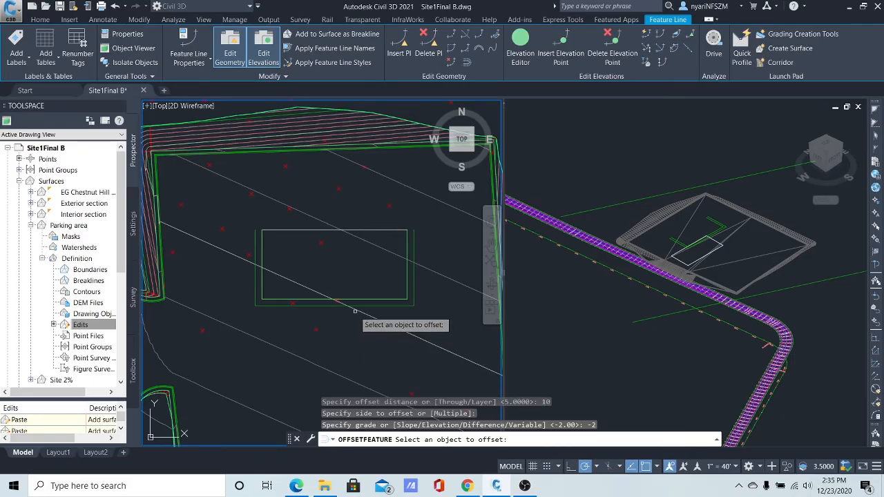
key("Escape")
key("Escape")
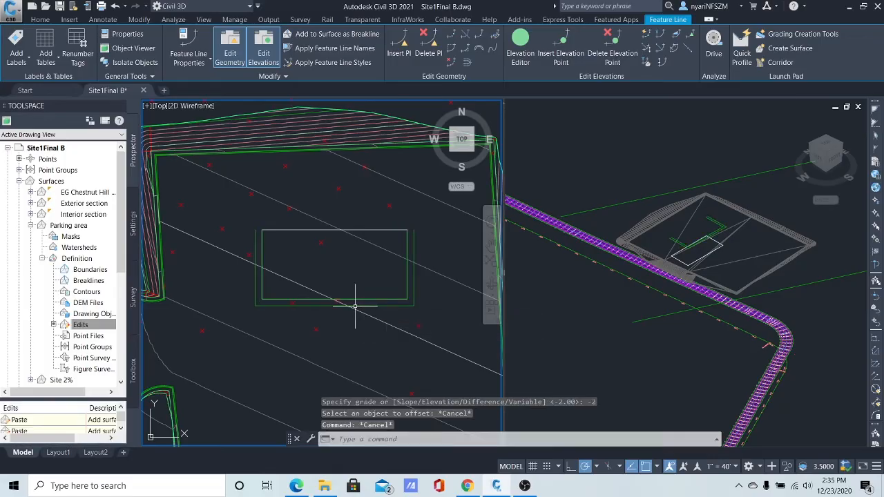
Step: Add both three-sided feature lines to the Interior section surface as standard breaklines with a supplementing distance of 5 feet
left_click(357, 304)
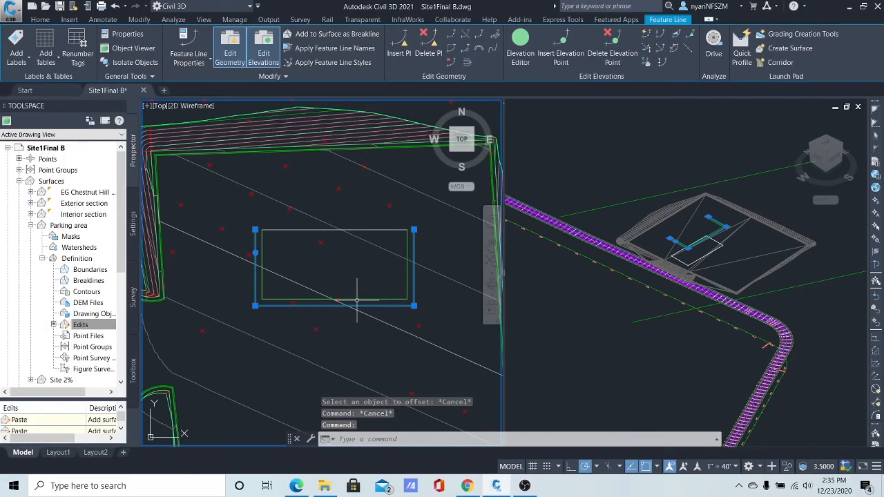
left_click(358, 304)
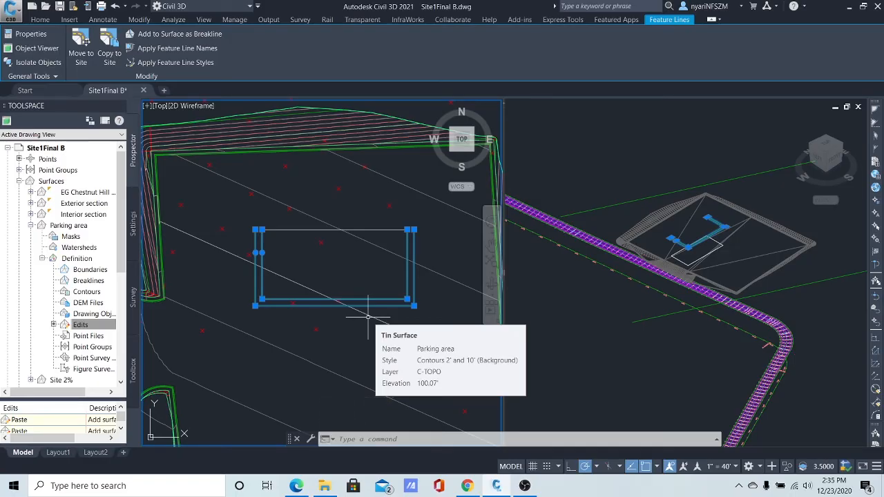
left_click(209, 37)
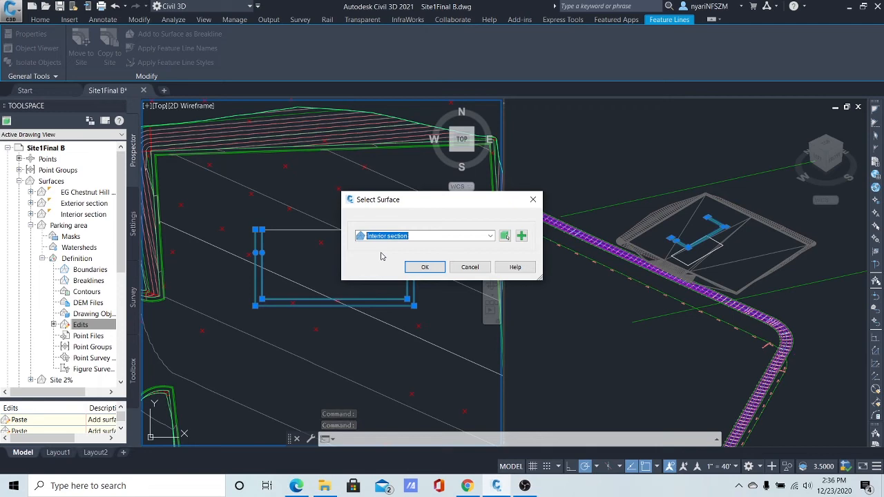
left_click(424, 269)
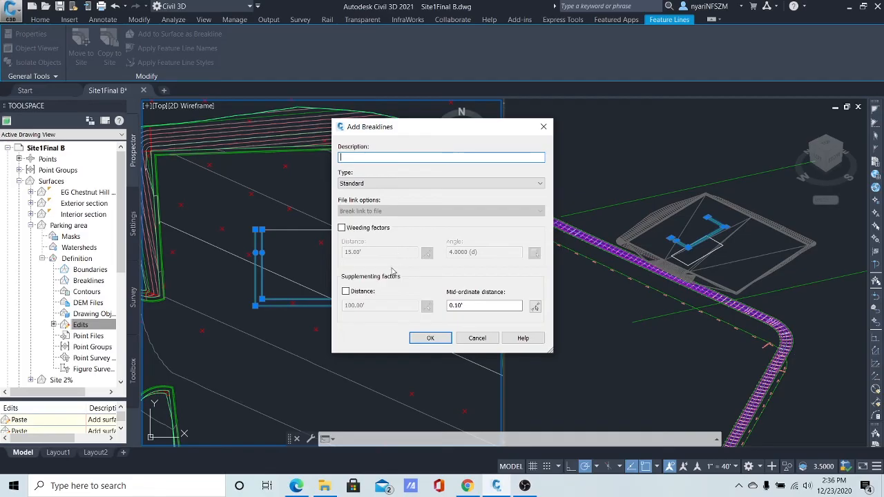
left_click(345, 291)
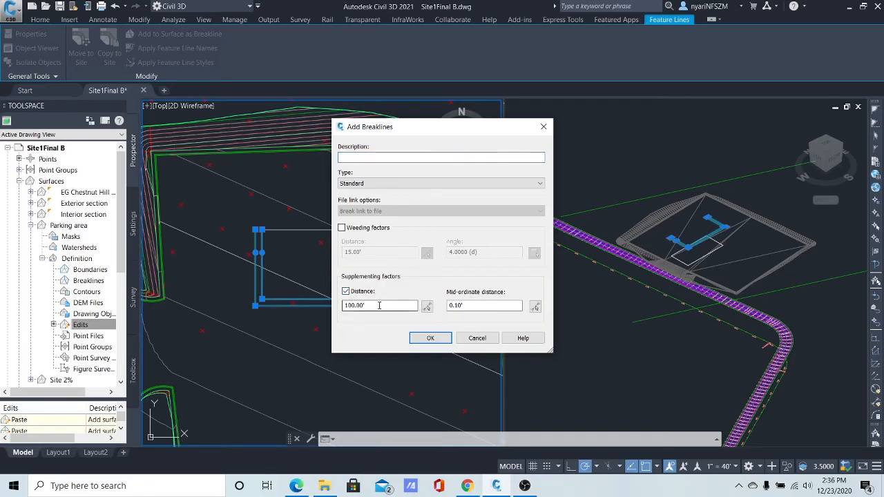
left_click_drag(382, 305, 339, 311)
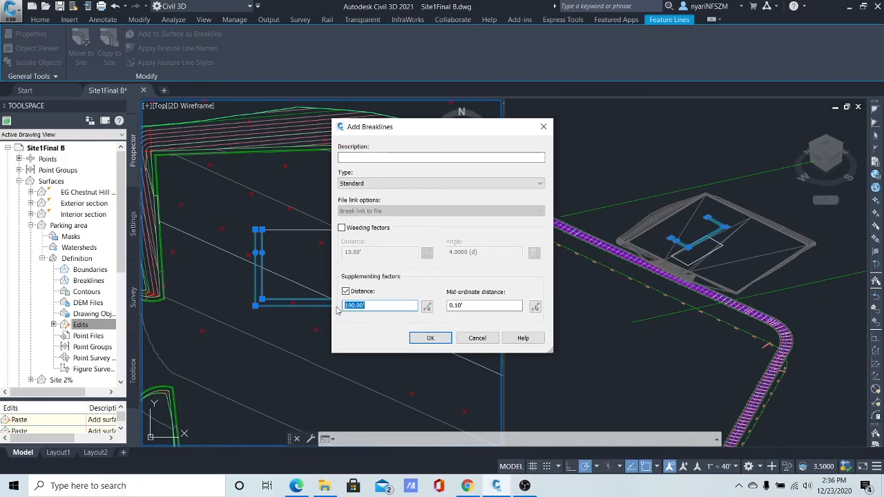
type("5")
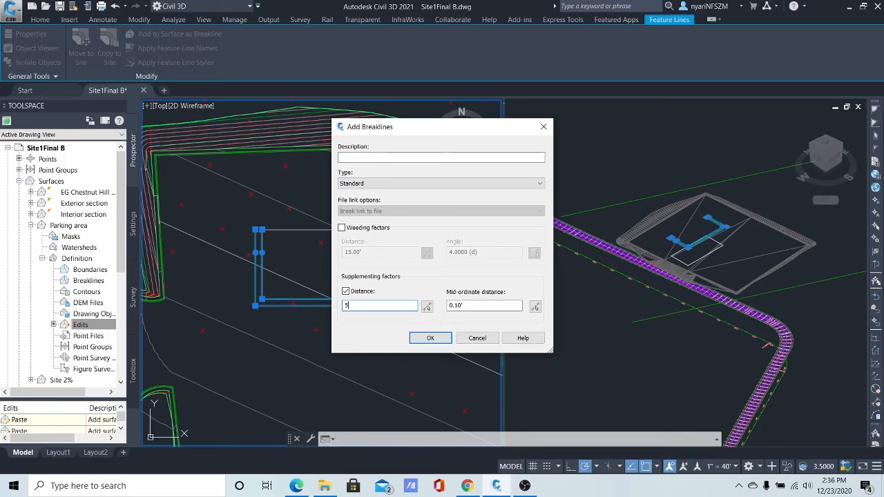
left_click(434, 340)
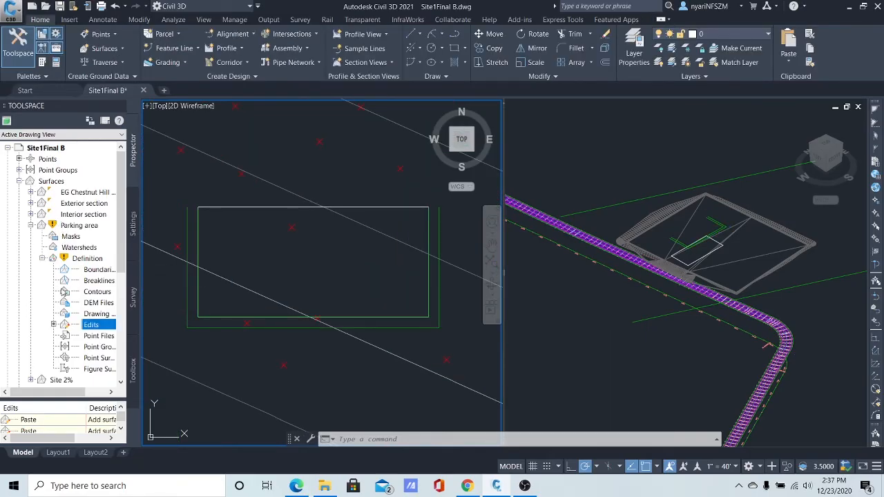
Step: Turn on automatic rebuilding for the Parking area surface
left_click(78, 226)
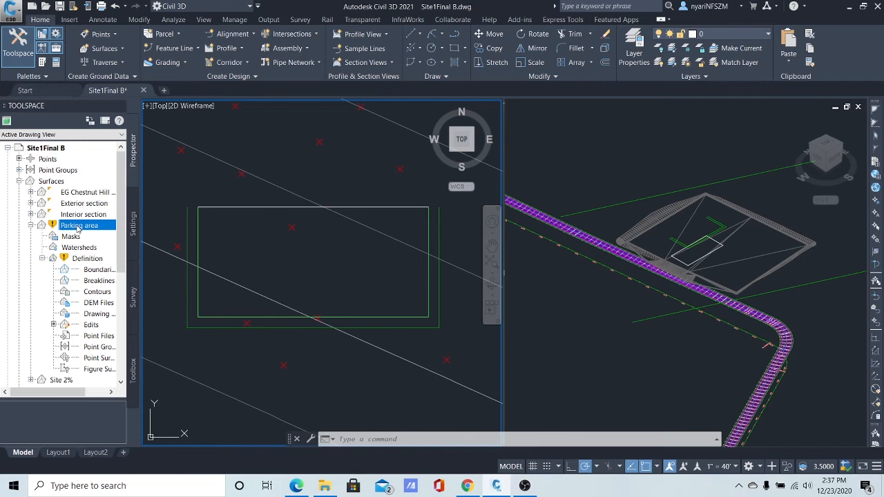
right_click(78, 229)
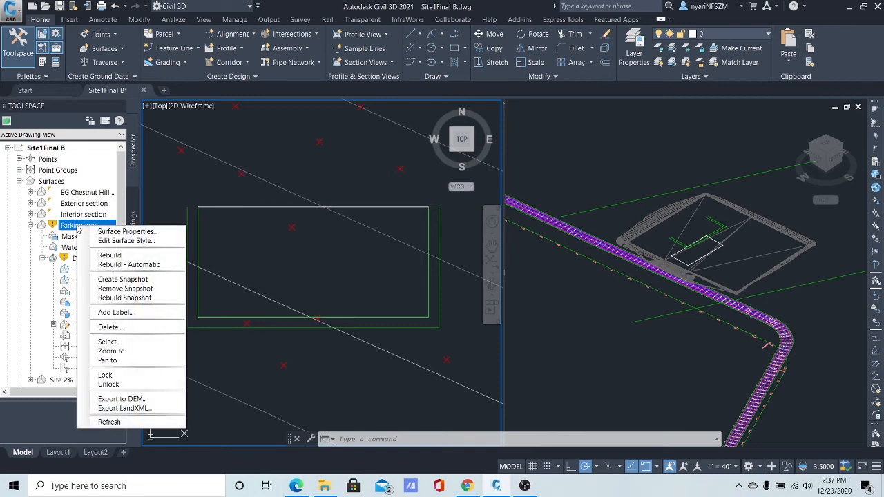
left_click(118, 266)
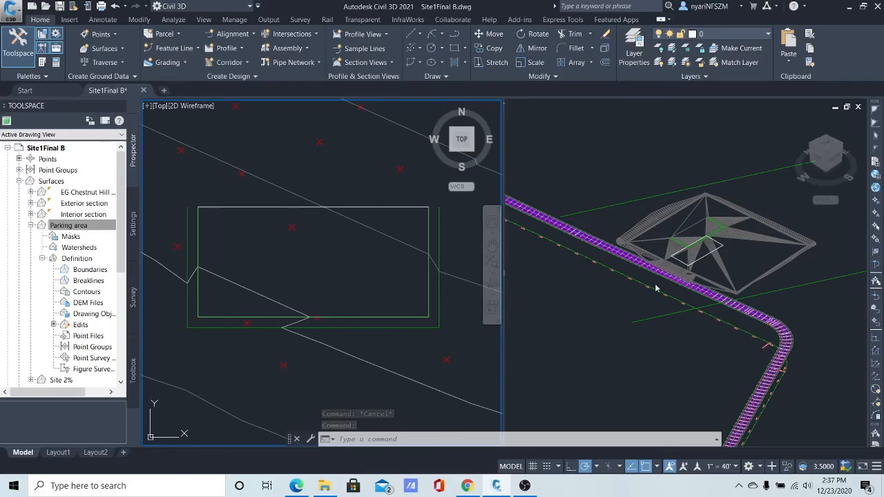
Step: Create a Site 1 feature line from the rectangle, erasing the original and taking elevations from Interior section with intermediate grade break points
left_click(359, 207)
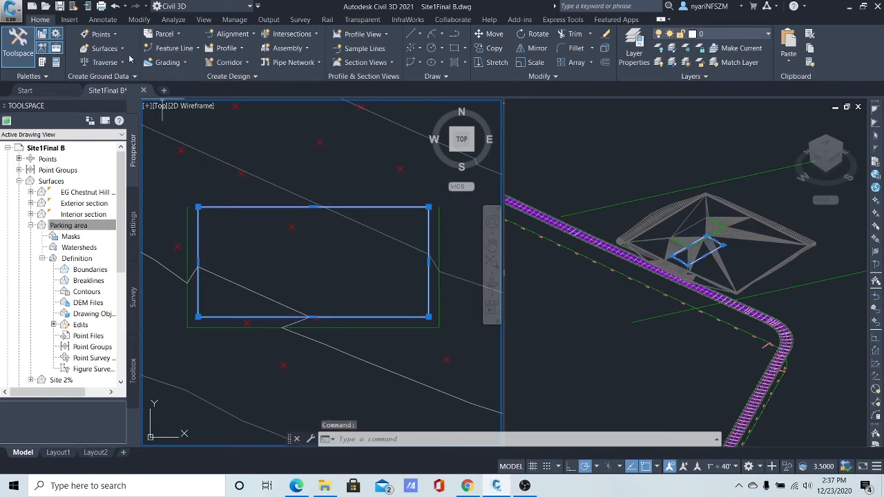
left_click(199, 48)
left_click(204, 93)
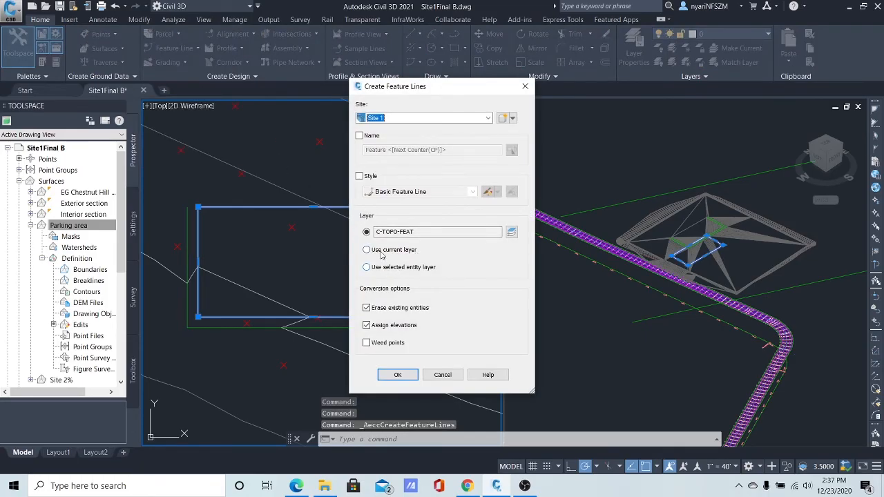
left_click(399, 375)
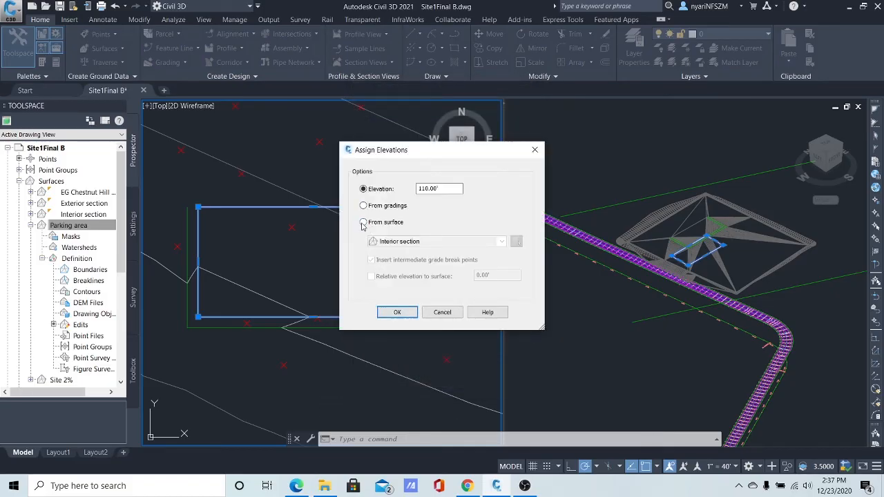
left_click(364, 223)
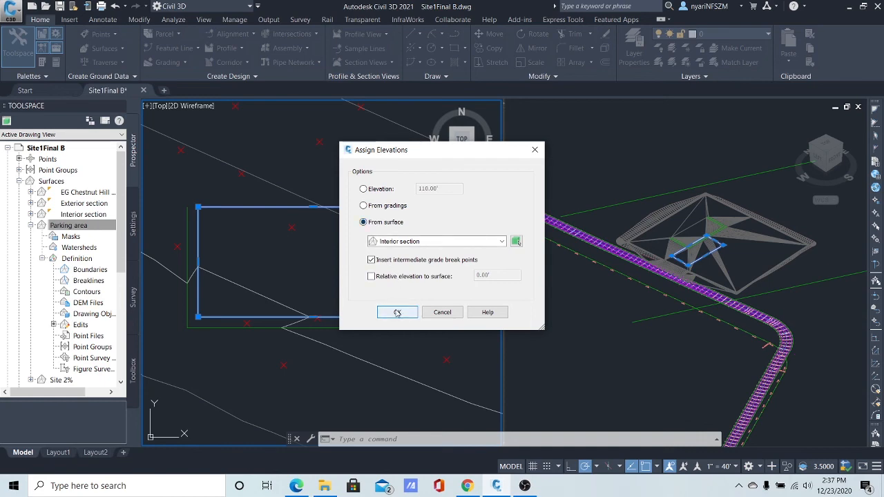
left_click(397, 312)
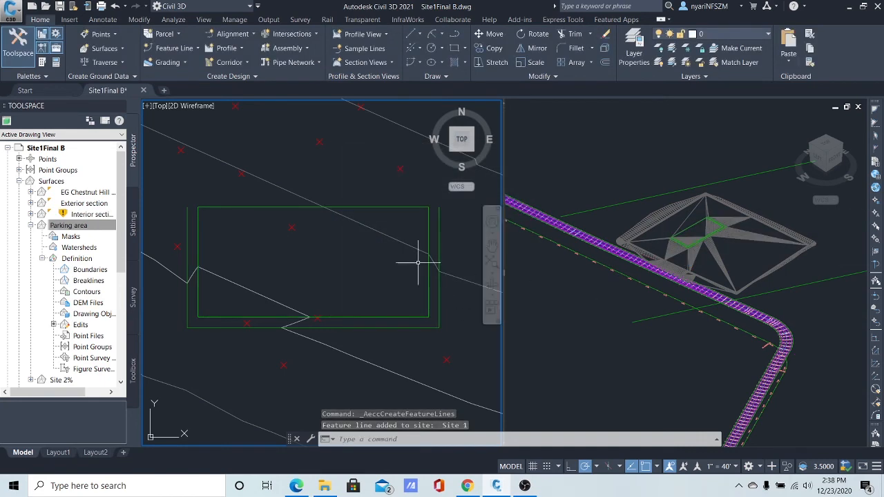
left_click(493, 266)
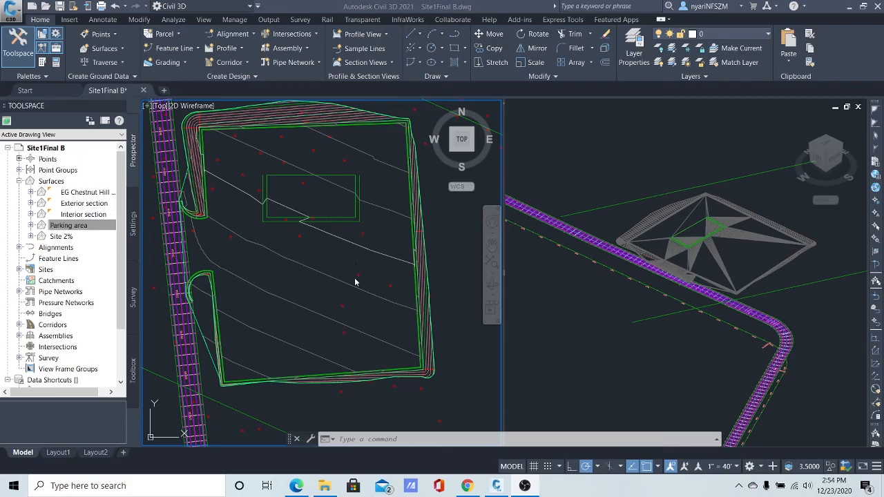
Step: Trace a Water Drop path on the Parking area surface as a 2D polyline on layer 0, starting south of the rectangle
left_click(270, 324)
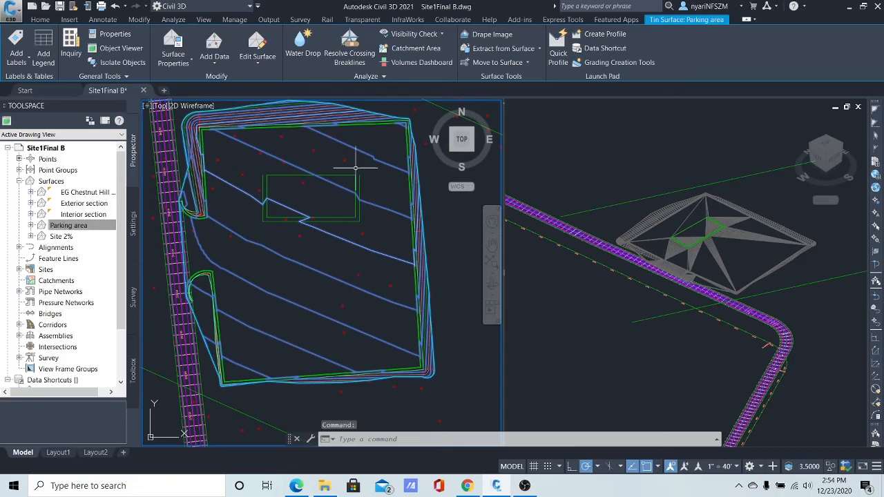
left_click(302, 49)
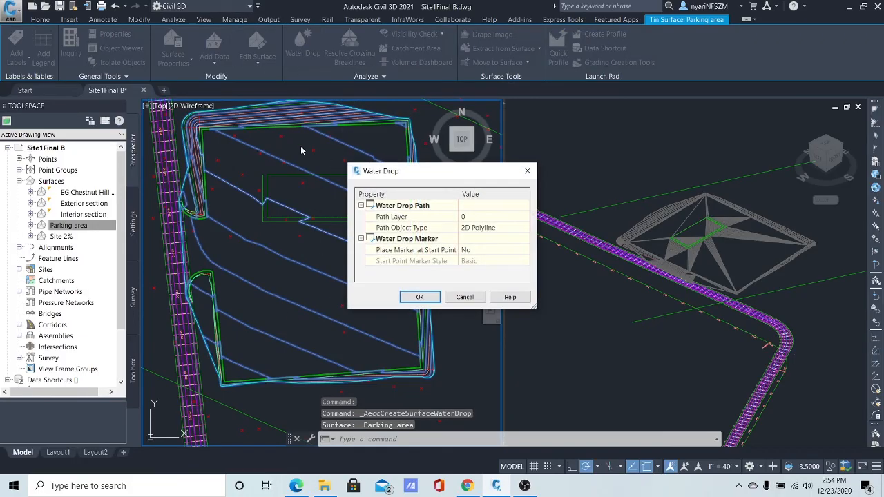
left_click(420, 298)
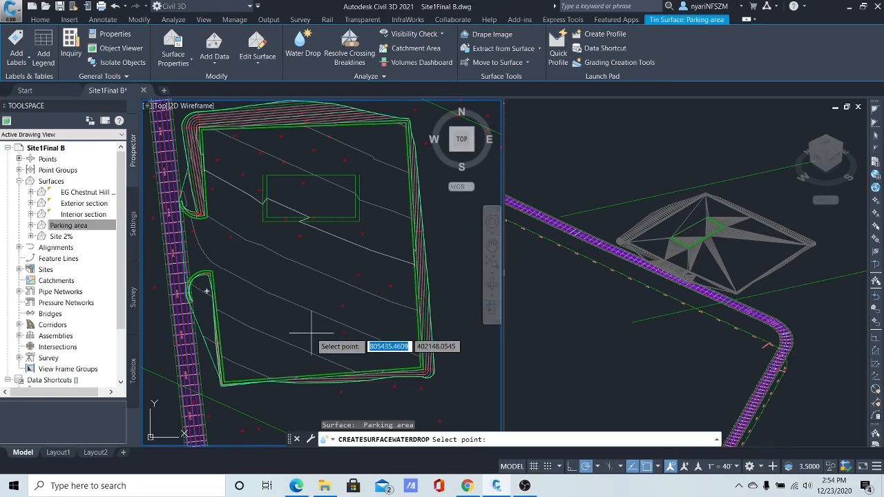
left_click(276, 295)
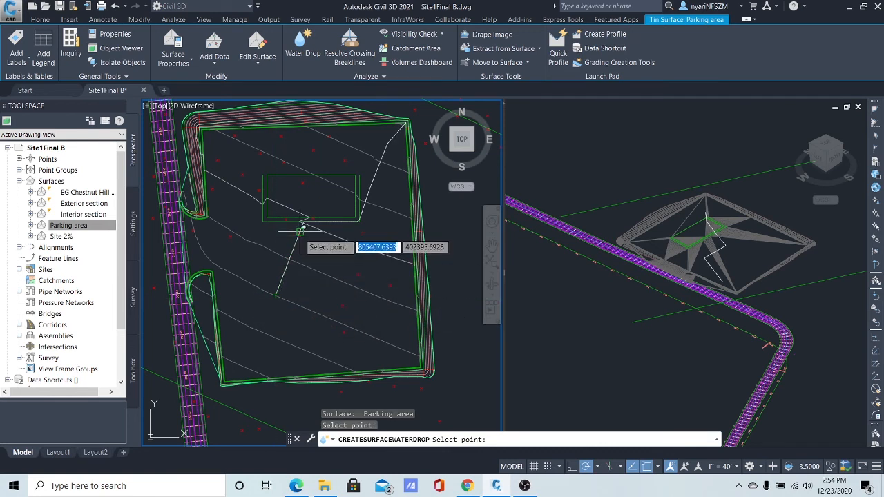
Step: Trace three more water drop paths on the Parking area surface, starting west of the rectangle, on its north edge, and near the parking area's south edge
scroll(301, 218, "up", 2)
scroll(300, 217, "up", 3)
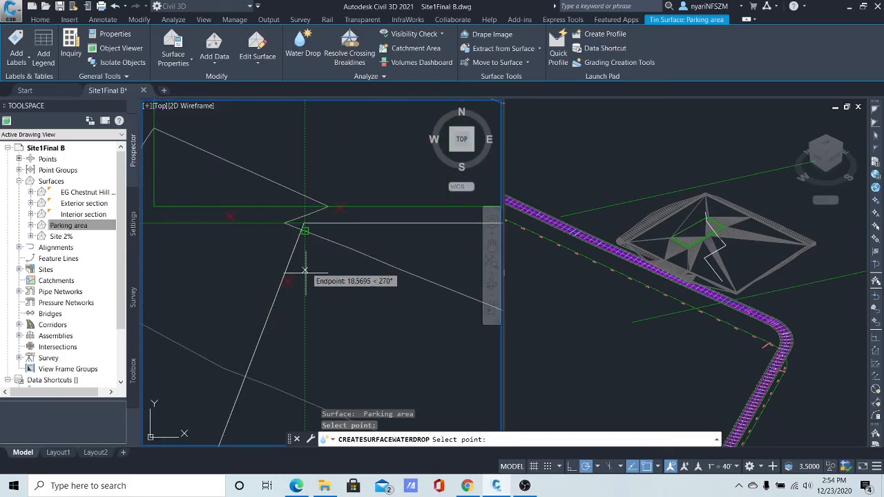
scroll(386, 242, "down", 4)
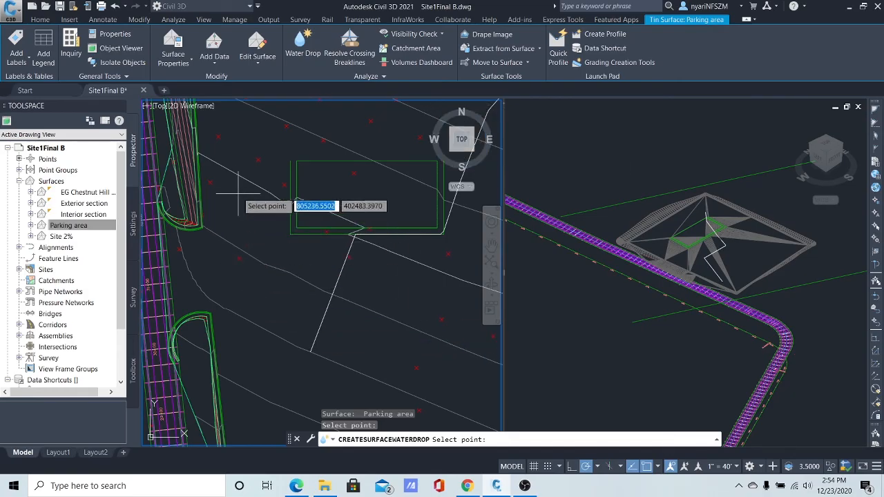
scroll(233, 180, "down", 3)
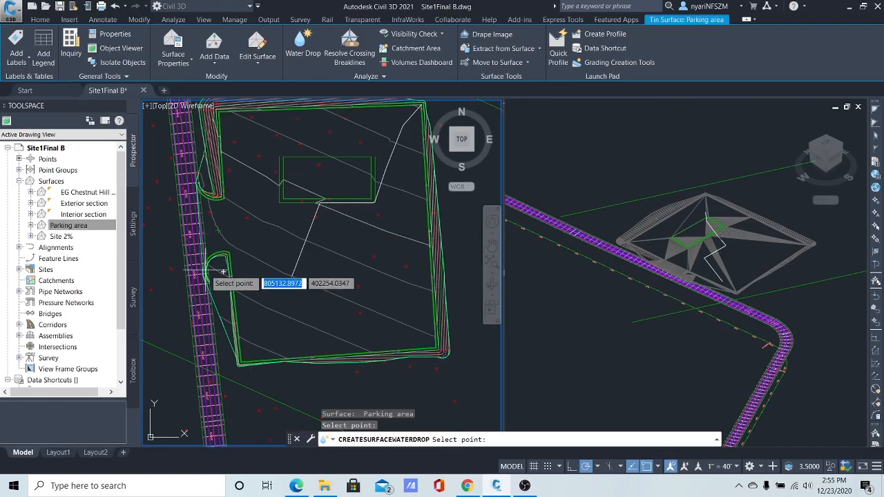
left_click(259, 172)
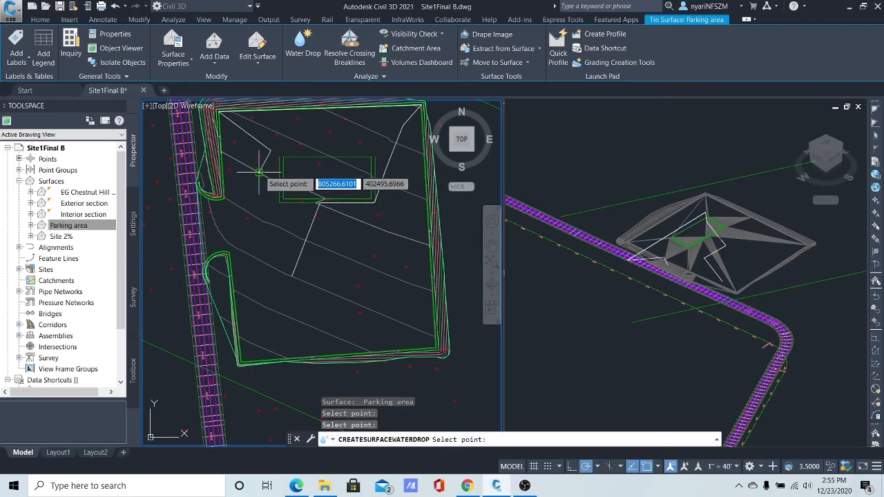
left_click(332, 156)
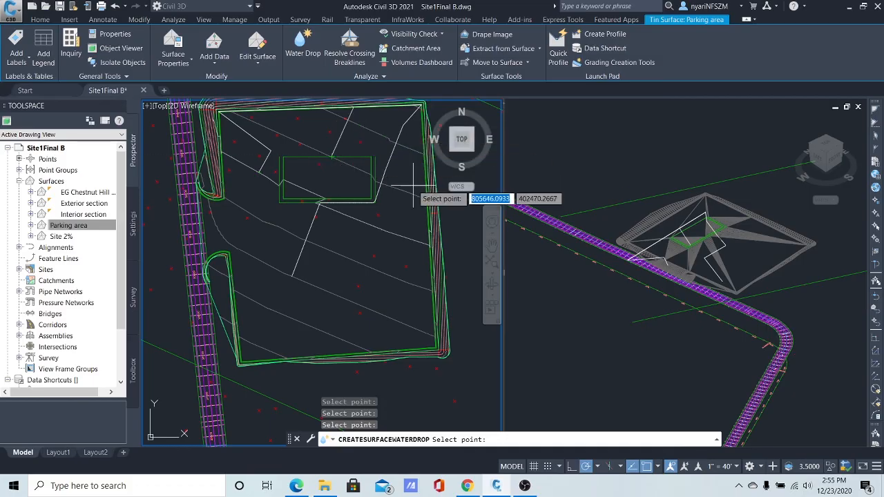
left_click(331, 338)
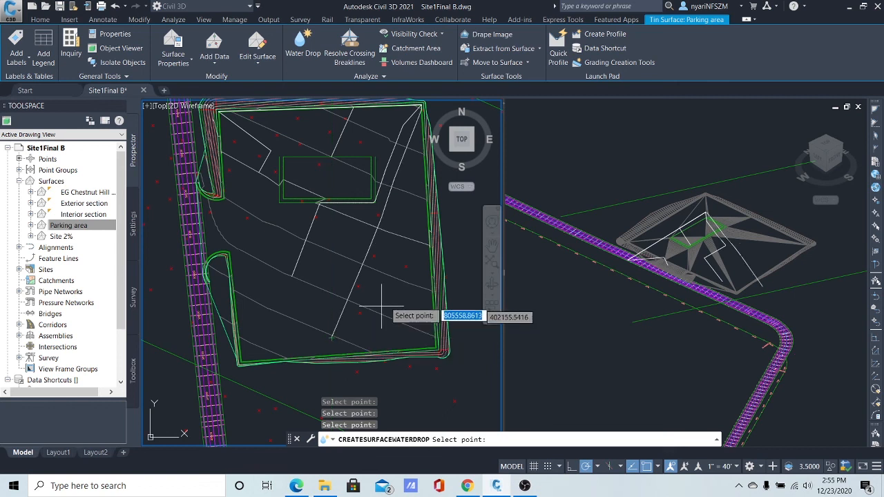